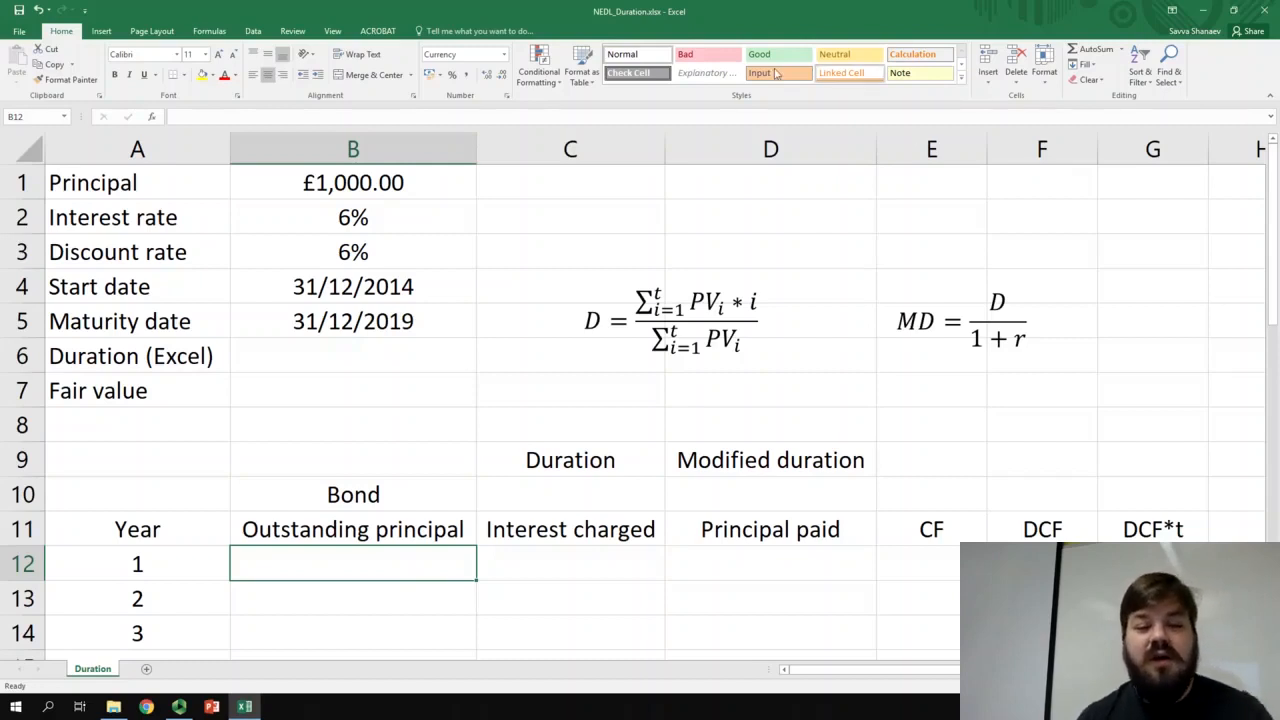
click(400, 185)
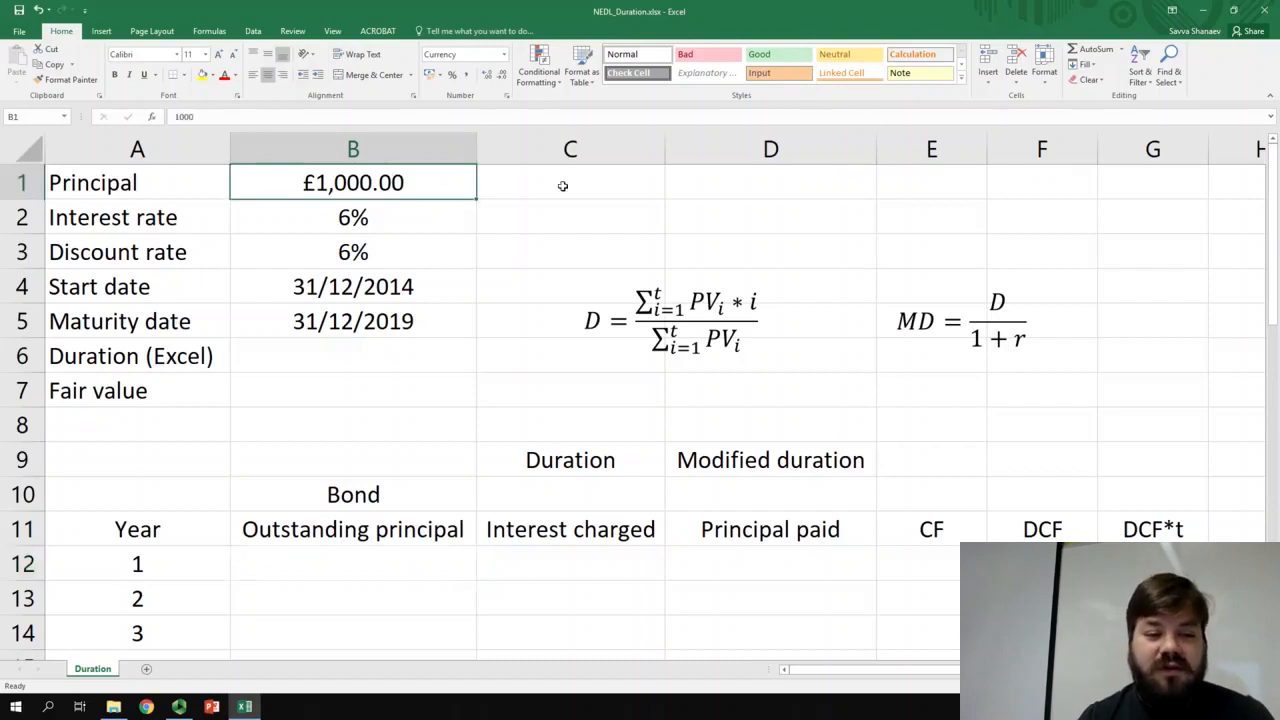
click(412, 217)
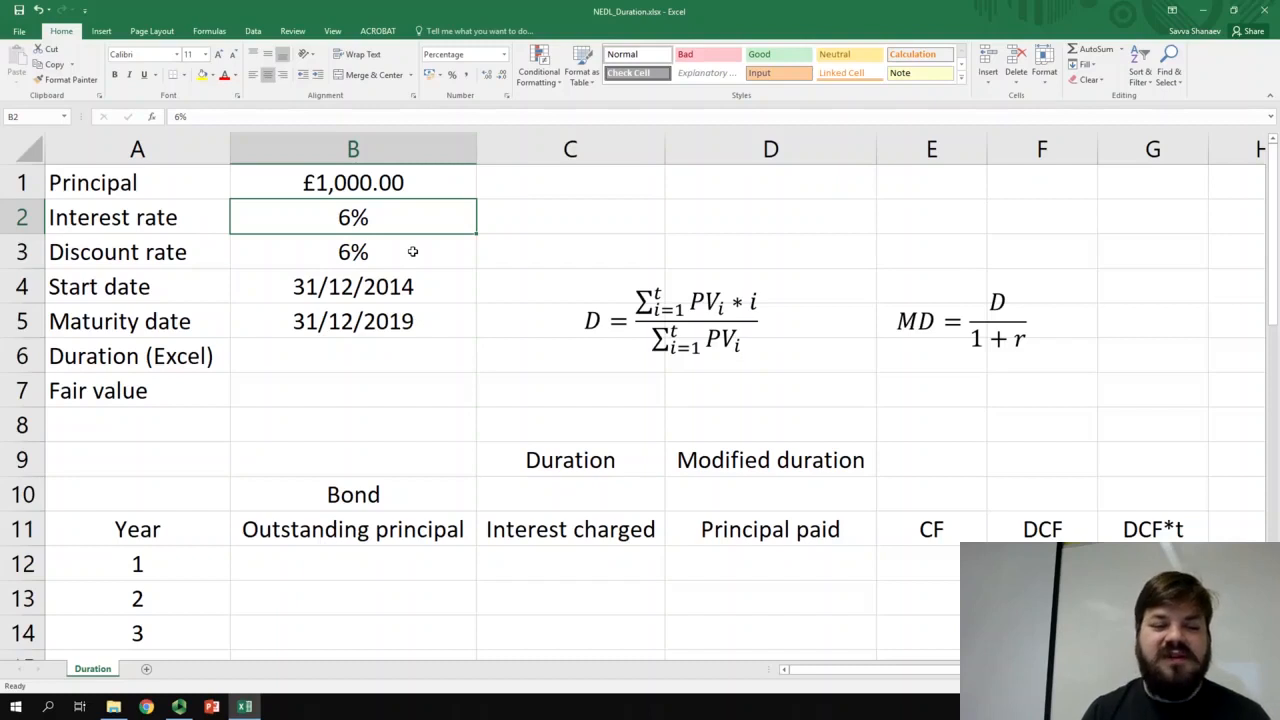
key(Down)
key(Down)
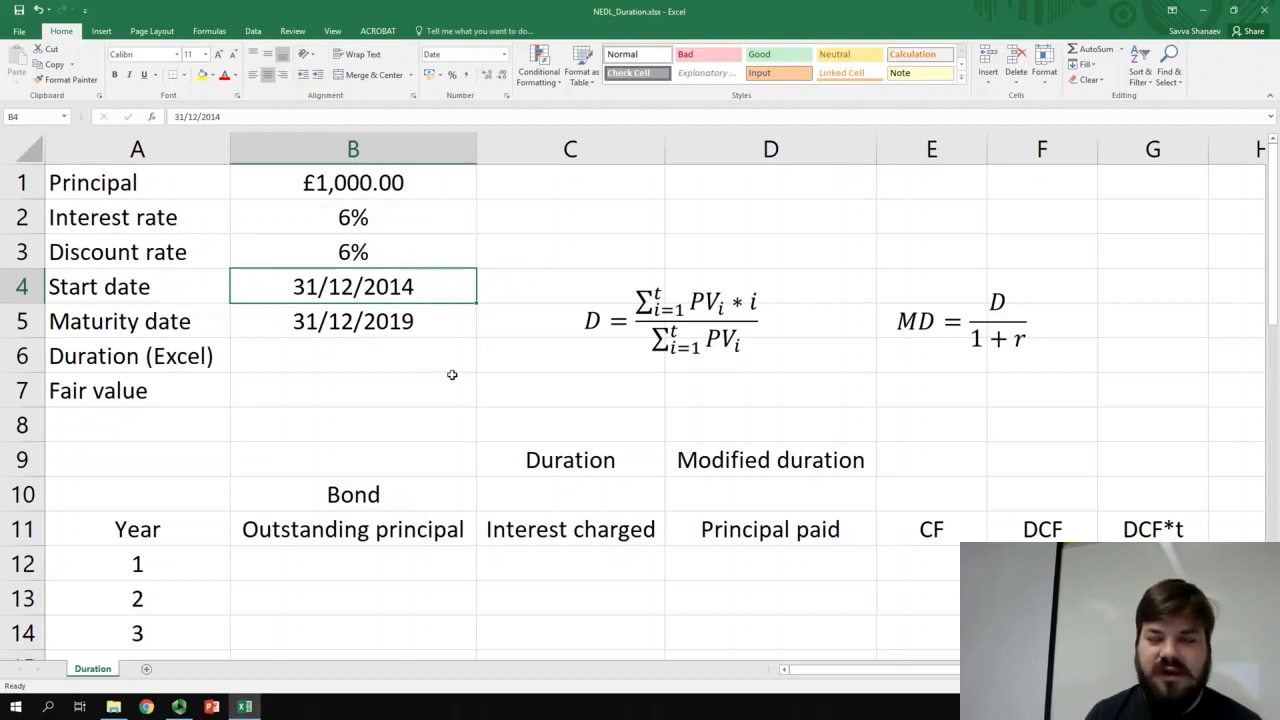
Step: Enter 0 as the principal paid for years 1 to 4 in D12:D15
scroll(449, 371, down, 1)
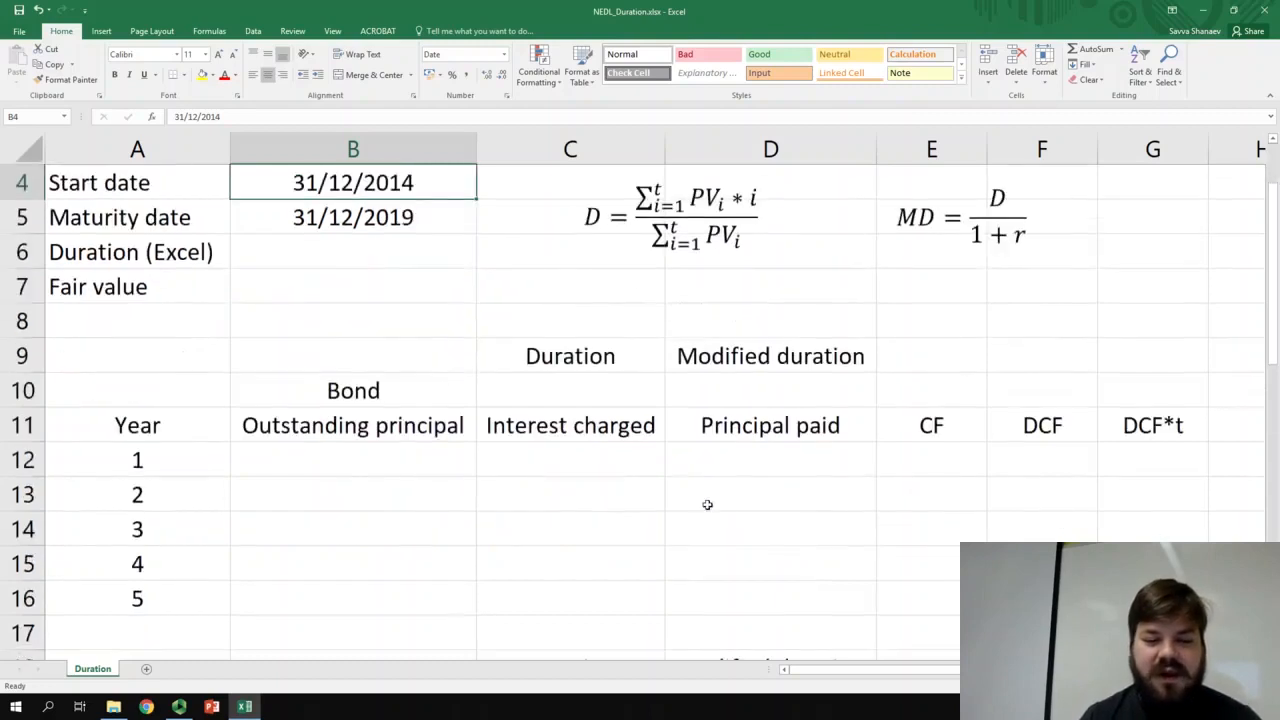
click(708, 453)
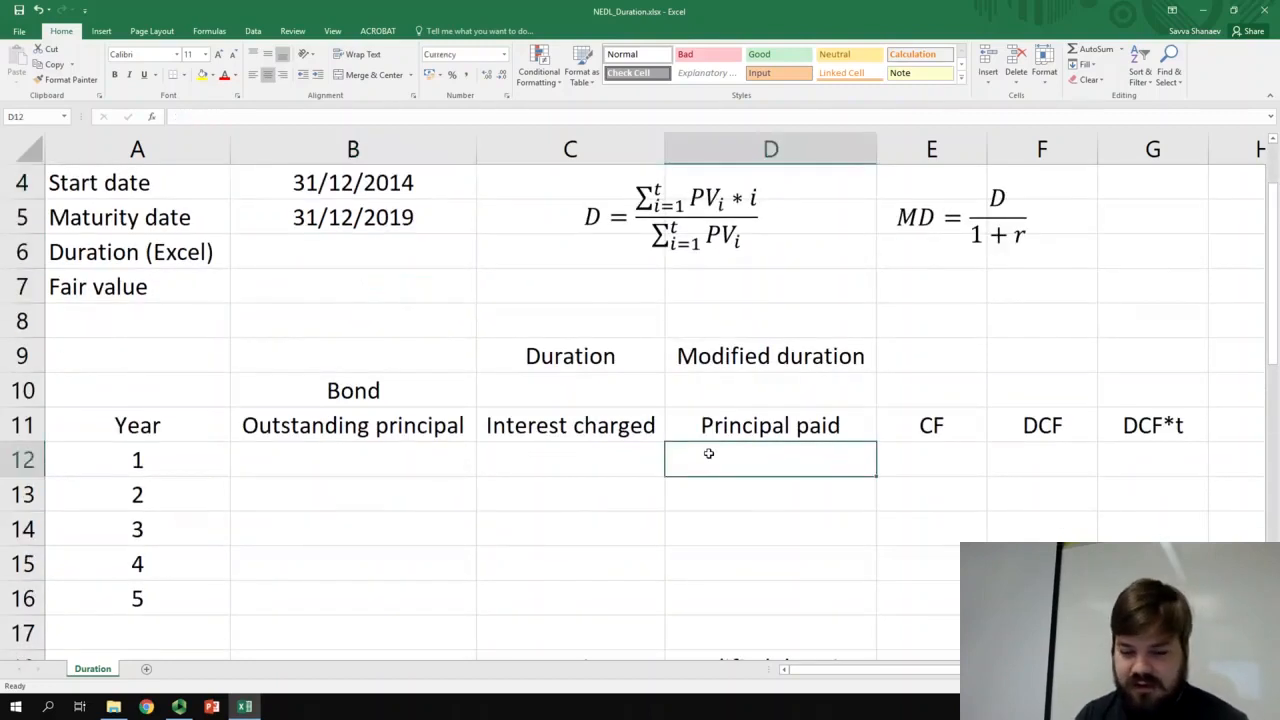
text(0)
key(Return)
text(00)
key(Return)
text(0)
key(Return)
text(0)
key(Return)
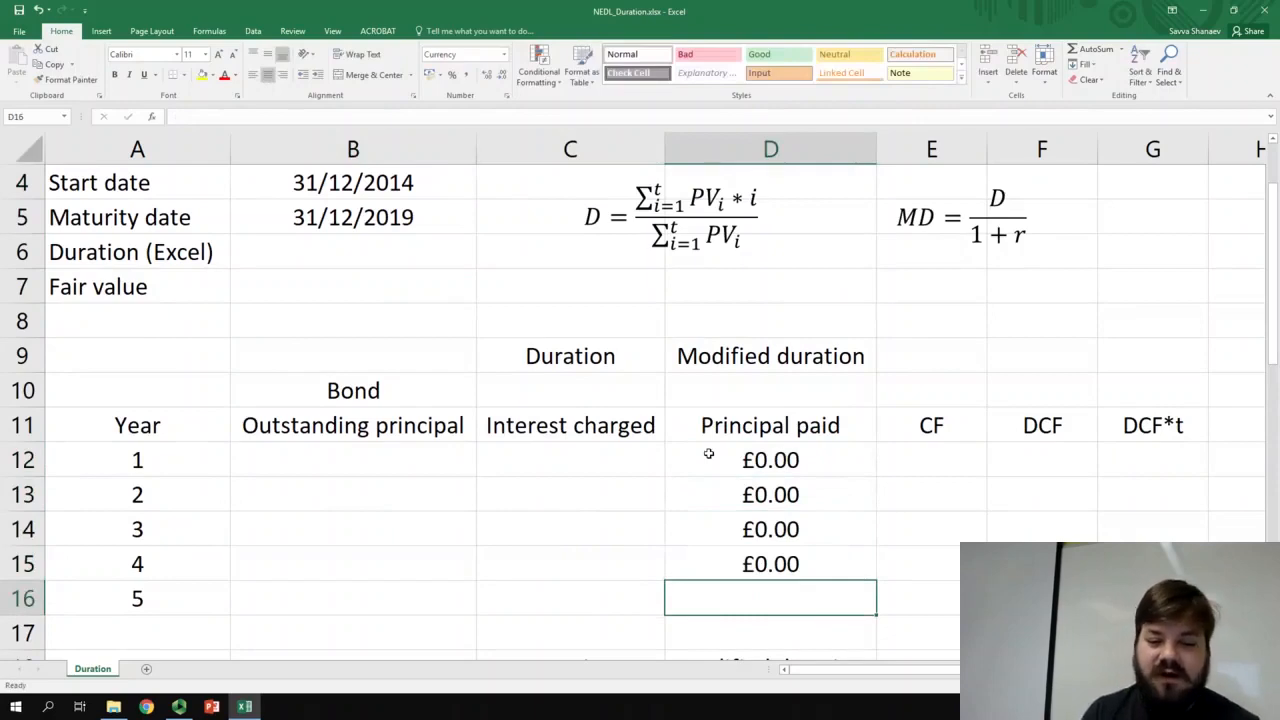
Step: Link the year 5 principal paid in D16 to the bond principal with =B1
text(=)
scroll(534, 428, up, 1)
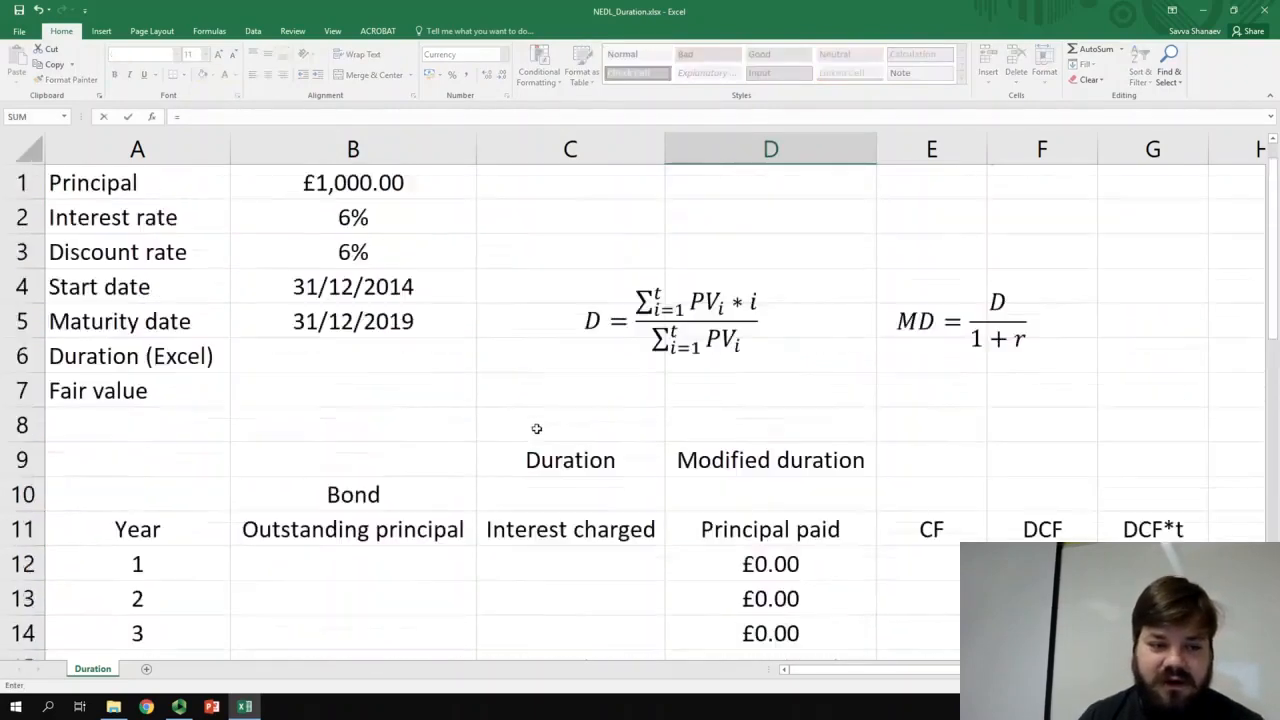
click(355, 182)
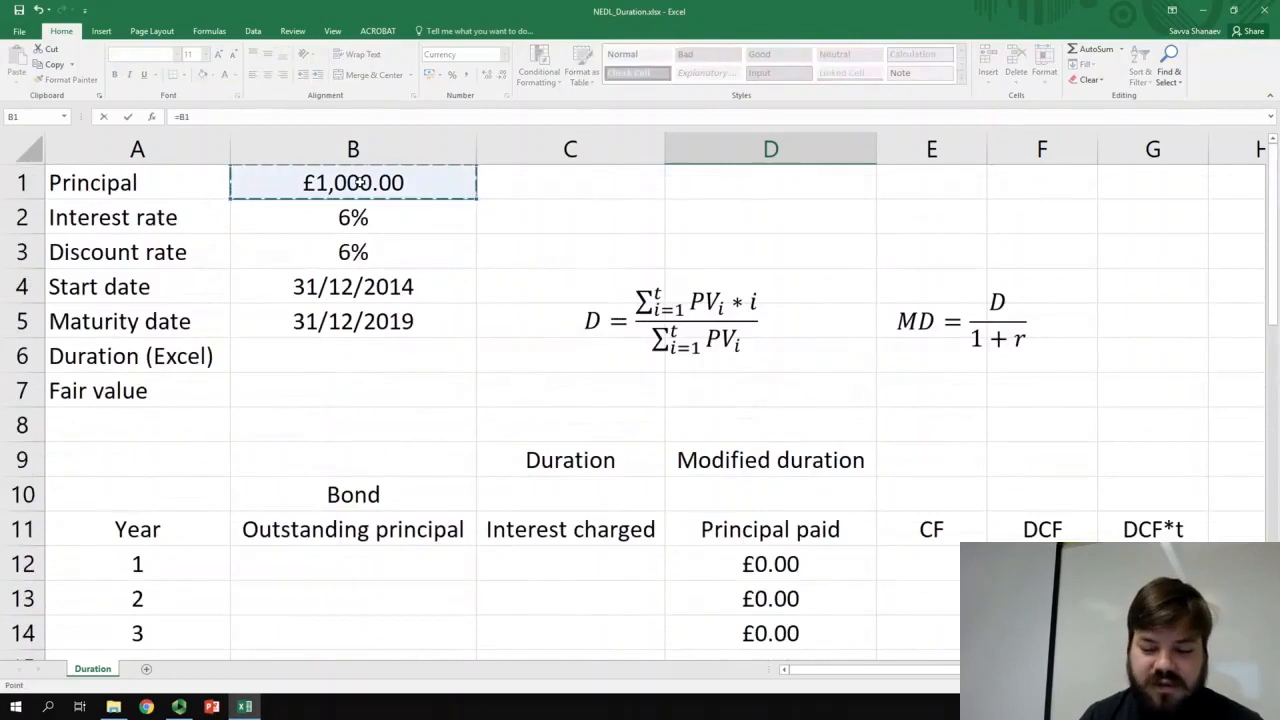
key(Return)
key(Up)
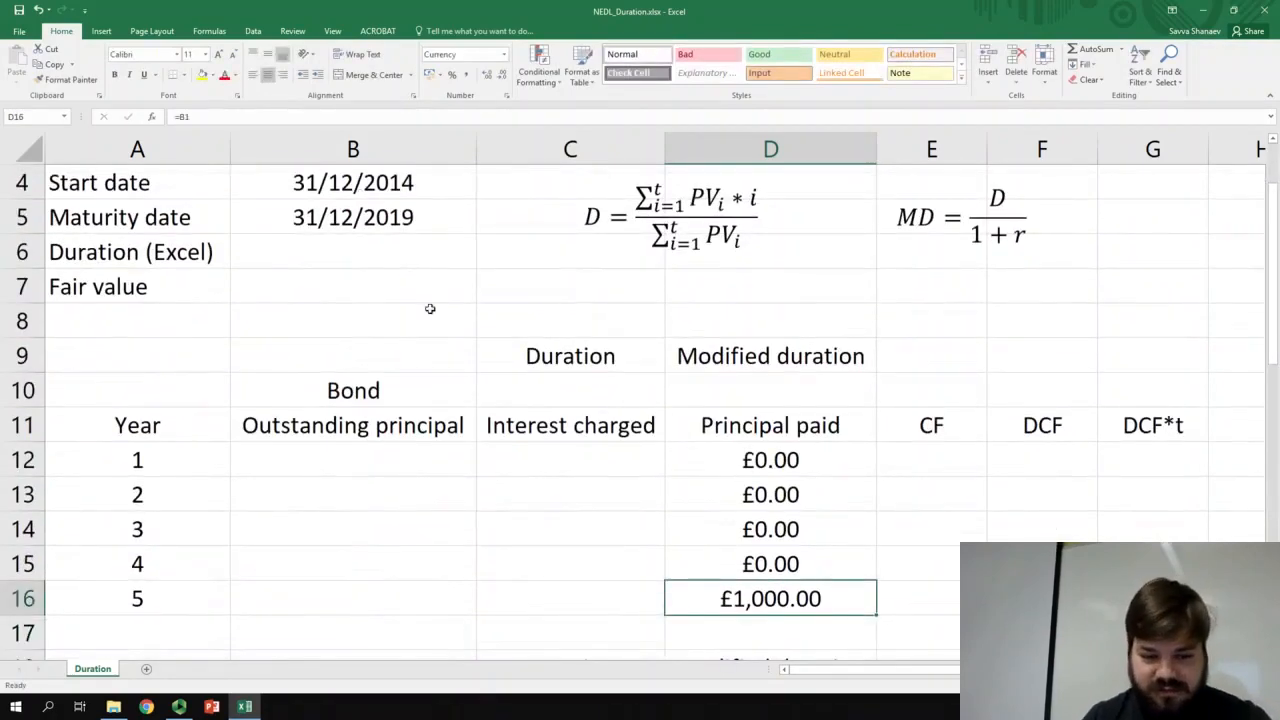
Step: Set the year 1 outstanding principal in B12 to the bond principal with =B1
click(396, 455)
text(=)
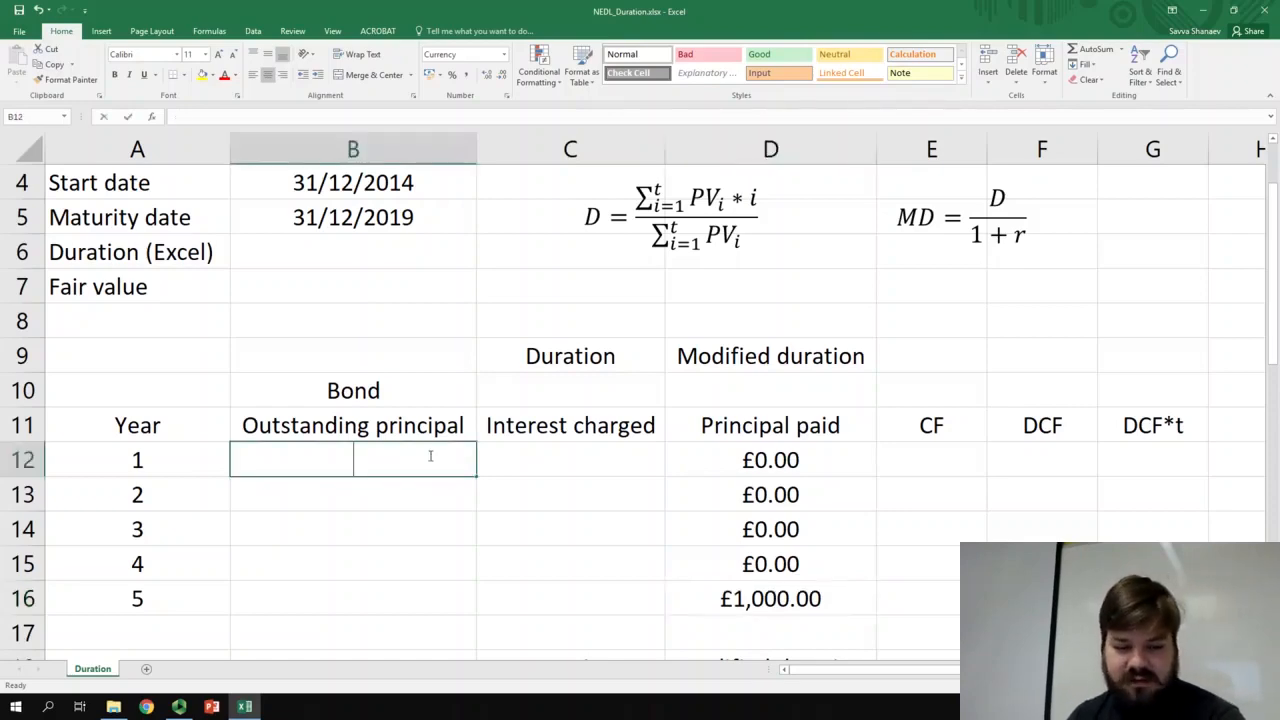
scroll(420, 430, up, 1)
click(369, 186)
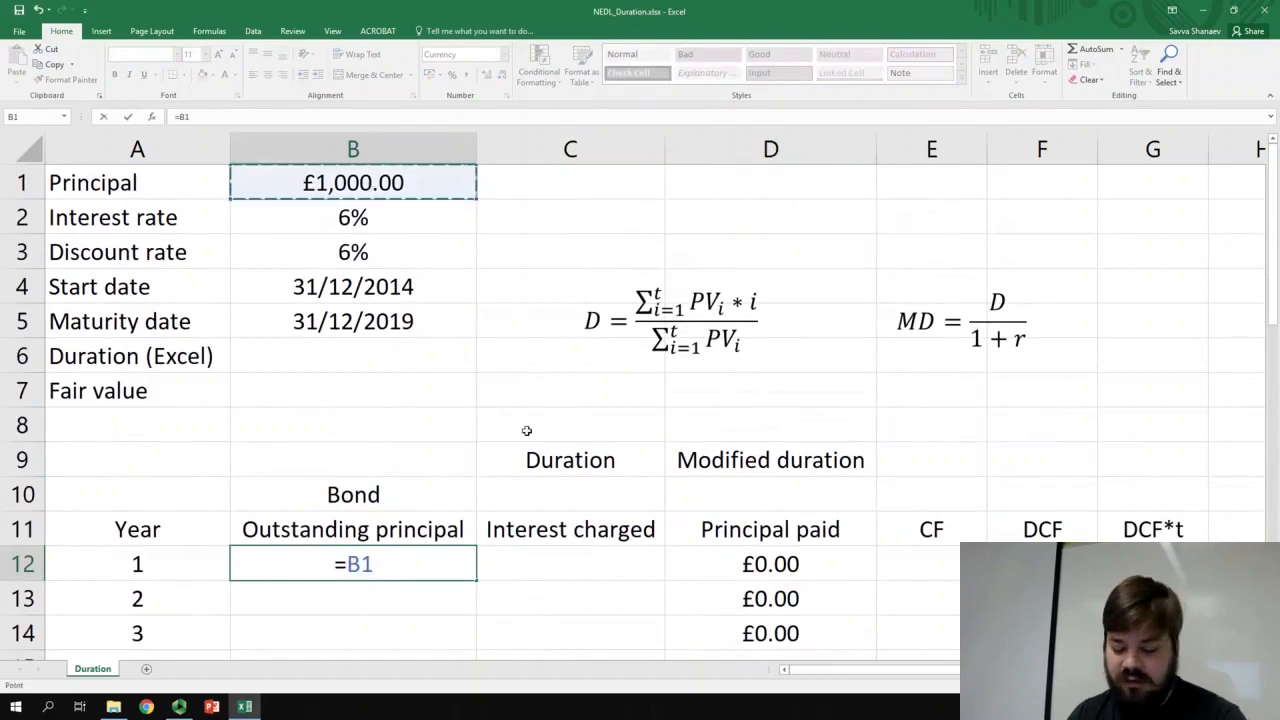
key(Return)
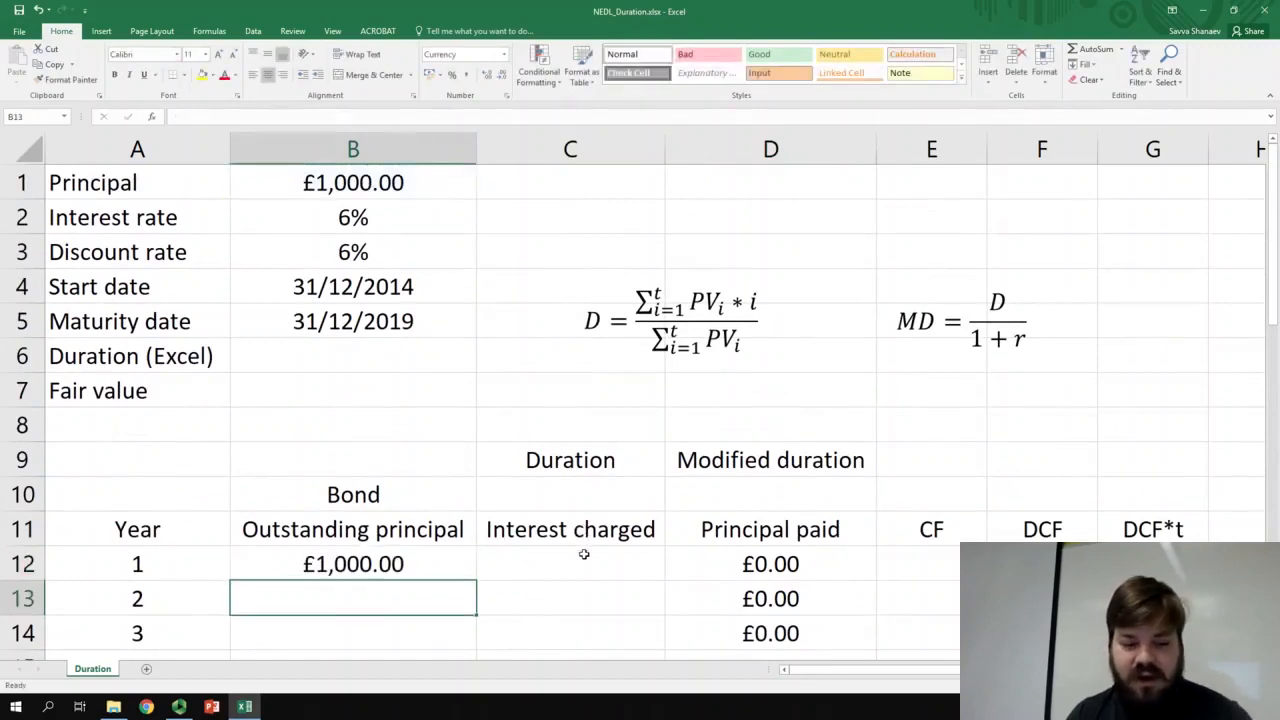
Step: Calculate the year 1 interest charged in C12 with =B12*$B$2, keeping the interest rate reference absolute
click(584, 555)
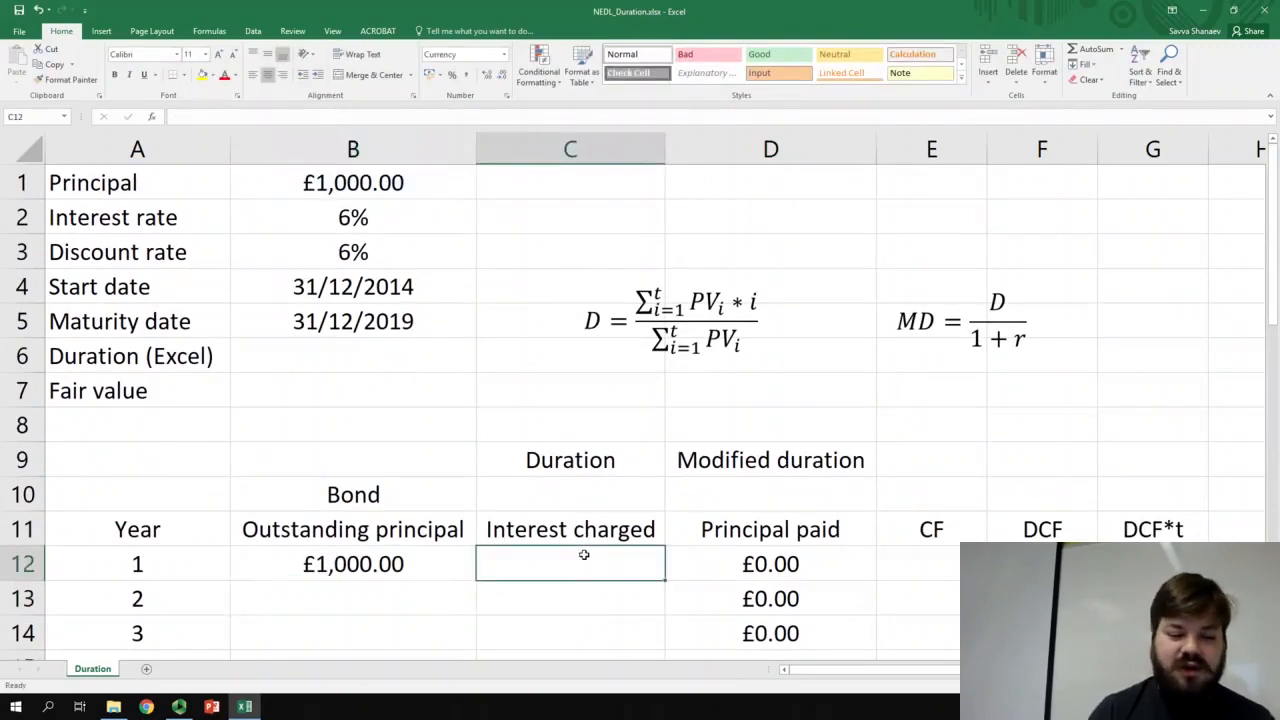
text(=)
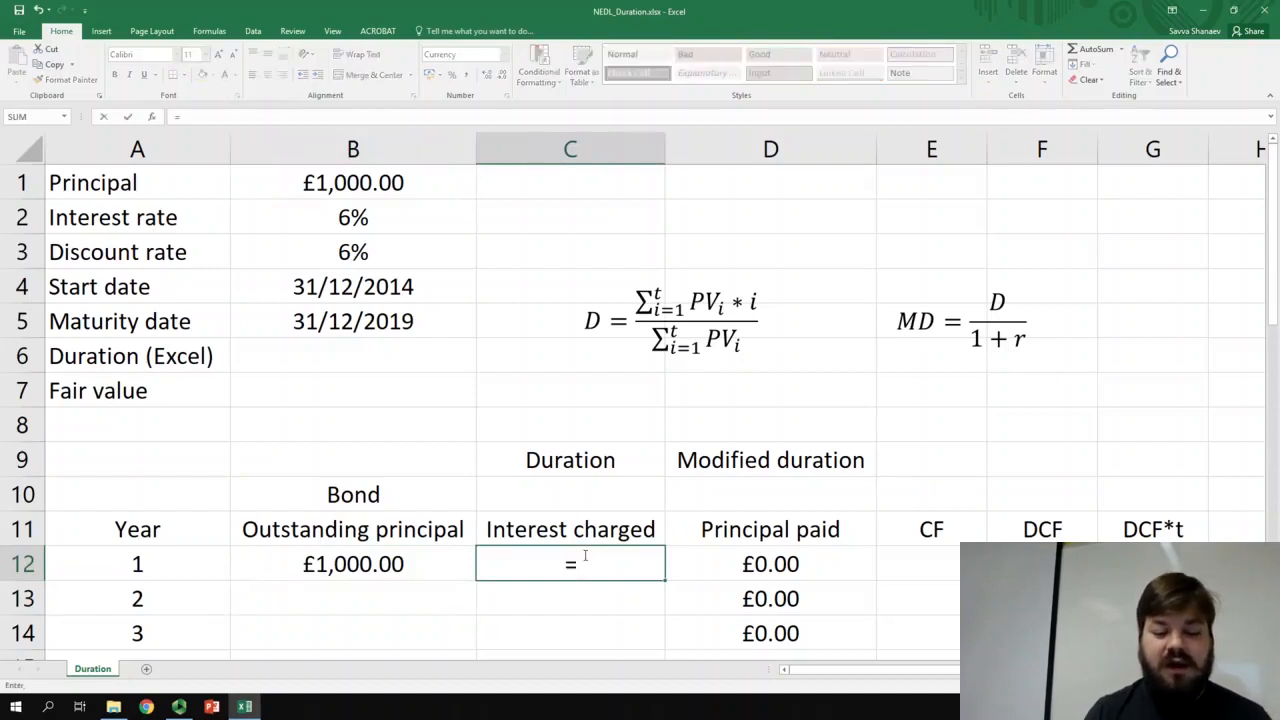
key(Left)
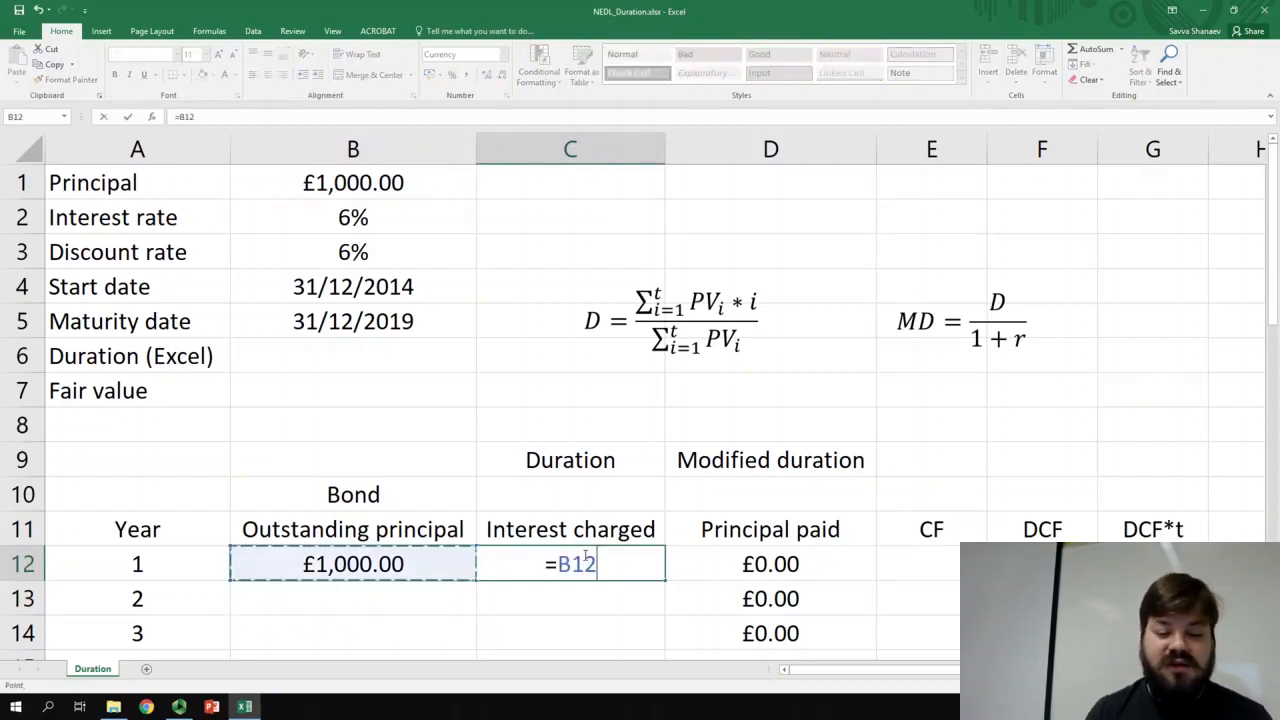
text(*)
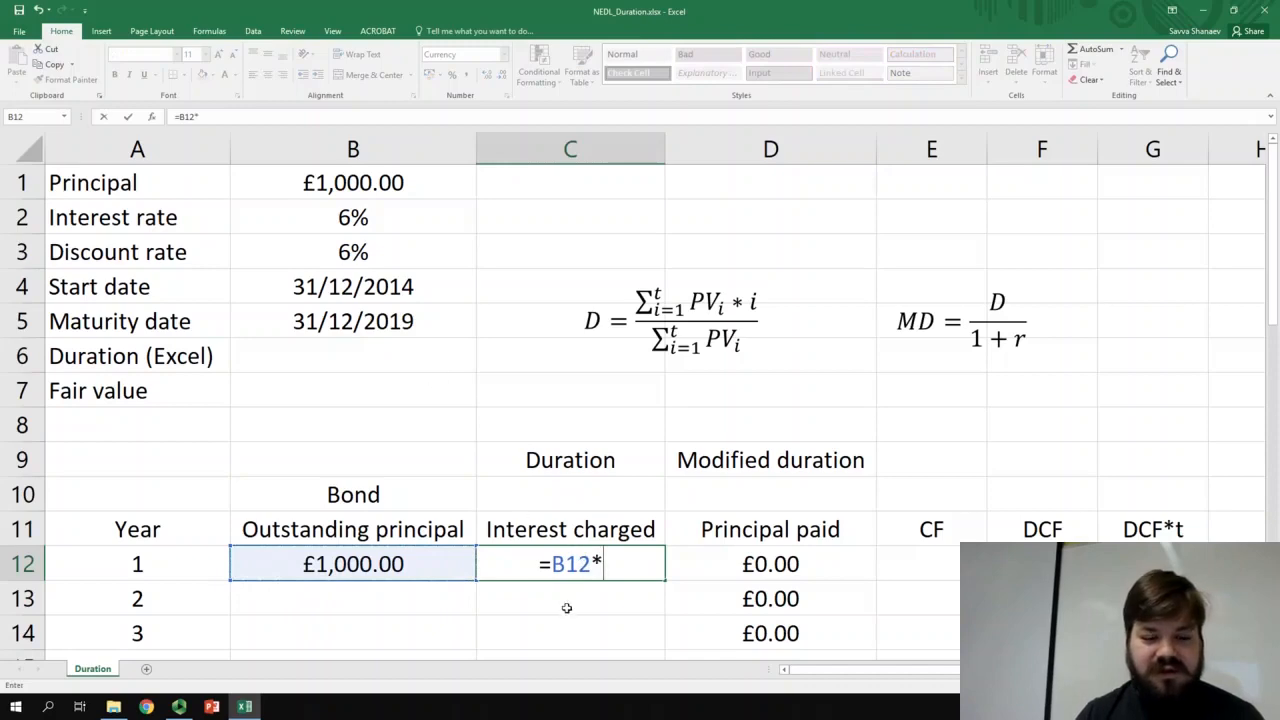
click(366, 217)
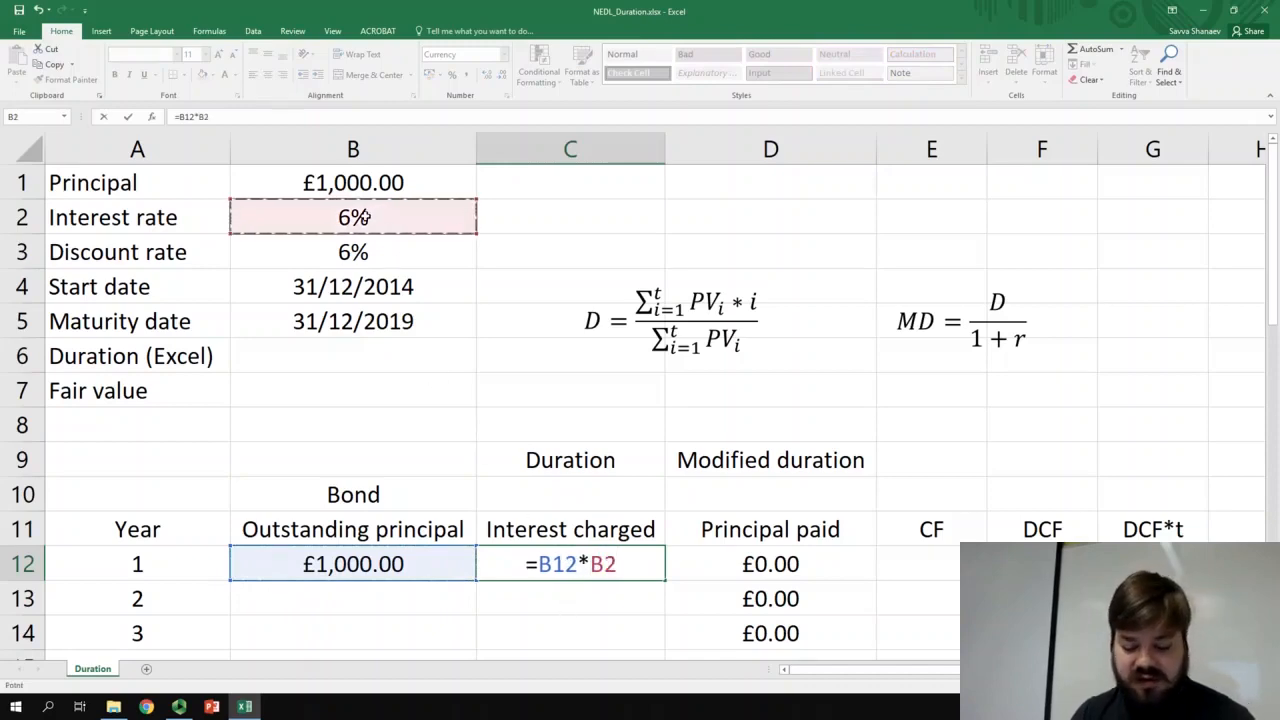
key(F4)
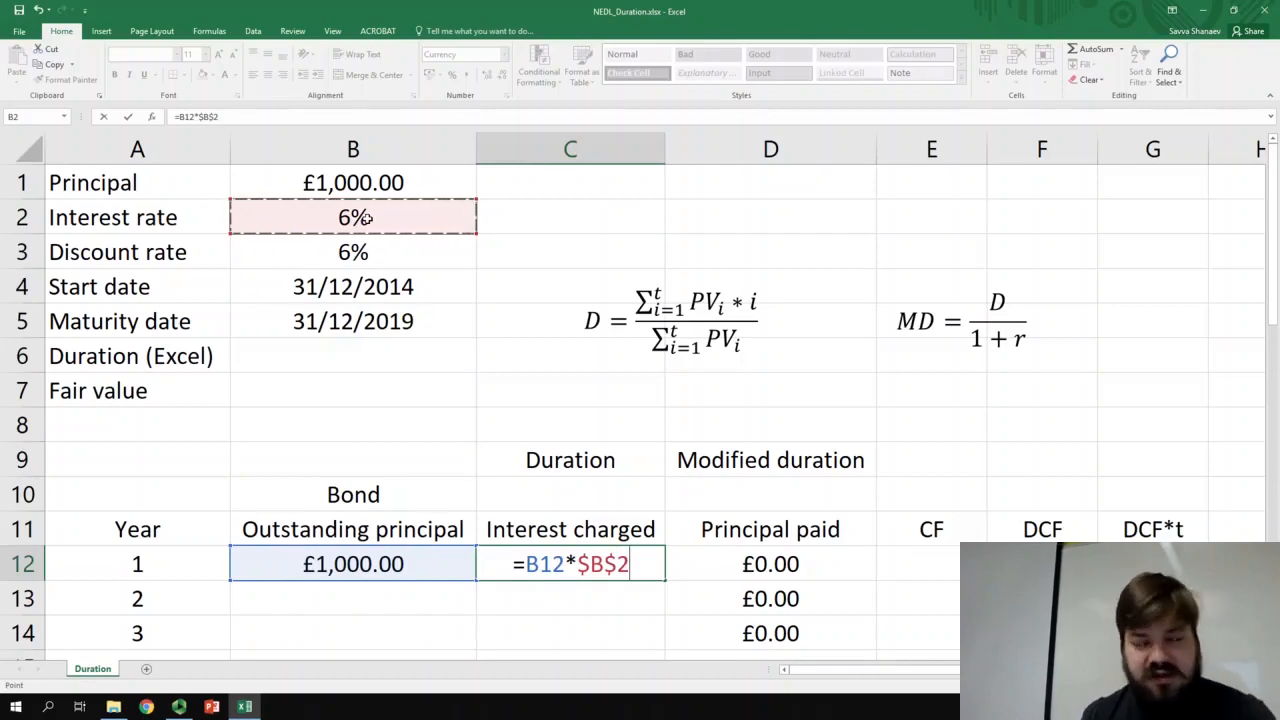
key(Return)
Step: Calculate the year 2 outstanding principal in B13 as the previous balance minus principal paid, =B12-D12
scroll(434, 306, down, 1)
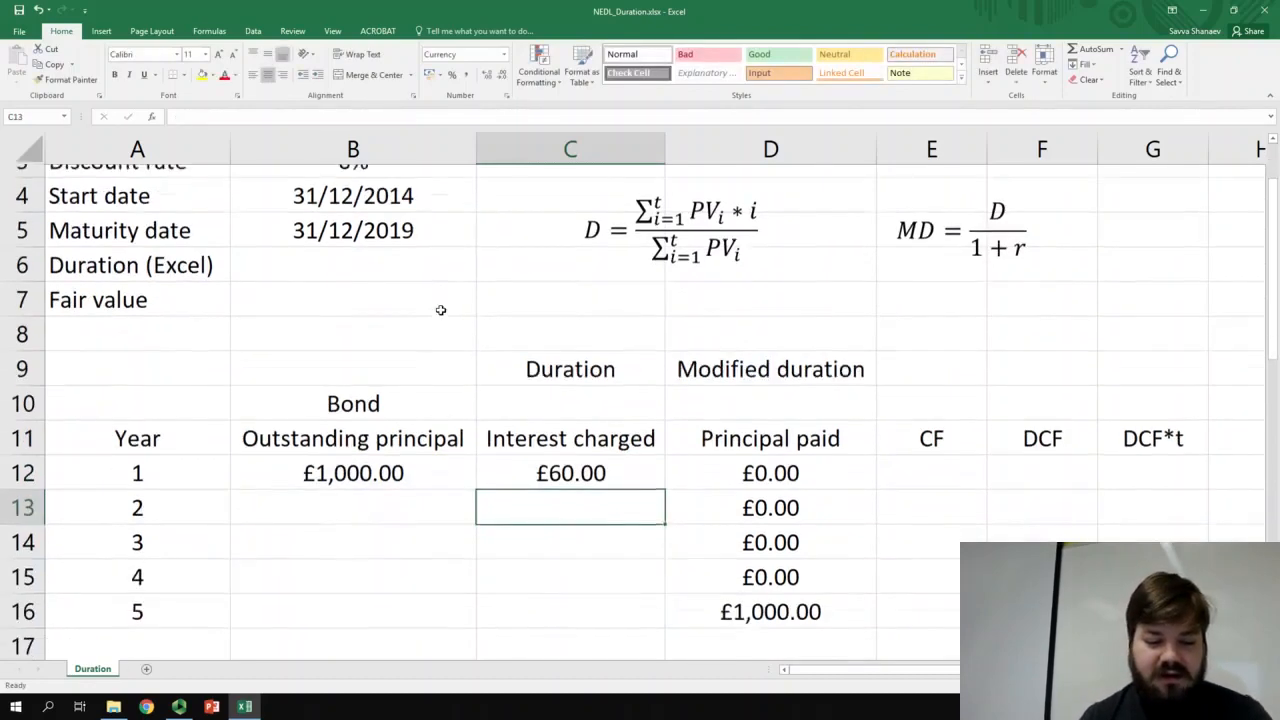
click(404, 484)
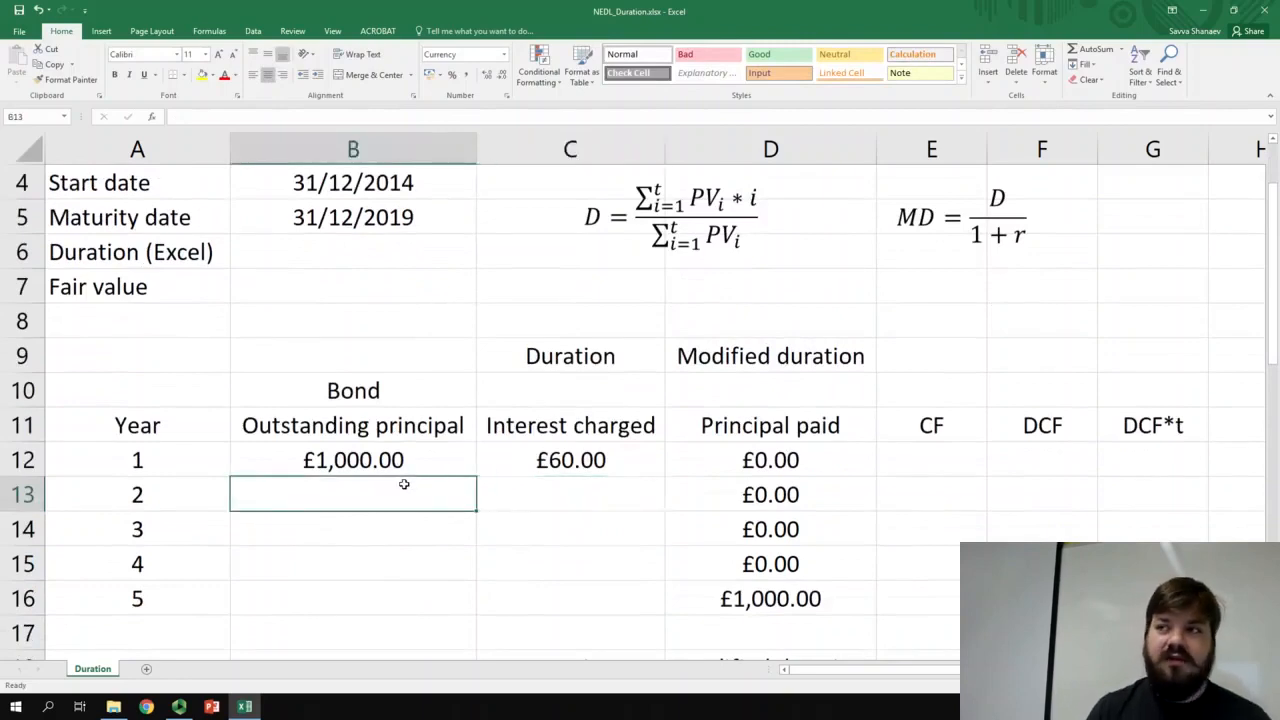
text(=)
key(Up)
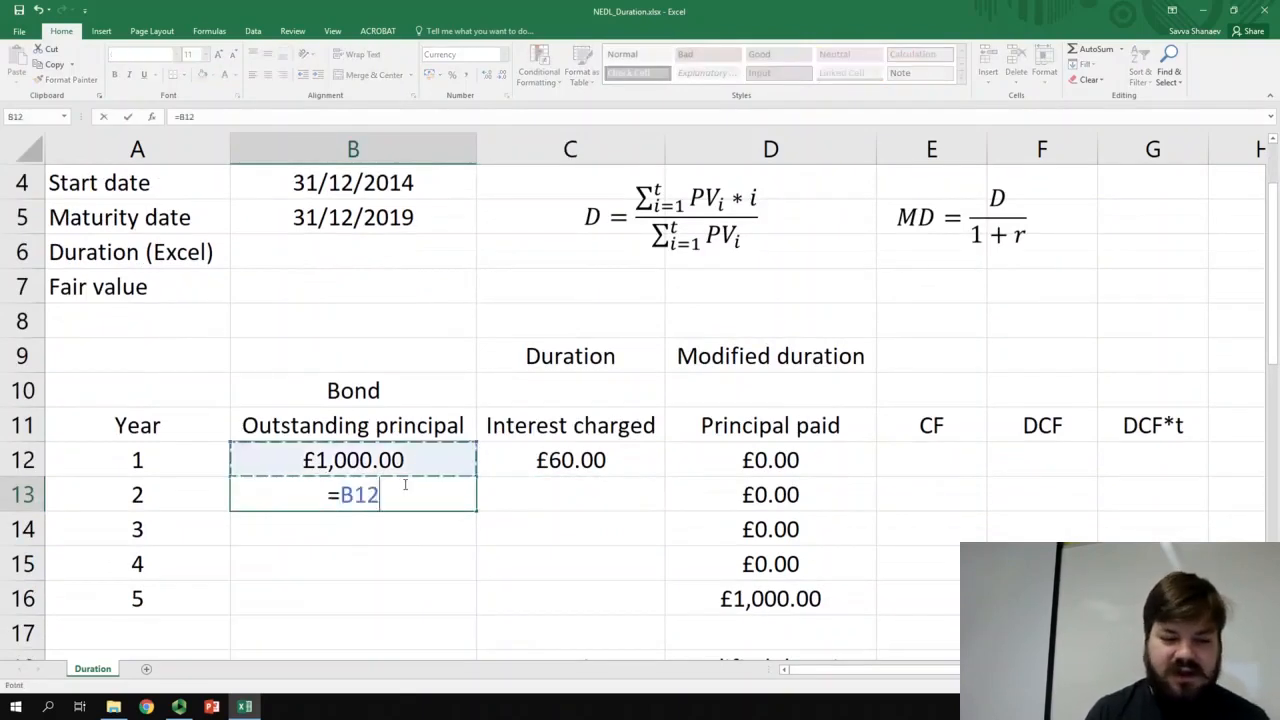
text(-)
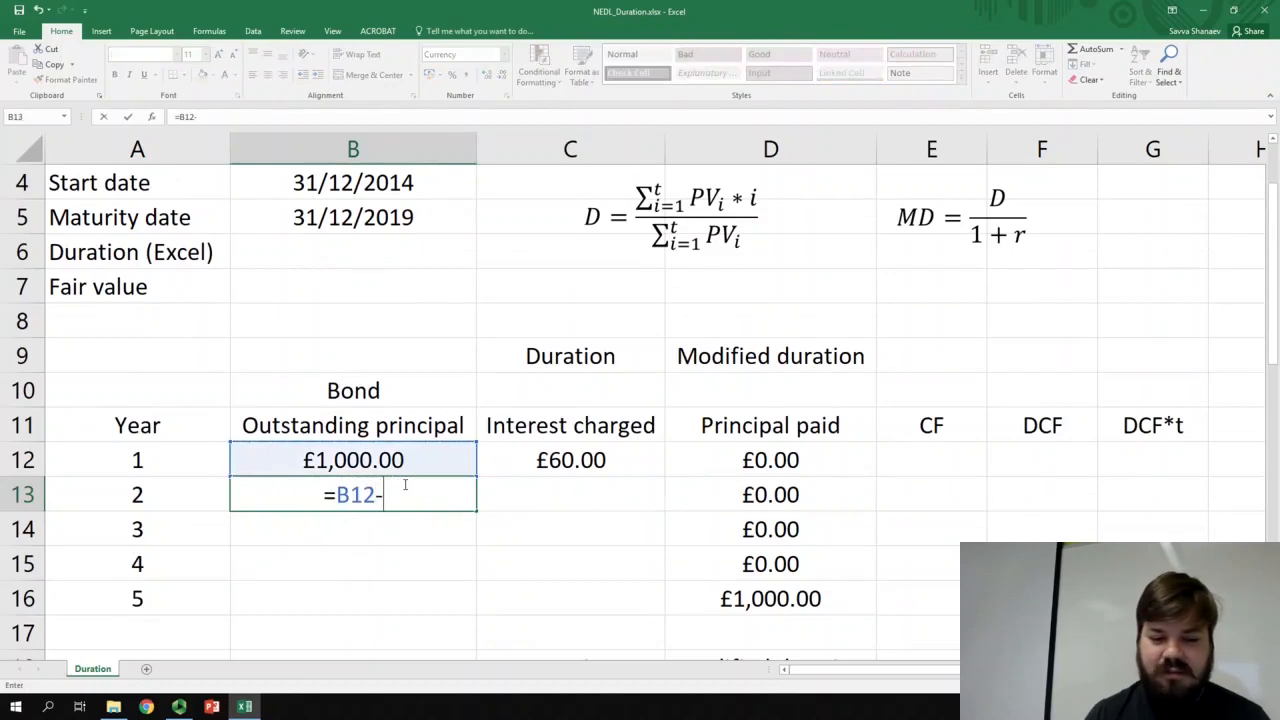
click(760, 459)
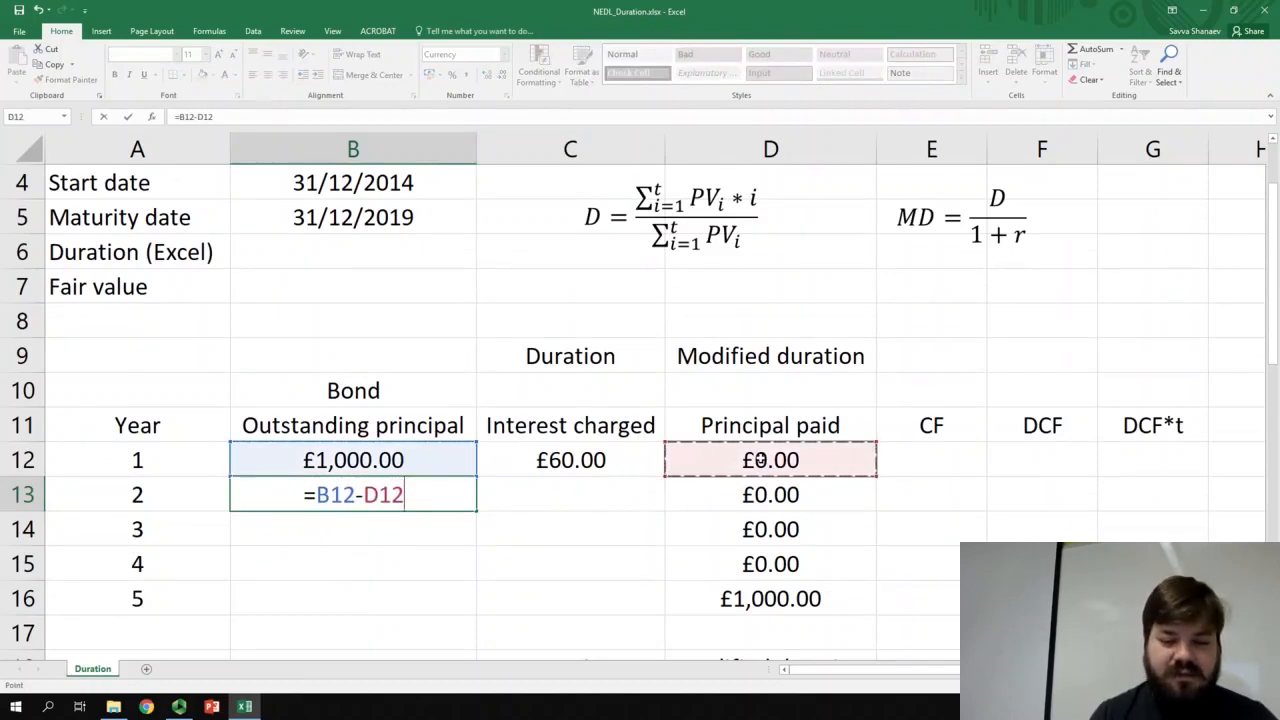
key(Return)
key(Up)
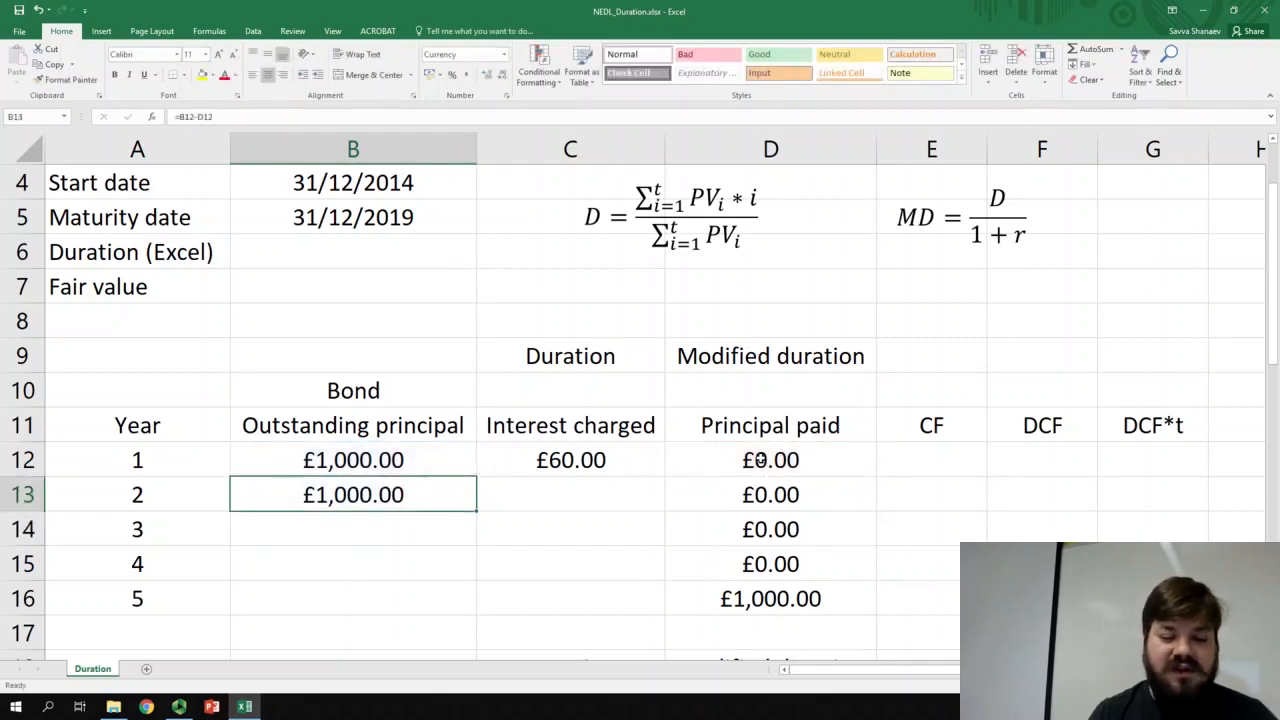
Step: Copy the interest formula down to year 2, and fill the outstanding principal and interest formulas through year 5
click(605, 471)
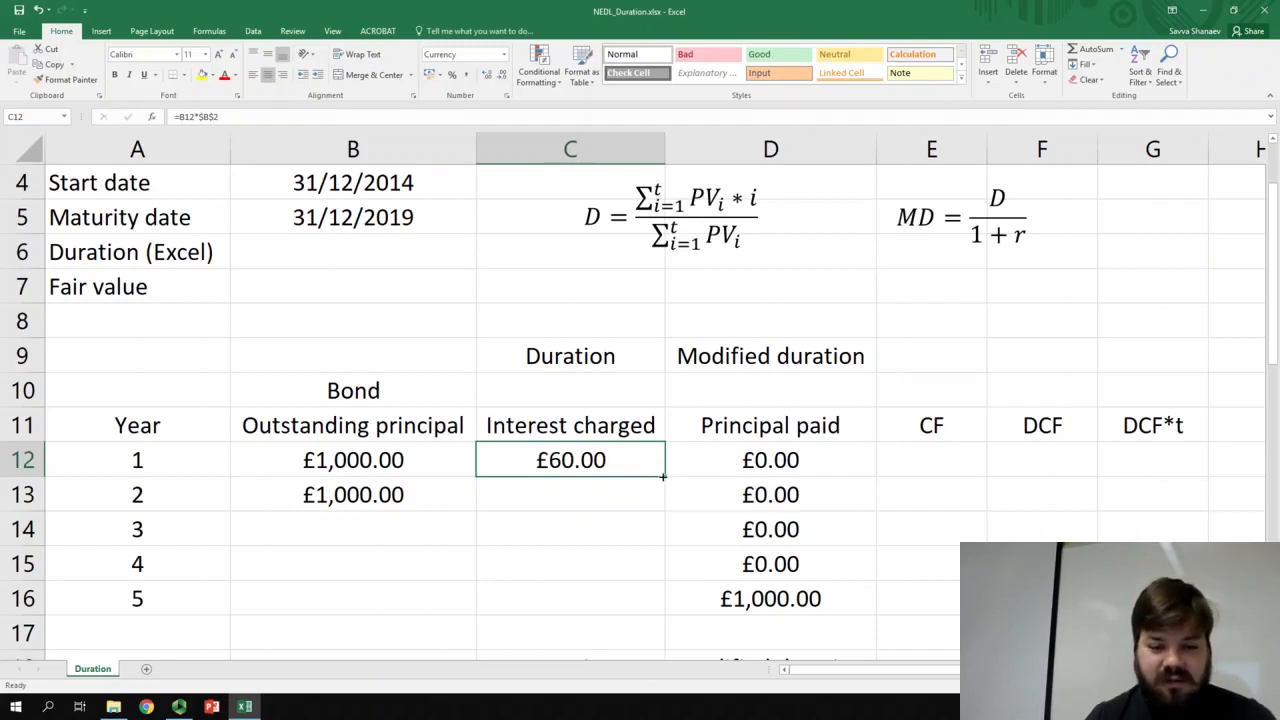
drag(663, 477, 665, 512)
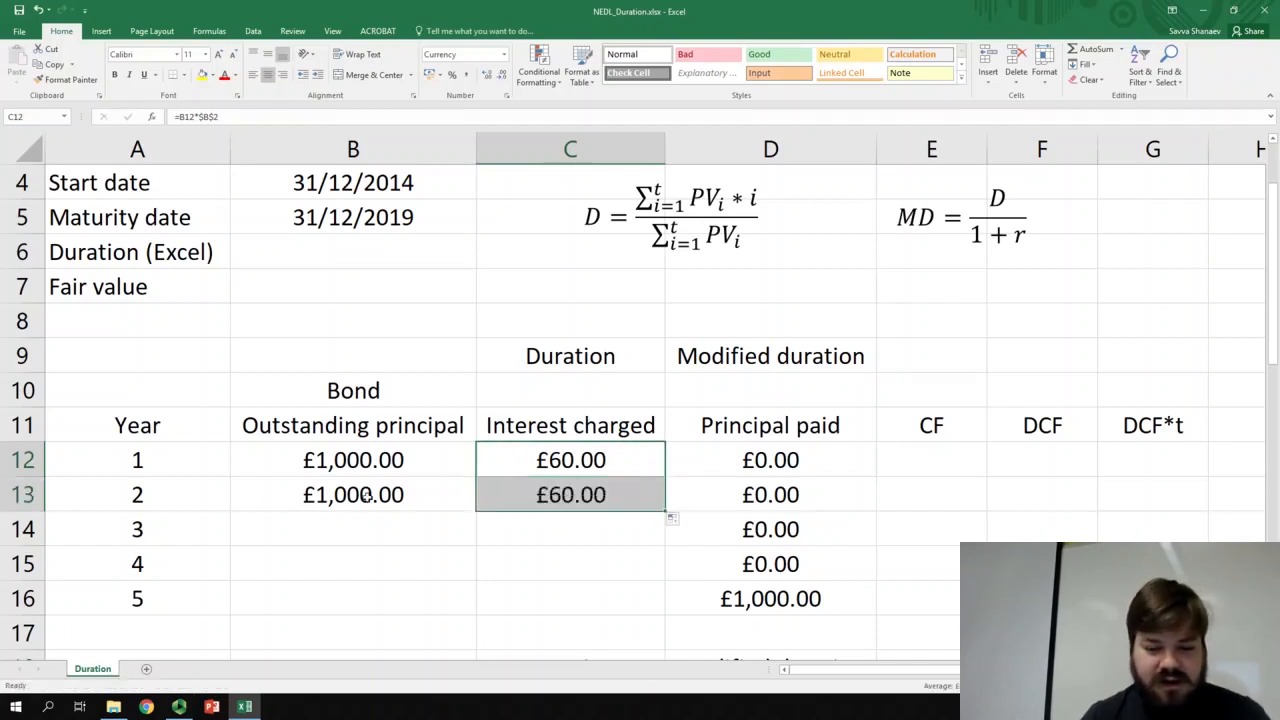
drag(353, 494, 664, 612)
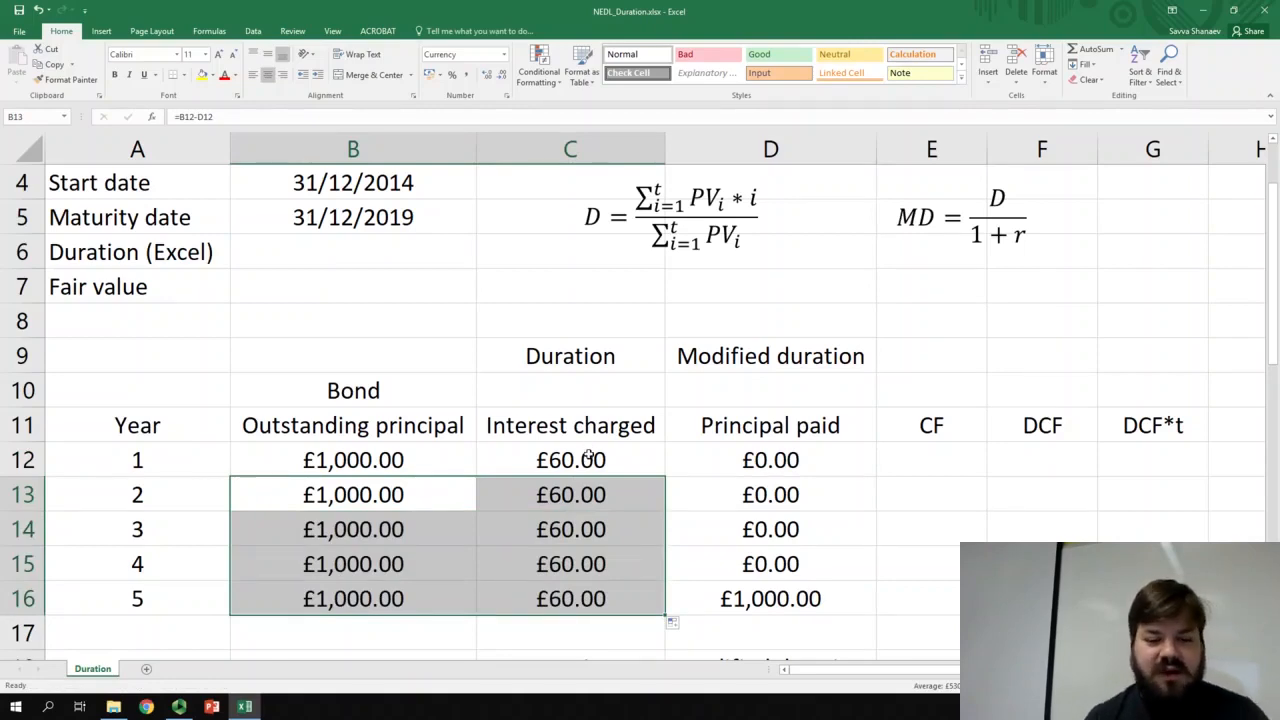
drag(591, 455, 591, 583)
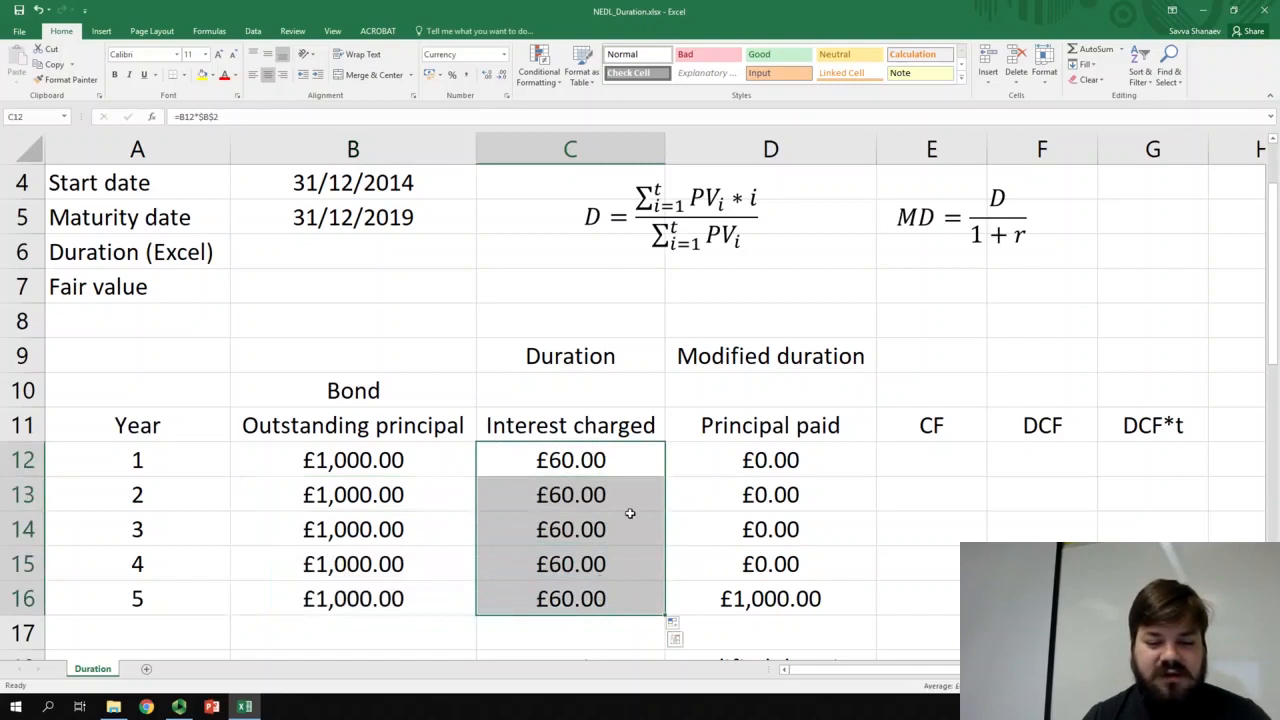
click(750, 600)
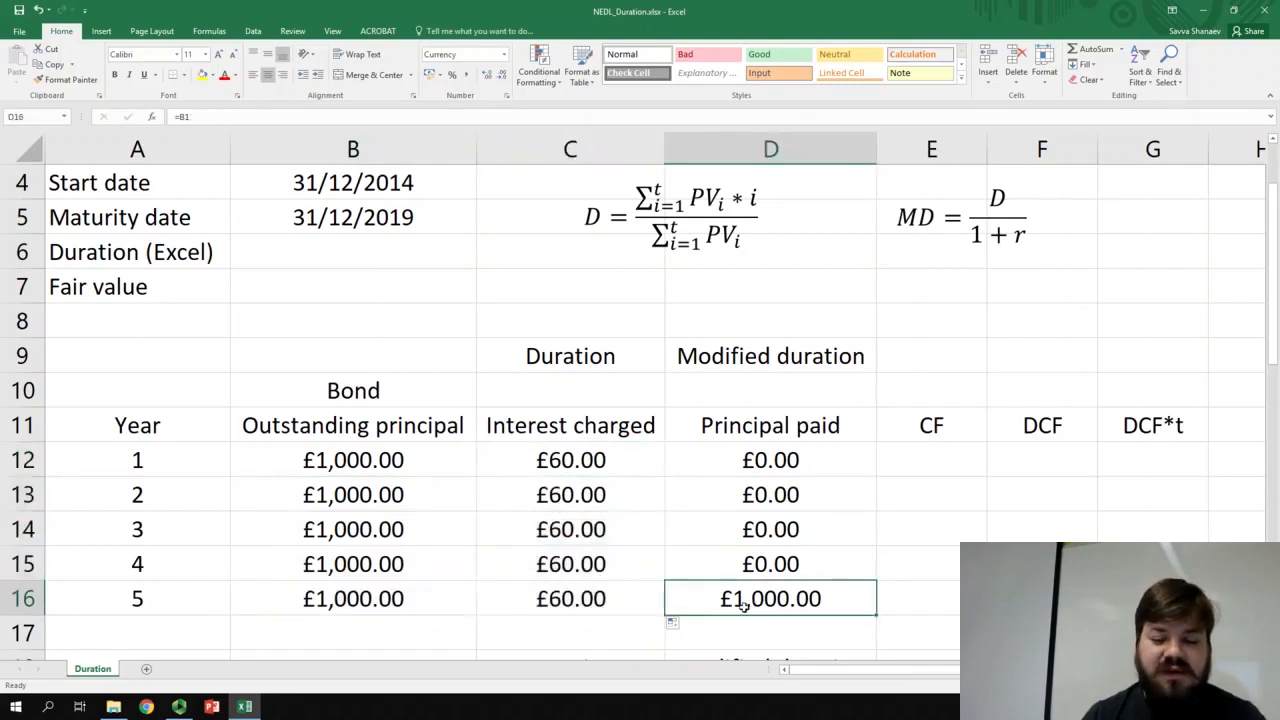
Step: Calculate the year 1 cash flow in E12 with =C12+D12 and fill the formula down through year 5
click(930, 468)
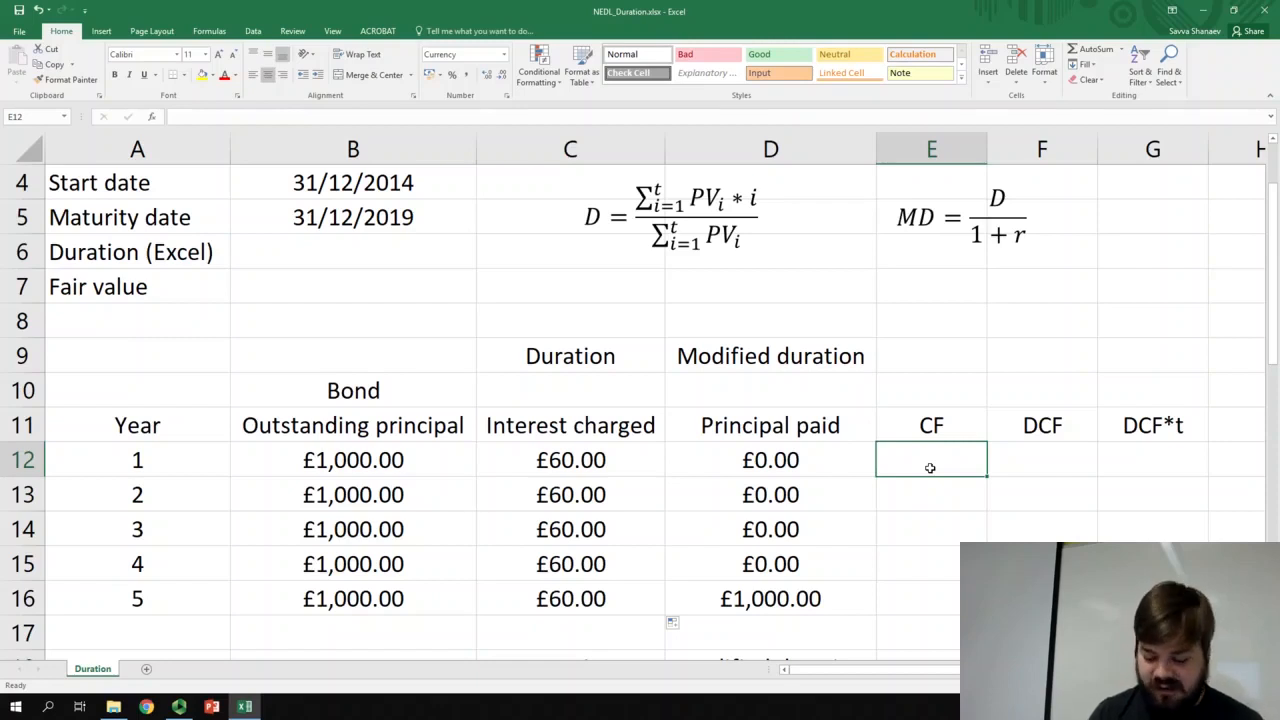
text(=)
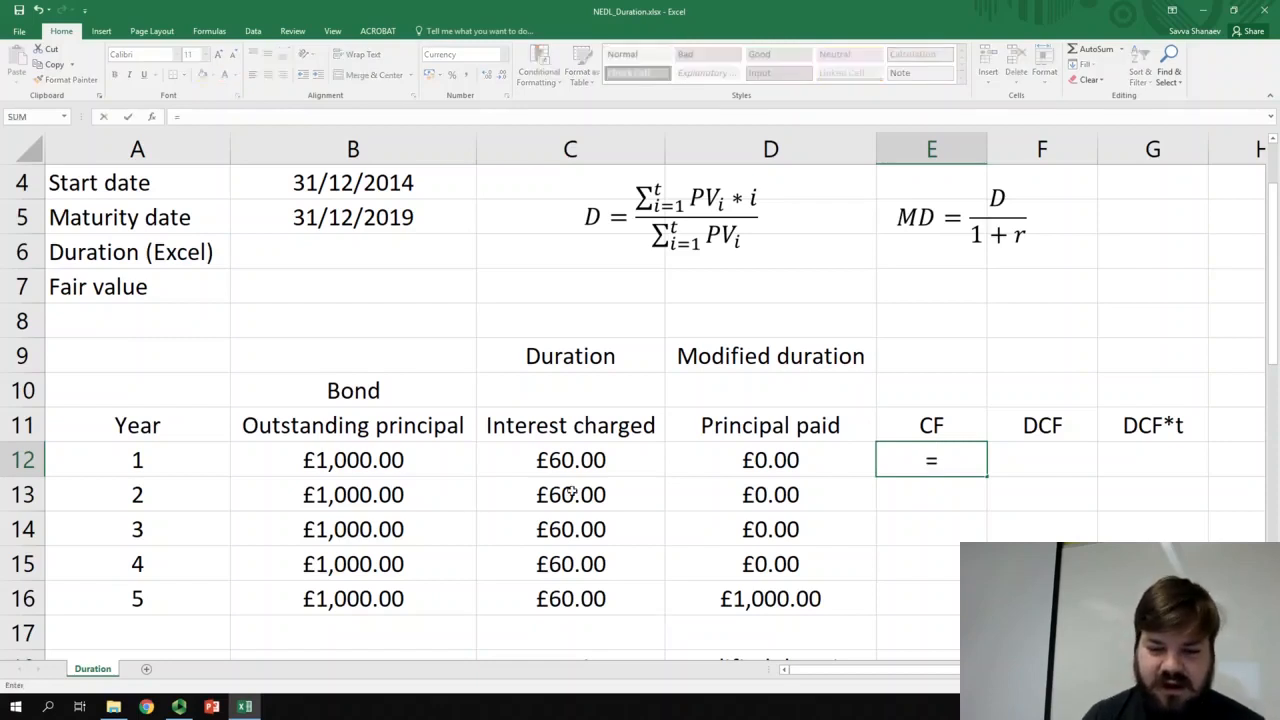
click(566, 460)
text(+)
click(706, 453)
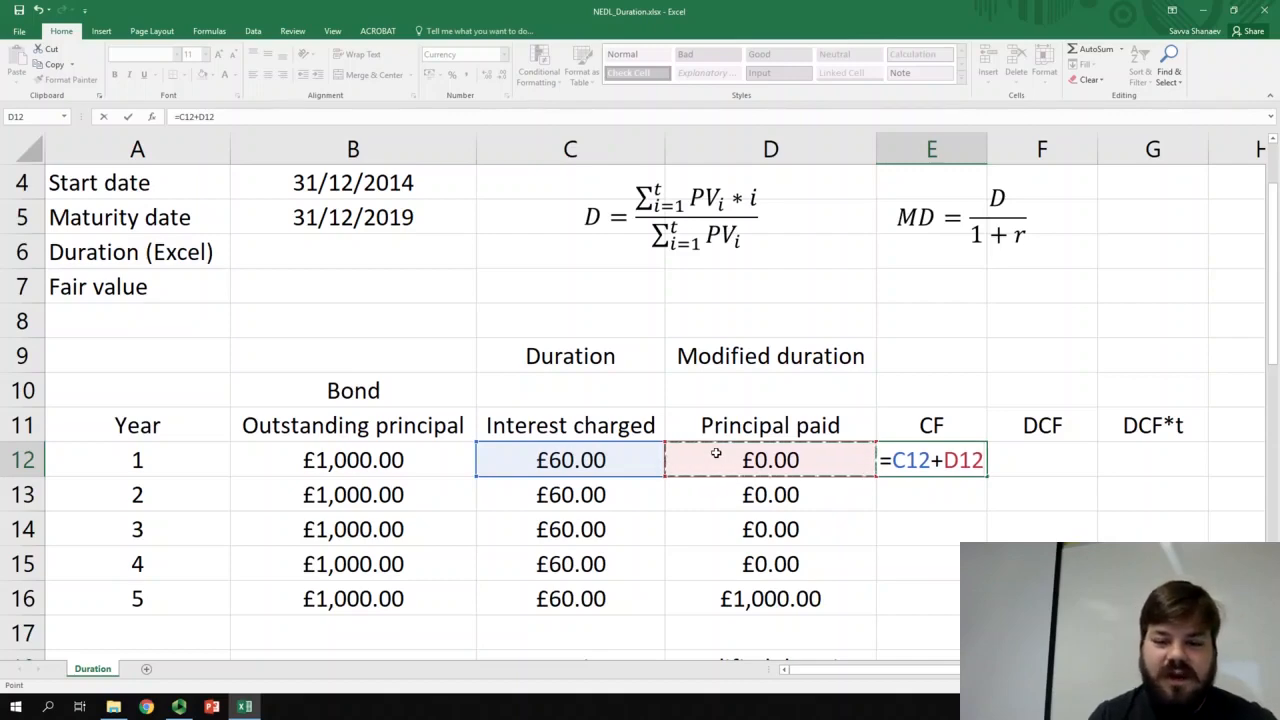
key(Return)
key(Up)
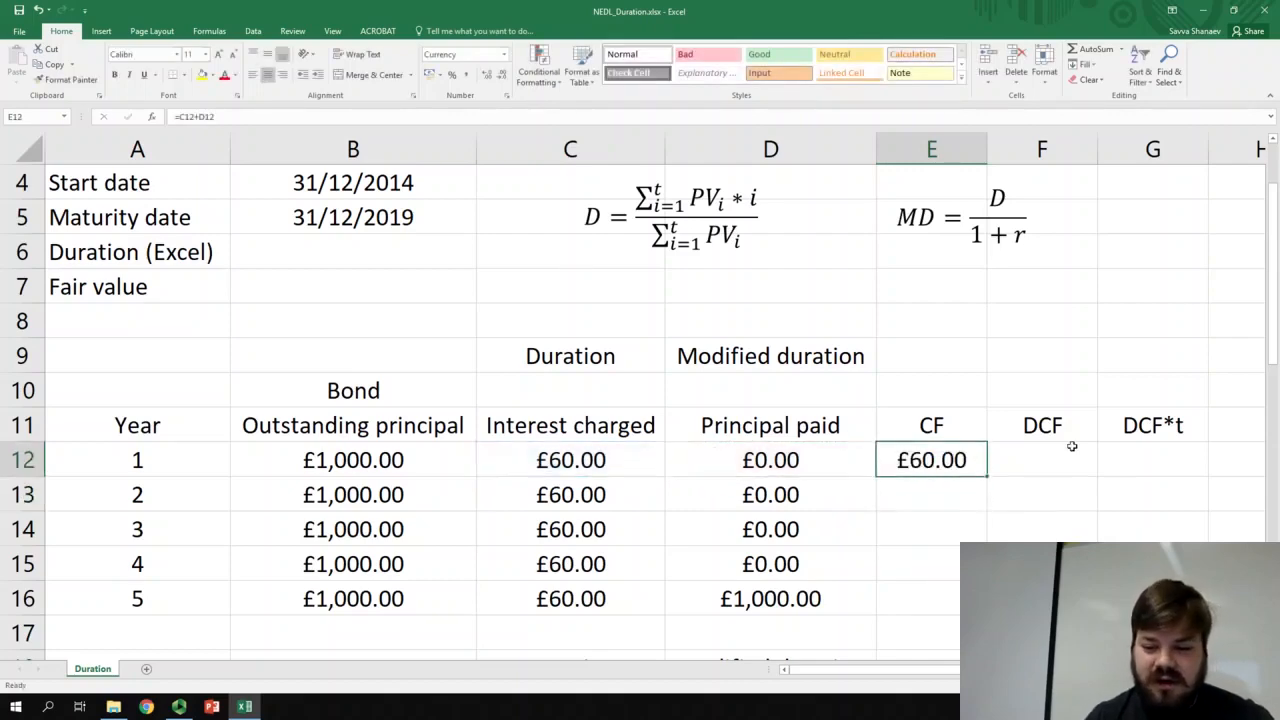
double_click(985, 477)
drag(960, 470, 938, 575)
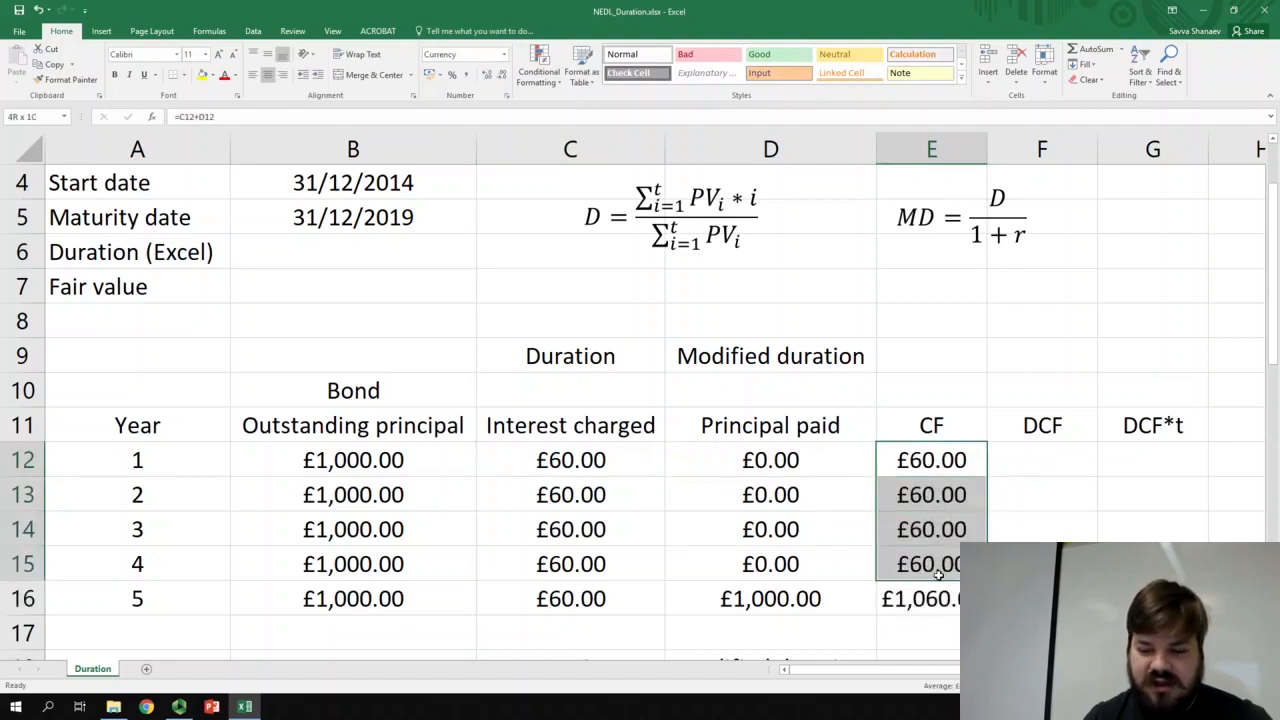
drag(178, 463, 166, 566)
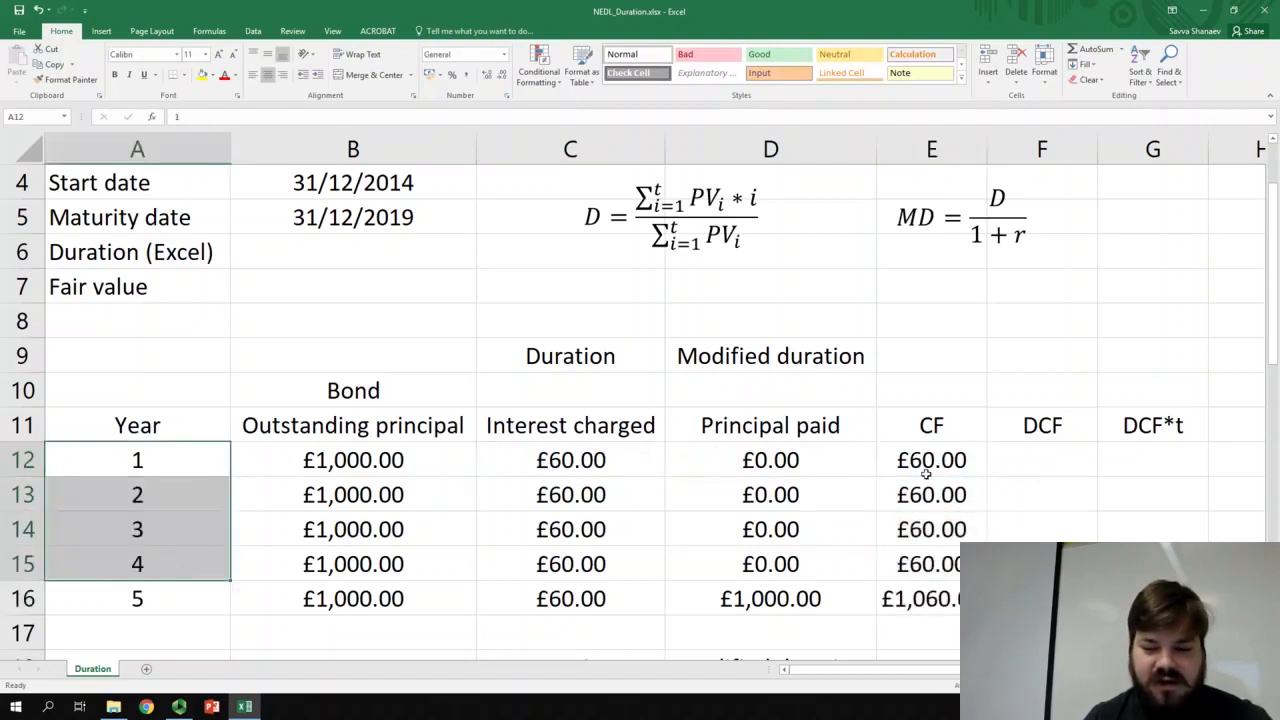
drag(926, 474, 934, 568)
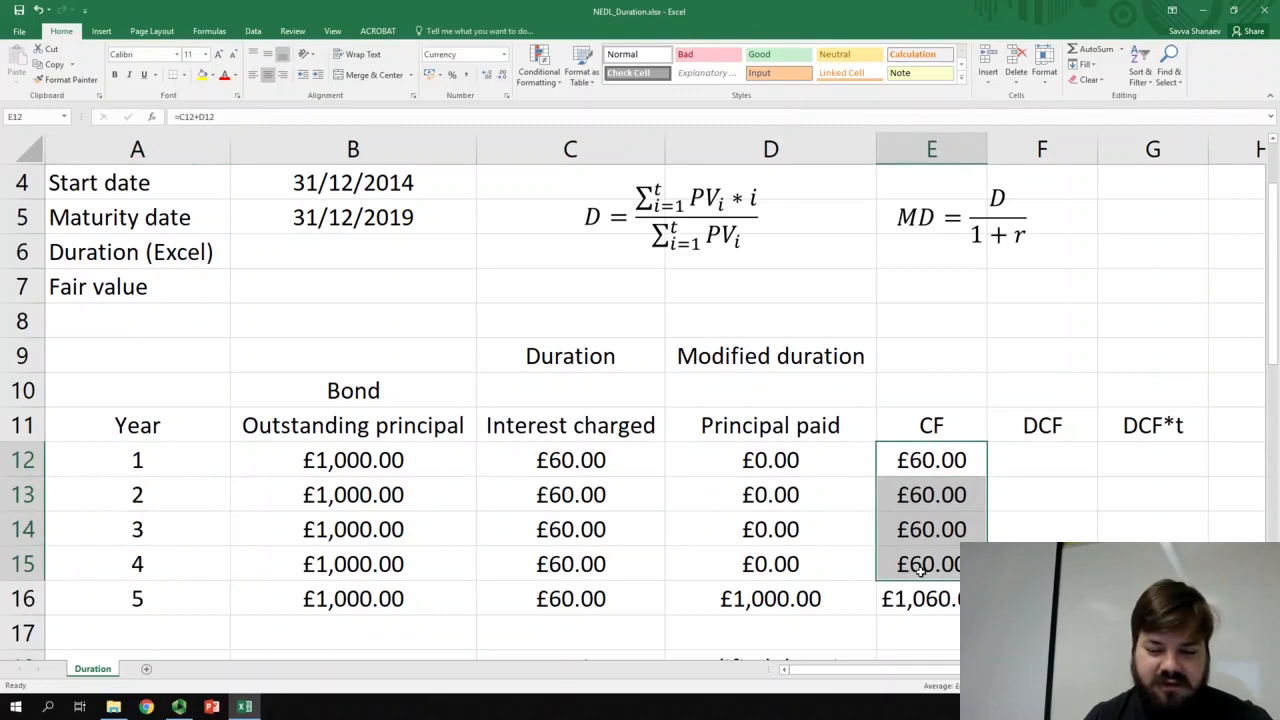
click(945, 598)
drag(222, 598, 909, 612)
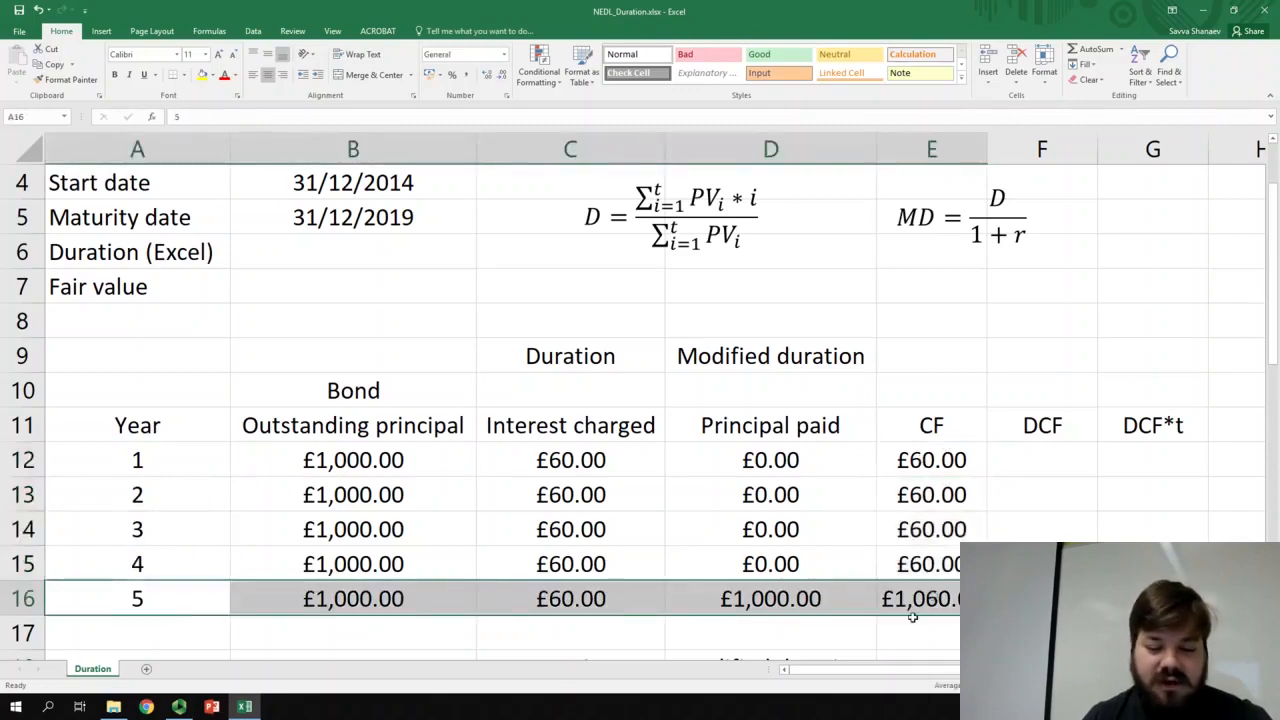
click(926, 598)
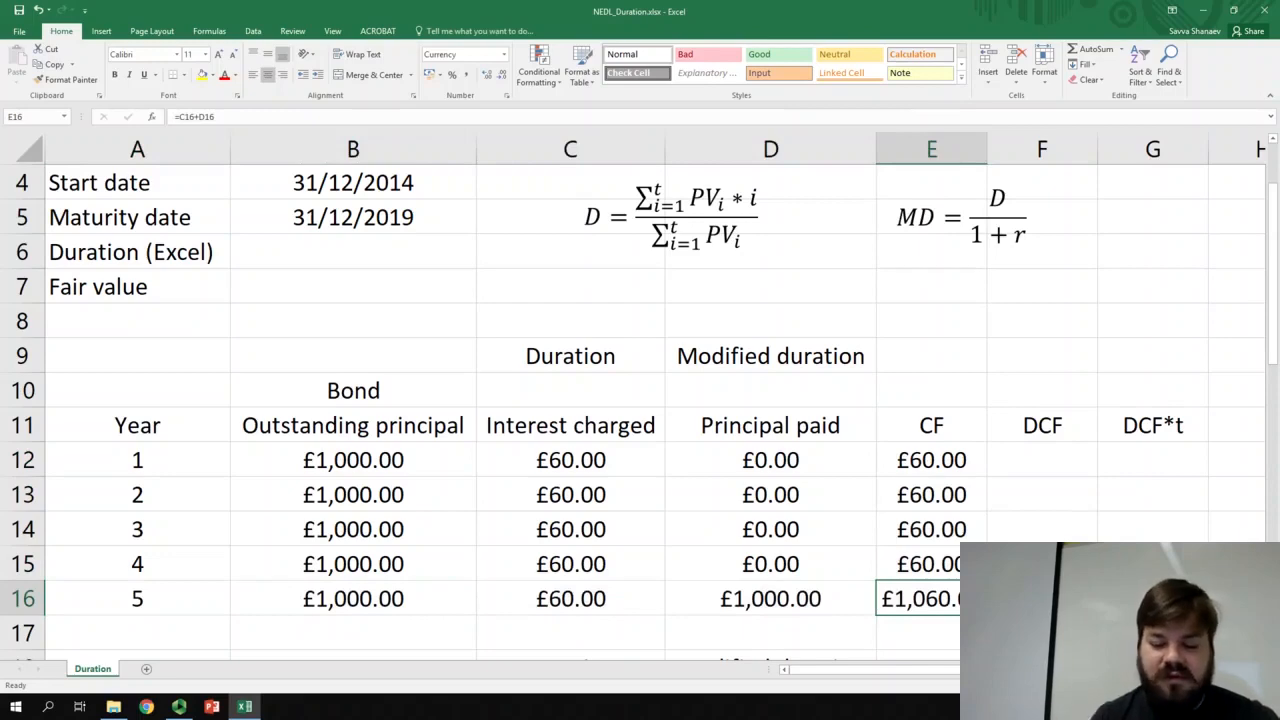
Step: Calculate the year 1 discounted cash flow in F12 with =E12/(1+$B$3)^A12 and fill the formula down through year 5
click(1024, 457)
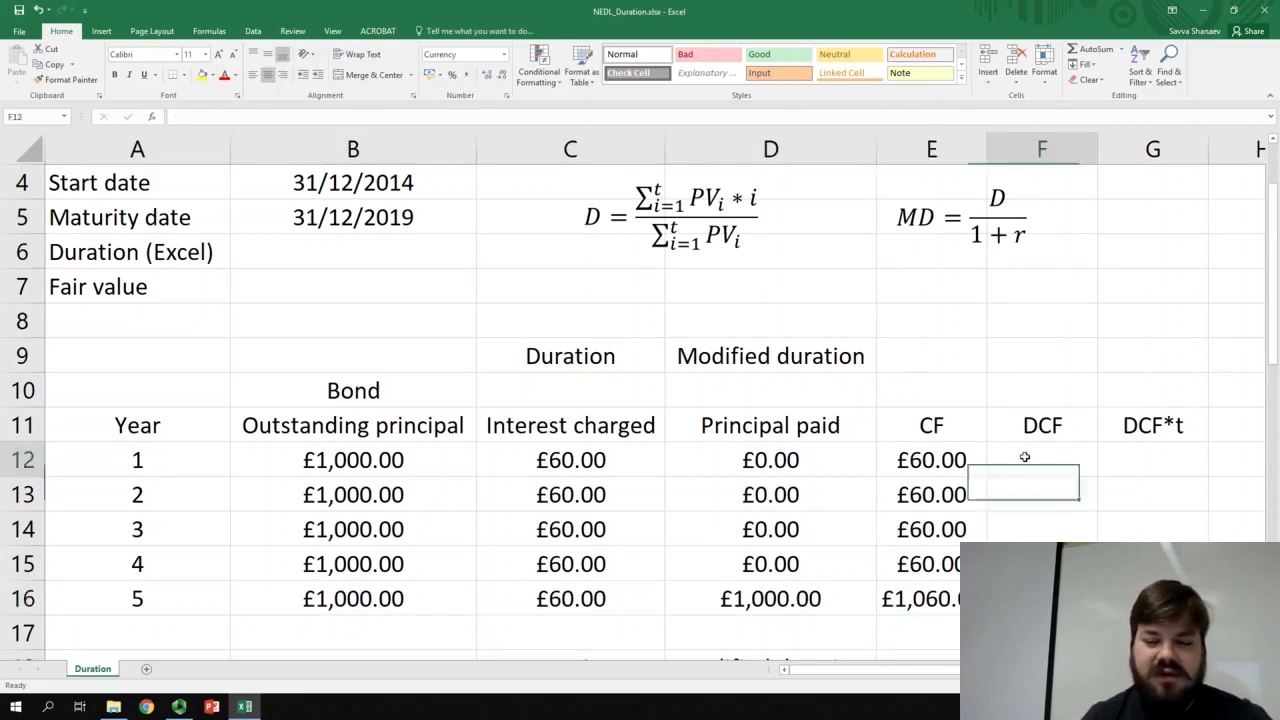
text(=)
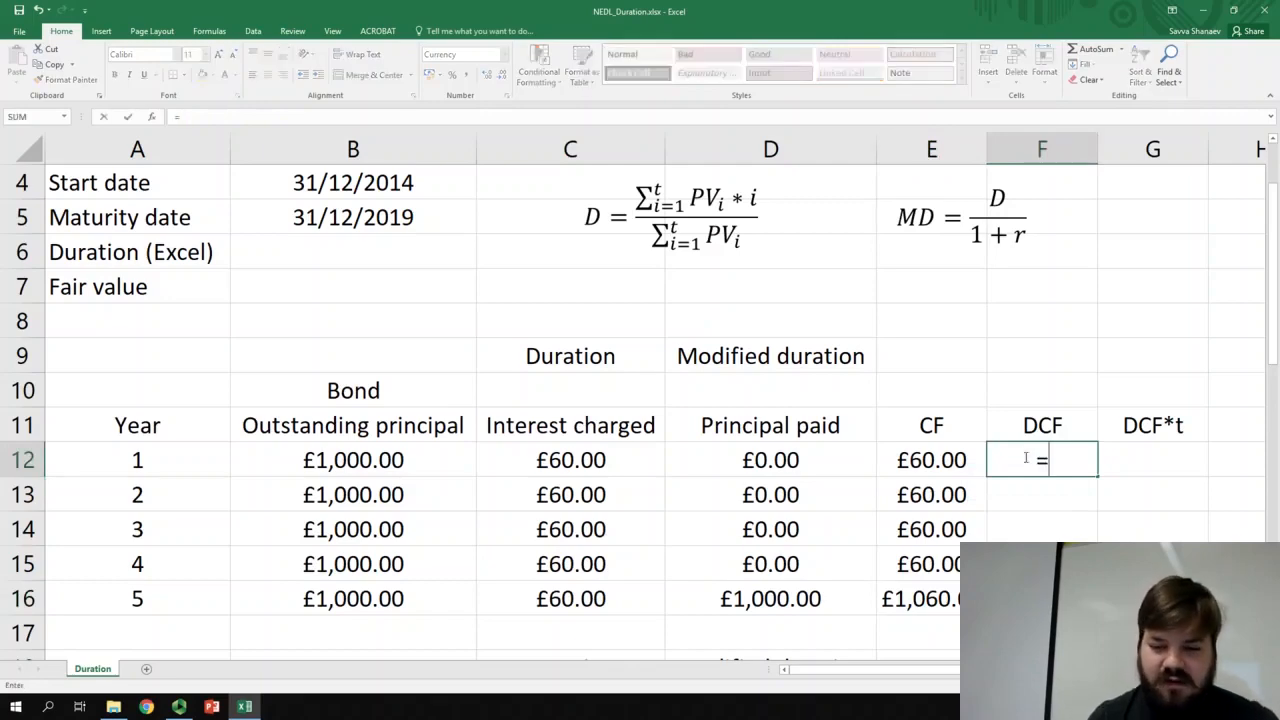
key(Left)
text(/(1+)
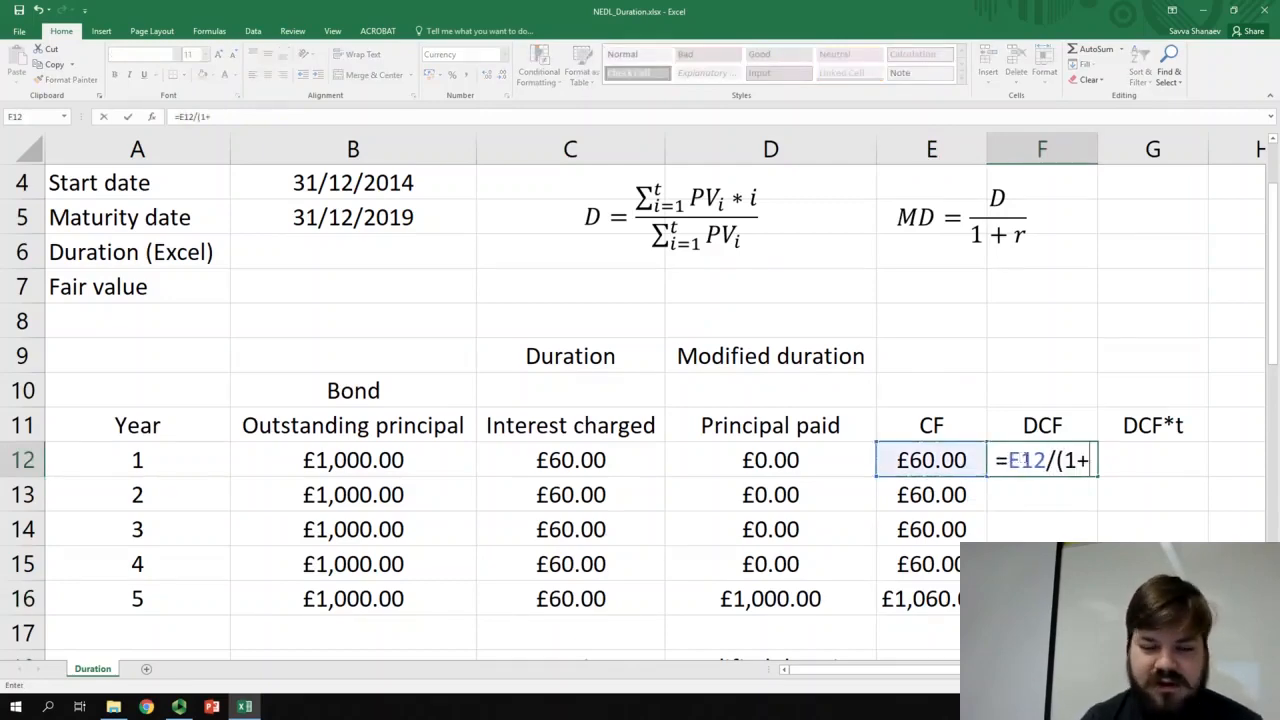
scroll(508, 423, up, 1)
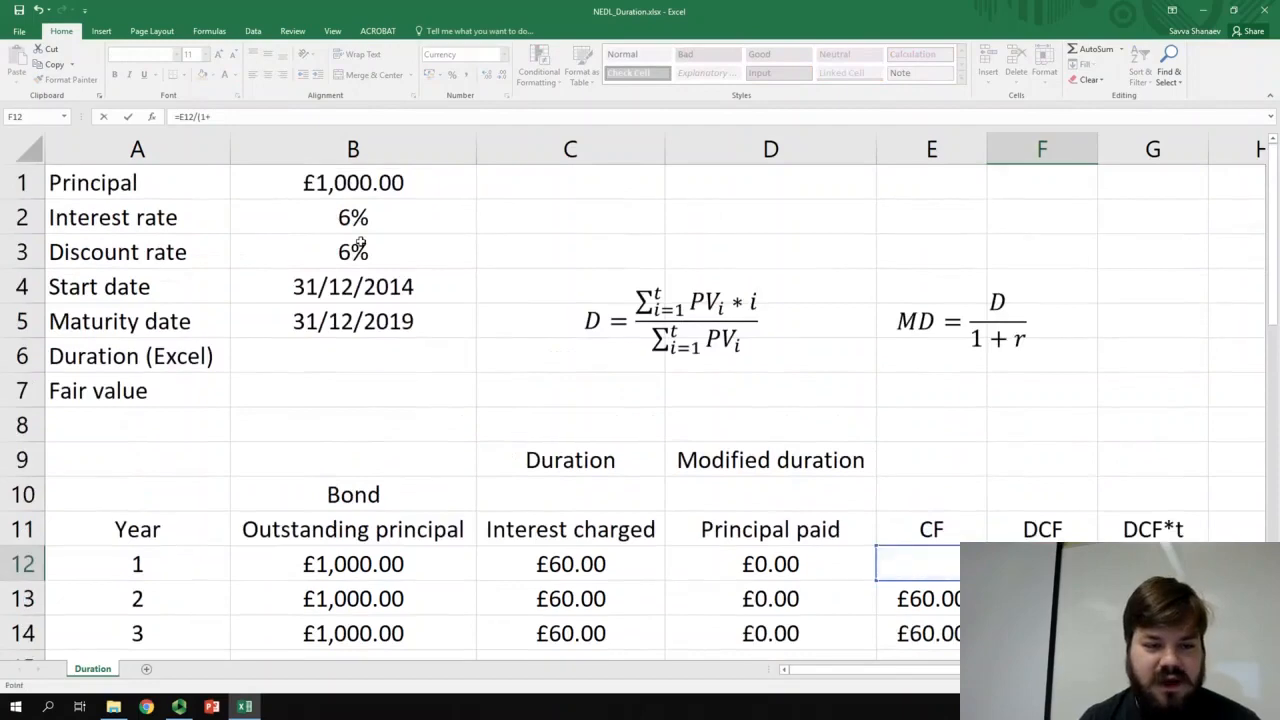
click(353, 248)
scroll(751, 386, down, 1)
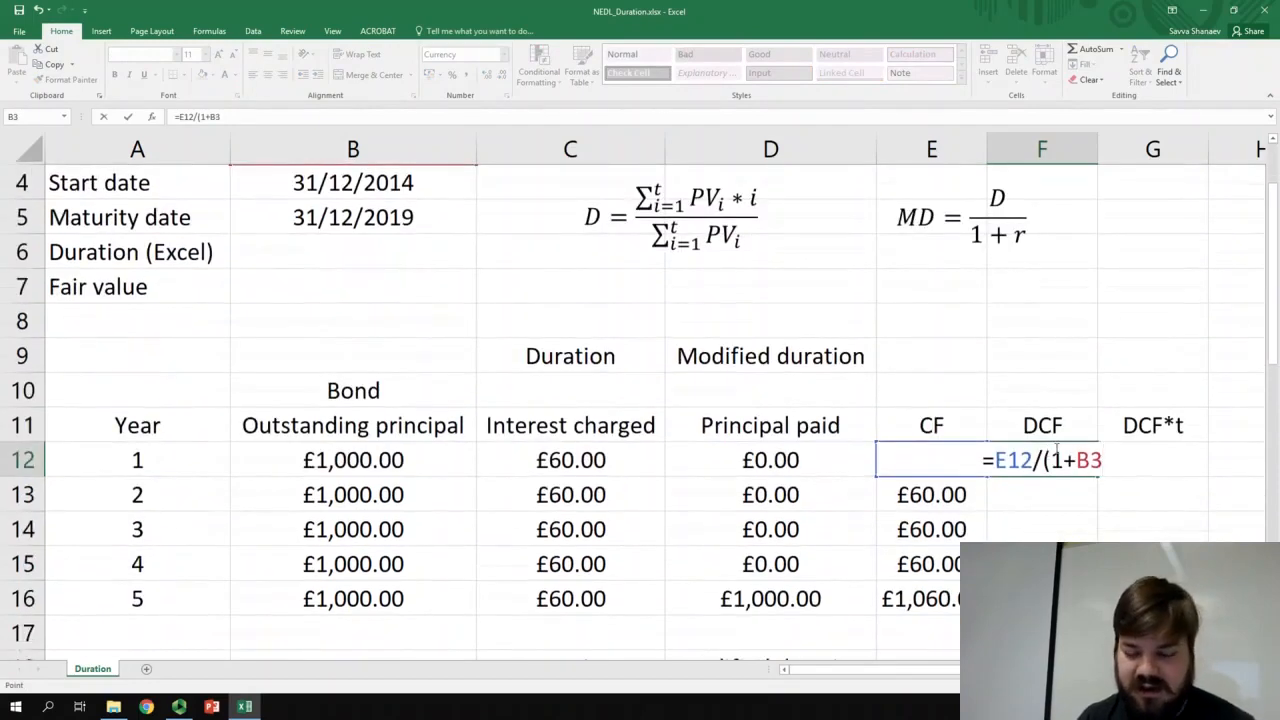
key(F4)
text())
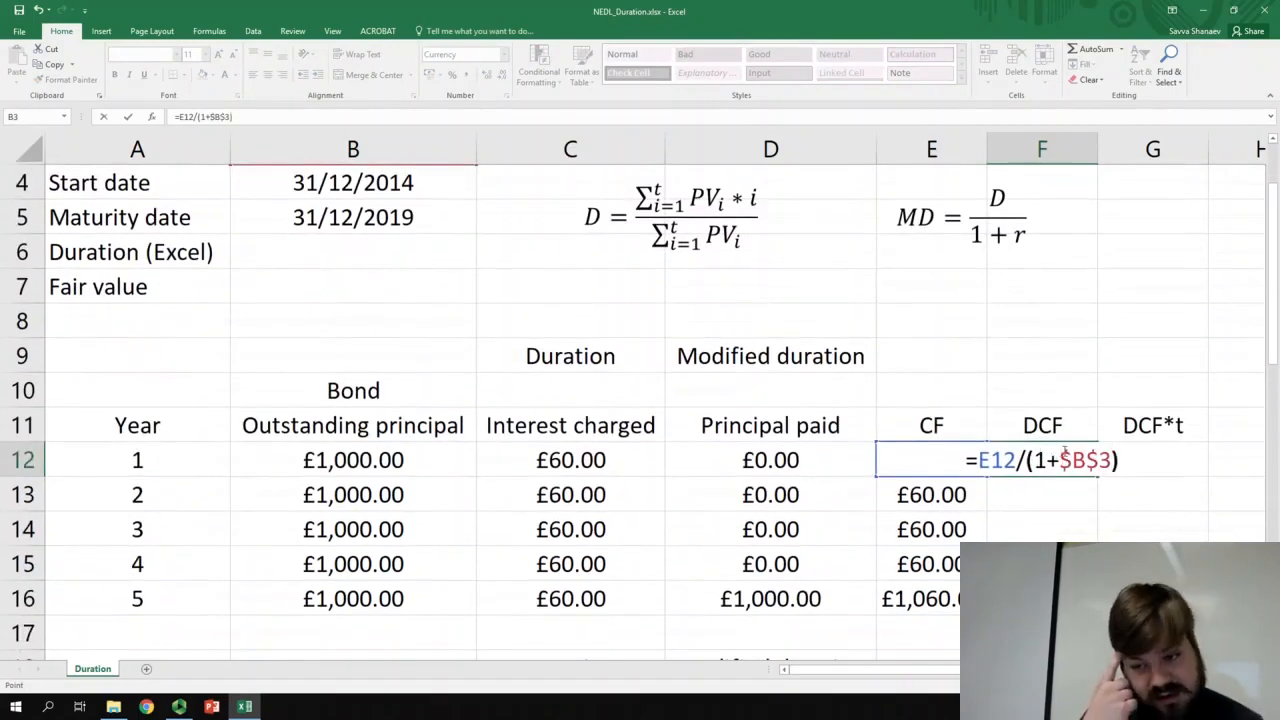
text(^)
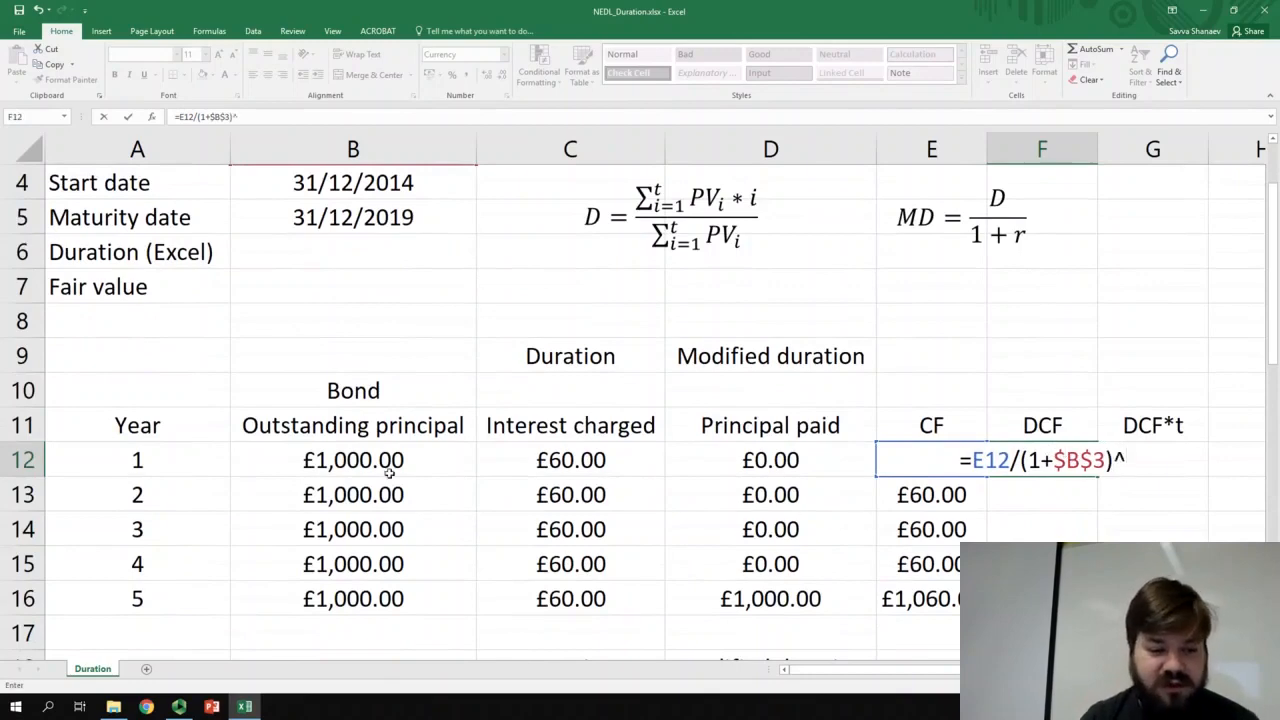
click(148, 454)
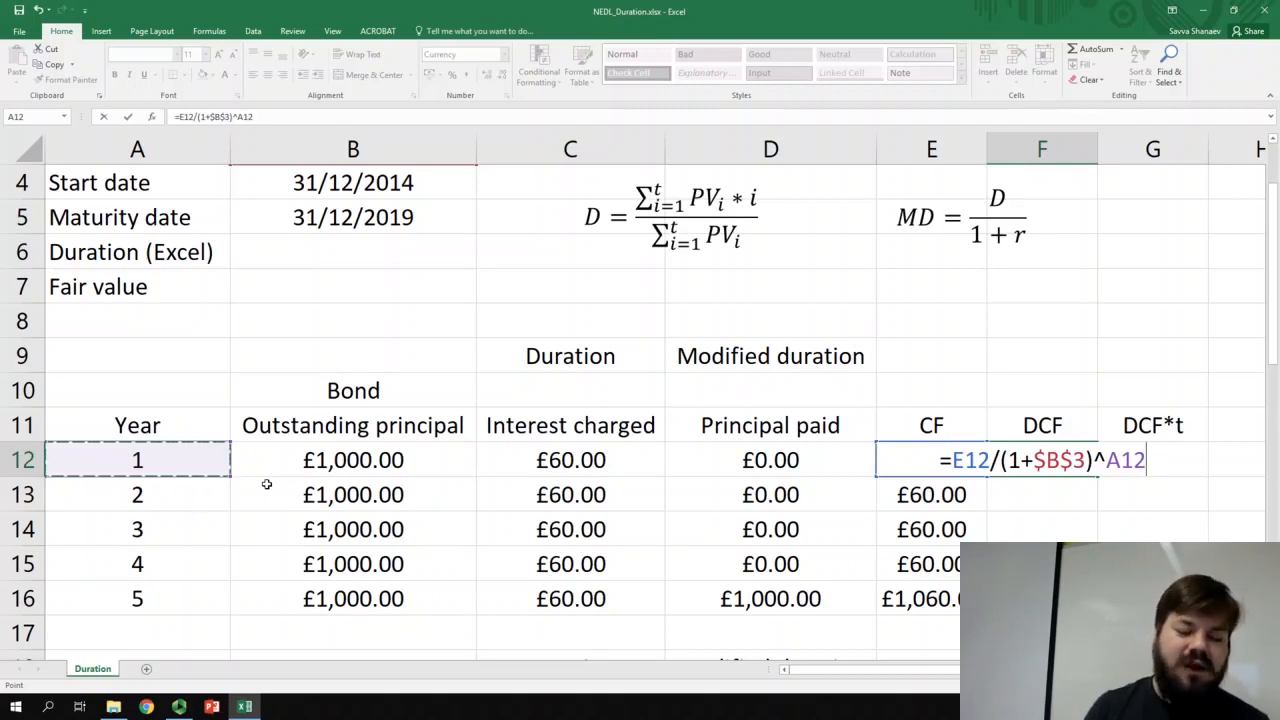
key(ctrl+Return)
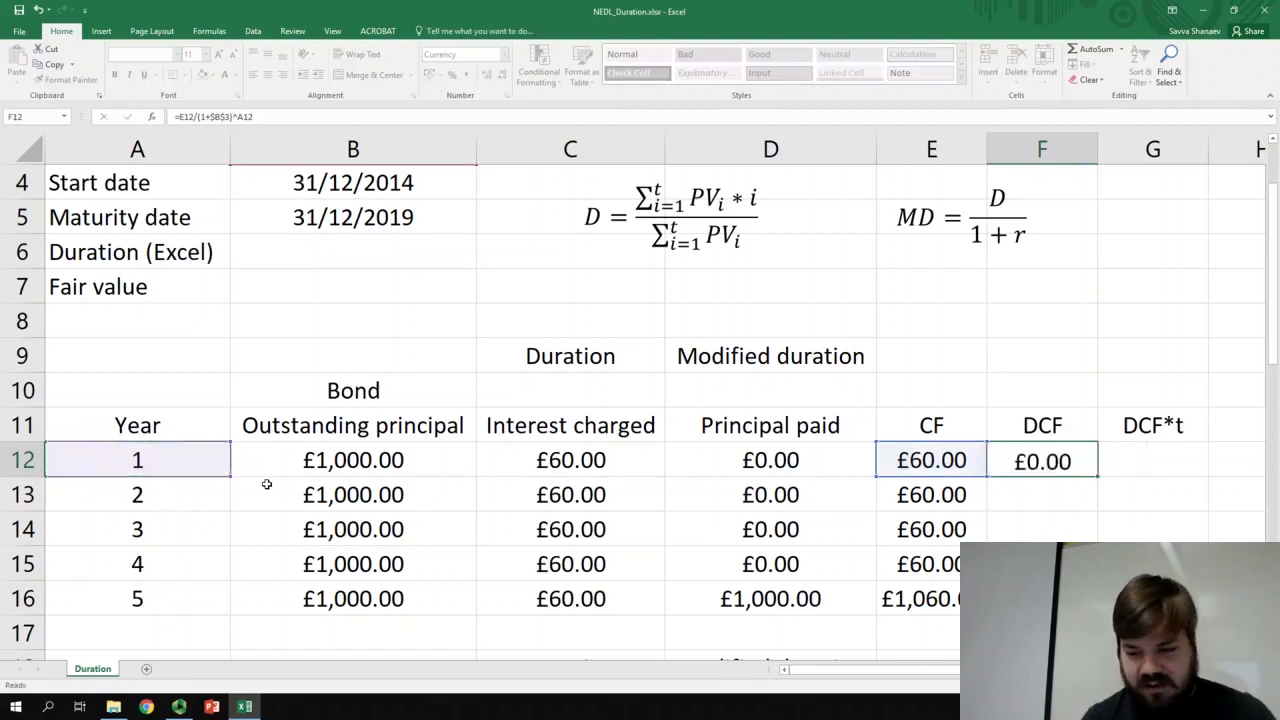
key(Return)
key(Up)
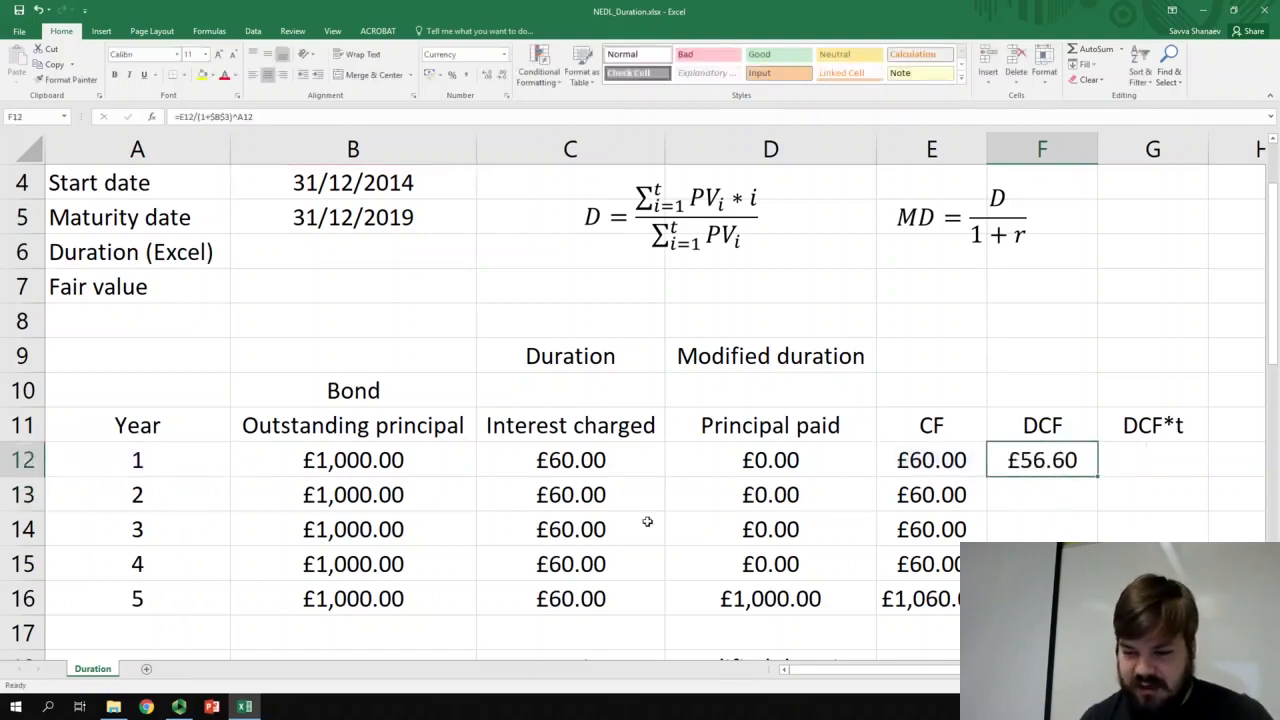
double_click(1097, 479)
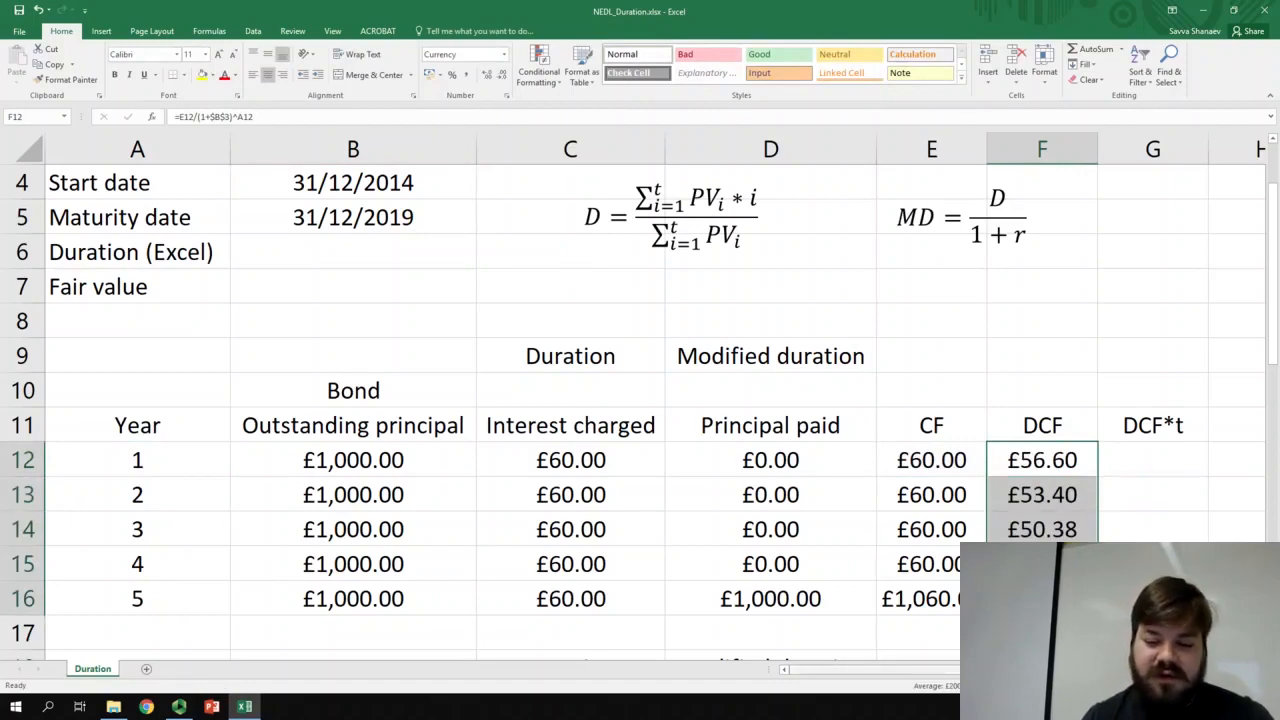
Step: Compare the bond's interest rate with its discount rate, and review the discounted cash flows in the DCF column
scroll(807, 560, up, 1)
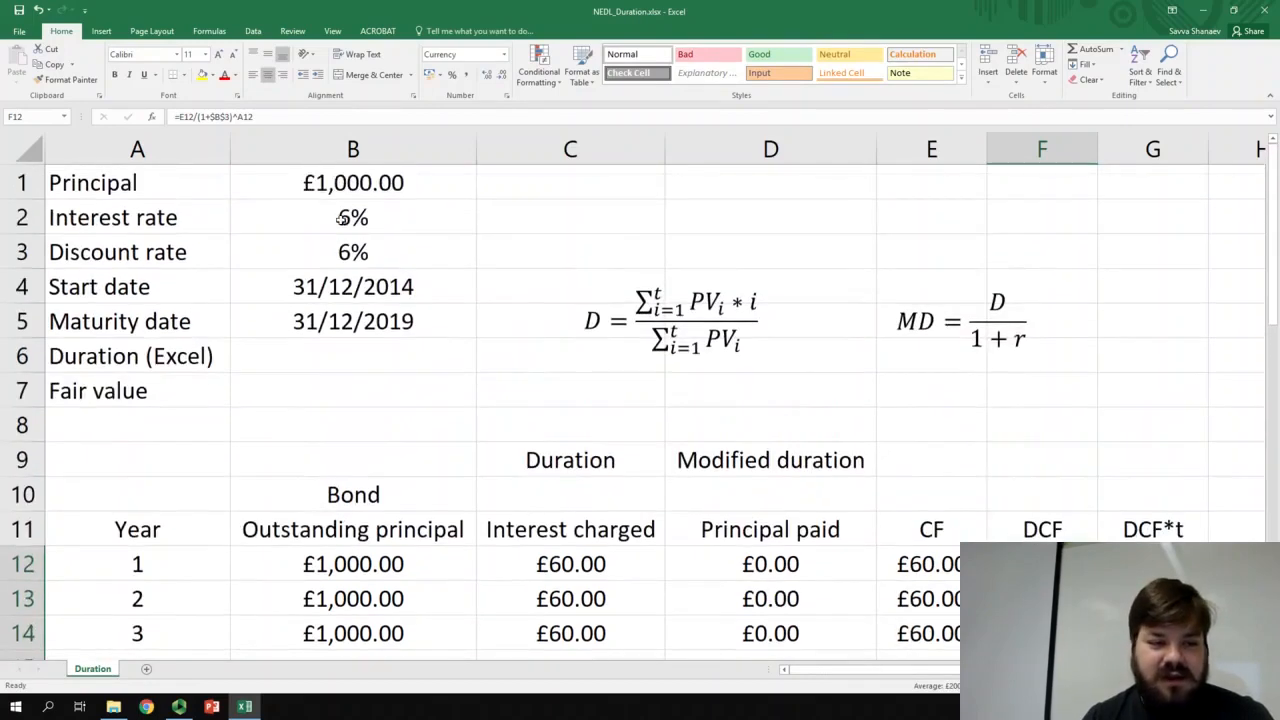
click(342, 219)
click(355, 253)
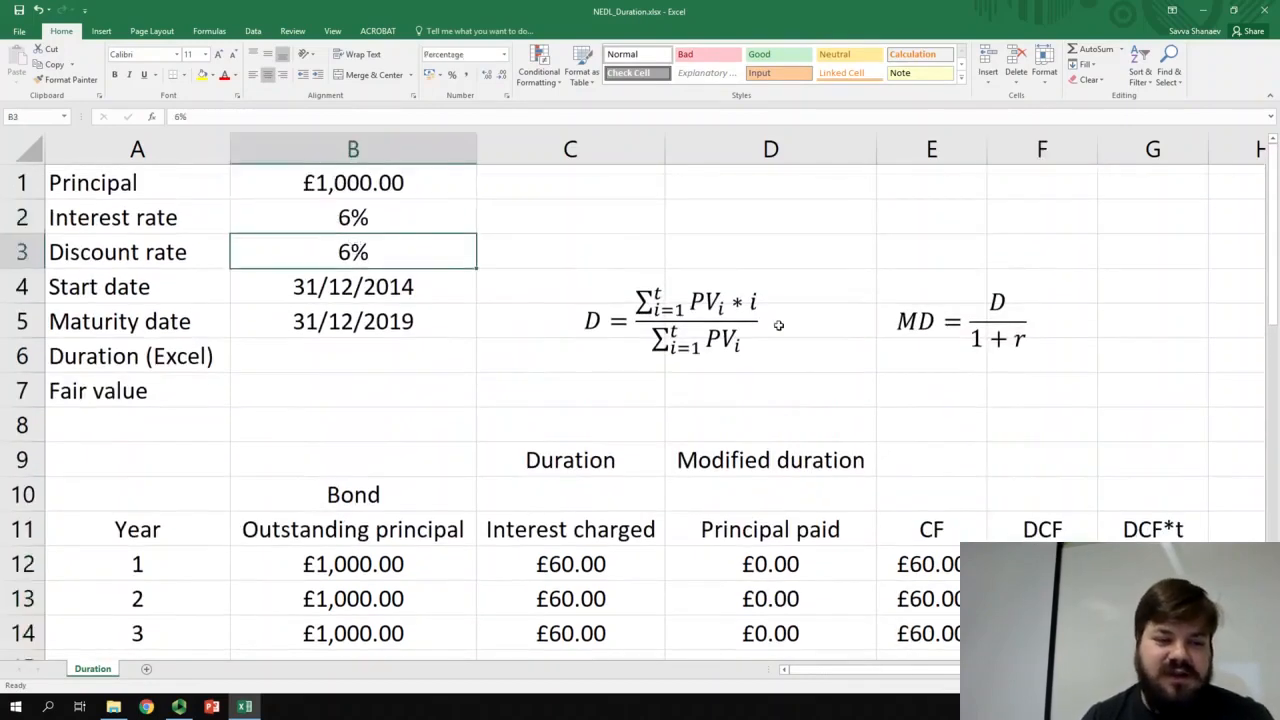
scroll(671, 391, down, 2)
scroll(1040, 430, up, 2)
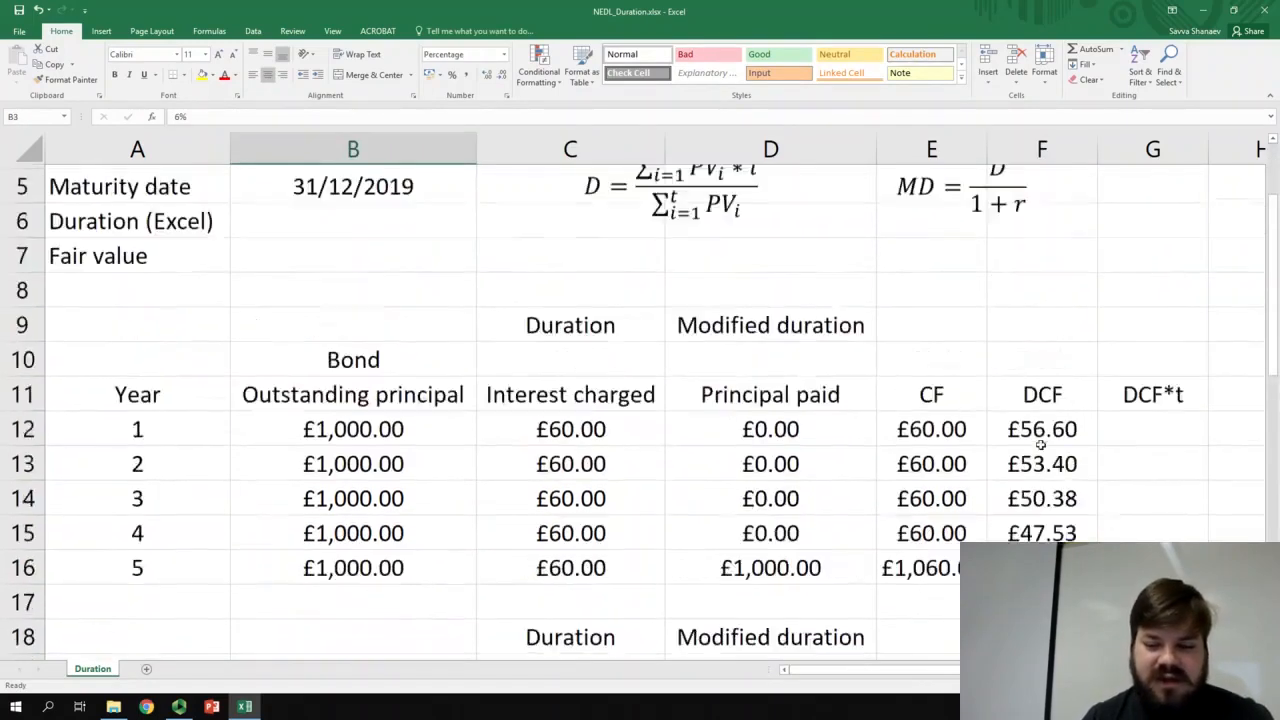
scroll(1060, 440, down, 1)
drag(1045, 458, 1045, 562)
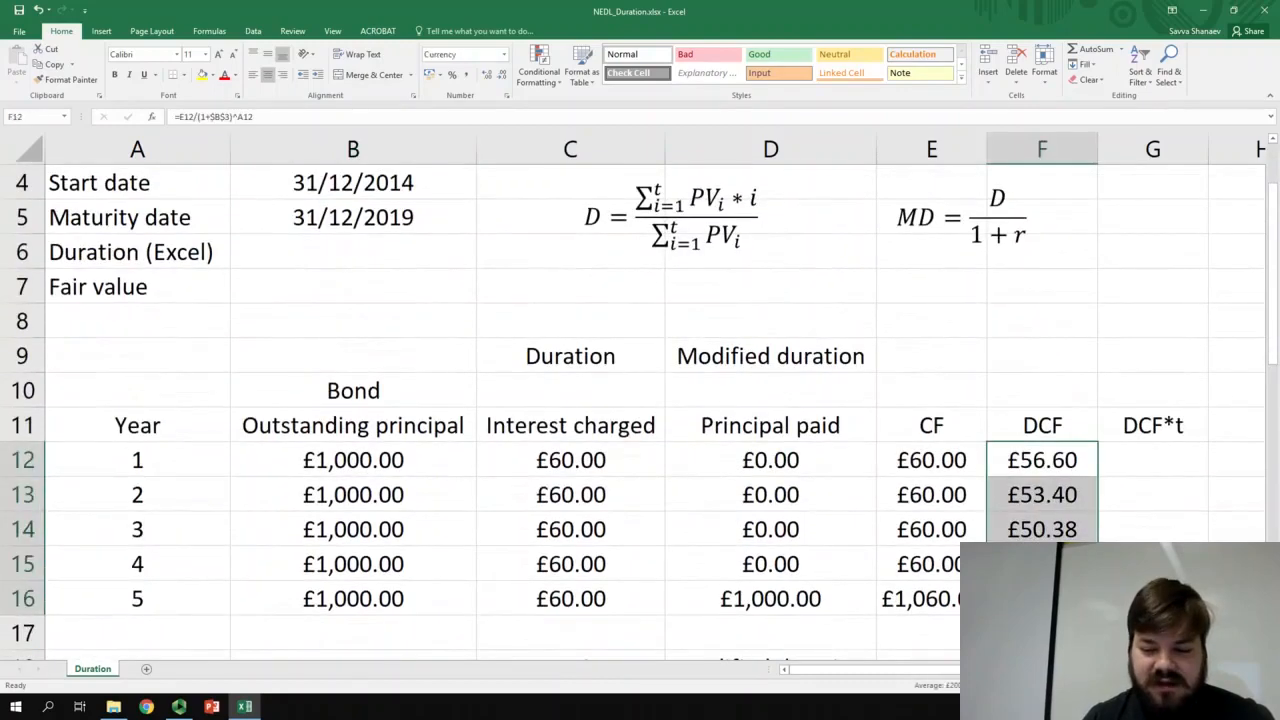
Step: Calculate the year 1 time-weighted discounted cash flow in G12 with =F12*A12 and fill the formula down through year 5
click(1142, 457)
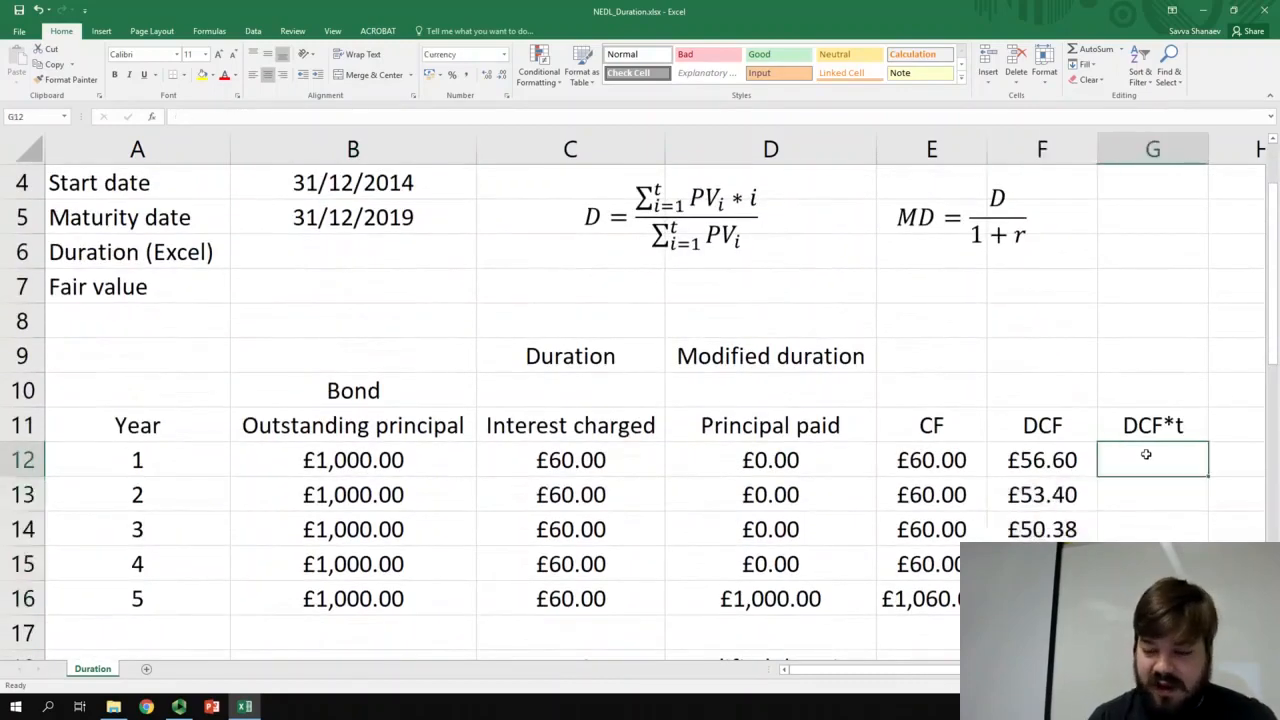
text(=)
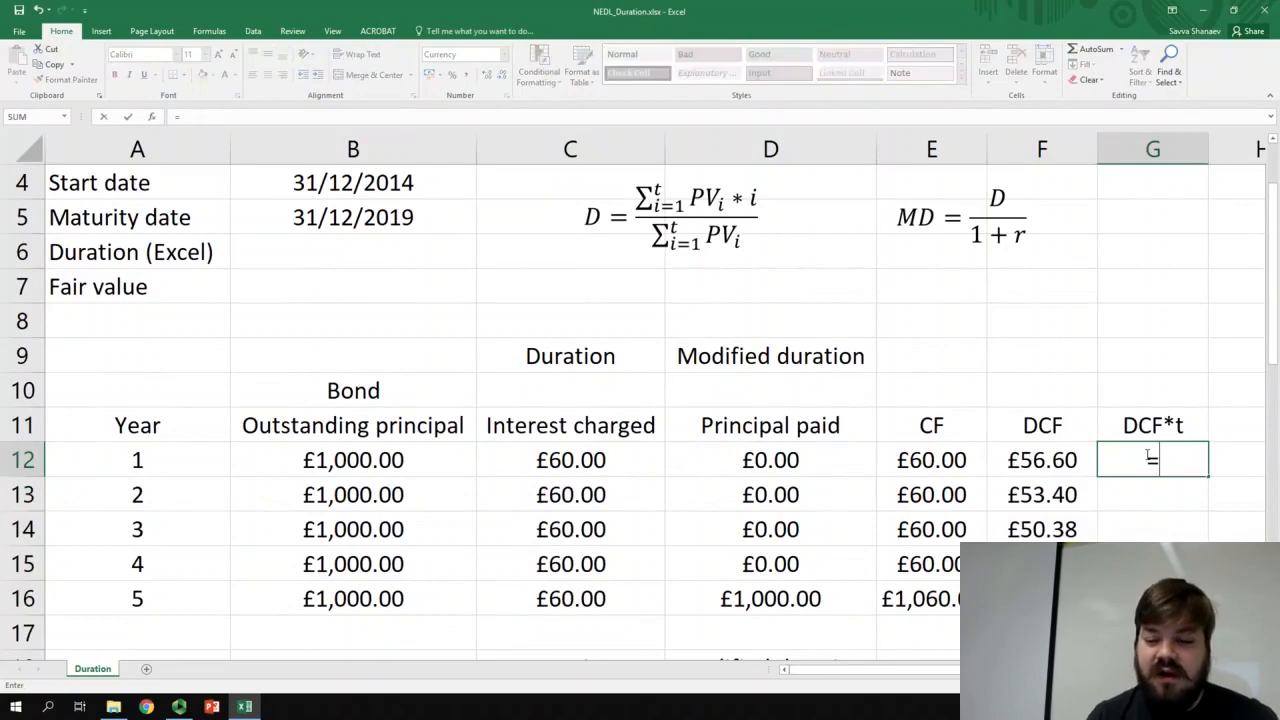
key(Left)
text(*)
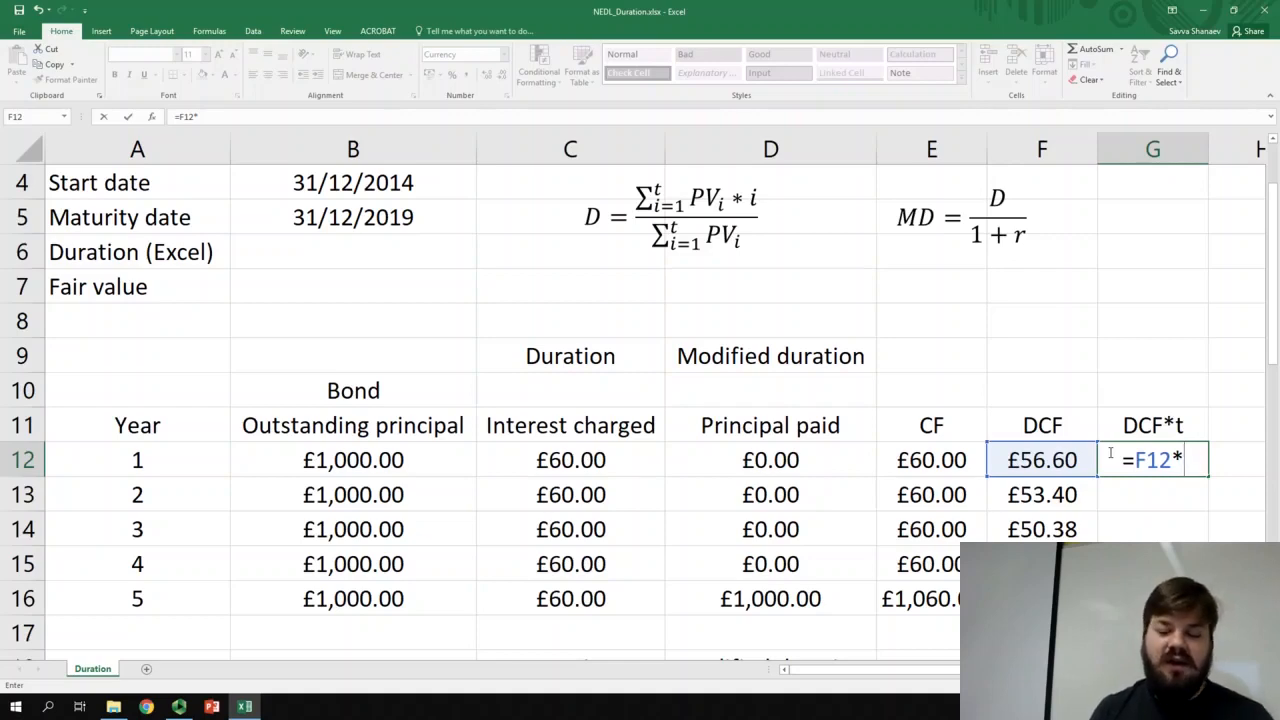
click(158, 460)
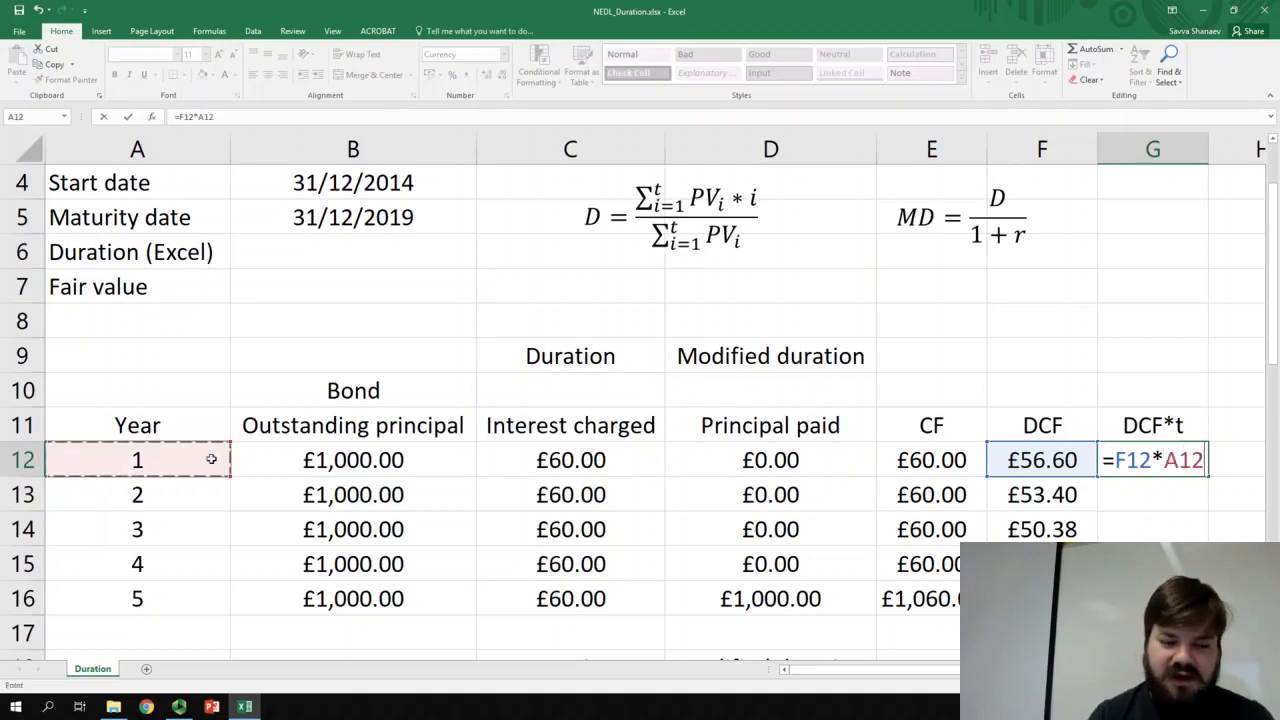
key(ctrl+Return)
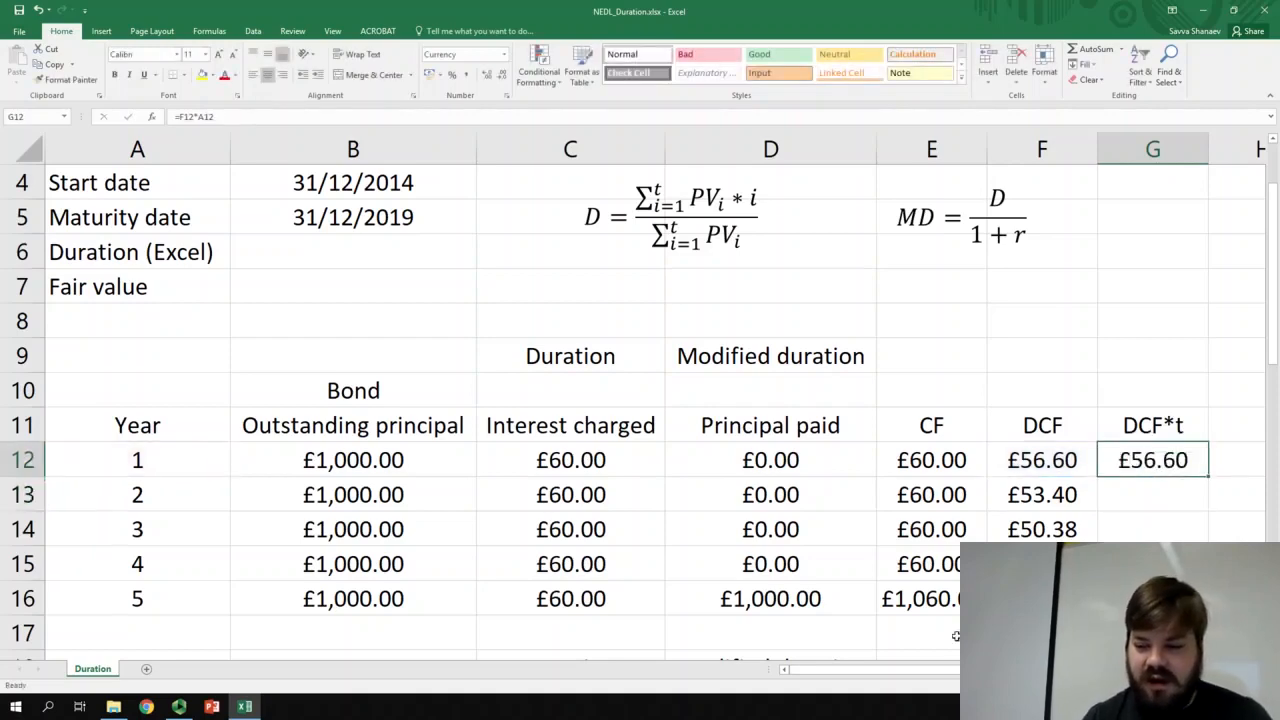
double_click(1209, 477)
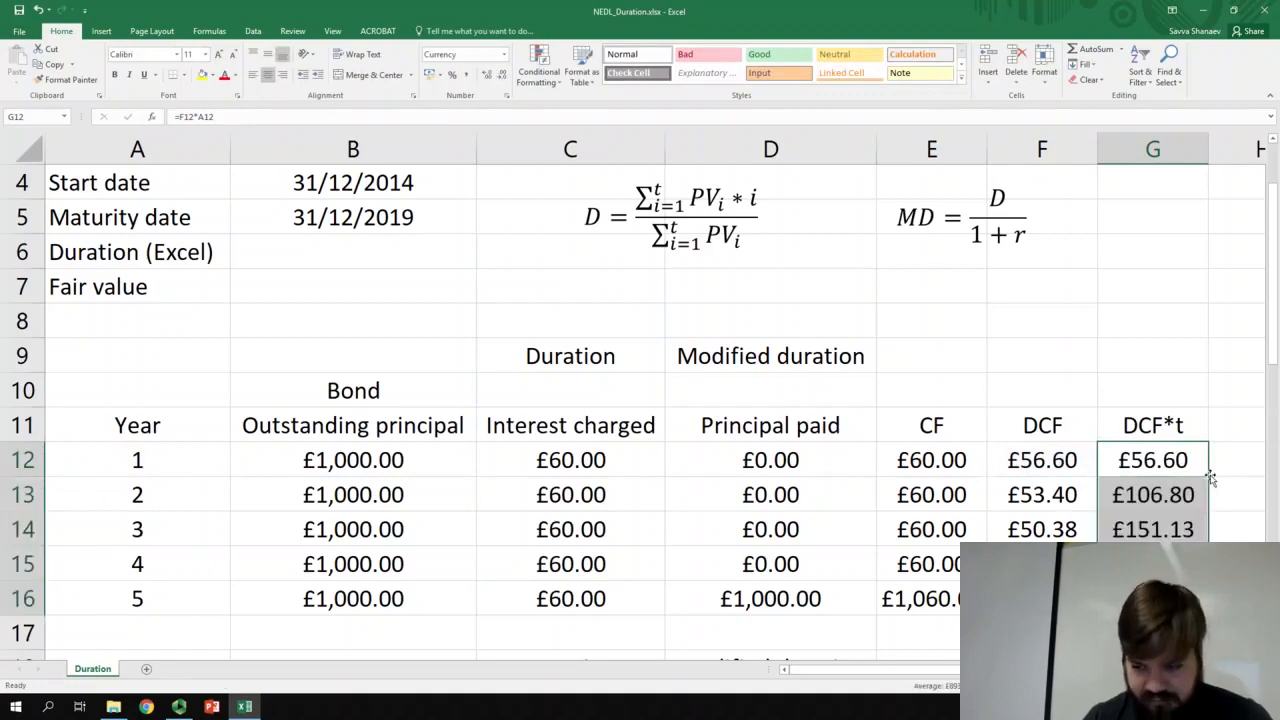
Step: Calculate the bond's duration in C10 with =SUM(G12:G16)/SUM(F12:F16)
click(575, 388)
text(=SU)
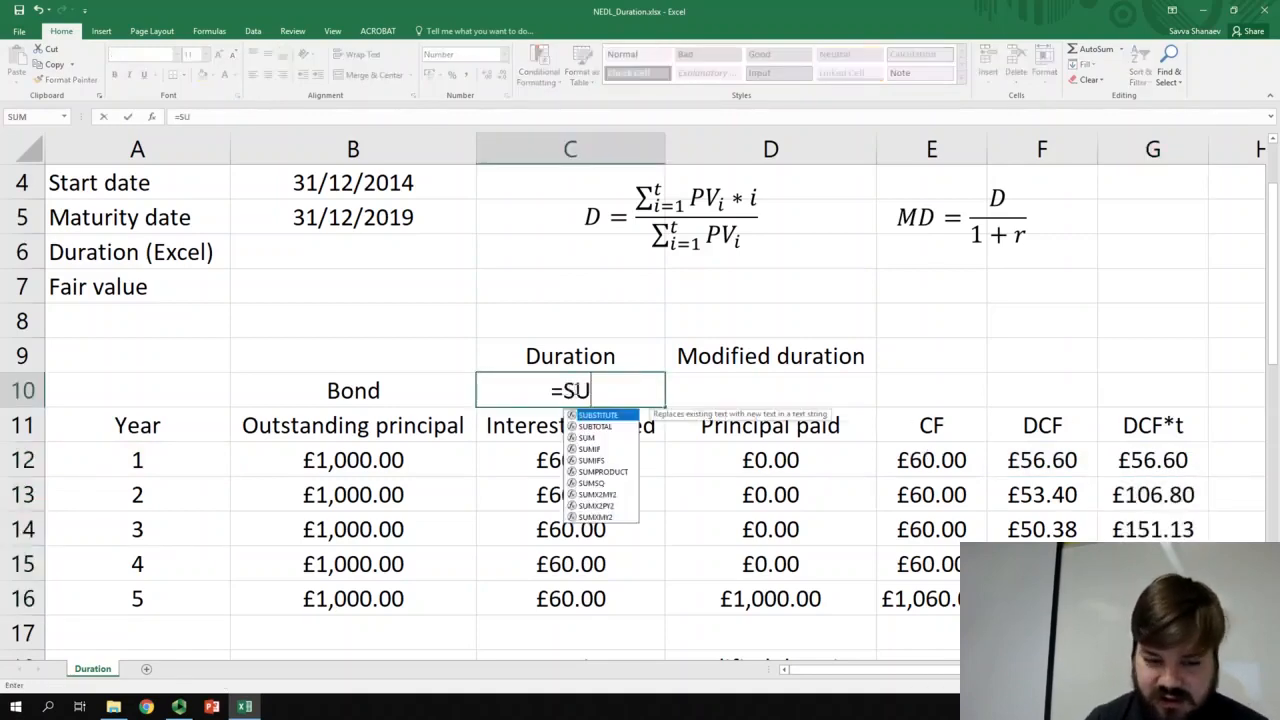
text(M()
drag(1153, 460, 1153, 598)
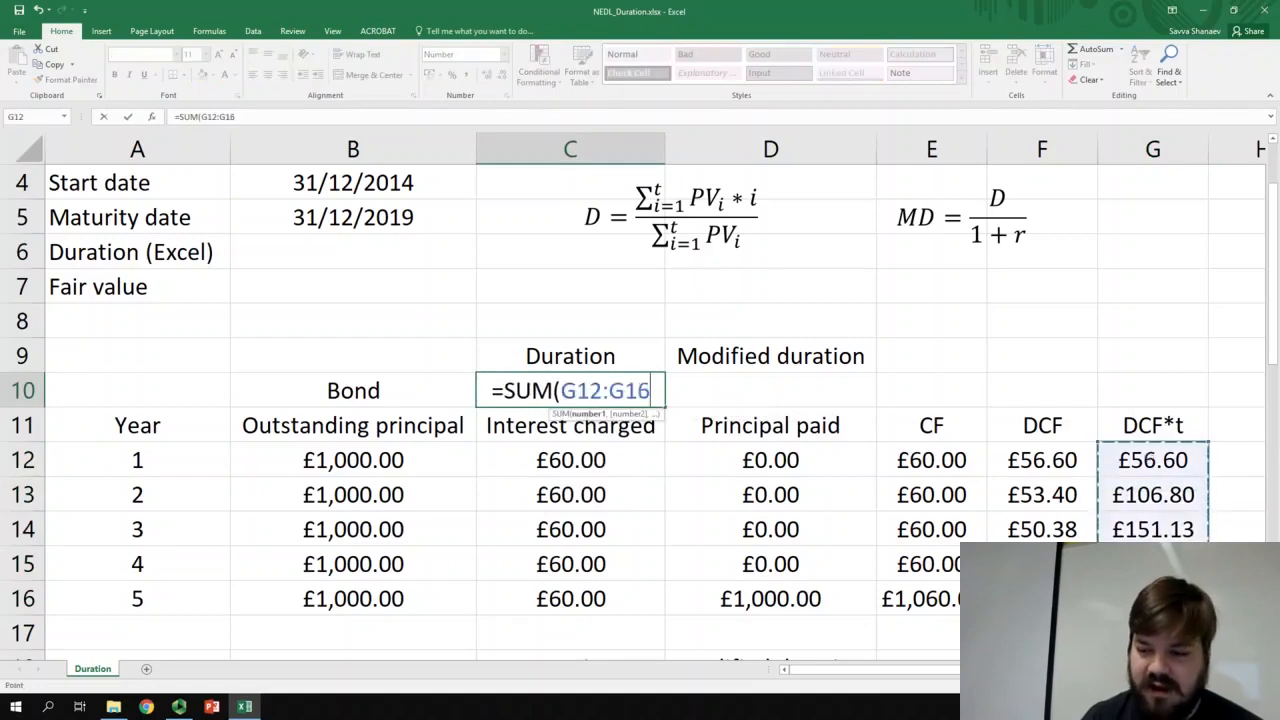
text()/S)
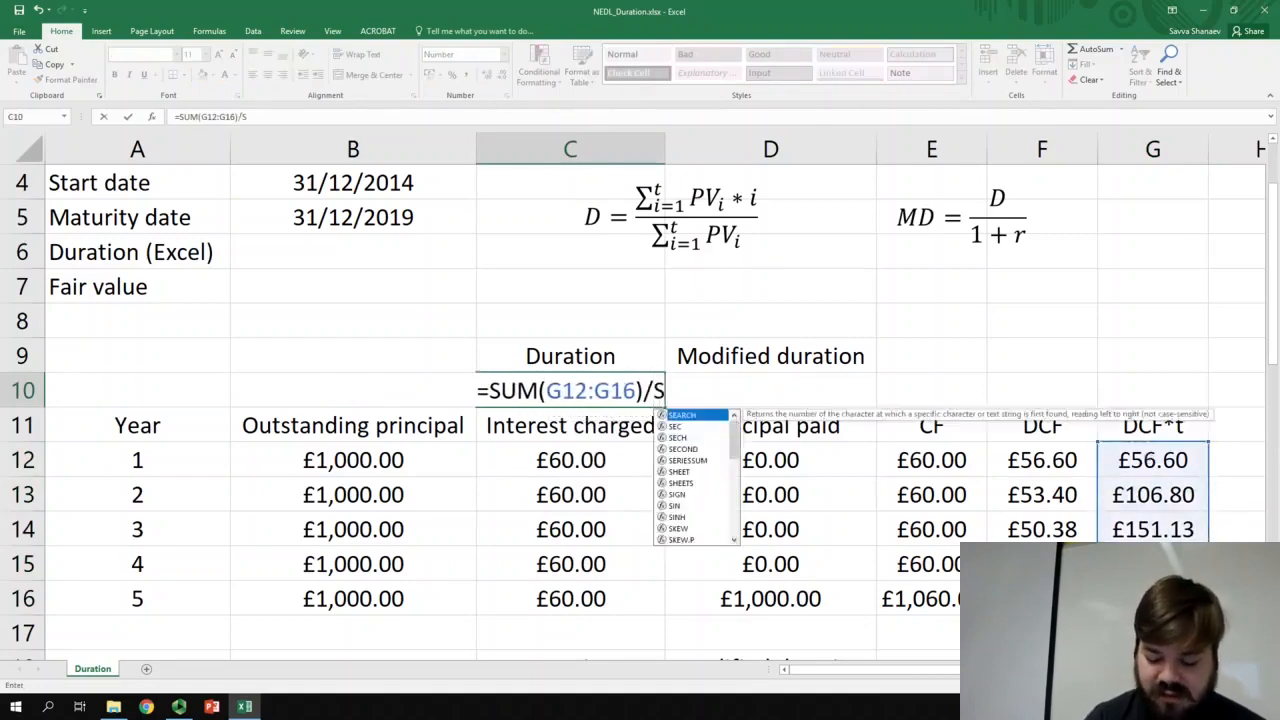
text(UM()
drag(1050, 460, 1042, 598)
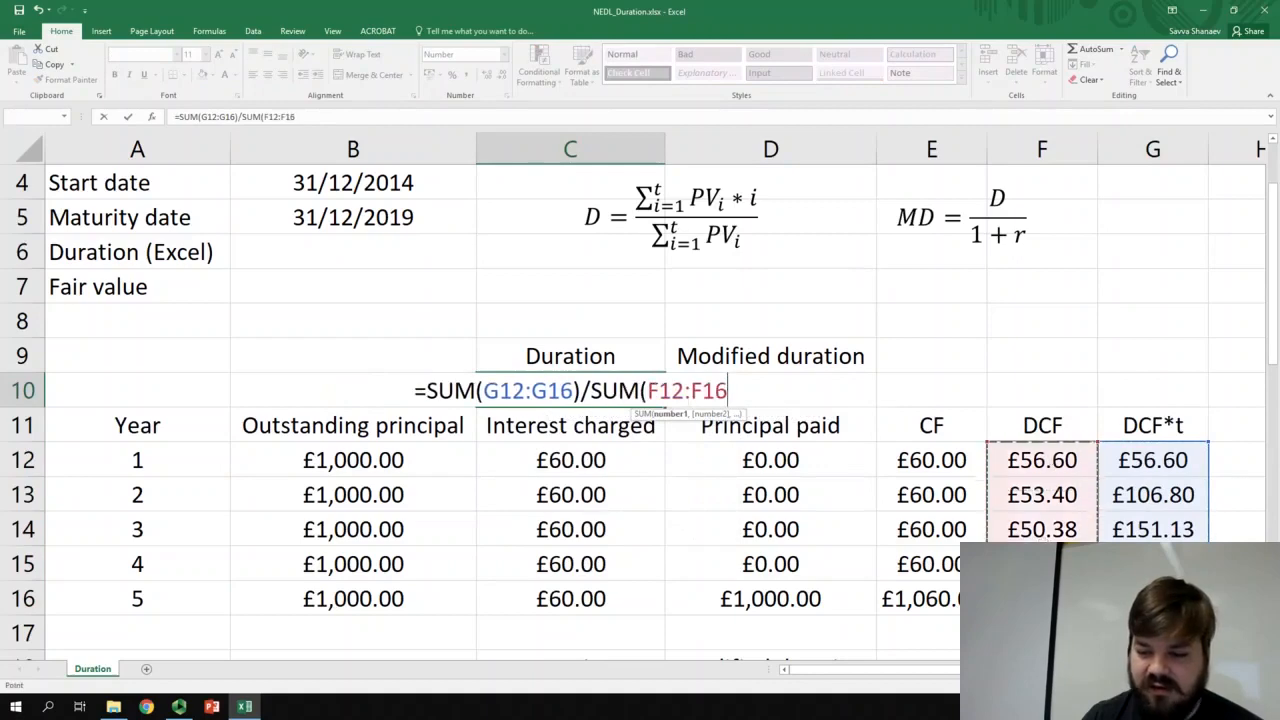
text())
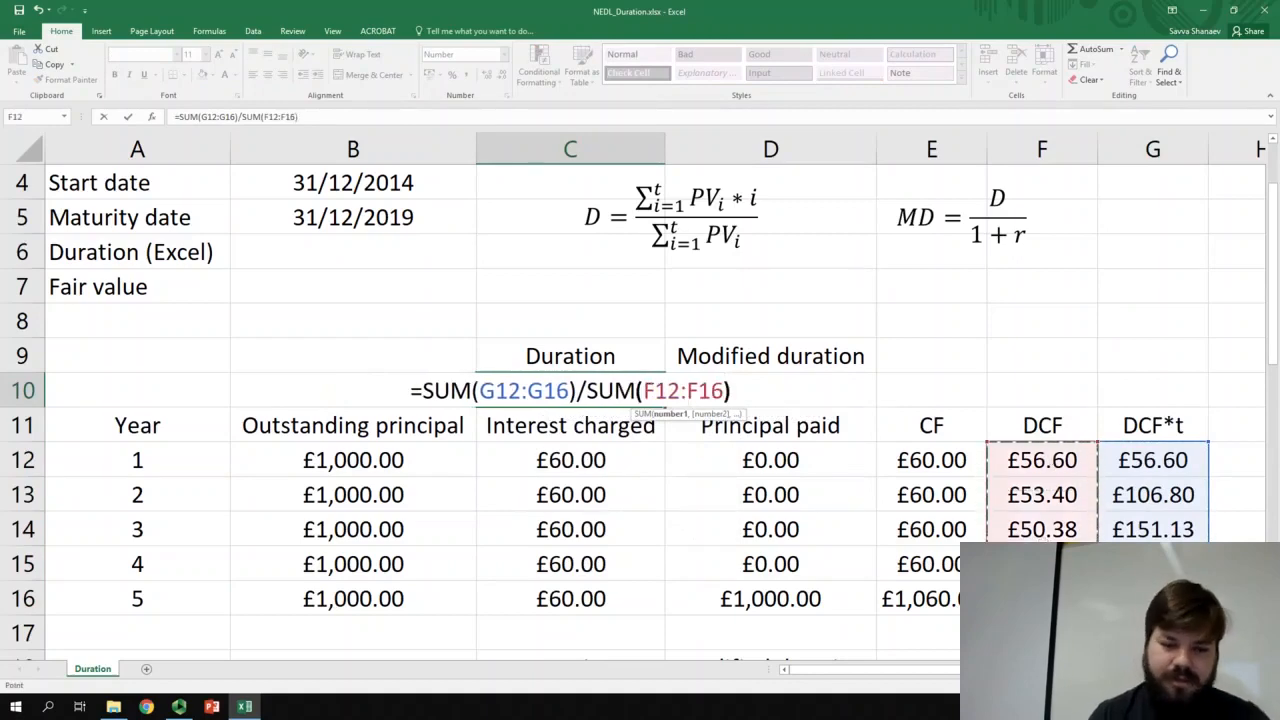
key(Return)
key(Up)
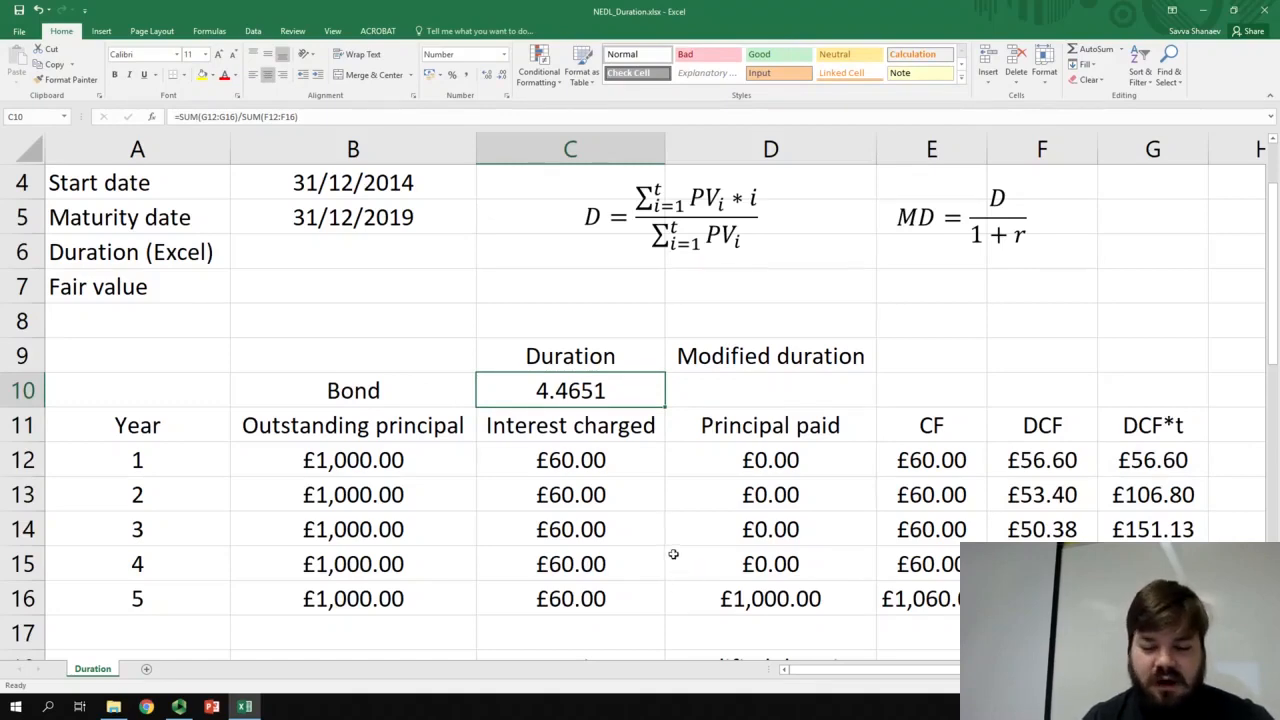
Step: Calculate the bond's modified duration in D10 with =C10/(1+B2)
scroll(672, 552, up, 1)
scroll(673, 551, down, 1)
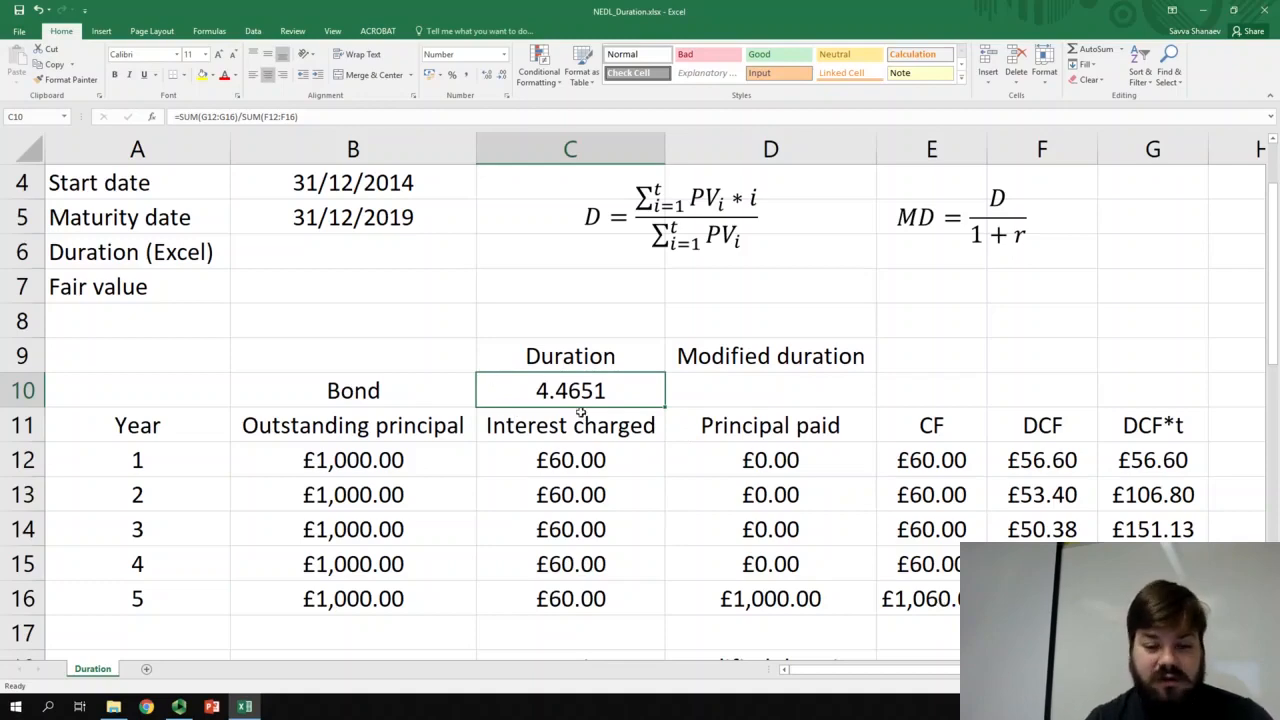
scroll(577, 403, up, 1)
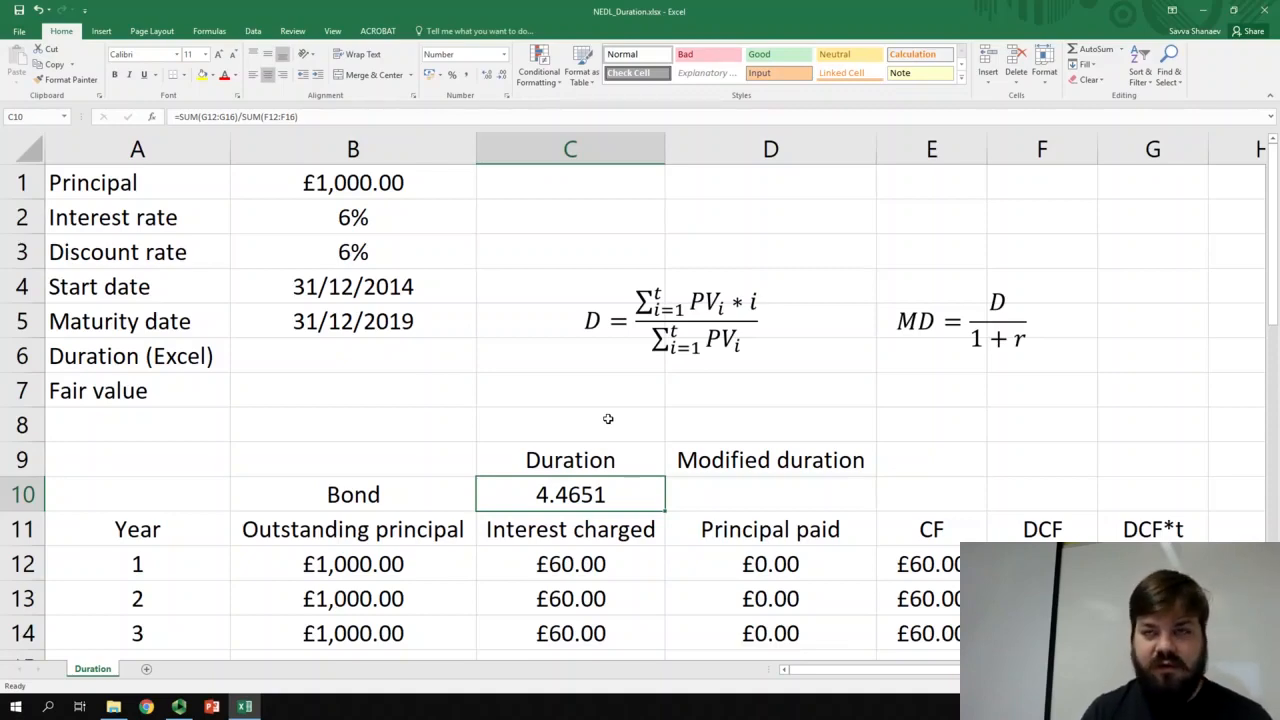
key(Down)
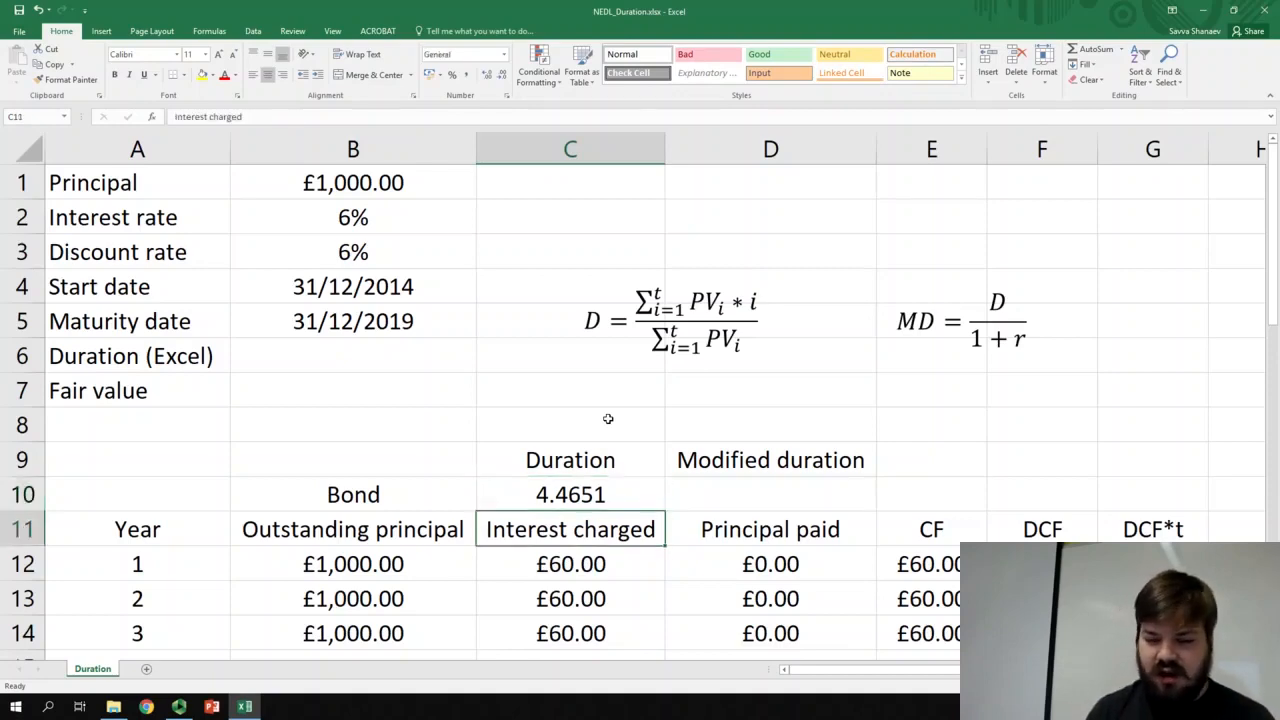
key(Up)
key(Right)
text(=)
key(Left)
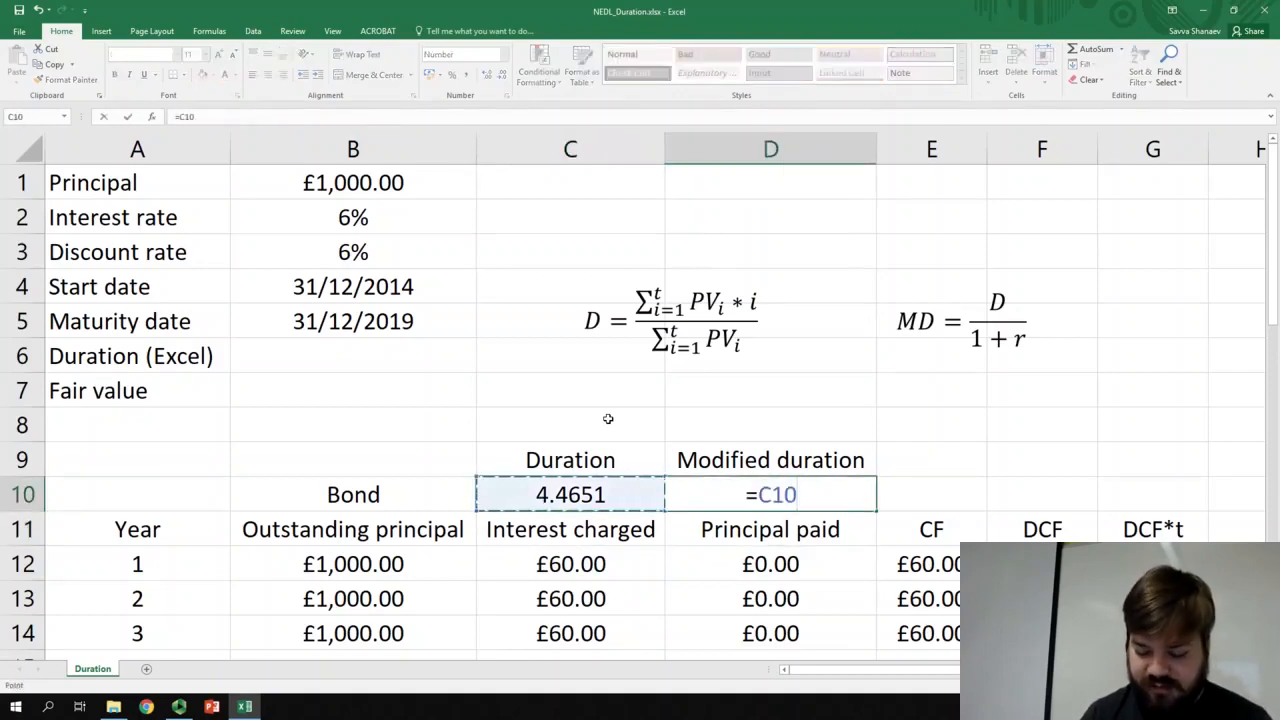
text(/(1+)
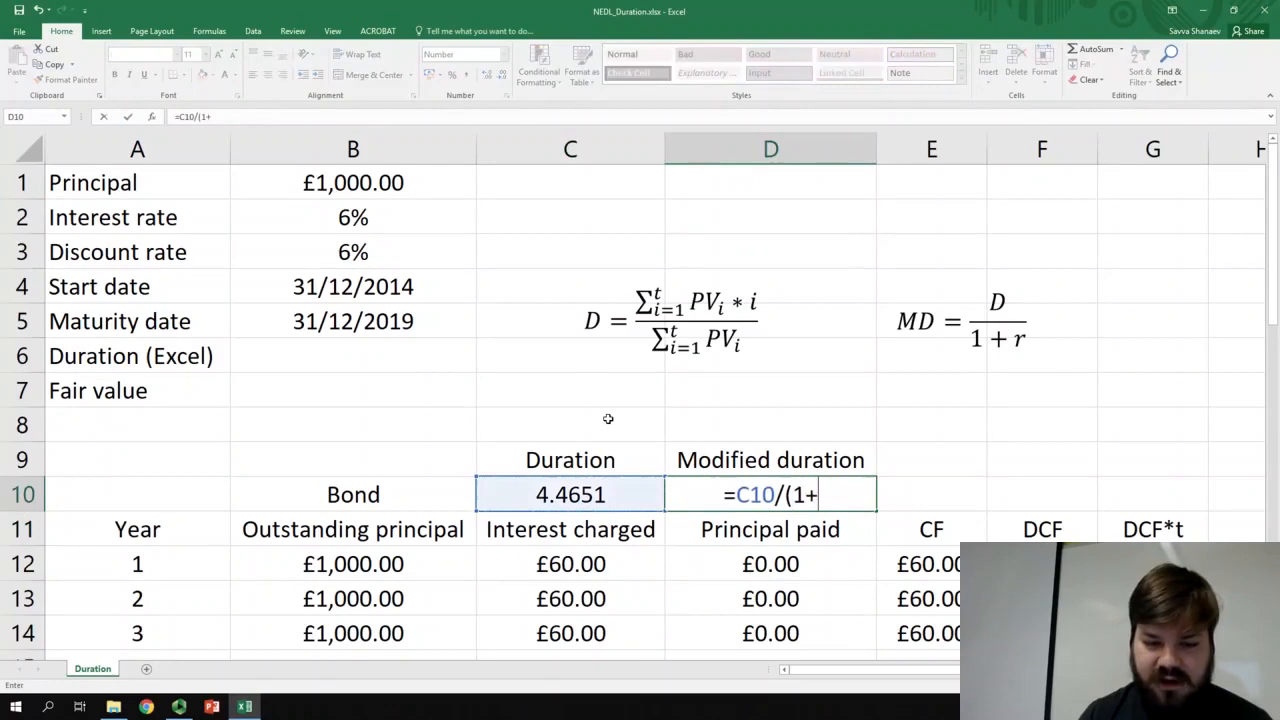
click(365, 217)
text())
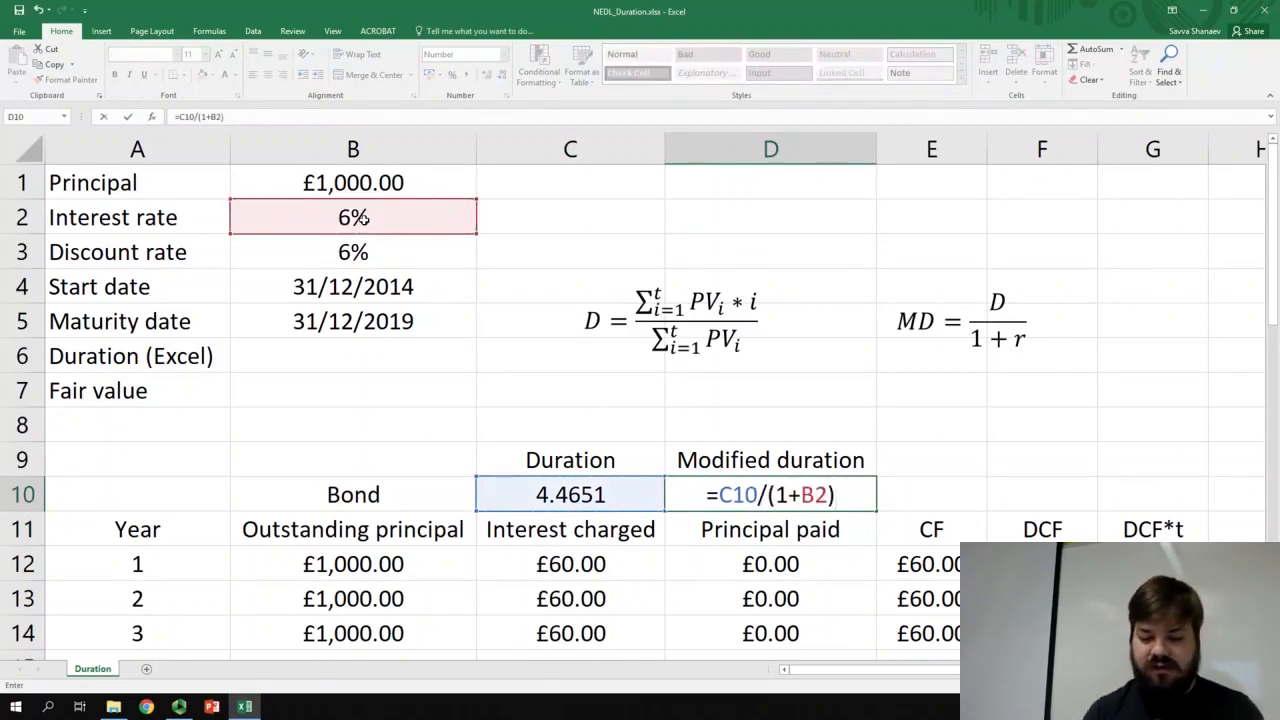
key(ctrl+Return)
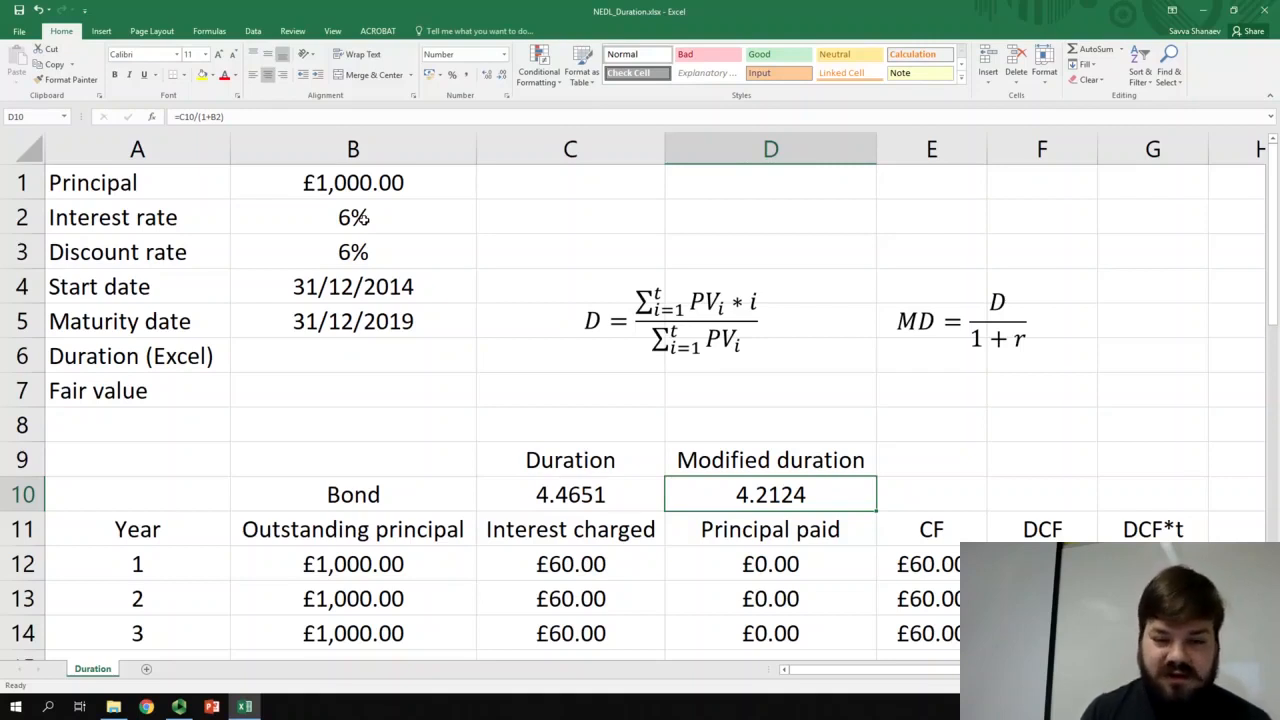
Step: Calculate the bond's fair value in B7 with =SUM(F12:F16)
click(367, 392)
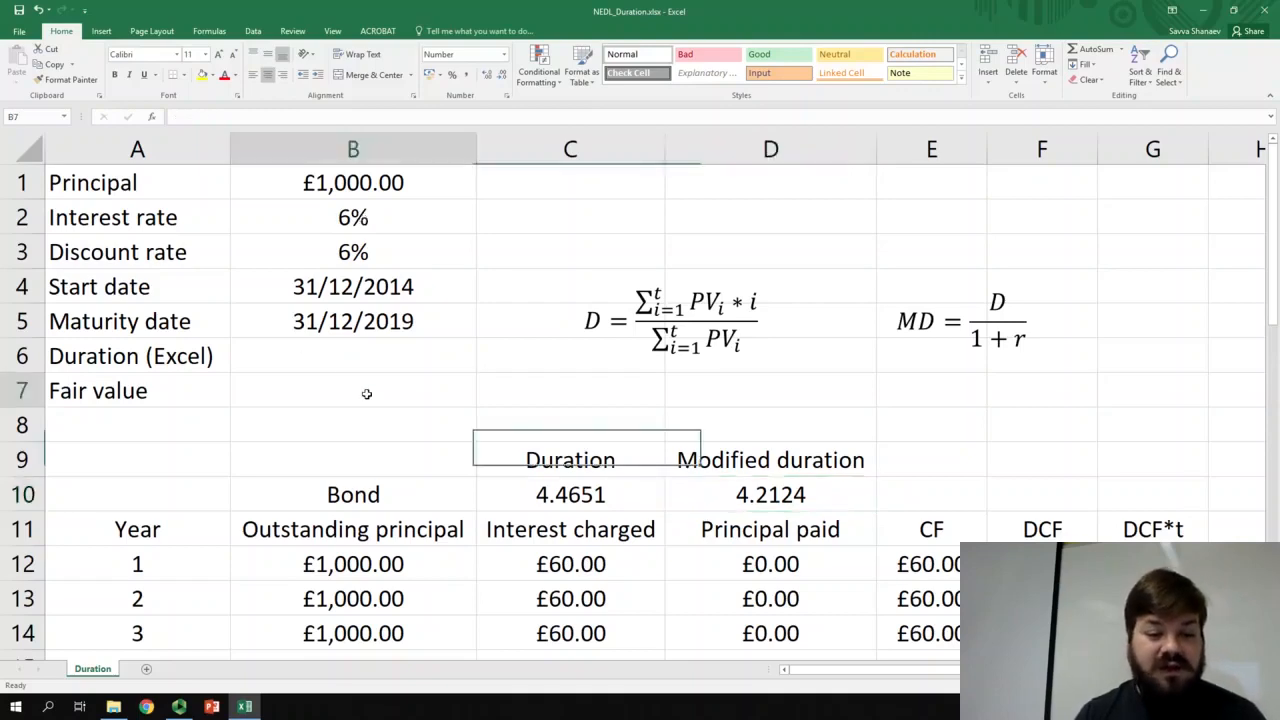
text(=)
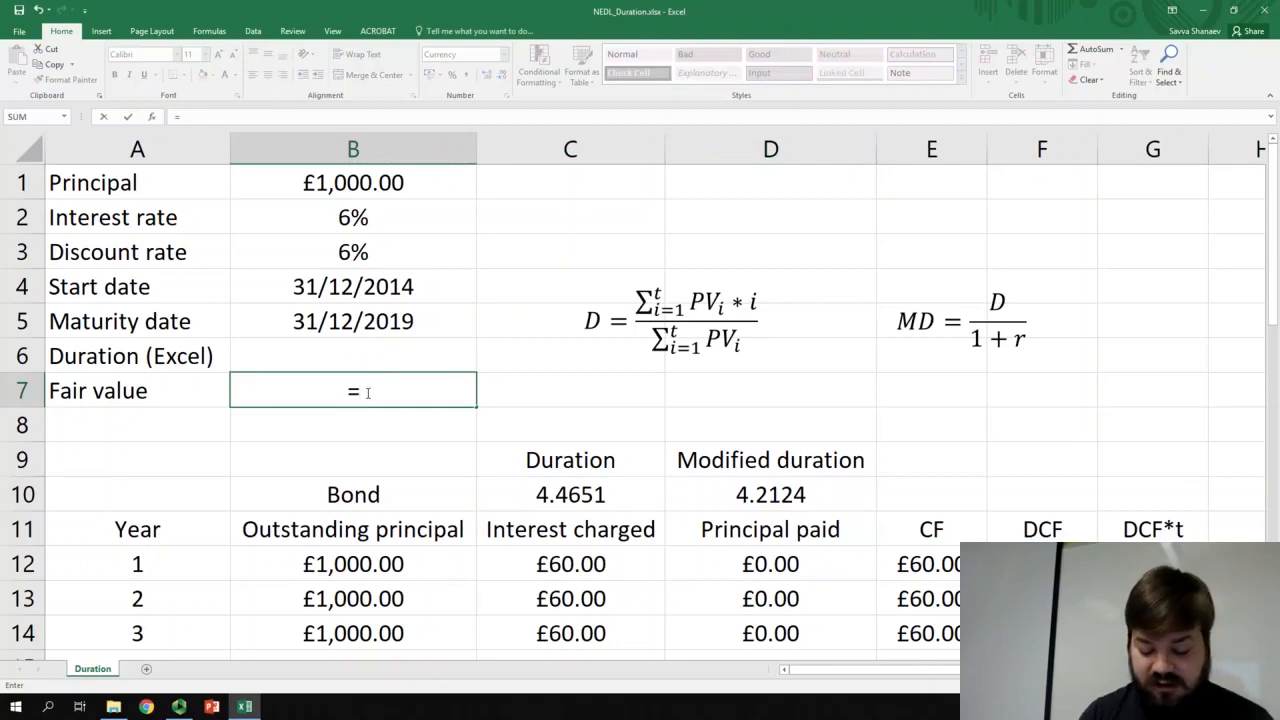
text(SUM()
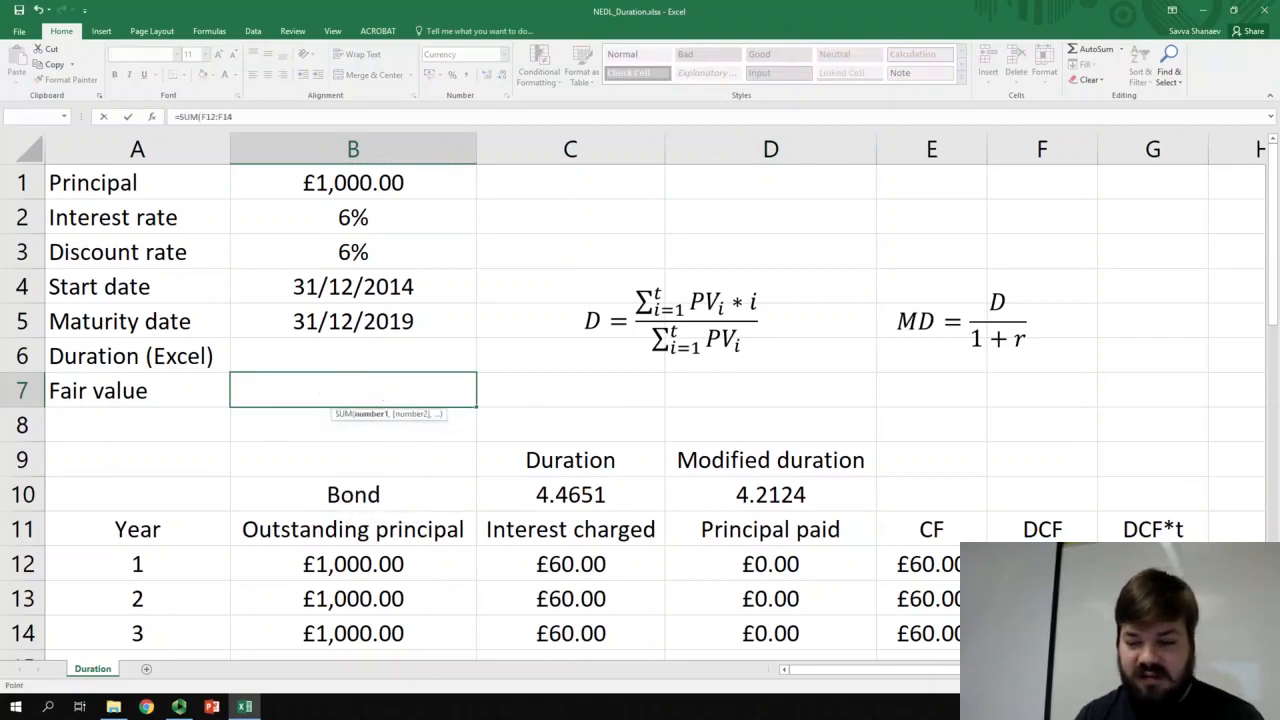
drag(1042, 564, 1042, 598)
text())
key(Return)
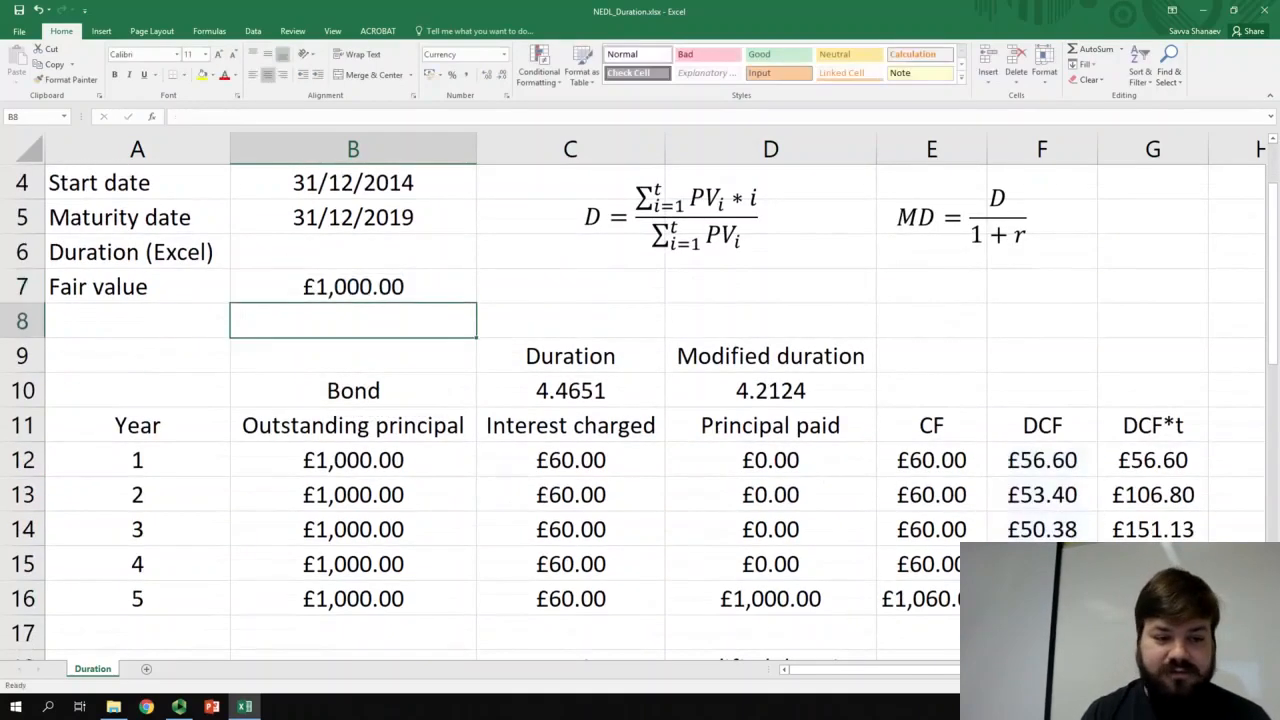
Step: Compare the interest and discount rates, the fair value with the principal, and check the modified duration in D10
key(Up)
key(Up)
scroll(404, 402, up, 1)
drag(345, 210, 350, 250)
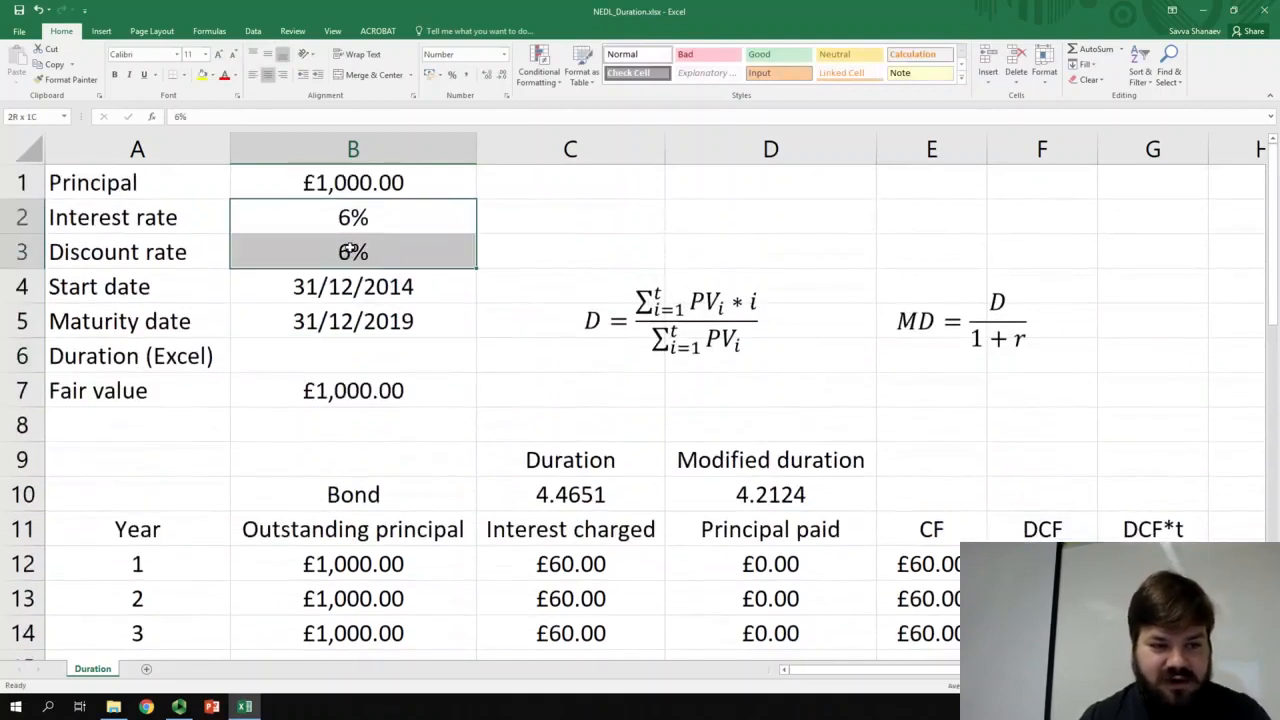
click(384, 396)
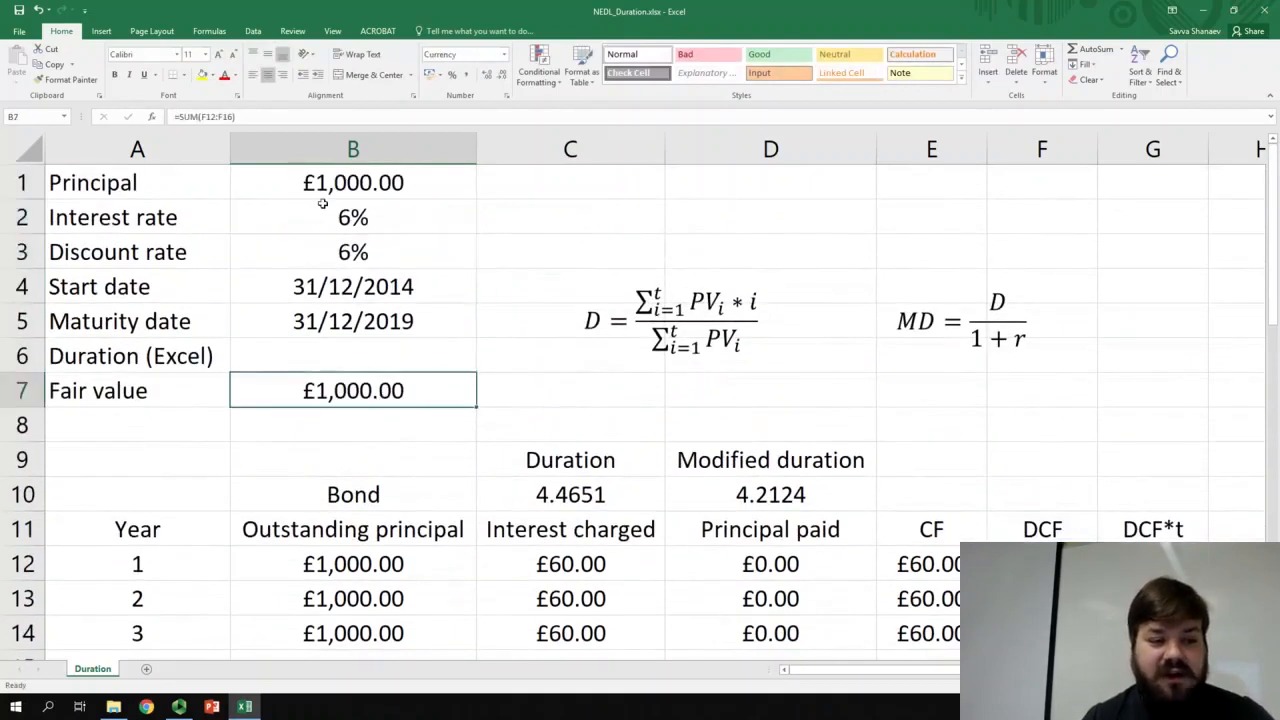
click(385, 192)
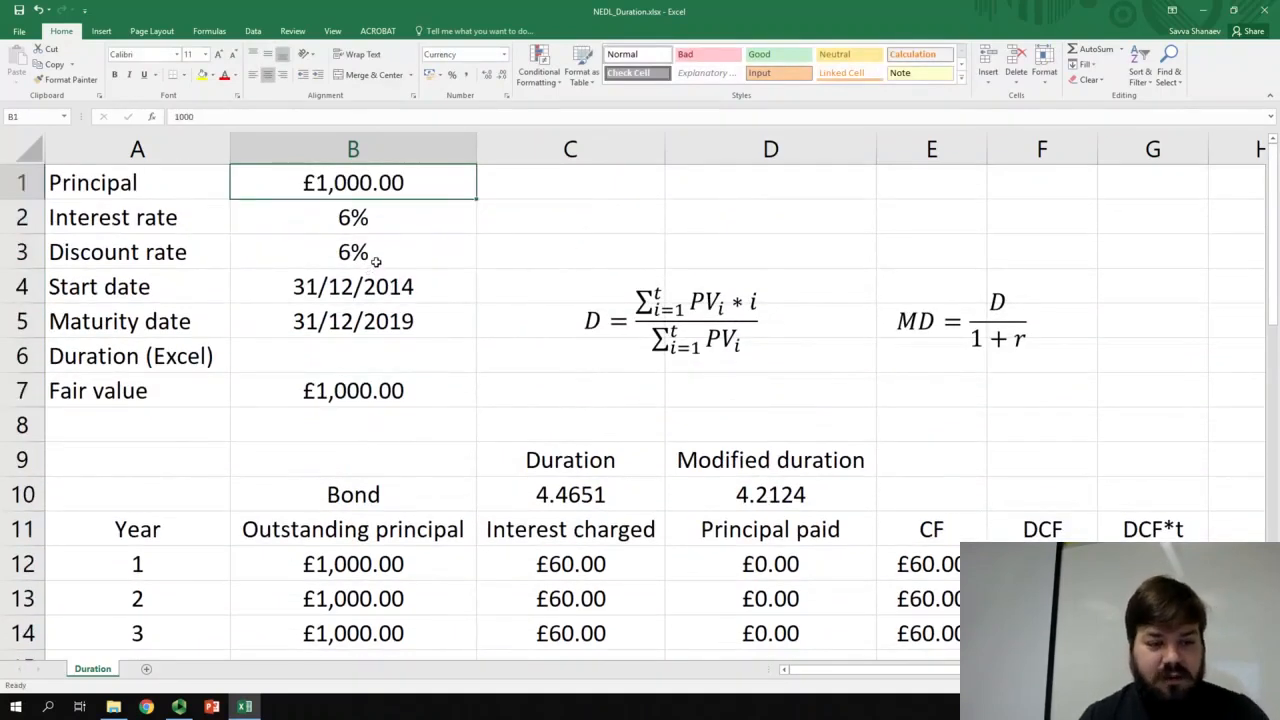
click(792, 502)
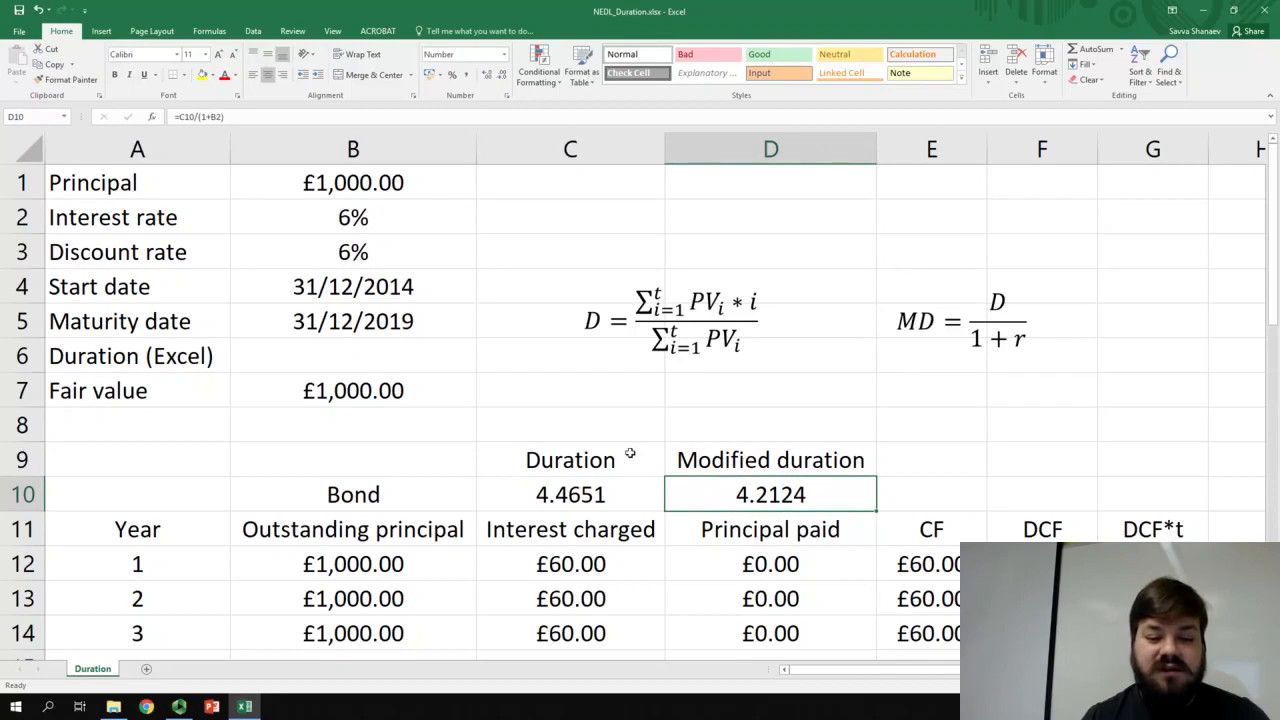
Step: Set the discount rate in B3 to 7% to test how the bond's fair value responds
click(400, 450)
click(418, 262)
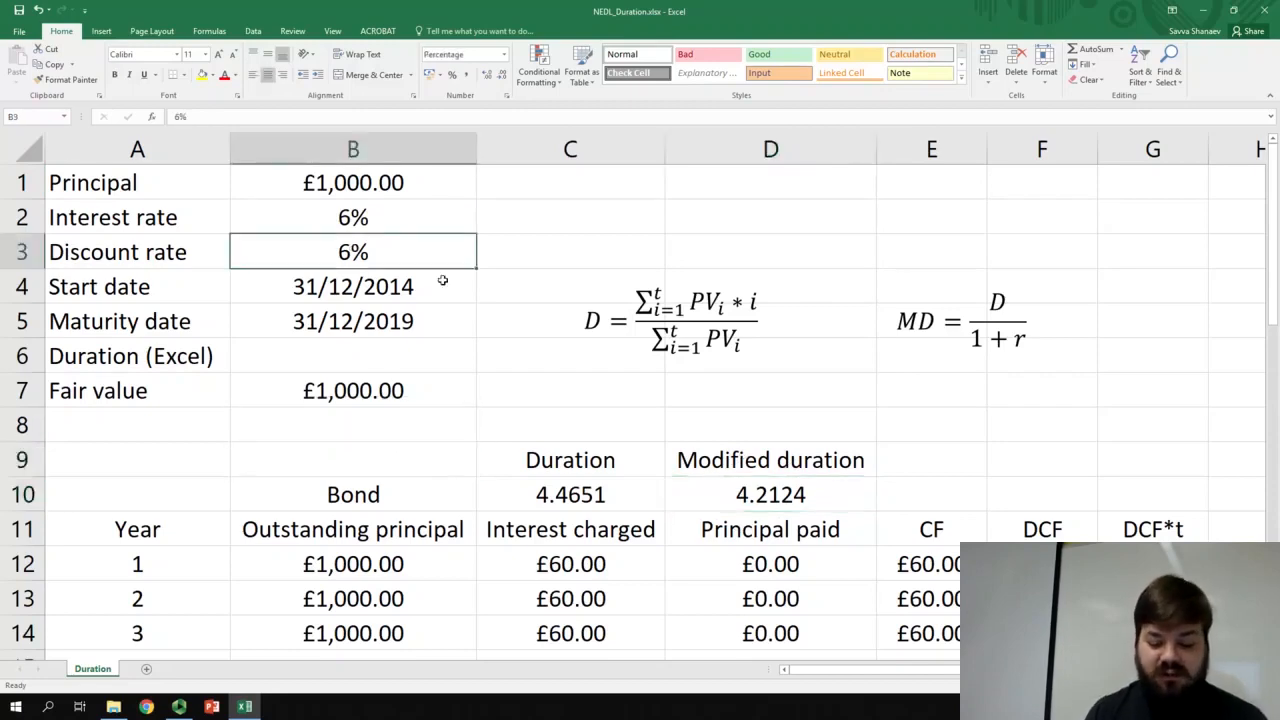
text(7)
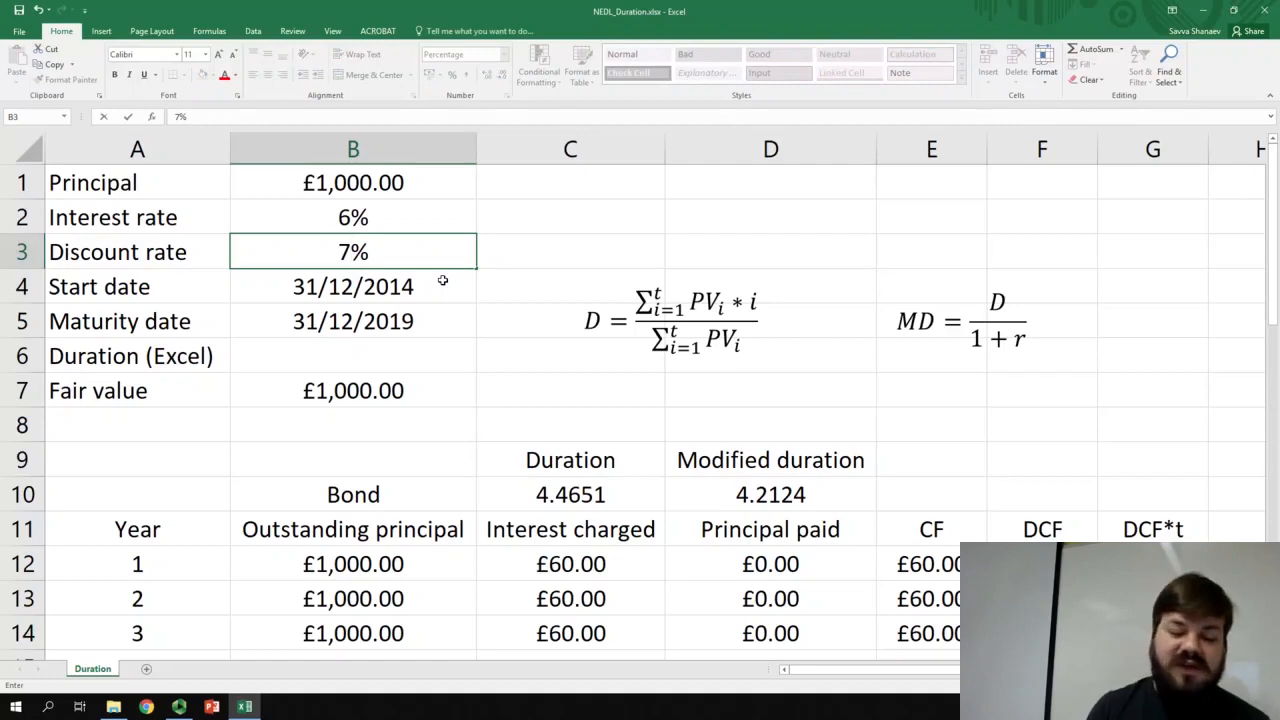
key(Return)
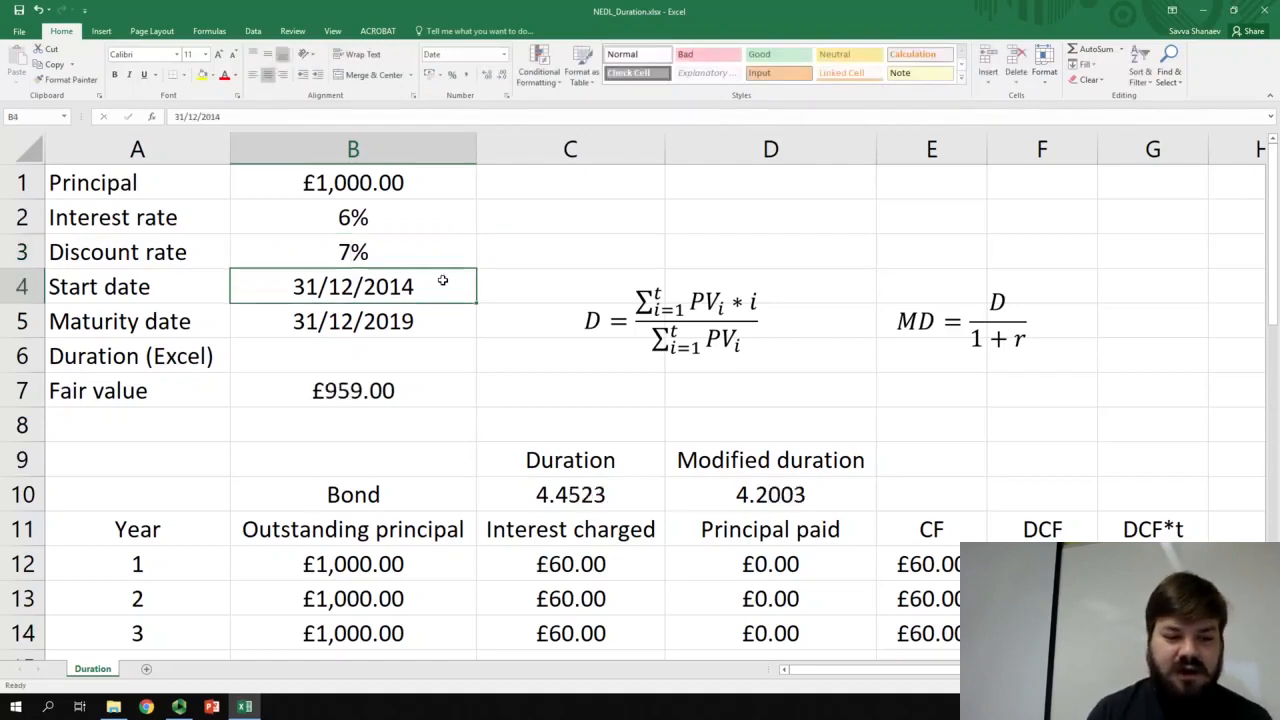
key(Down)
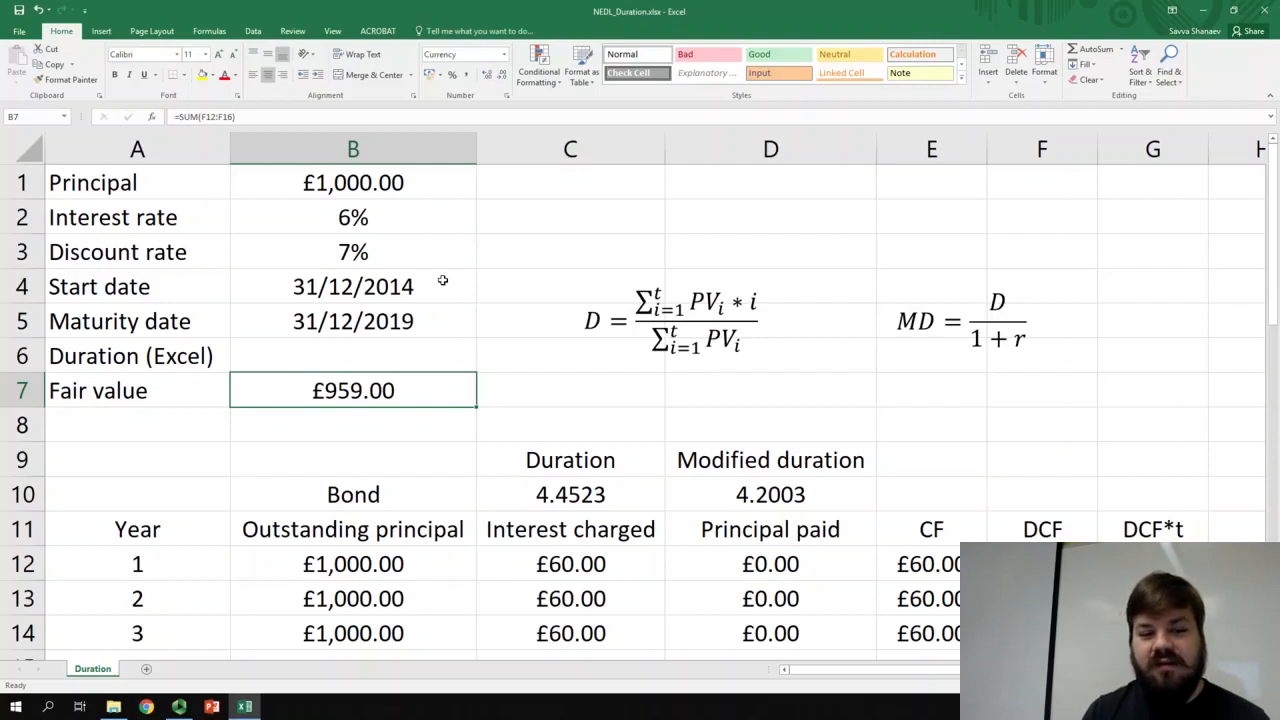
Step: Restore the discount rate in B3 to 6%
key(Up)
key(Up)
key(Up)
key(Up)
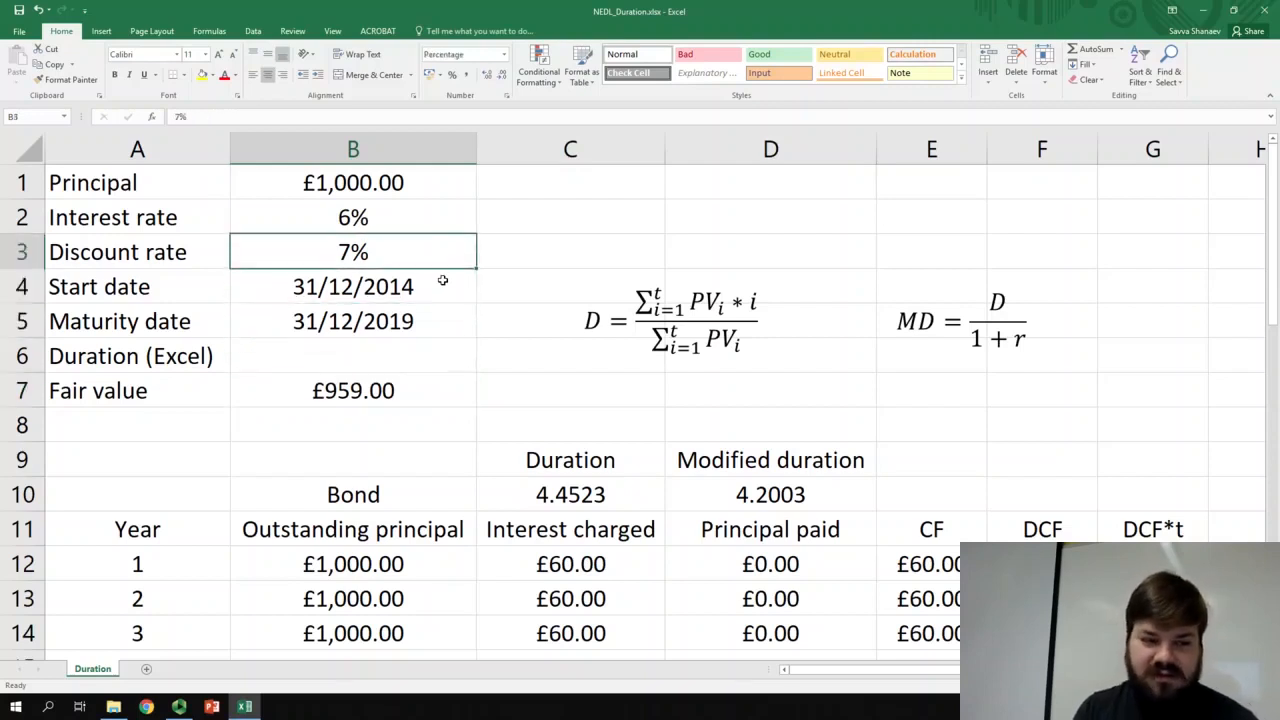
text(6)
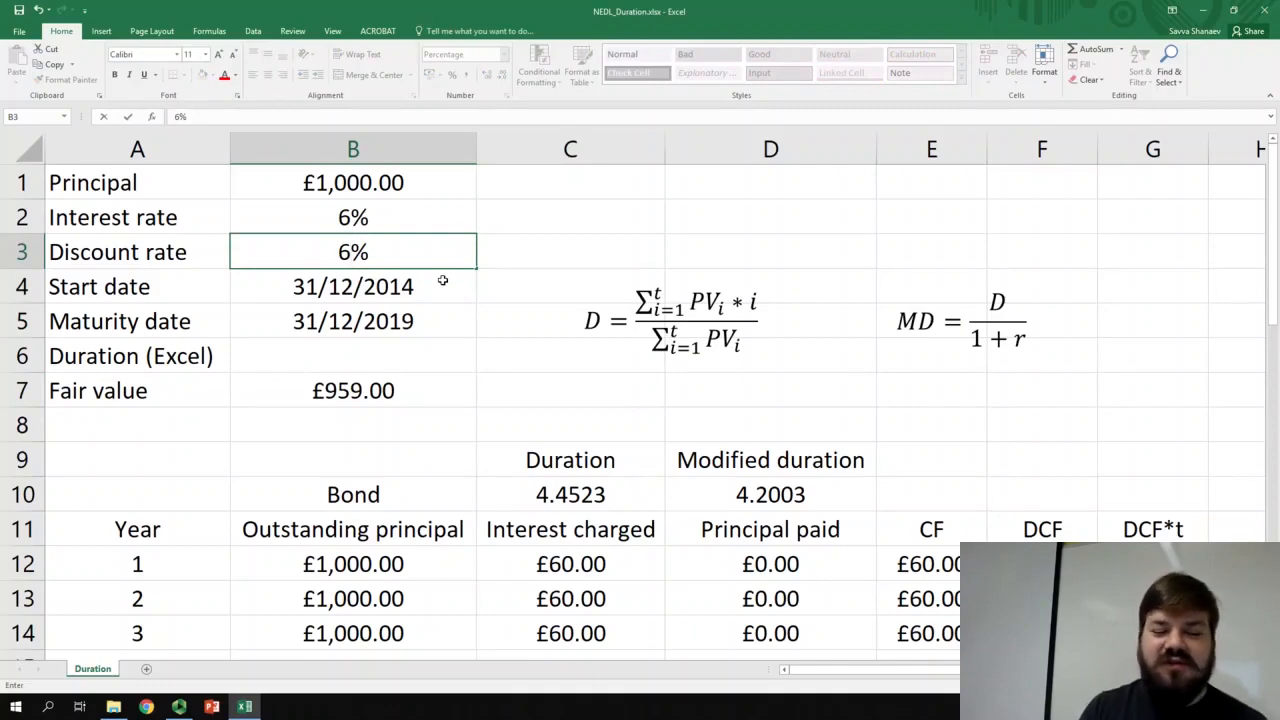
key(Return)
key(Return)
key(Return)
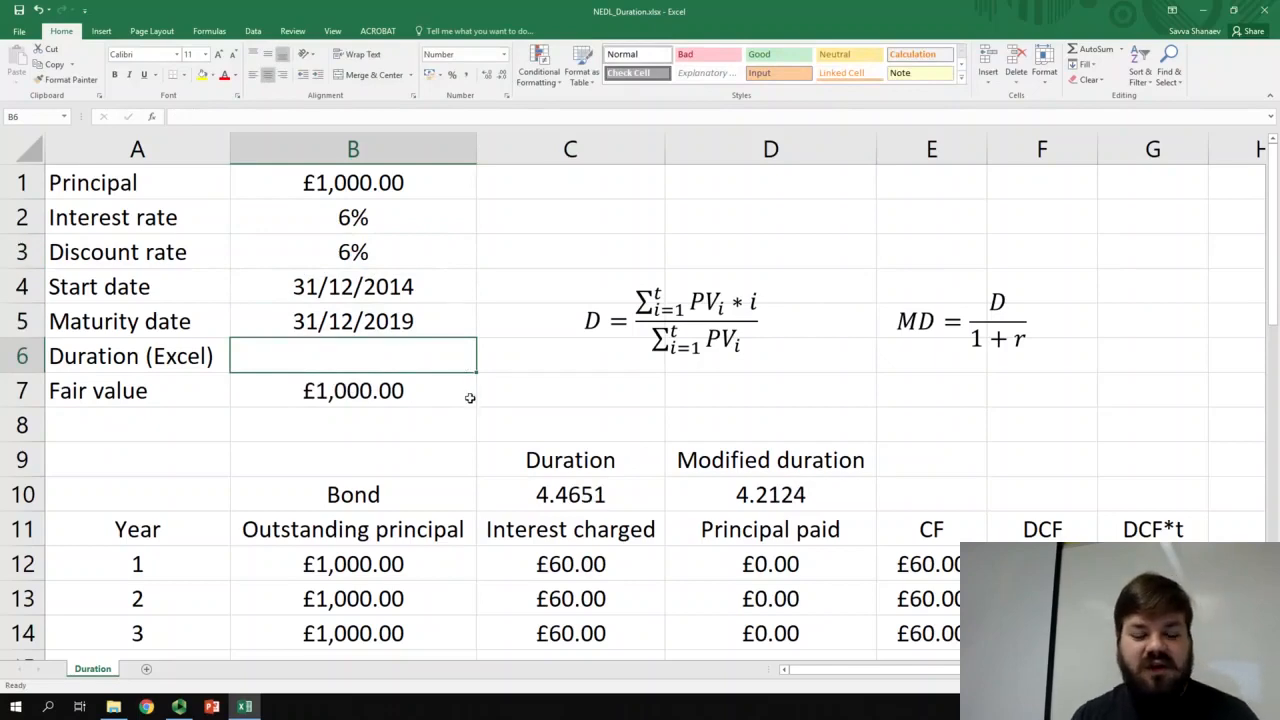
Step: Review the bond's manual duration calculation and cash flow schedule in A9:G16
scroll(468, 396, down, 1)
drag(163, 357, 1150, 598)
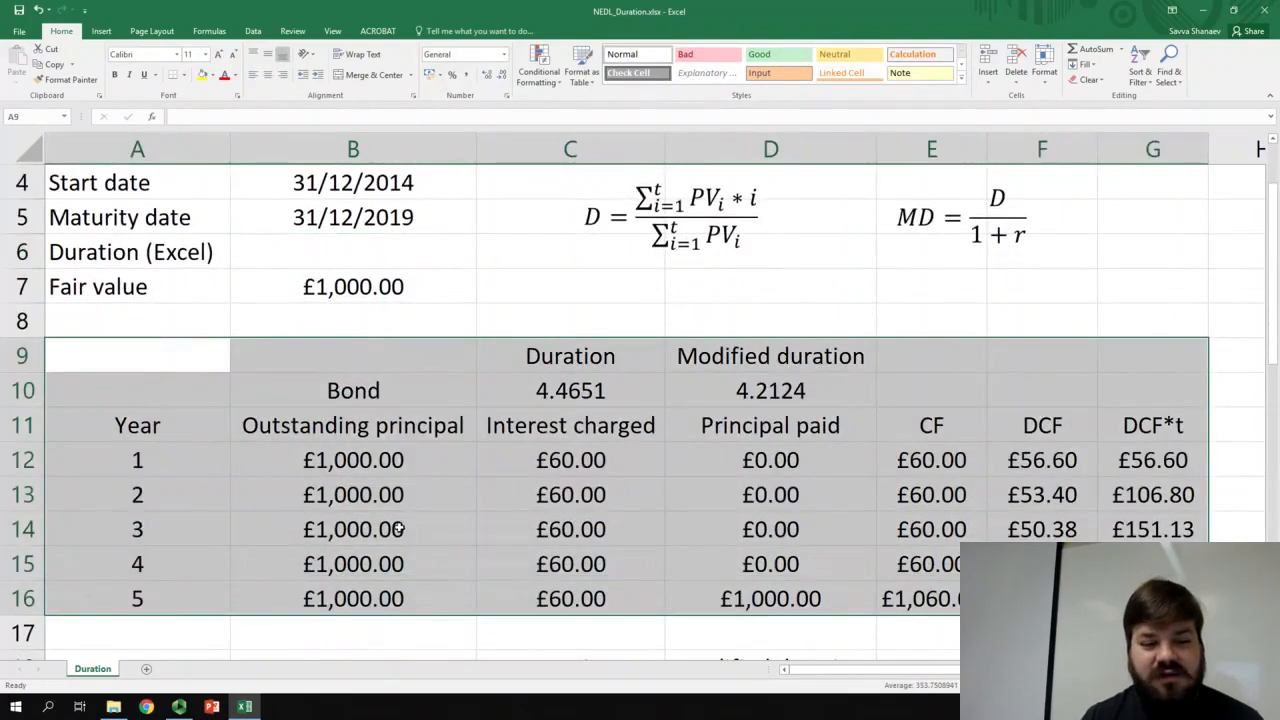
scroll(392, 528, up, 1)
click(346, 359)
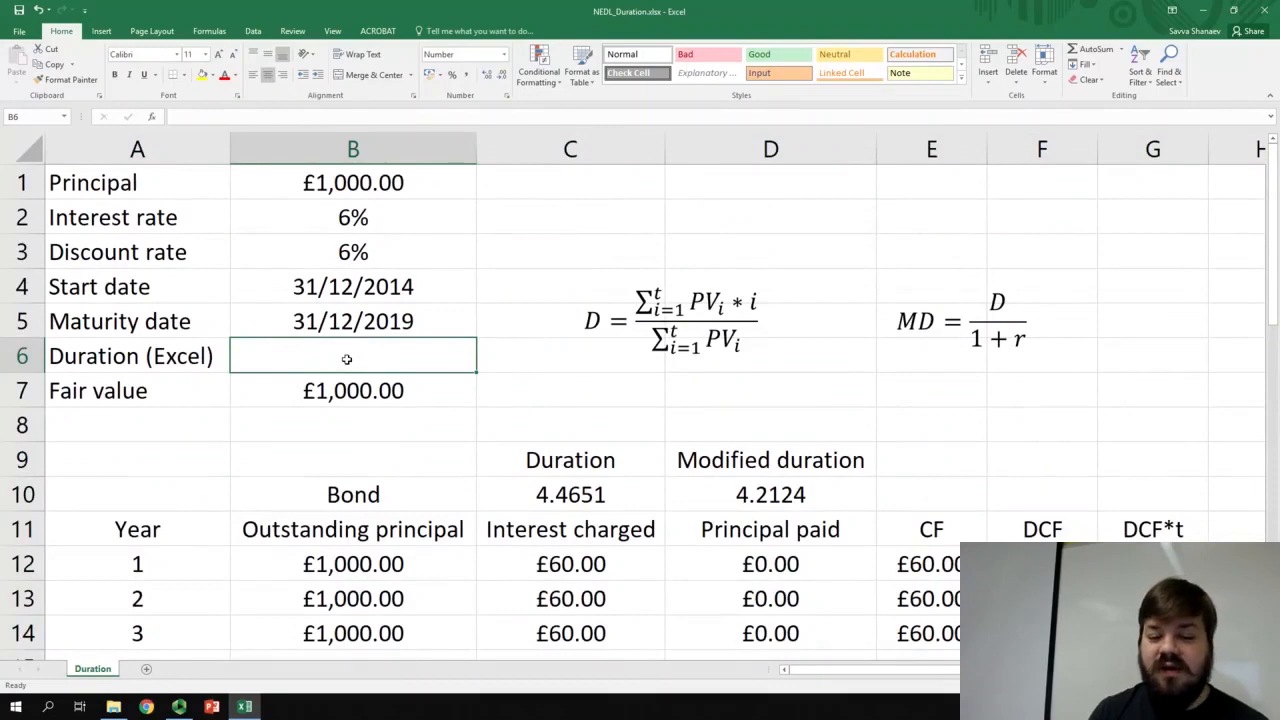
scroll(928, 458, down, 1)
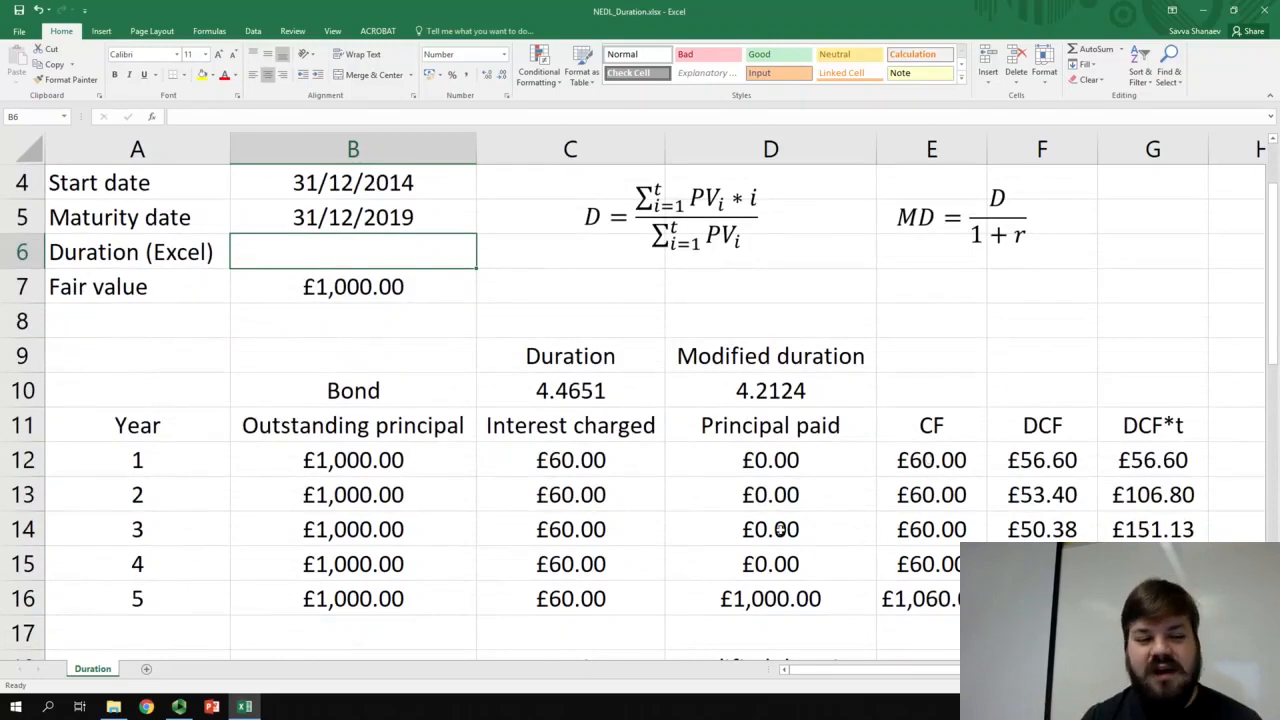
scroll(558, 494, up, 1)
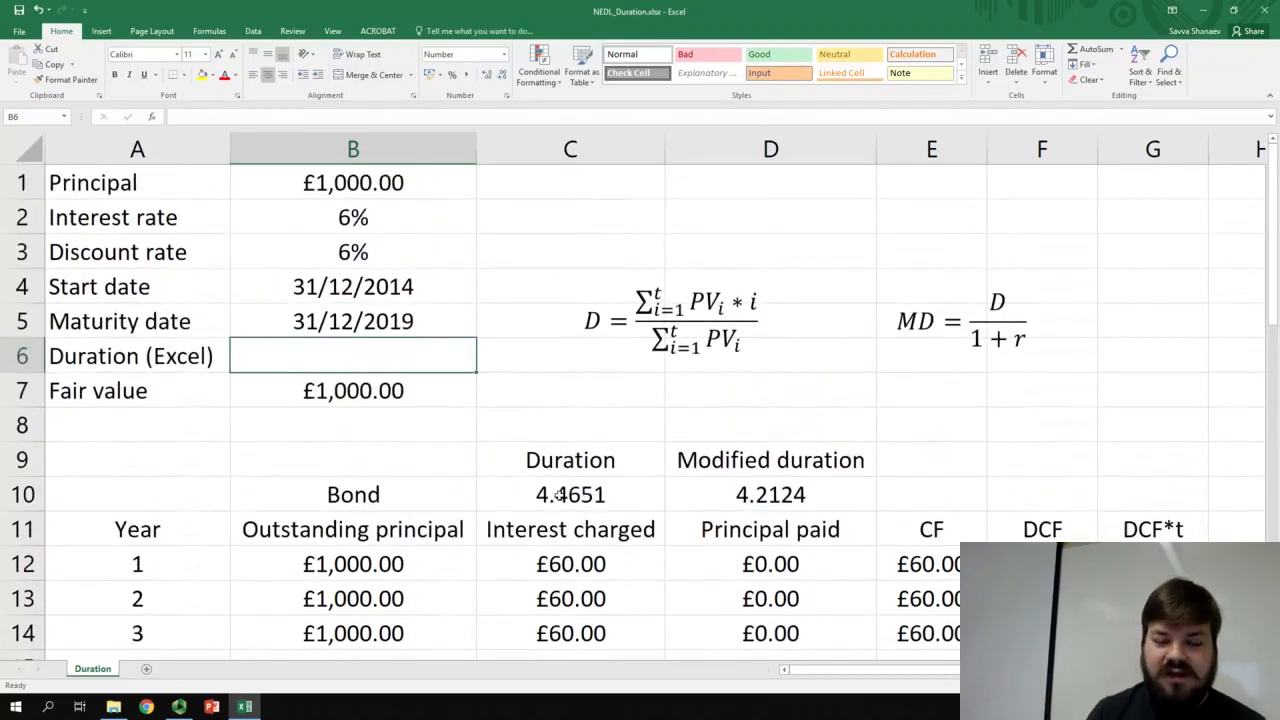
Step: Calculate the bond's duration in B6 with =DURATION(B4,B5,B2,B3,1), using annual frequency, and compare it with the manual duration in C10
double_click(360, 356)
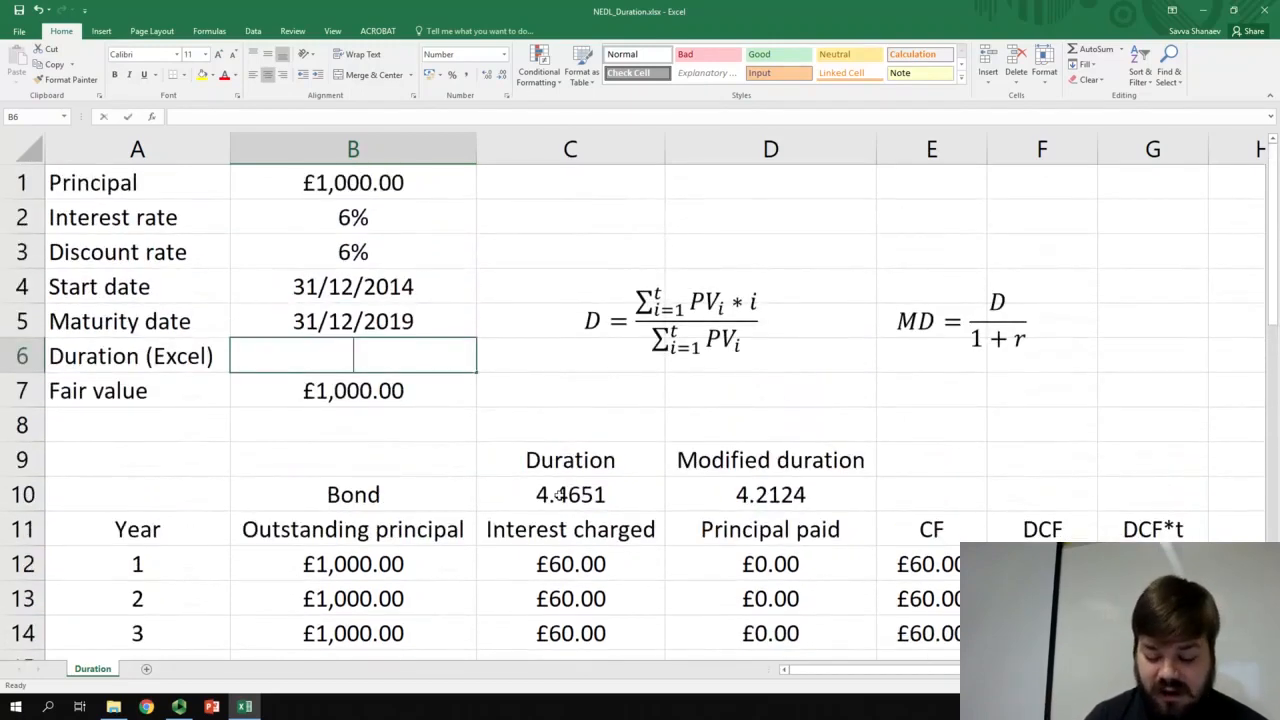
text(=DU)
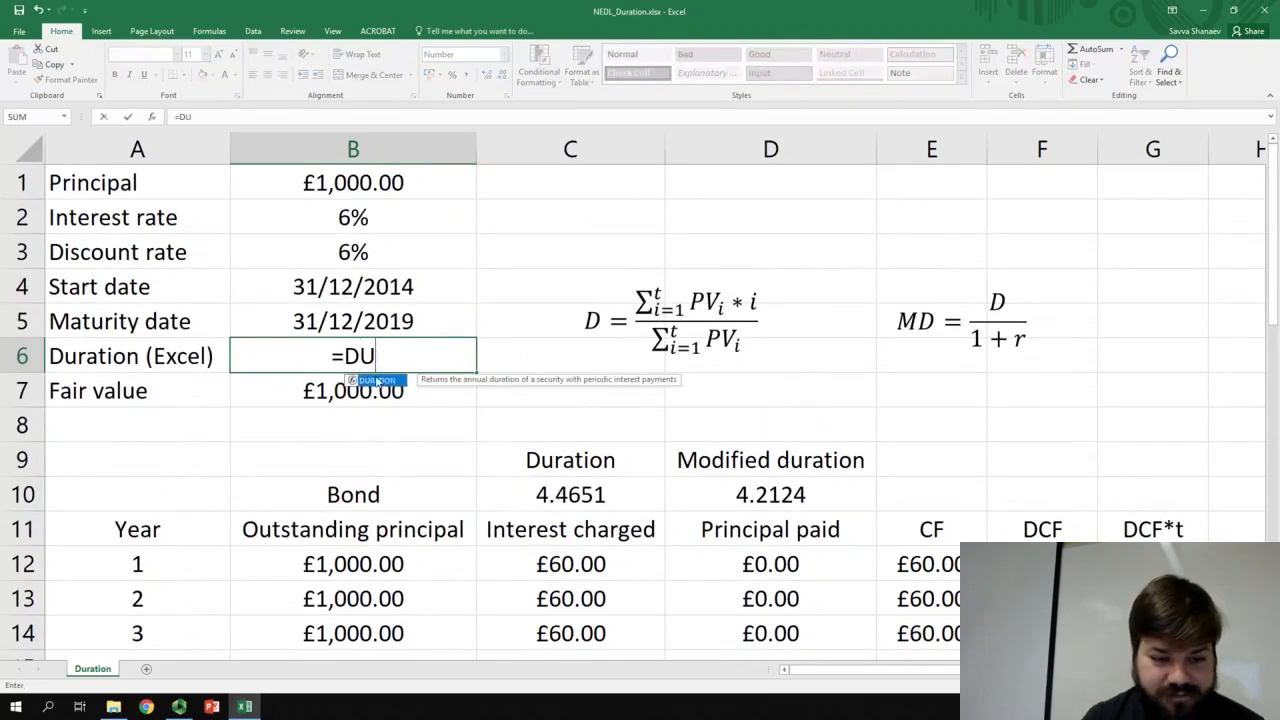
key(Tab)
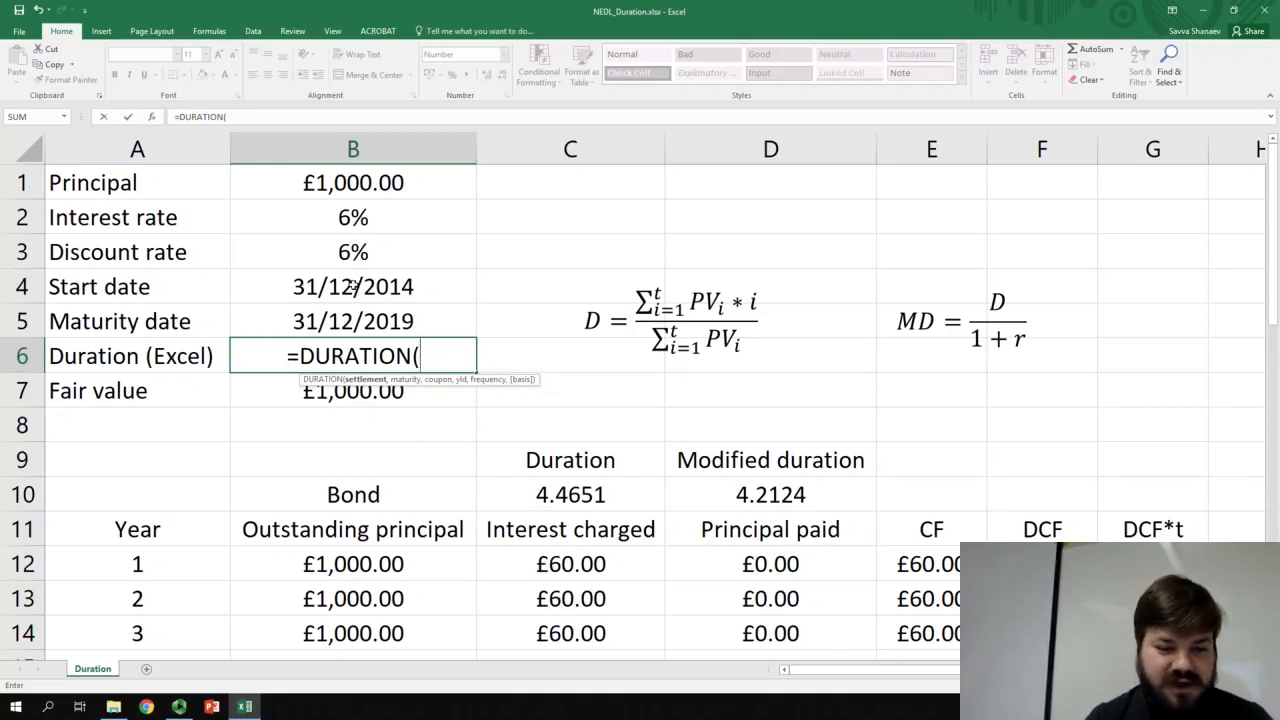
click(352, 284)
text(,)
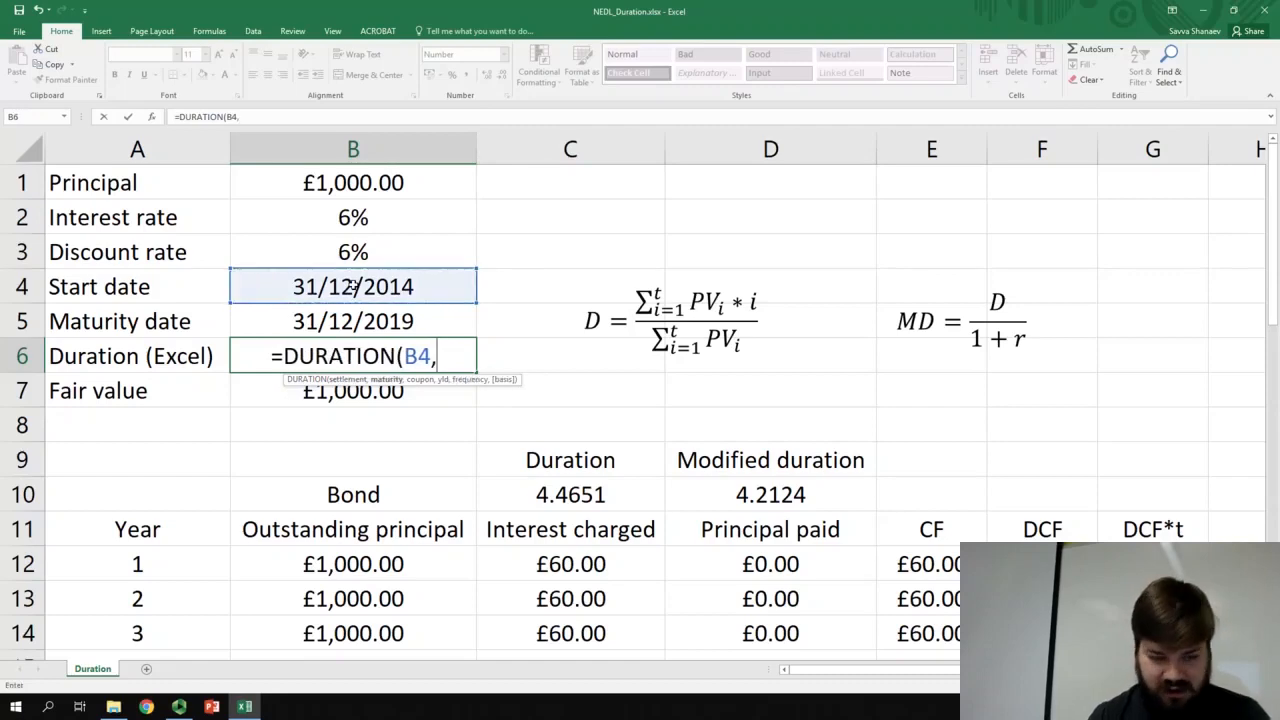
click(386, 316)
text(,)
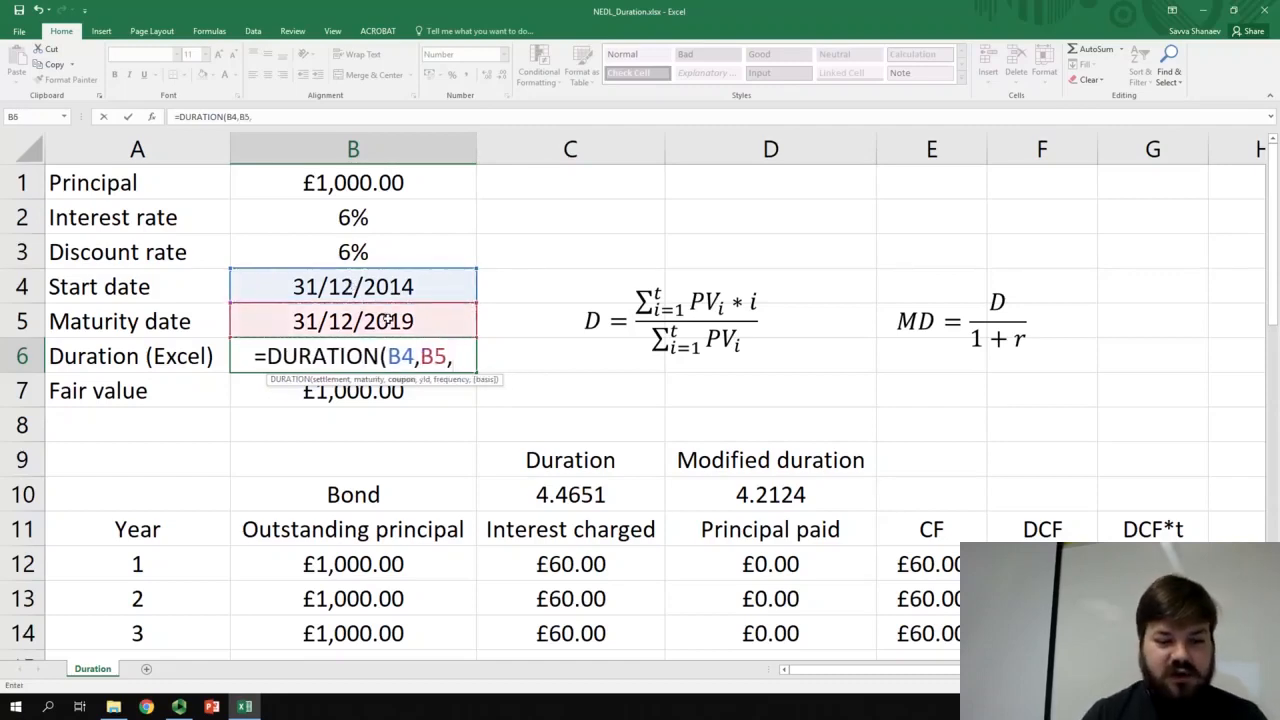
click(345, 218)
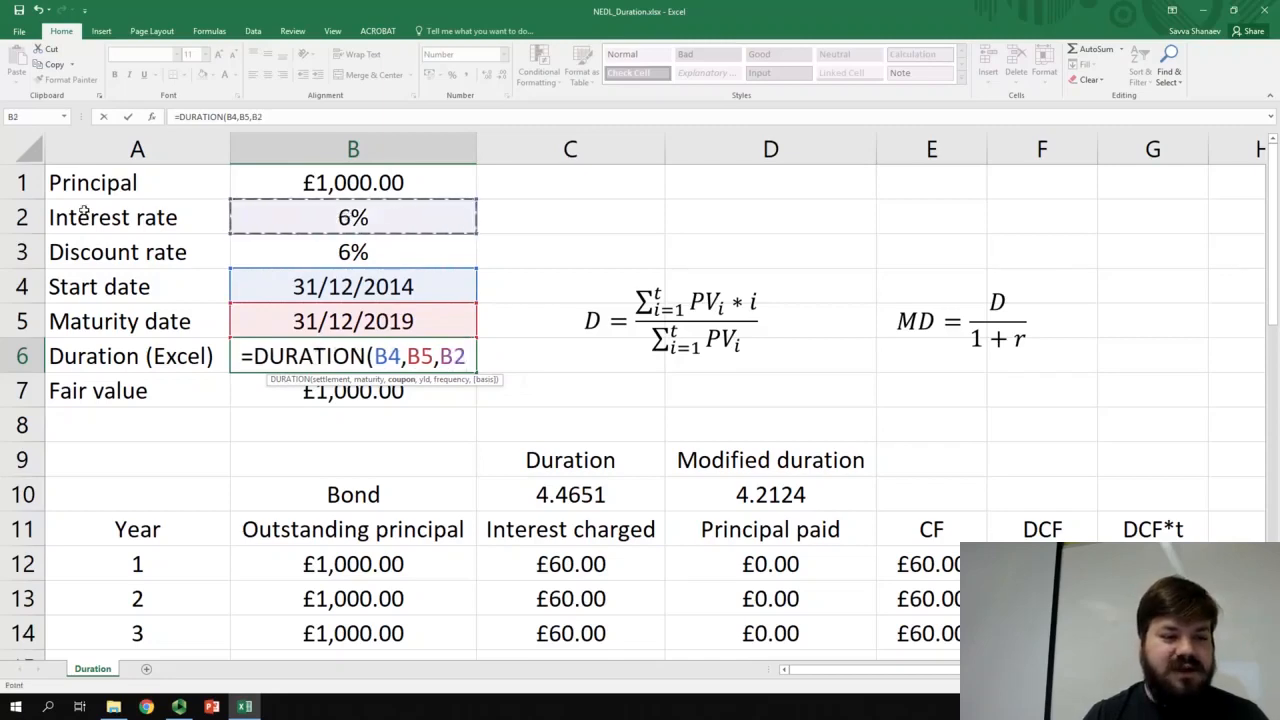
text(,)
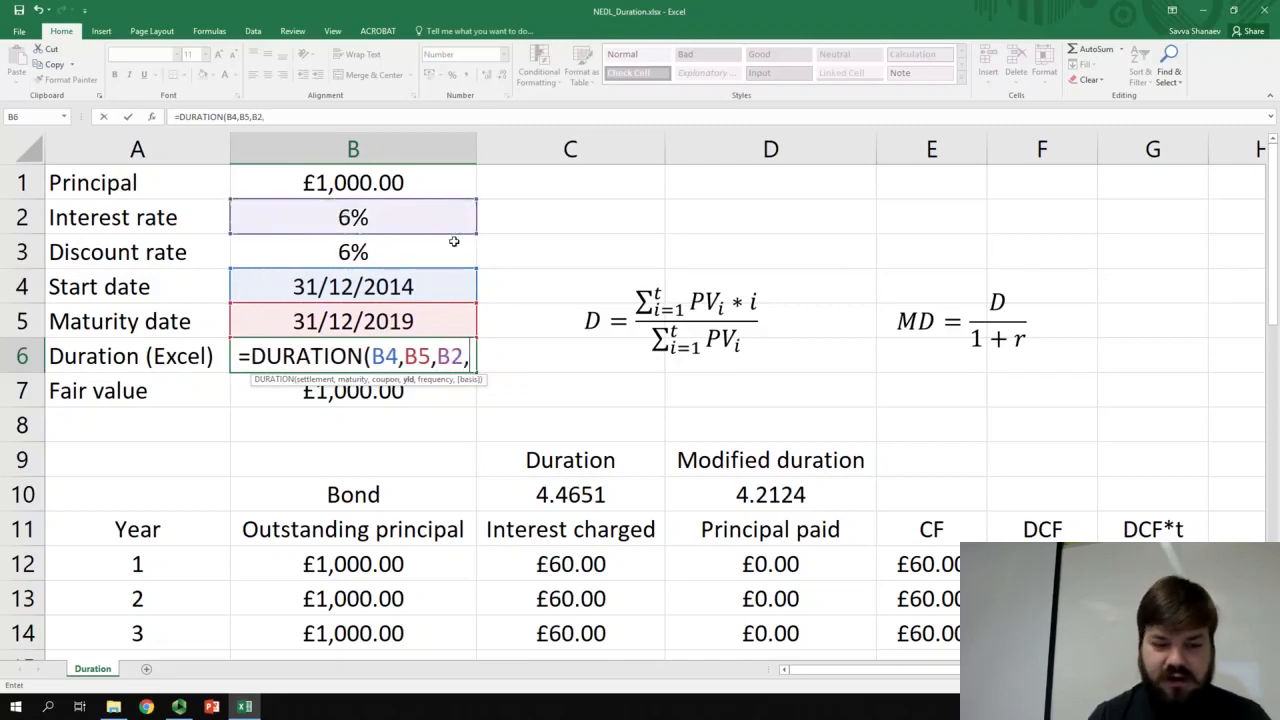
click(340, 252)
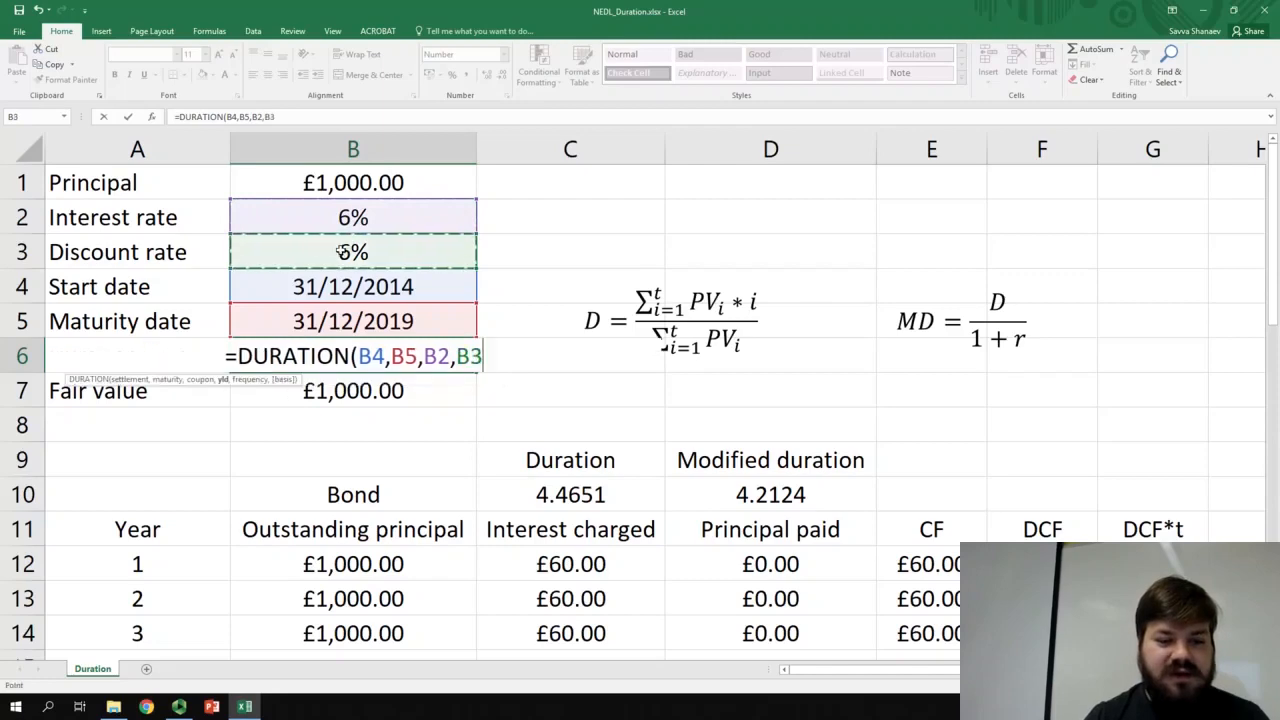
text(,)
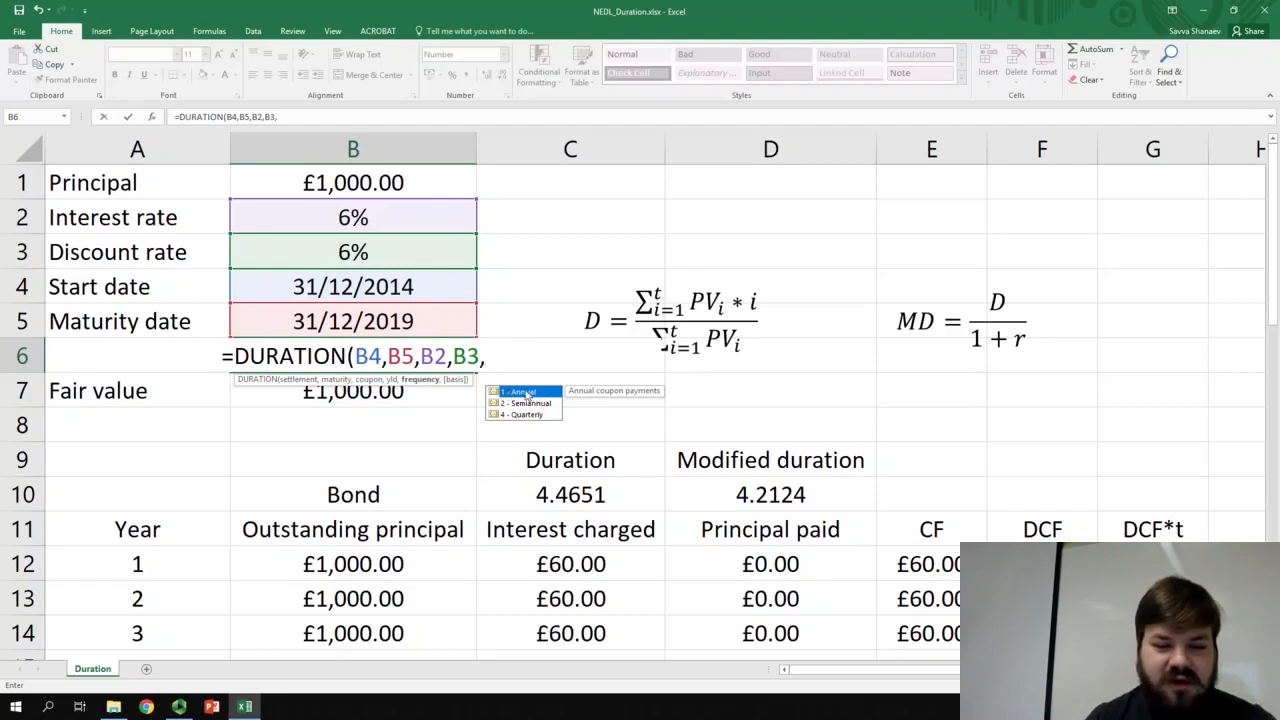
double_click(533, 393)
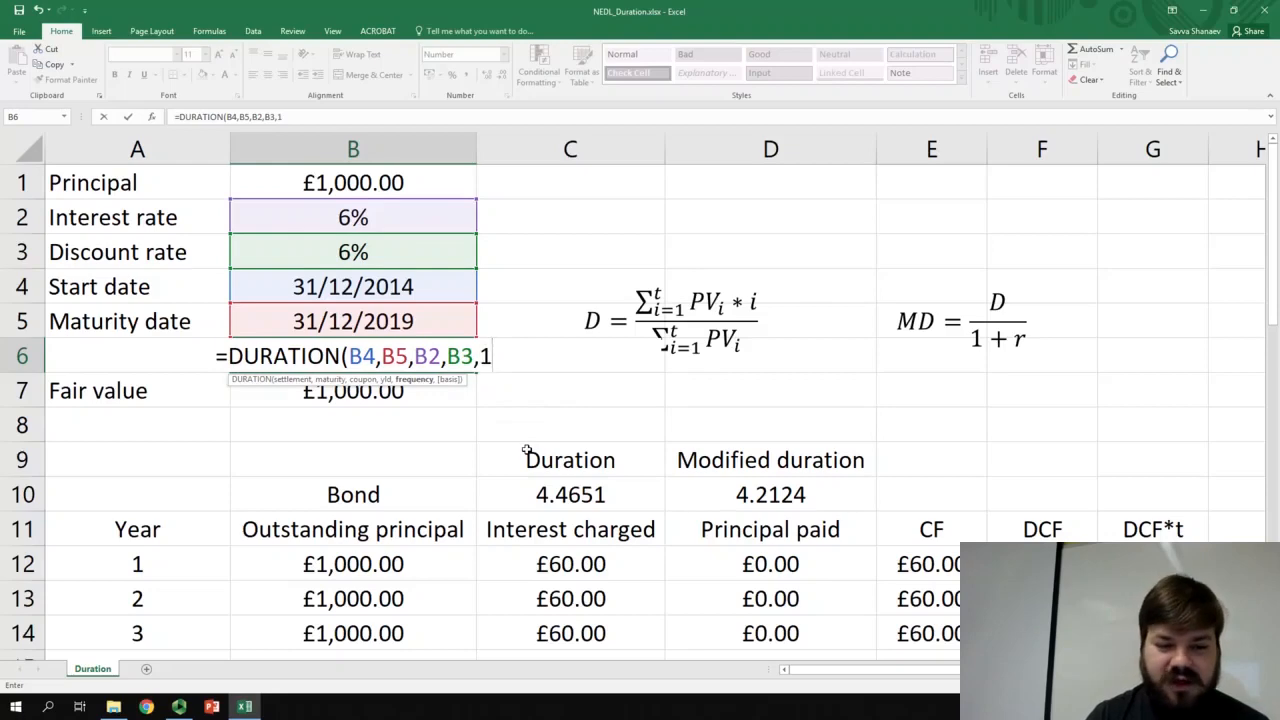
text())
key(Return)
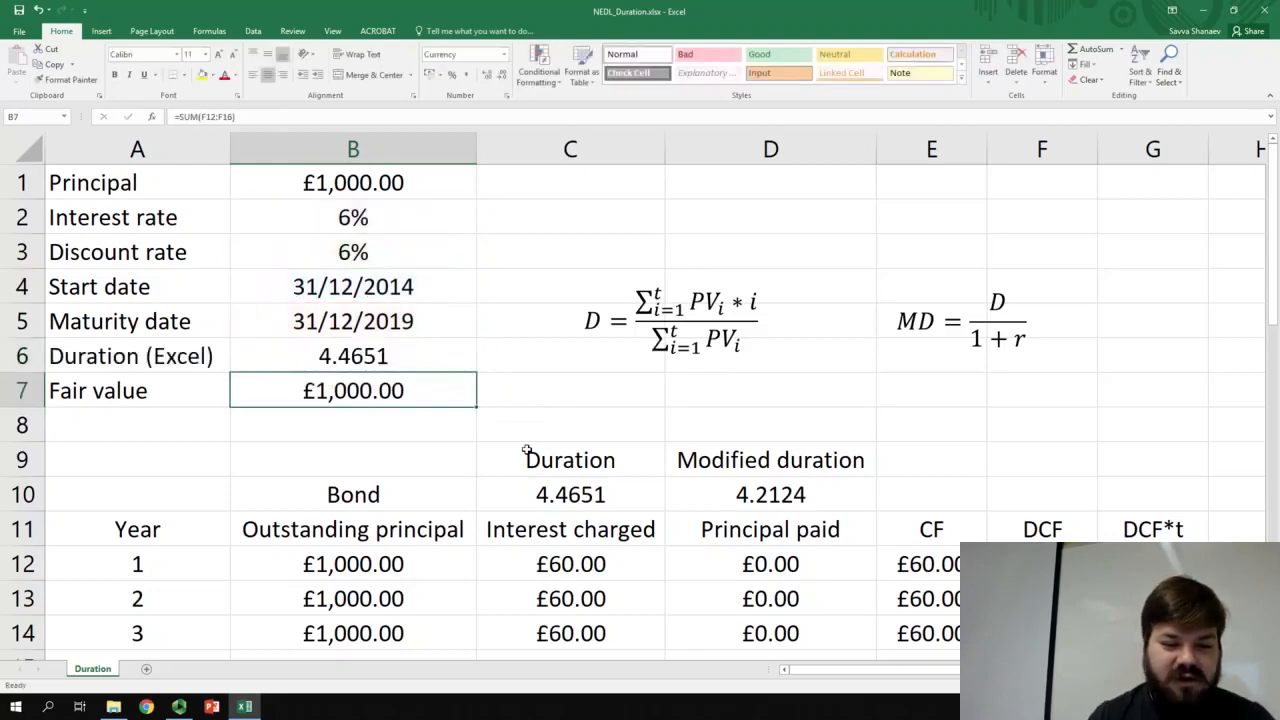
key(Up)
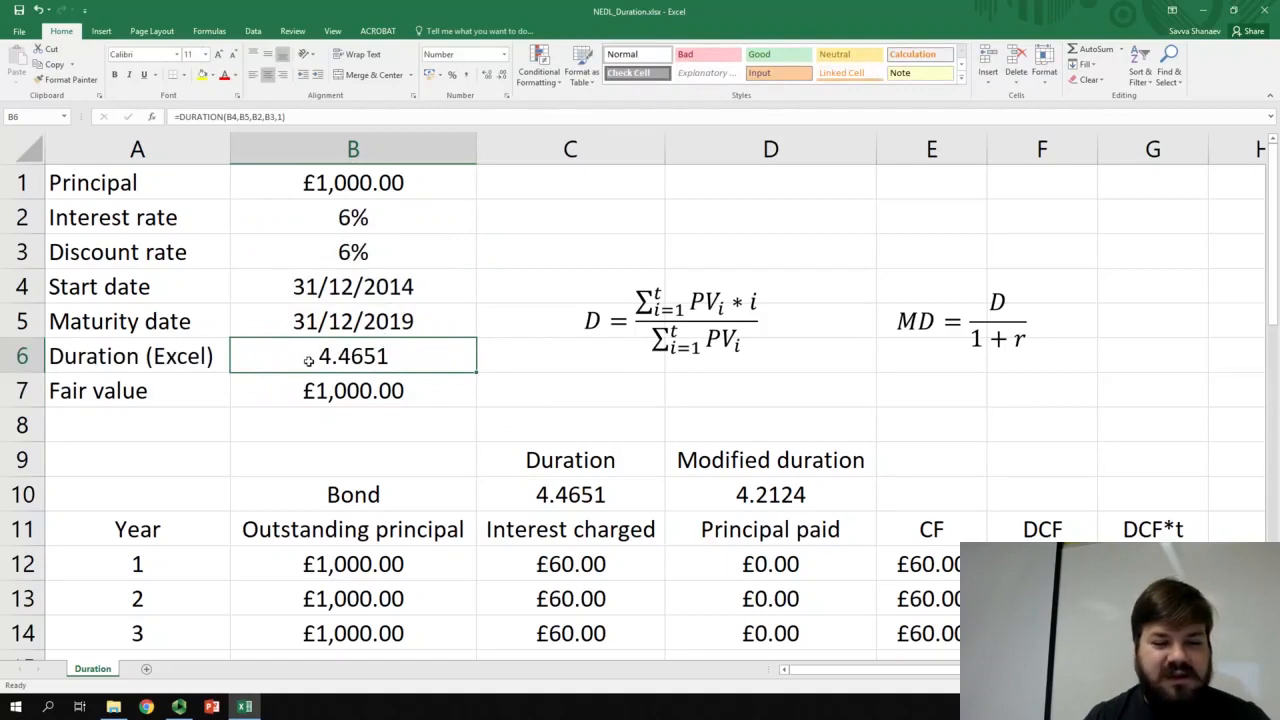
click(592, 491)
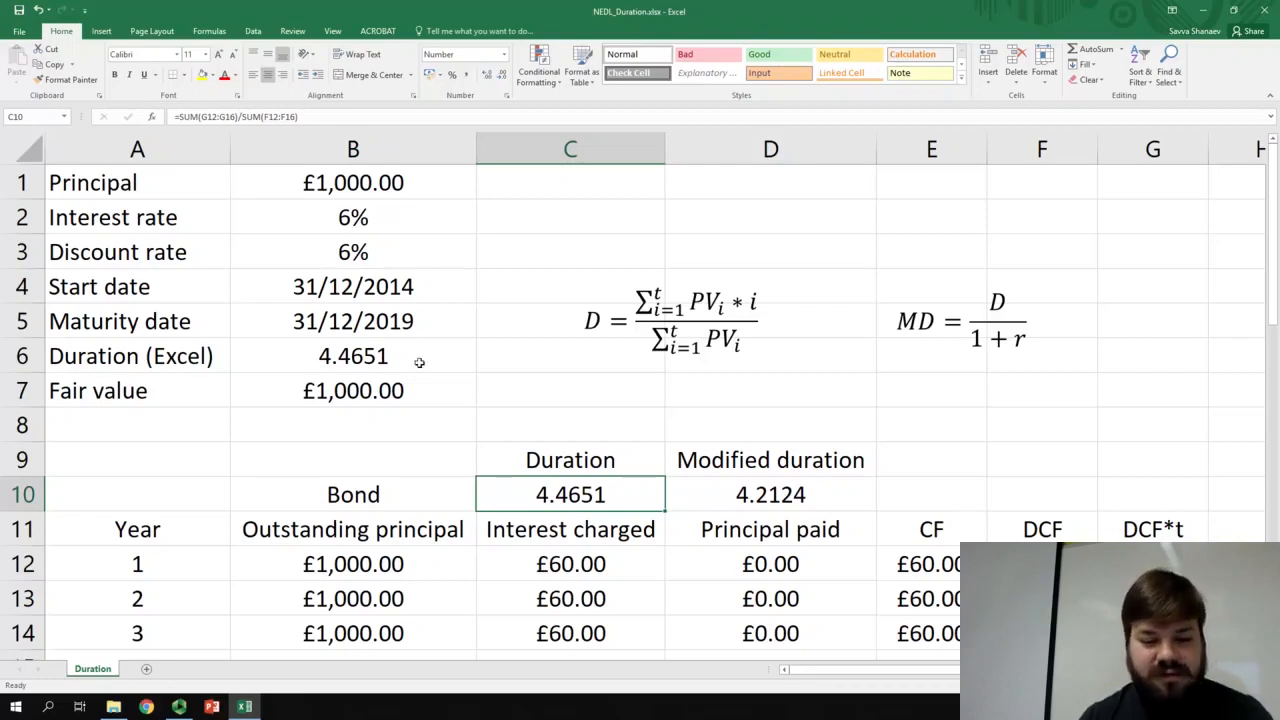
Step: In the equal principal loan table, calculate the year 1 principal paid in D21 as =$B$1/5
scroll(420, 362, down, 5)
scroll(430, 383, up, 1)
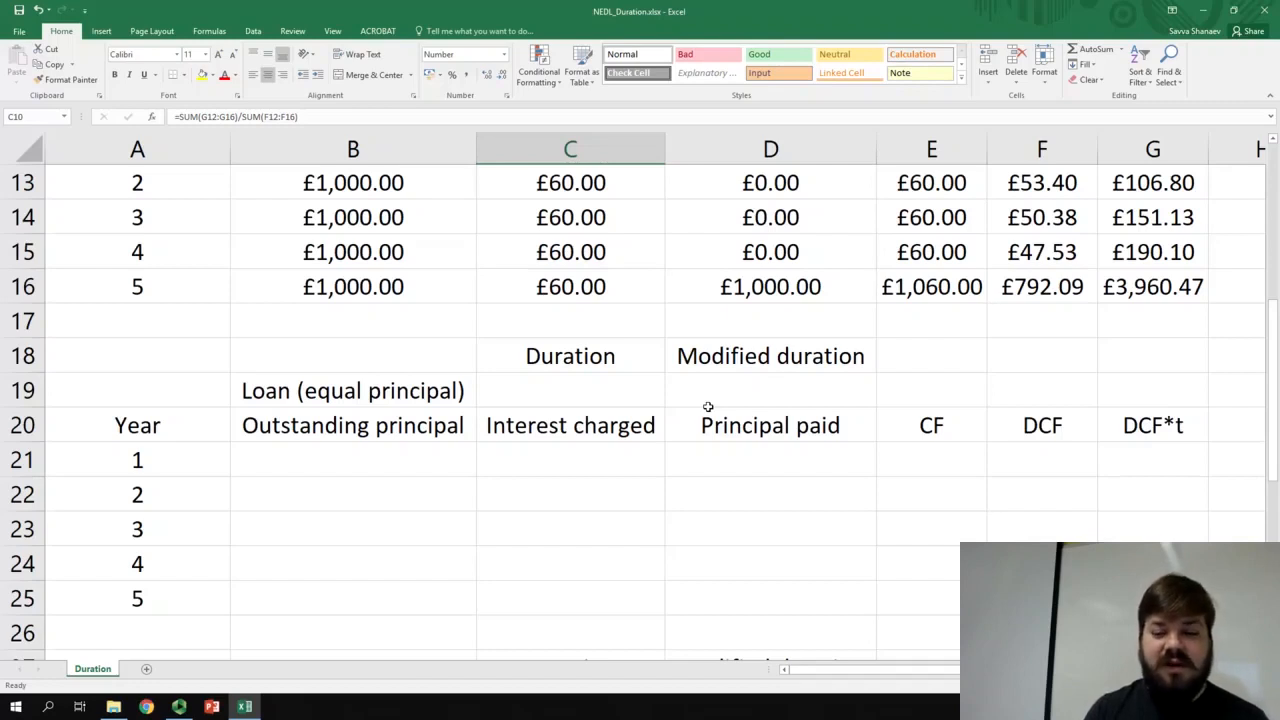
click(738, 460)
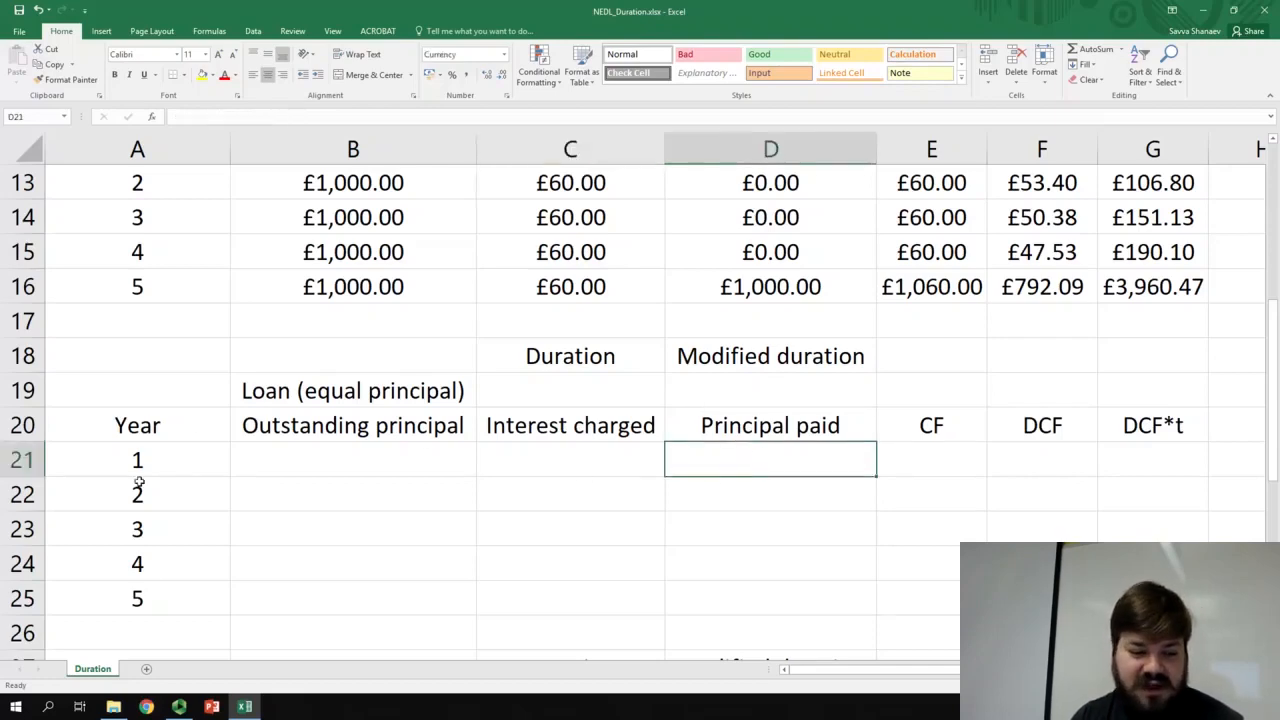
text(=)
scroll(261, 462, up, 4)
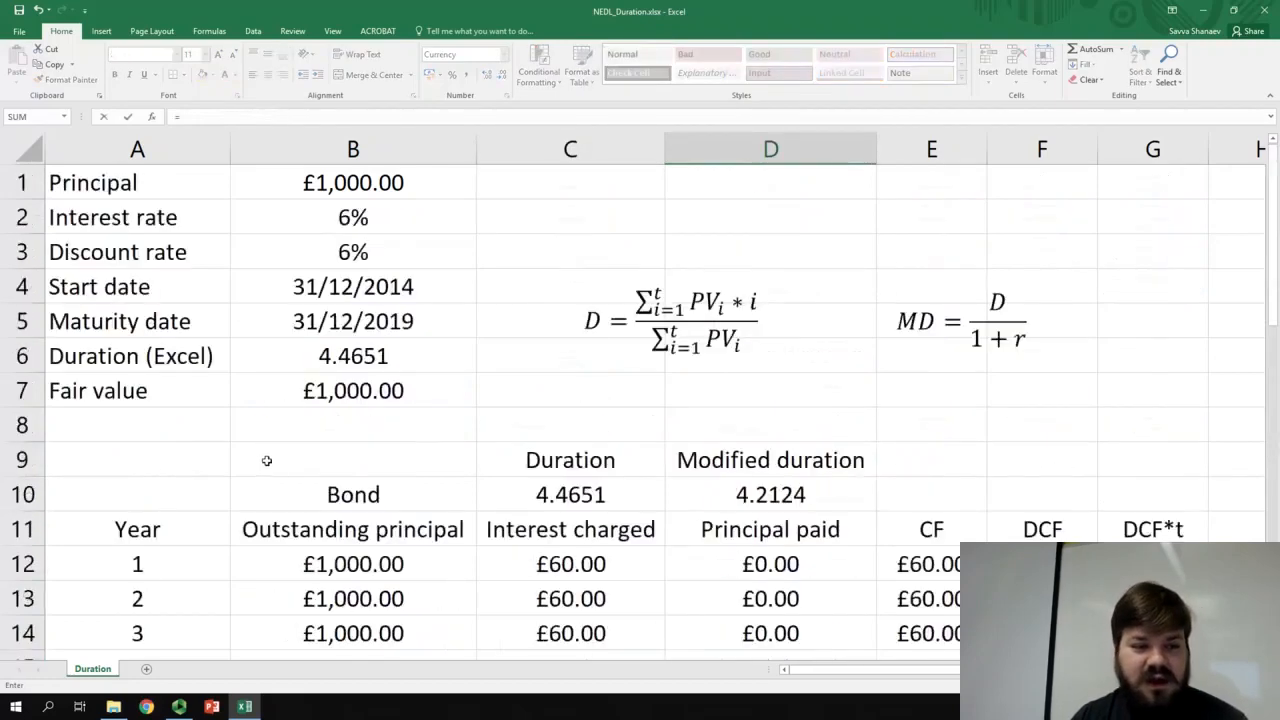
click(335, 184)
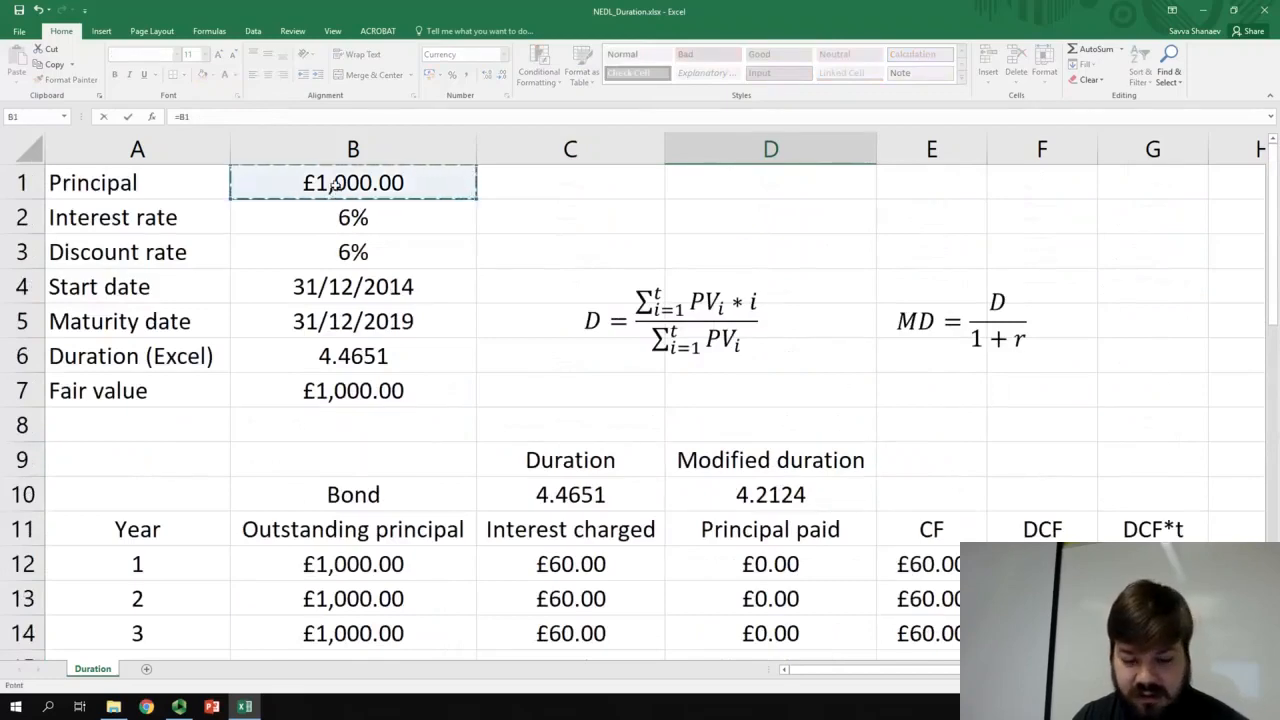
key(F4)
text(/5)
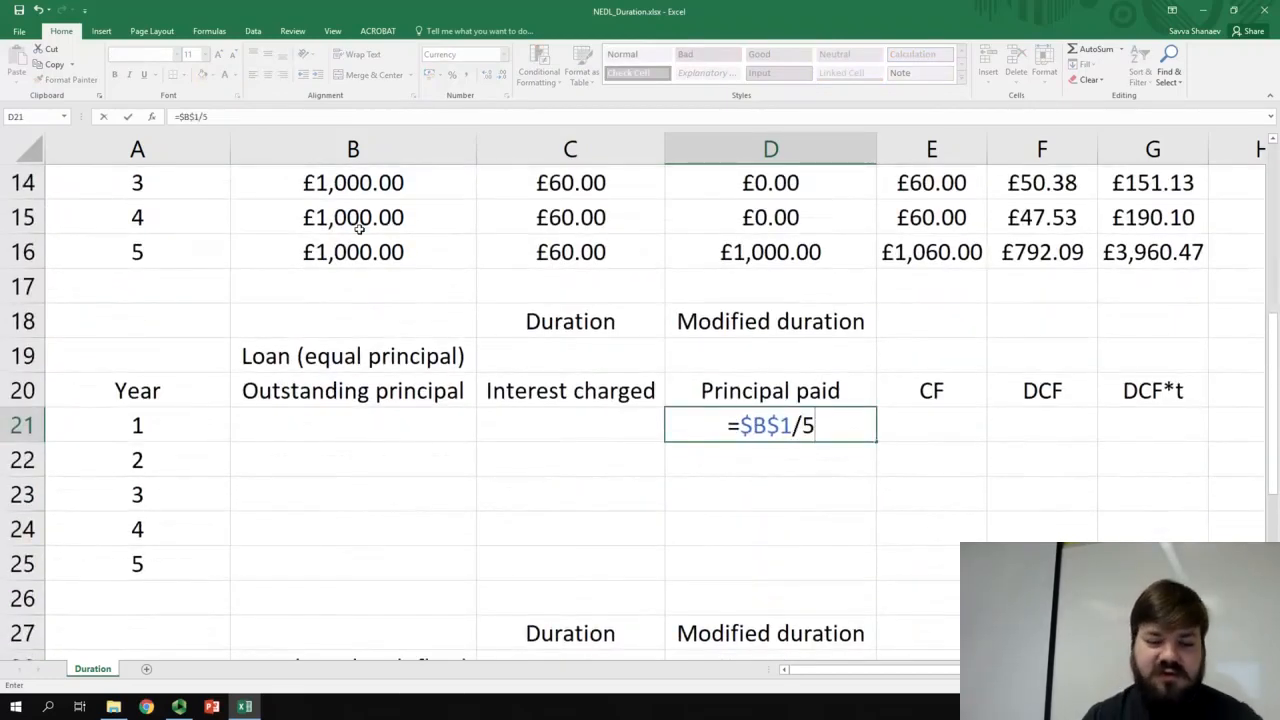
key(Return)
key(Up)
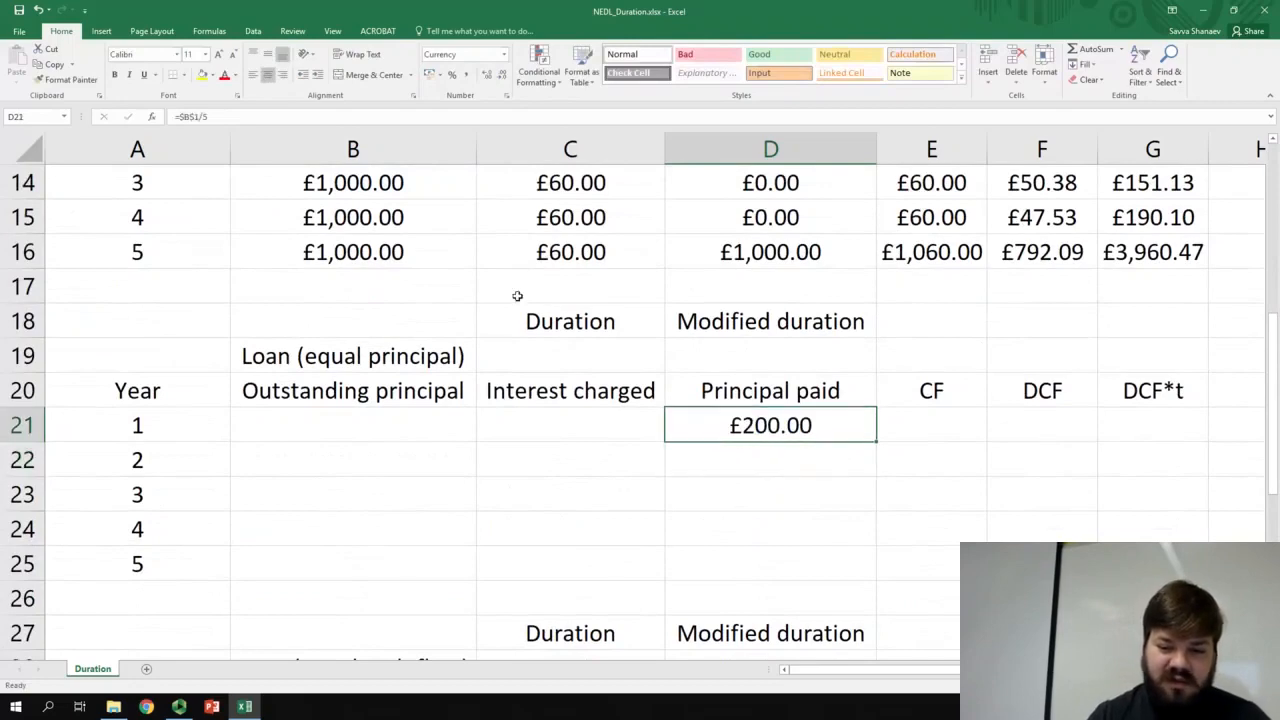
Step: Fill the principal paid formula from D21 down to D25 and check the five yearly payments
drag(877, 437, 871, 591)
click(824, 431)
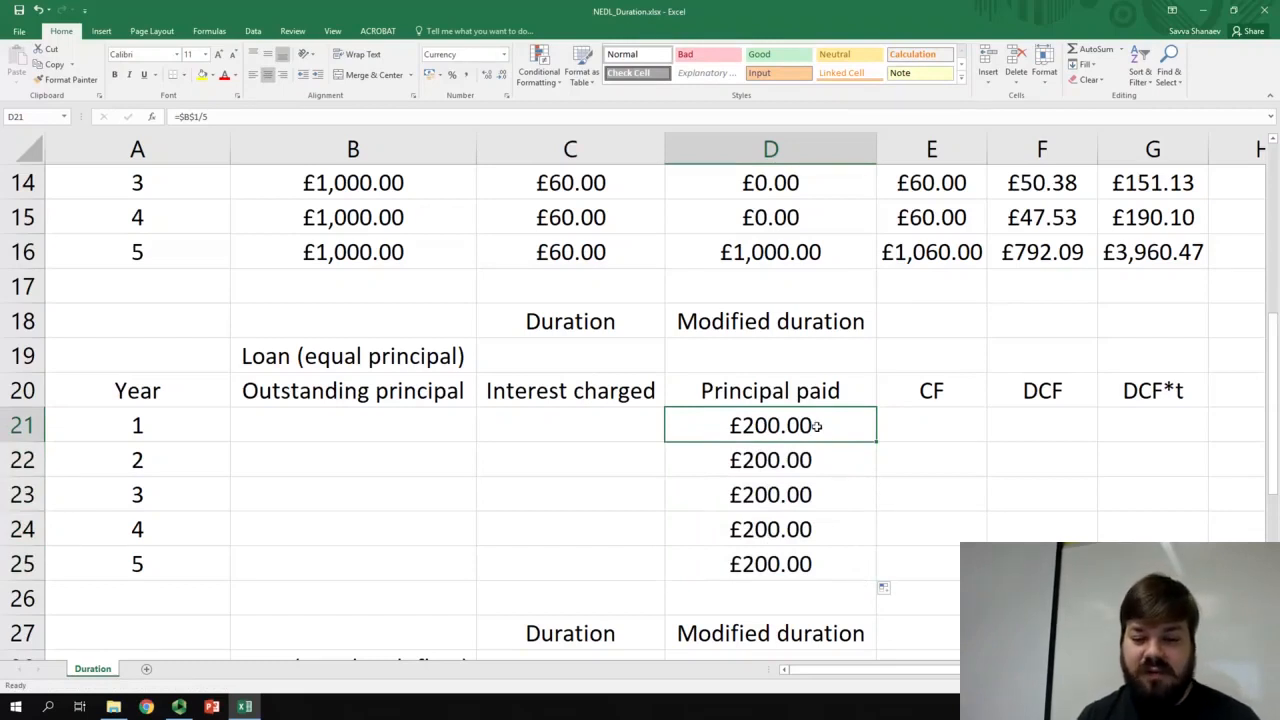
drag(812, 430, 806, 550)
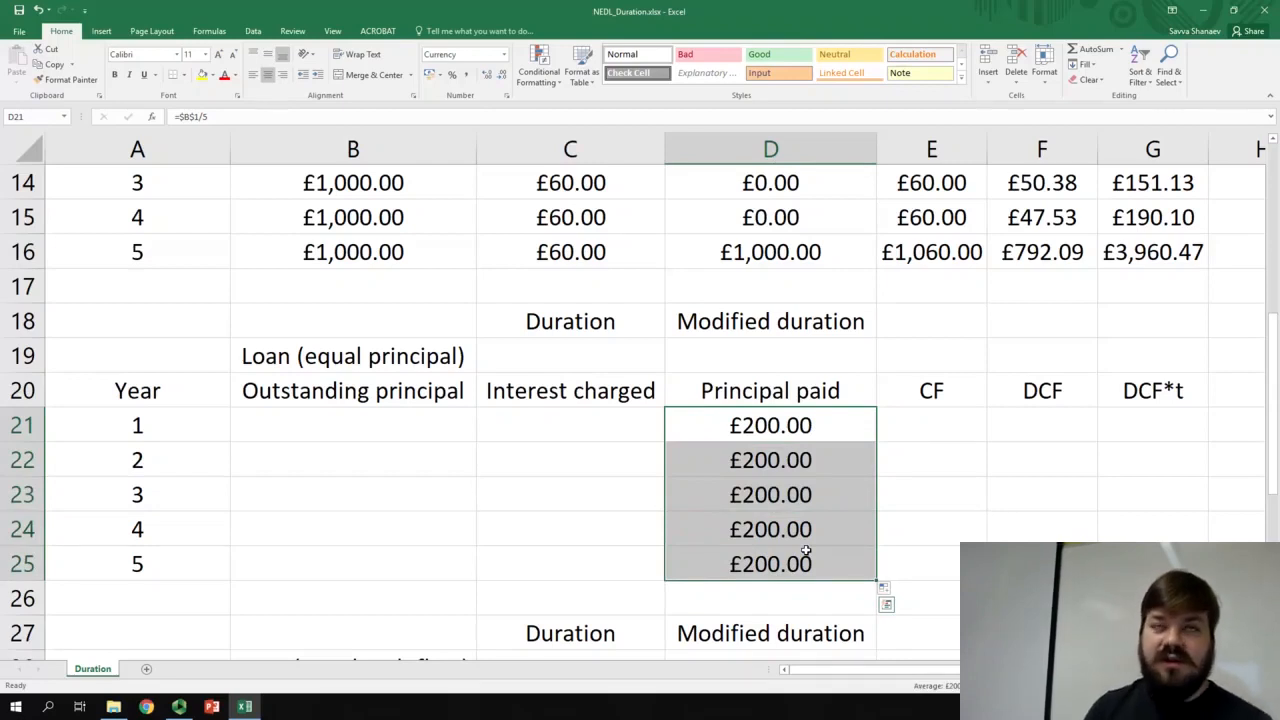
Step: Link the loan's year 1 outstanding principal in B21 to the principal in B1
click(352, 426)
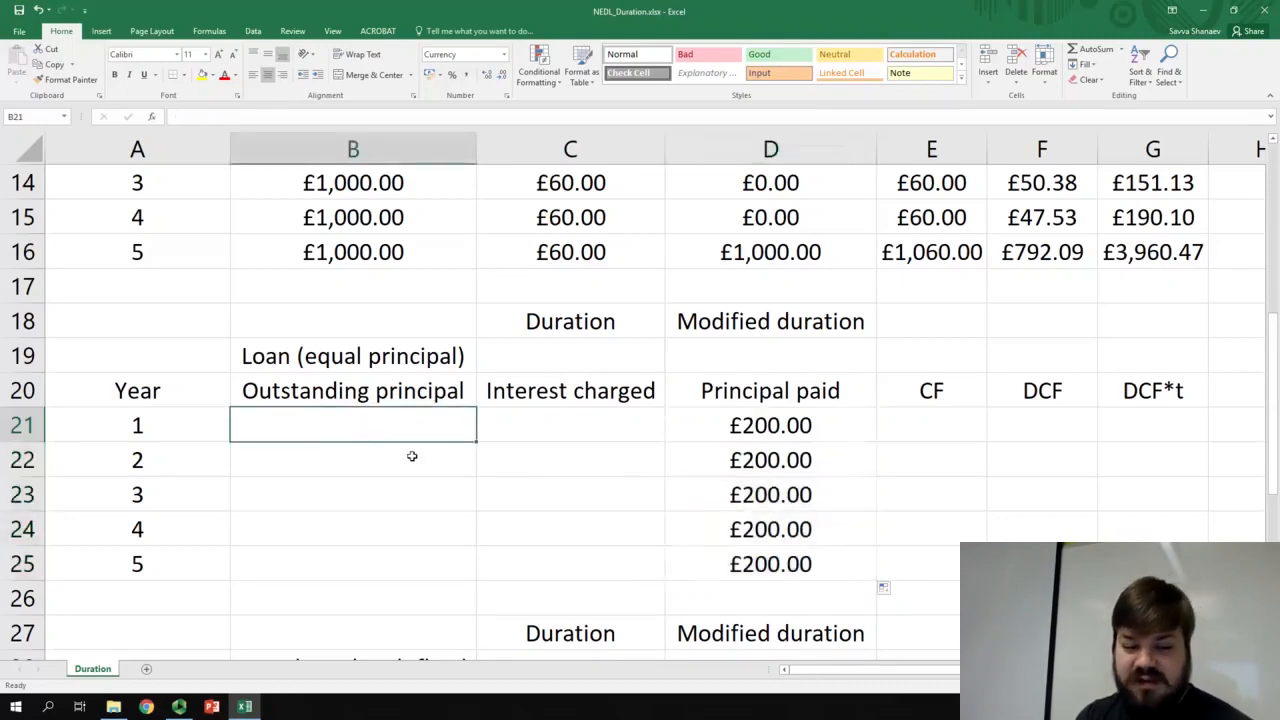
text(=)
scroll(407, 455, up, 5)
click(351, 180)
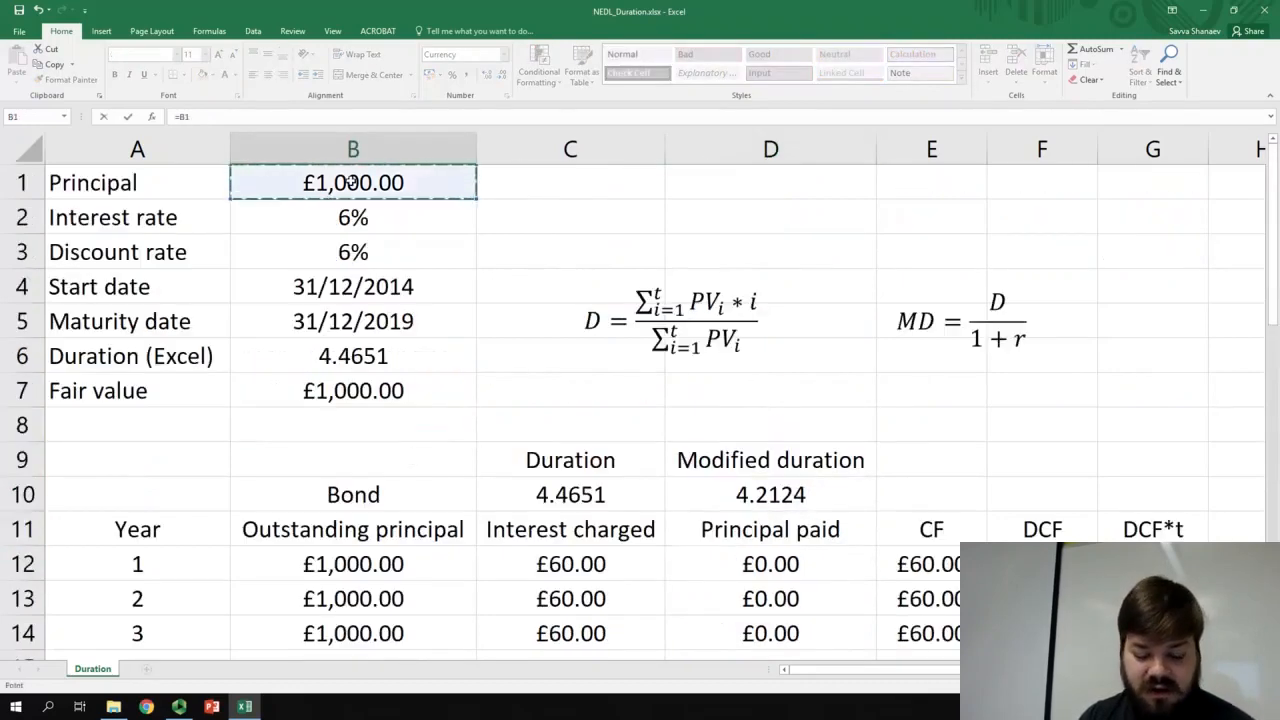
key(Return)
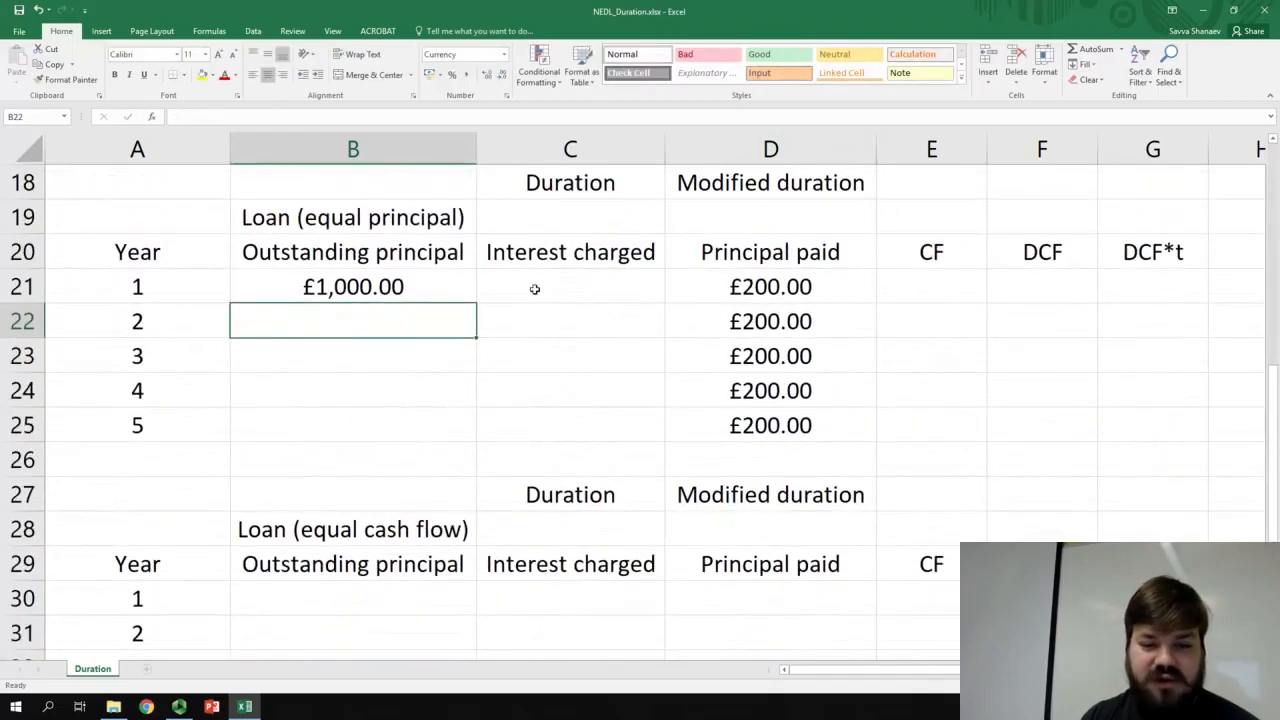
Step: Calculate the loan's year 1 interest charged in C21 as =B21*$B$2
click(535, 289)
text(=)
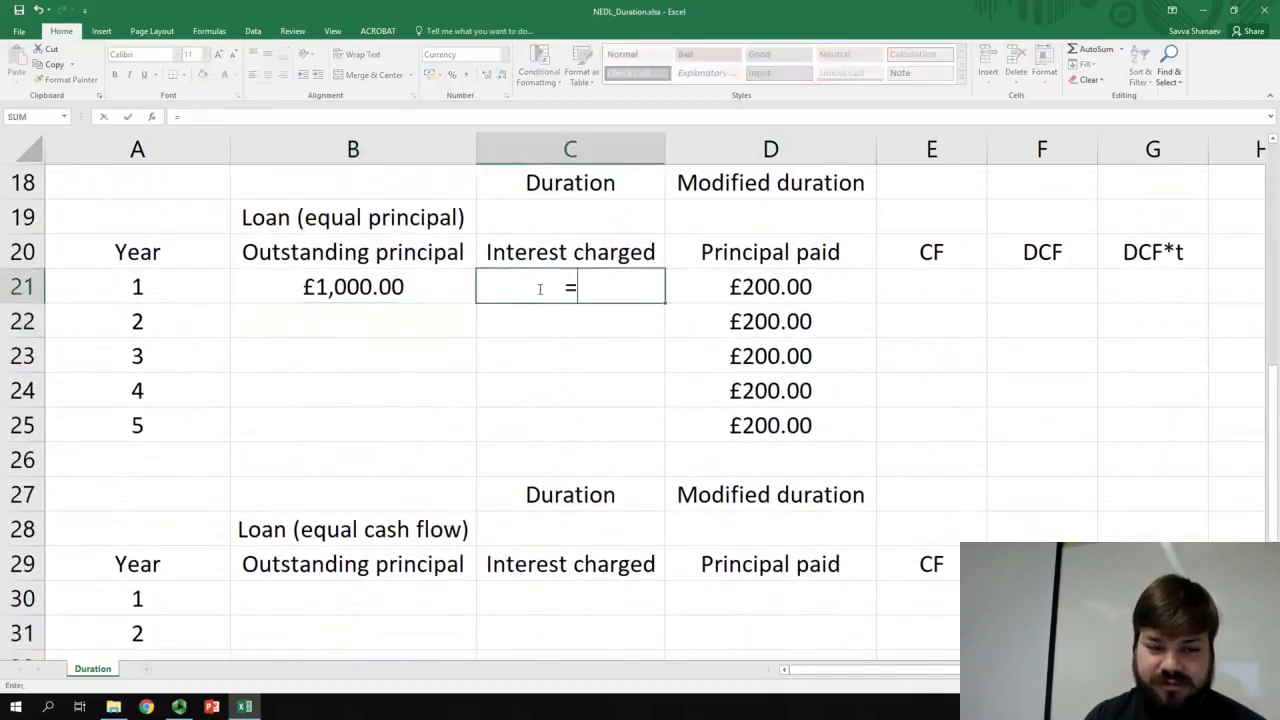
click(330, 288)
text(*)
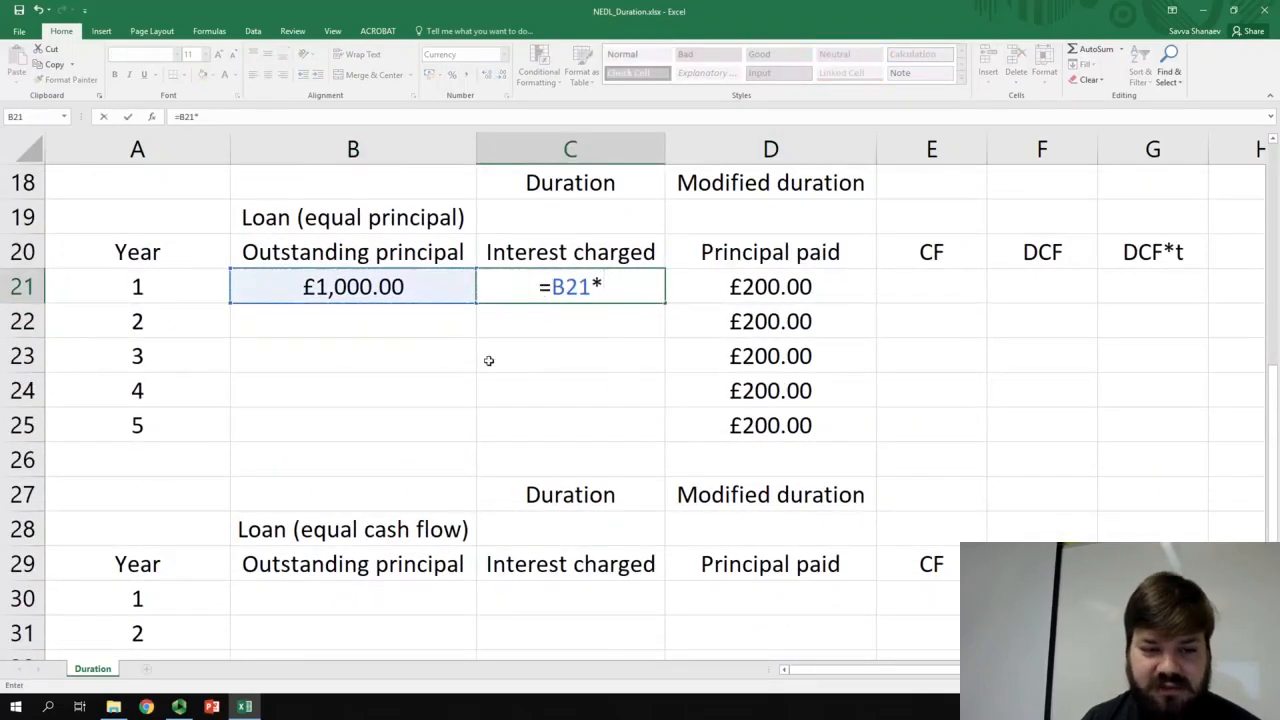
scroll(292, 193, up, 6)
click(305, 213)
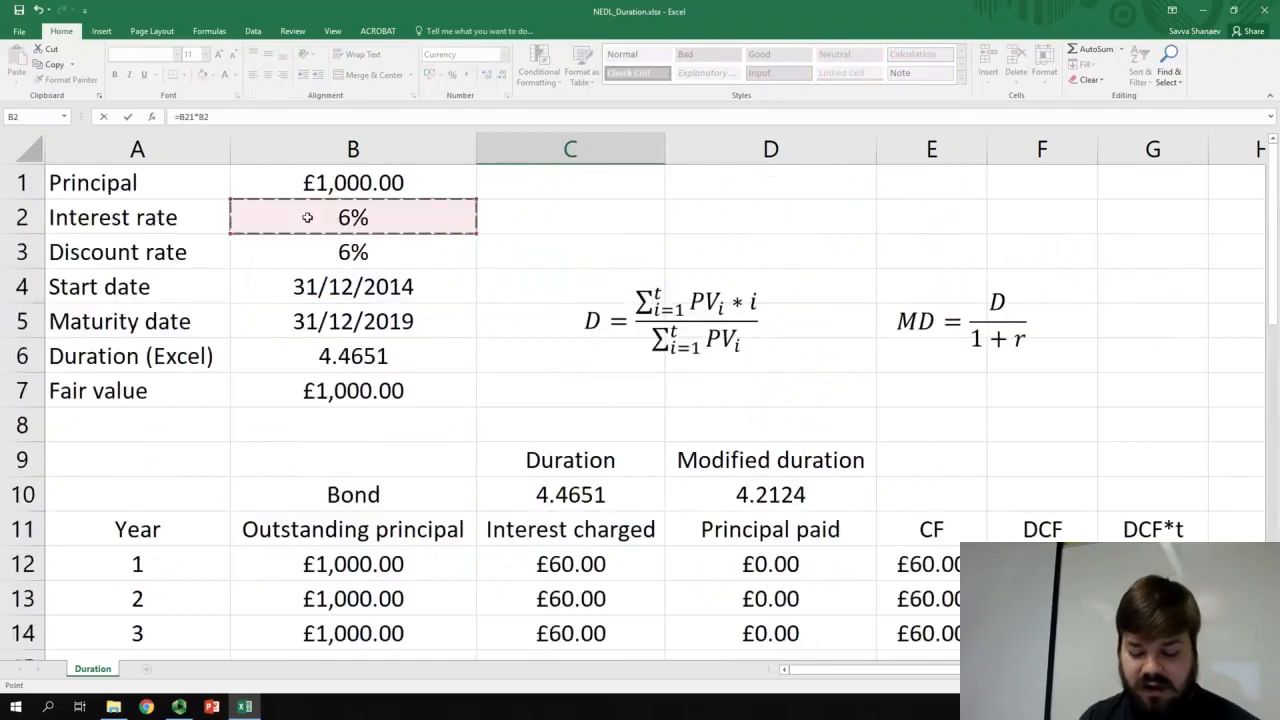
key(F4)
scroll(310, 222, down, 4)
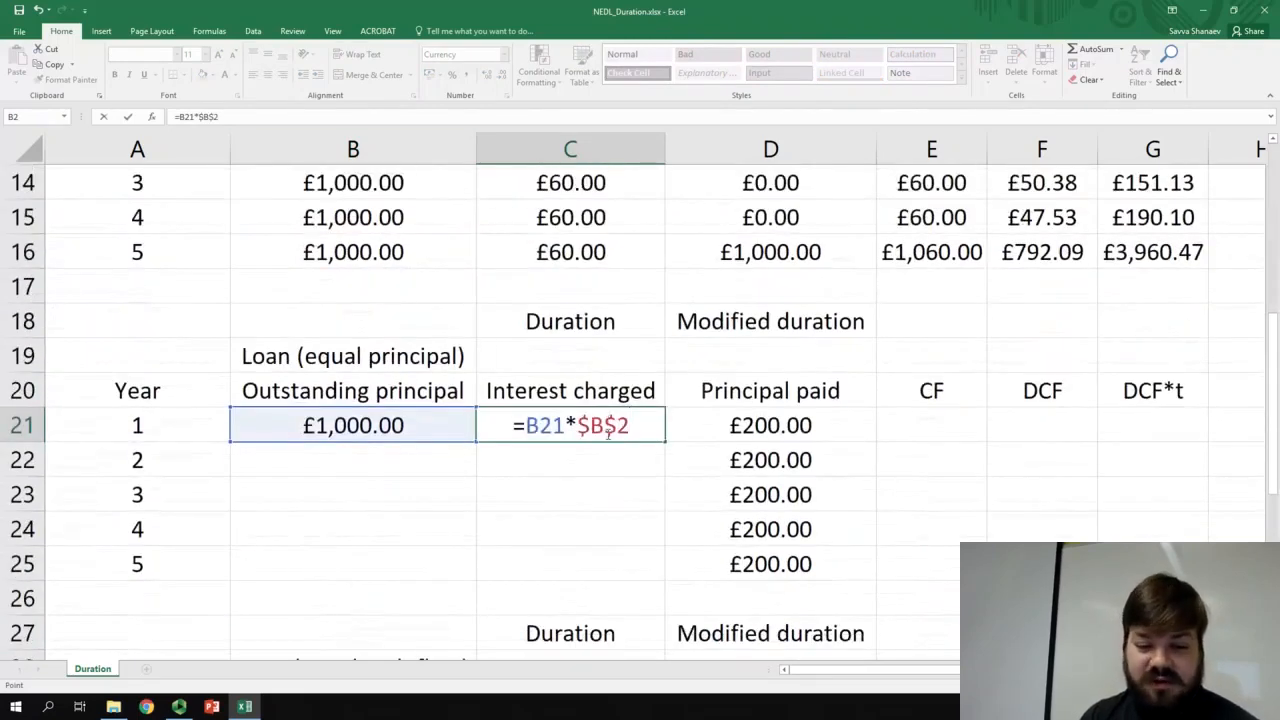
key(Return)
Step: Calculate the loan's year 2 outstanding principal in B22 as =B21-D21
click(398, 463)
text(=)
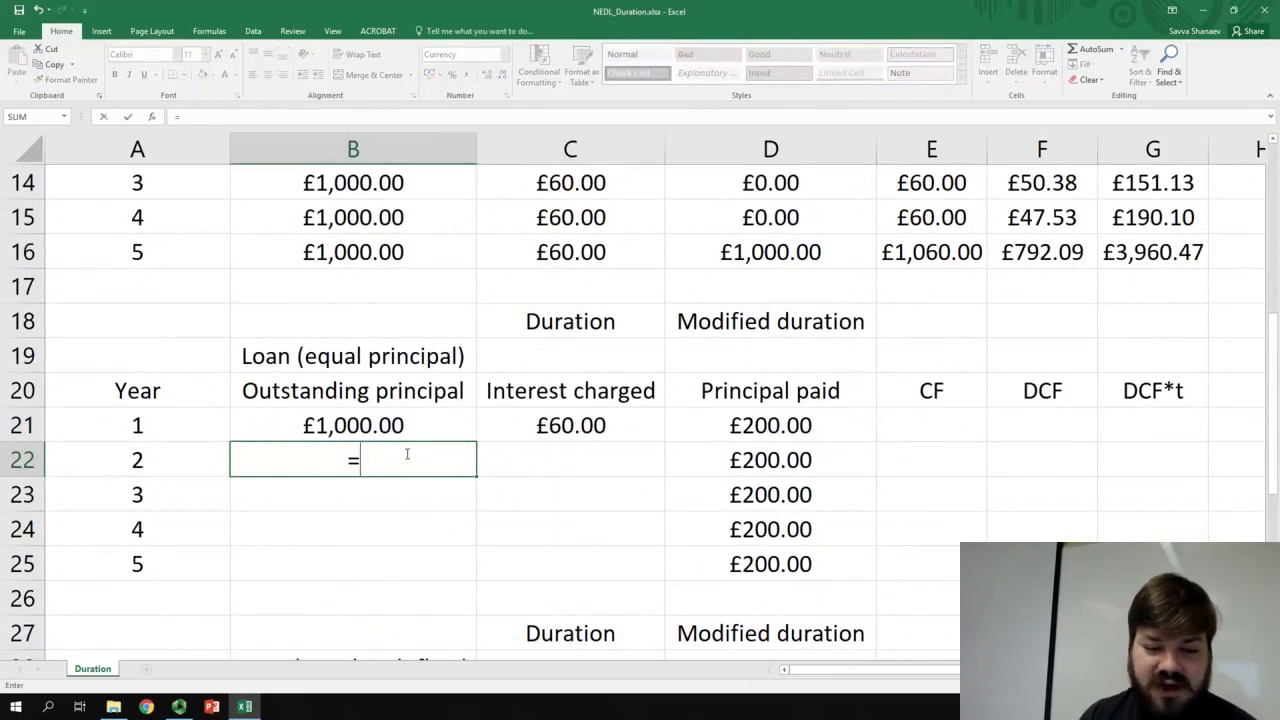
click(385, 426)
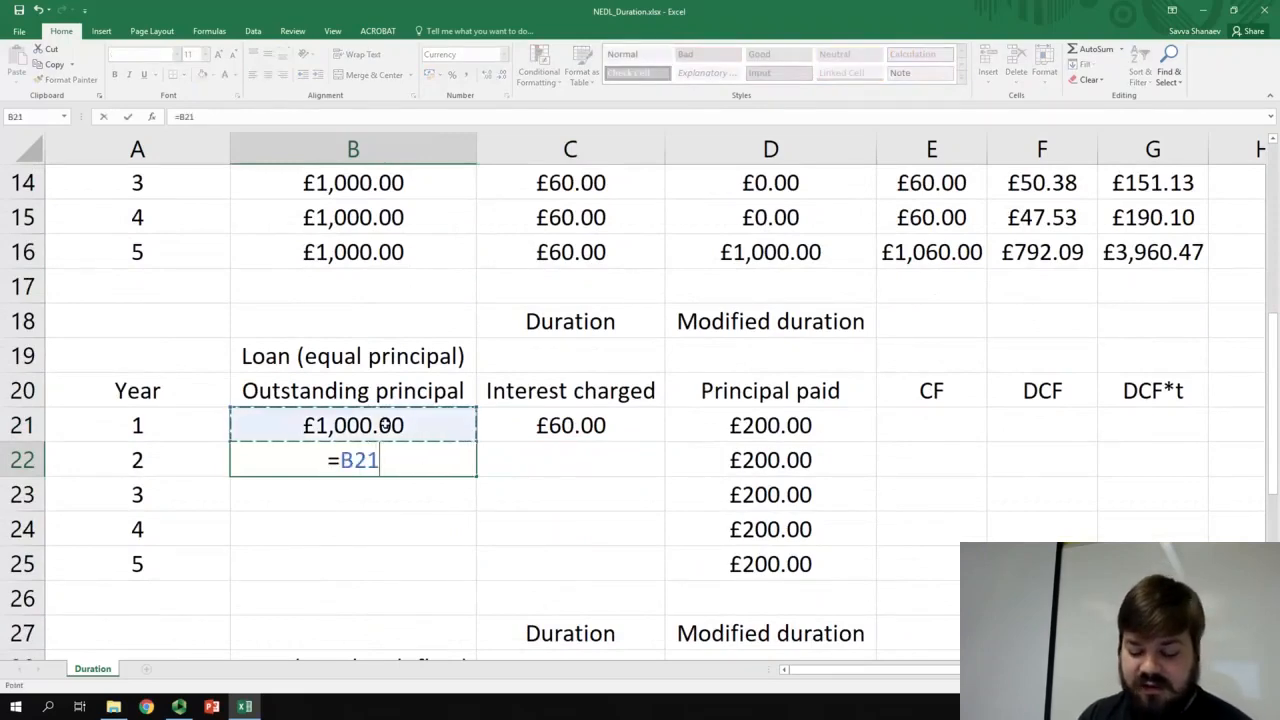
text(-)
click(771, 420)
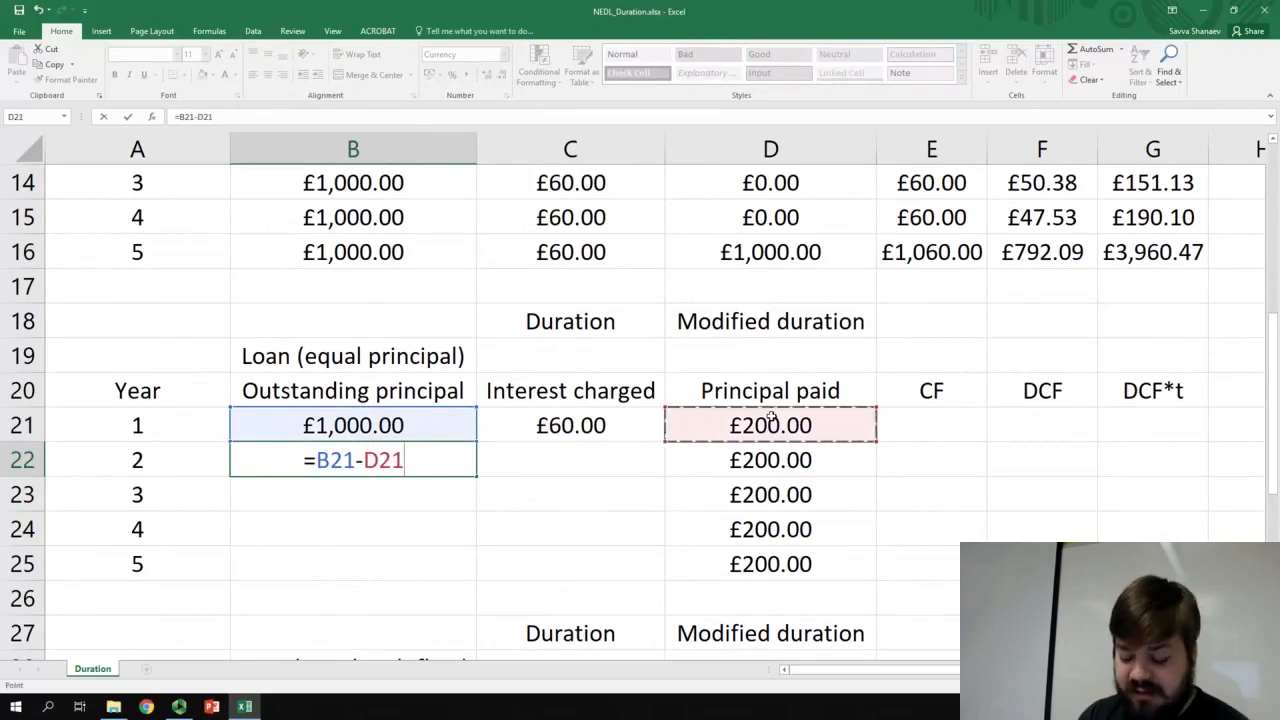
key(Return)
Step: Copy the interest formula from C21 to C22, and extend the outstanding principal and interest formulas down to row 25
click(529, 465)
click(543, 420)
drag(663, 443, 664, 476)
drag(400, 463, 735, 540)
Step: Review the outstanding principal in B21:B25 and compare the final year's balance in B25 with the principal paid in D25
click(402, 556)
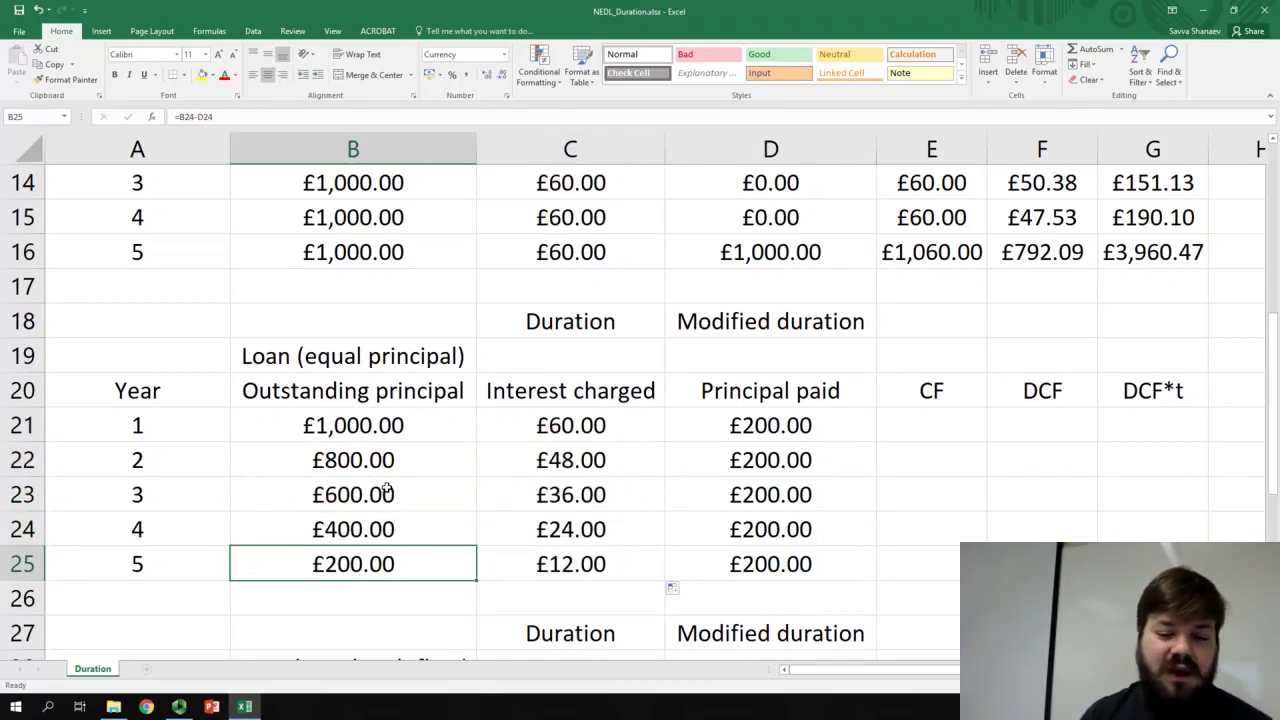
click(396, 426)
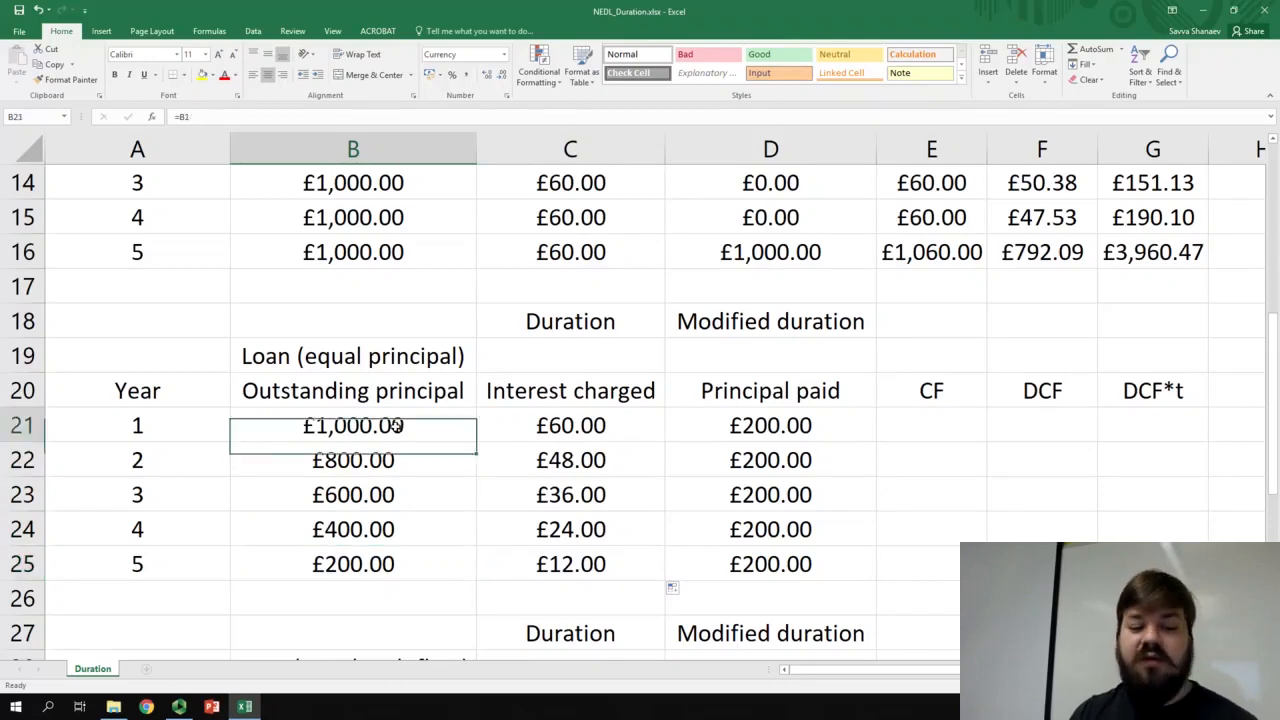
drag(396, 426, 383, 552)
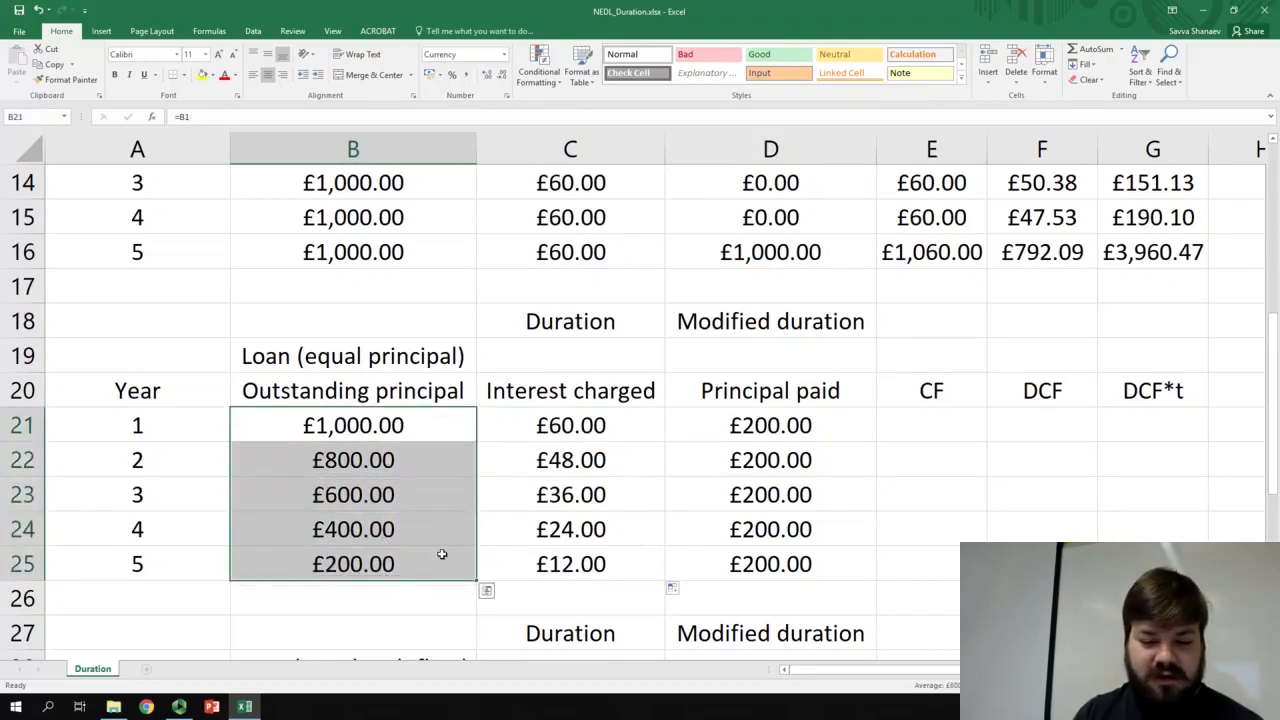
click(405, 560)
ctrl+click(754, 566)
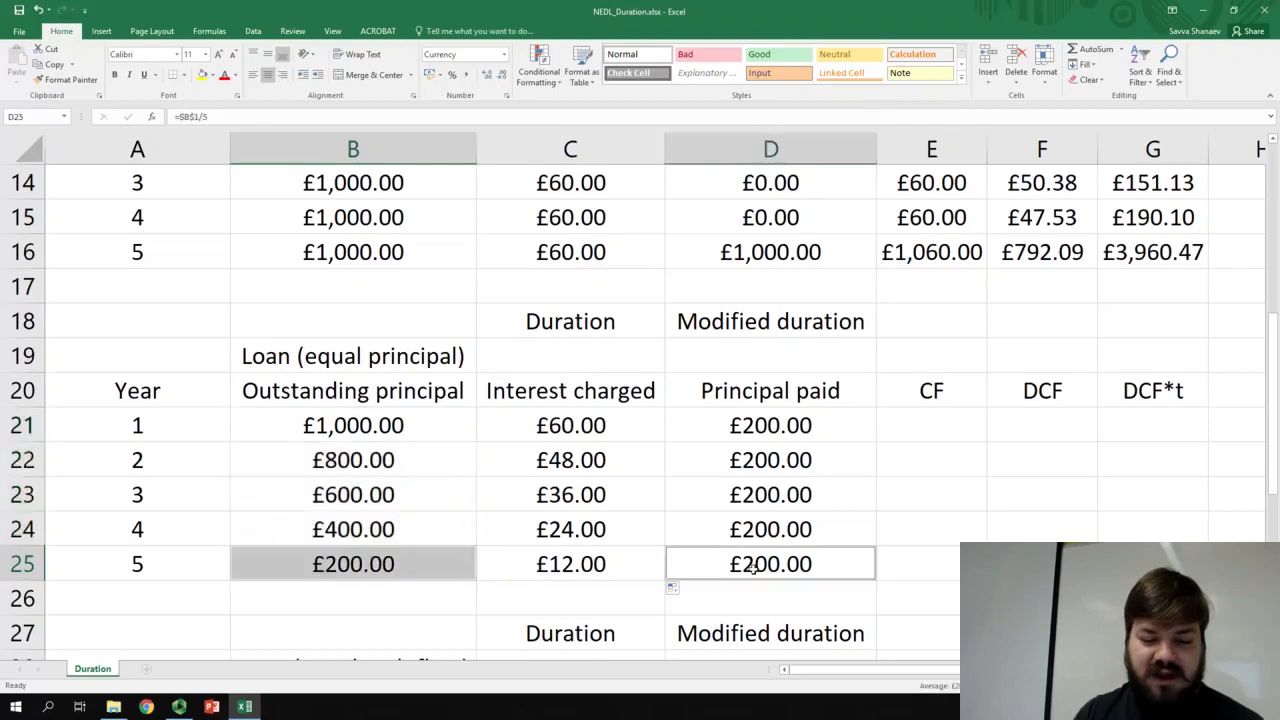
Step: Check the equal principal loan's year 5 outstanding principal, interest charged and principal paid in B25:D25
click(376, 568)
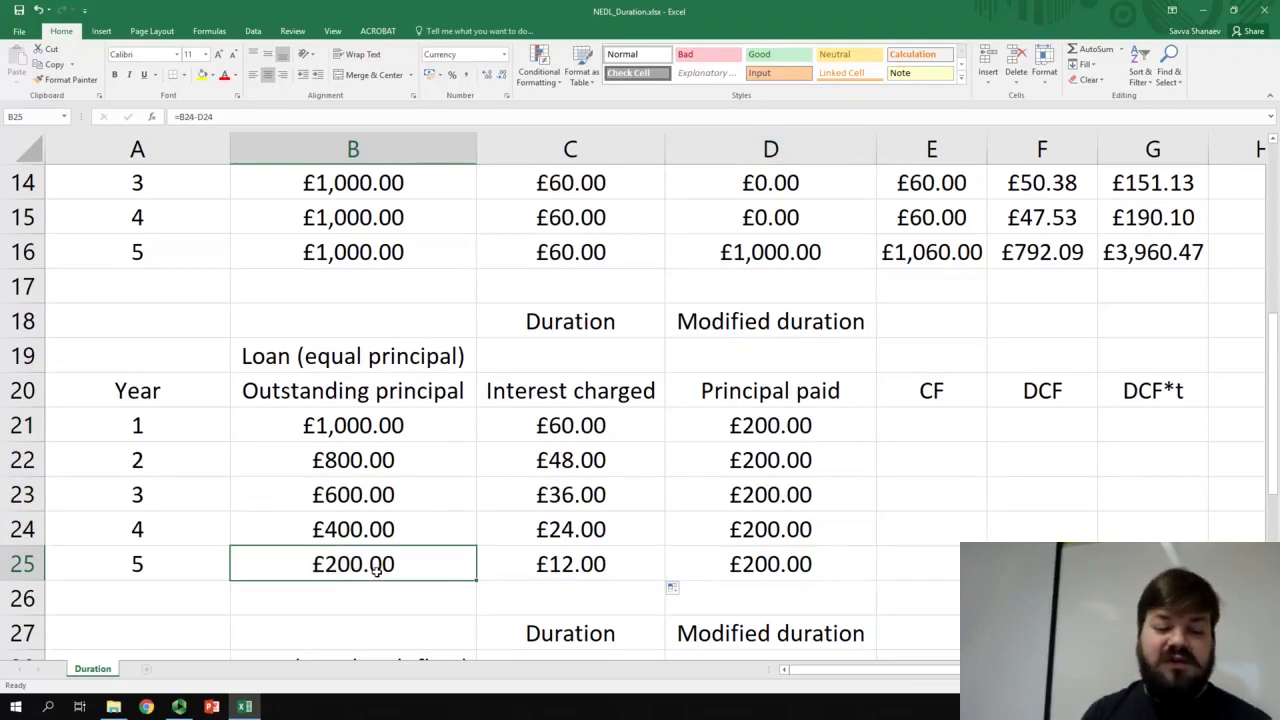
click(553, 565)
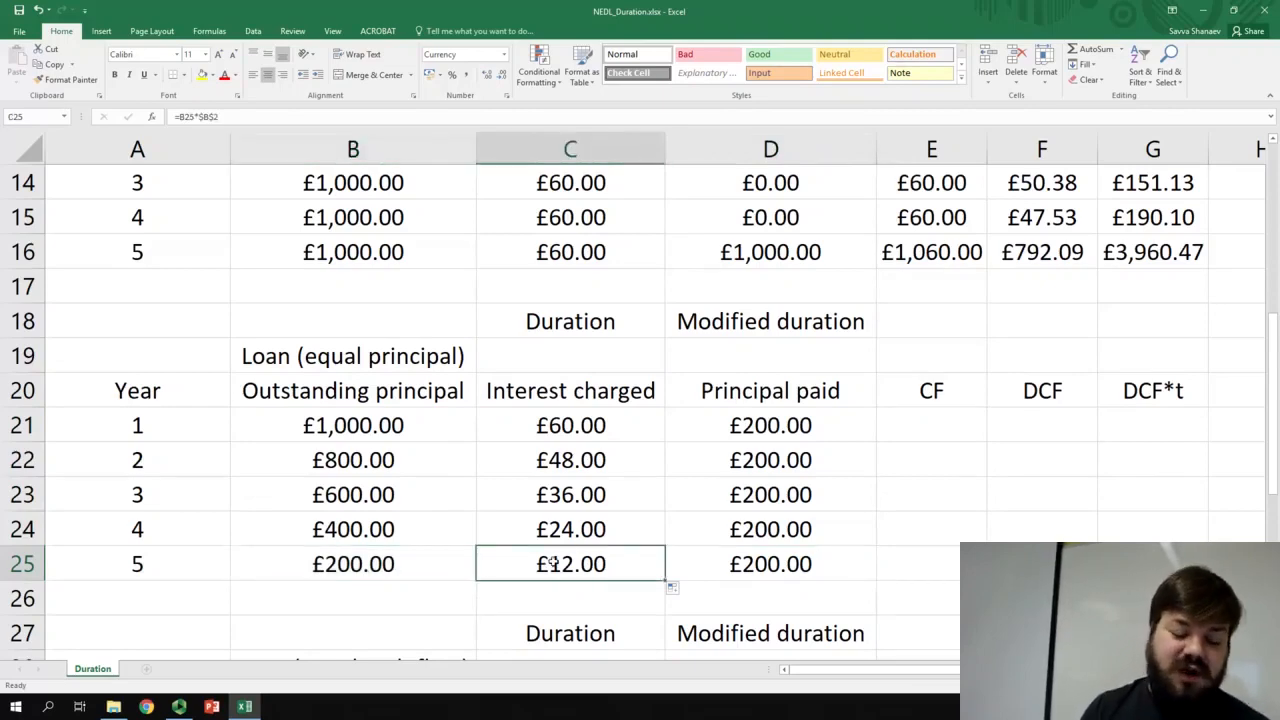
click(709, 561)
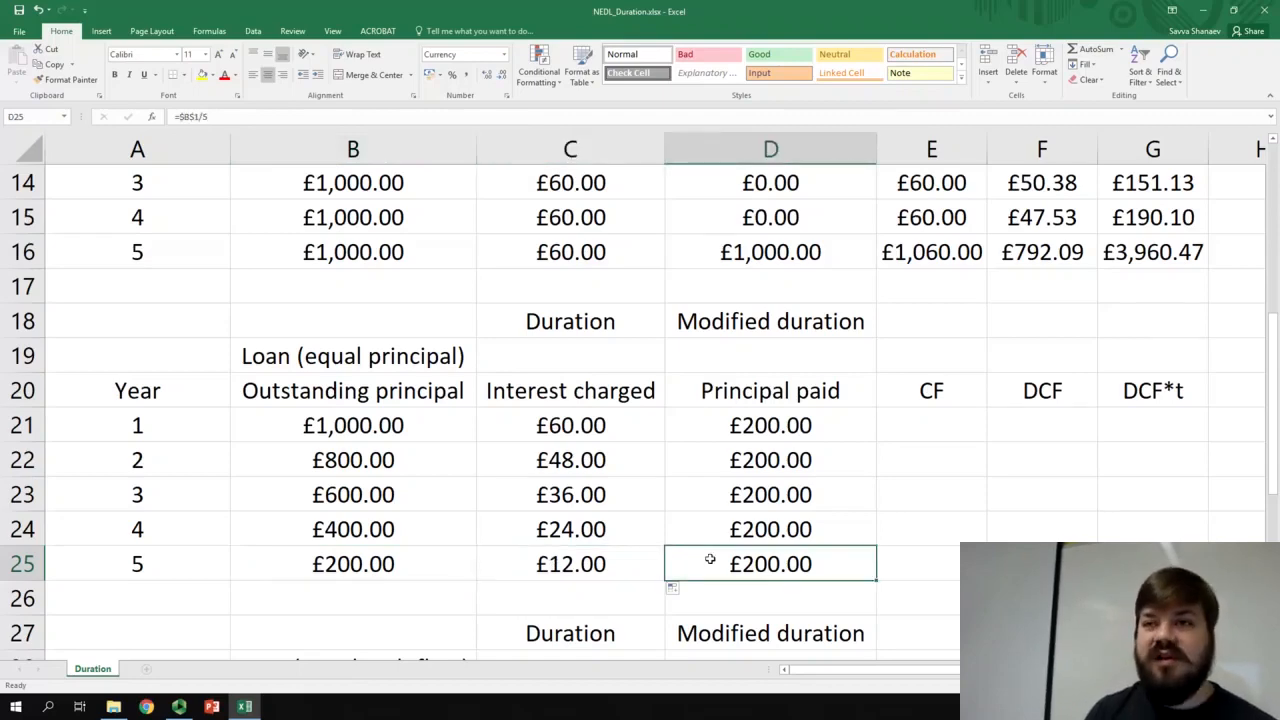
Step: Calculate the loan's year 1 cash flow in E21 as =C21+D21 and fill the formula down to E25
click(927, 424)
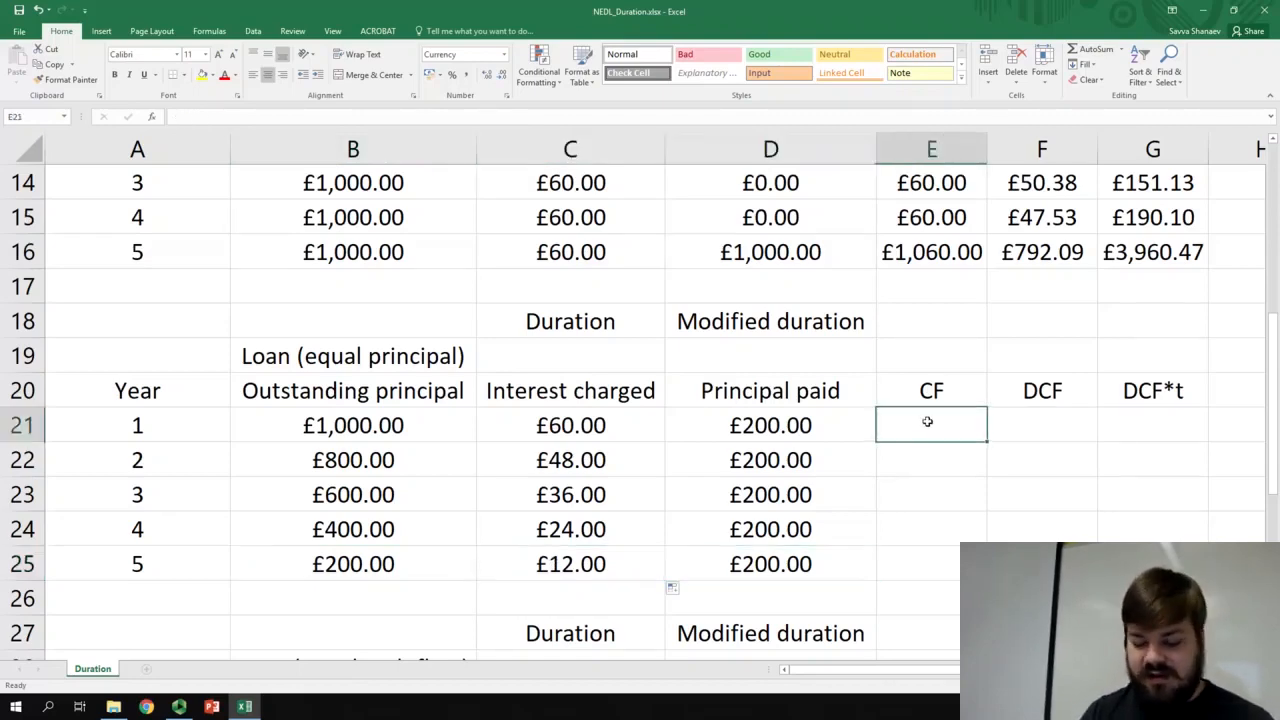
text(=)
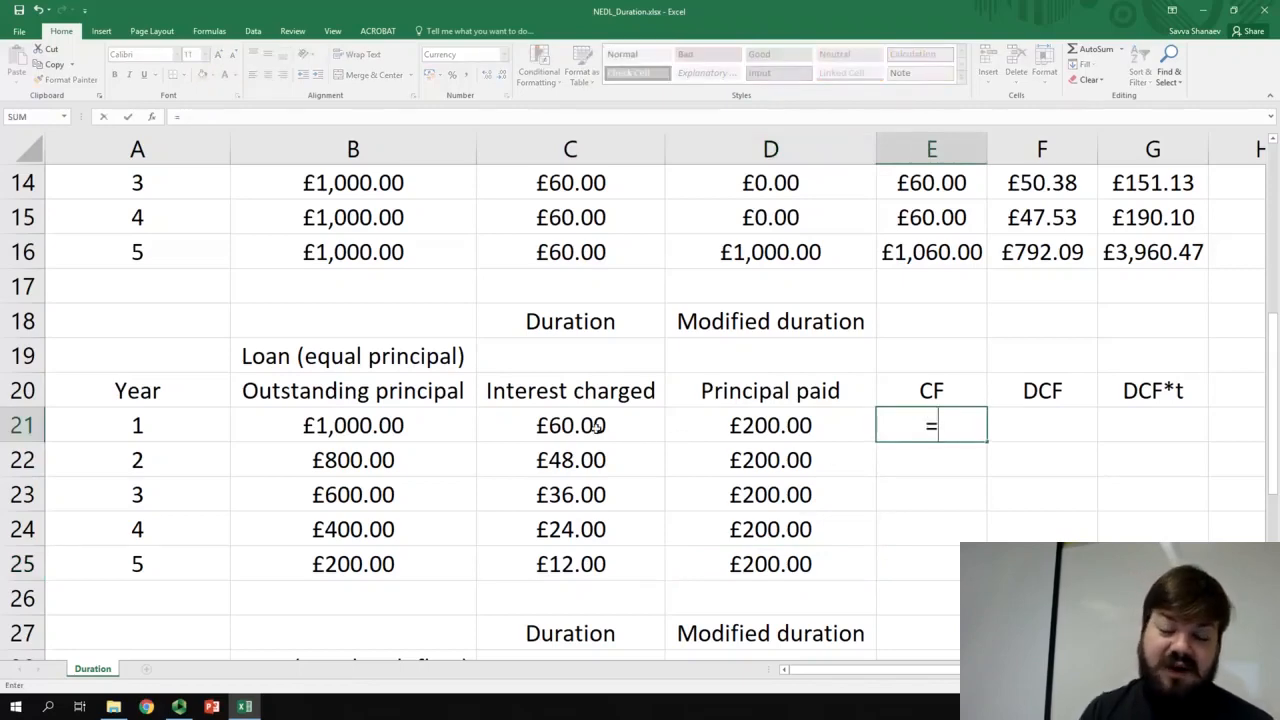
click(597, 426)
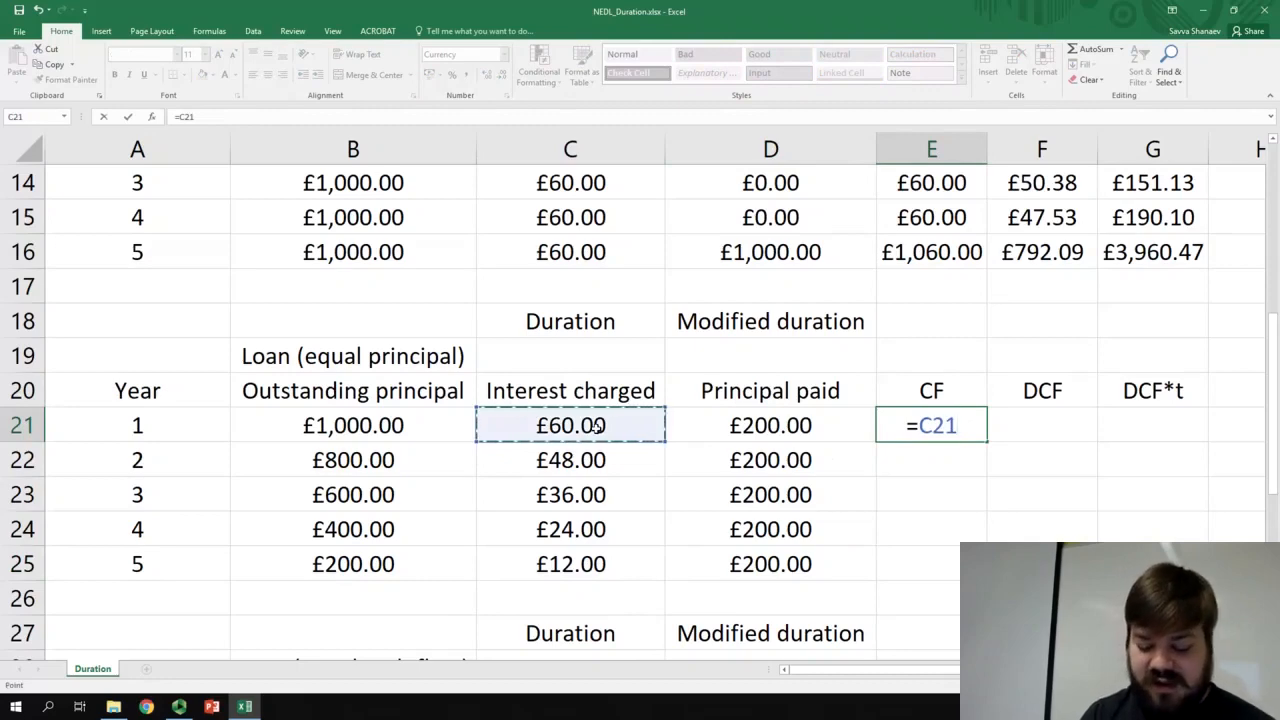
text(+)
click(731, 426)
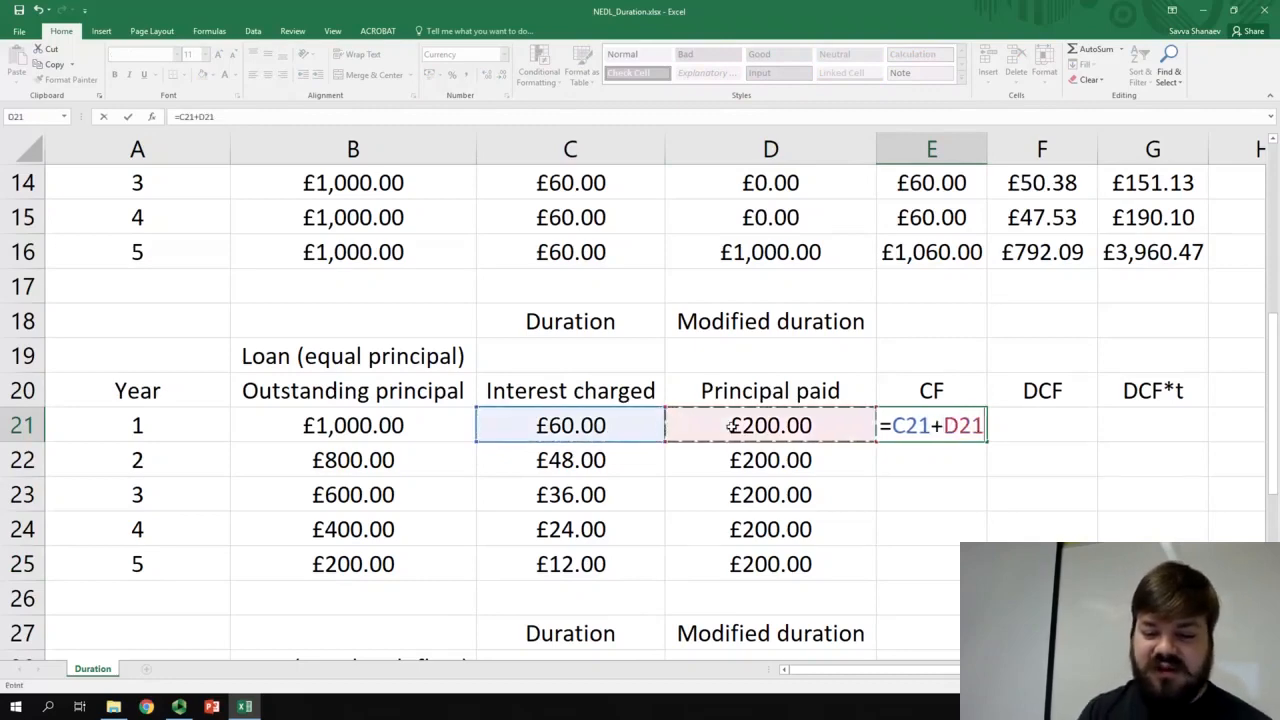
key(ctrl+Return)
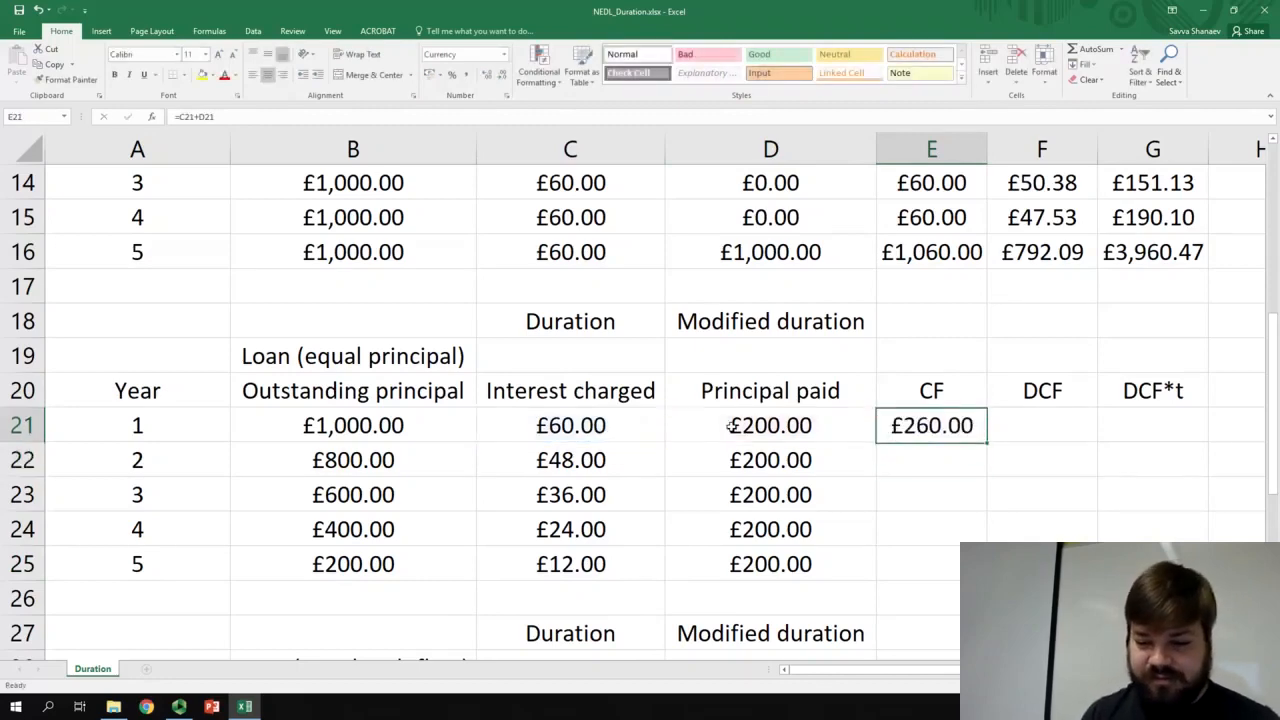
double_click(988, 443)
Step: Compare the bond's cash flows in E12:E16 with the loan's in E21:E25, including the loan's principal and interest components
scroll(968, 369, up, 1)
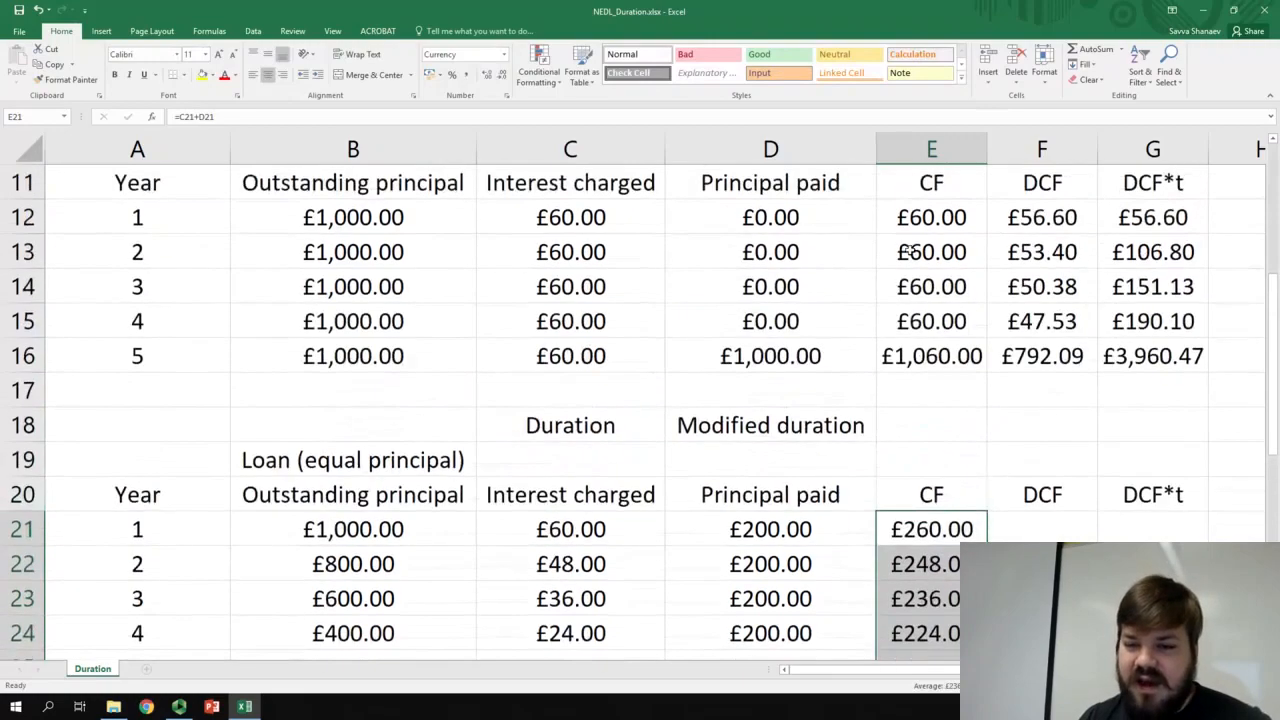
scroll(968, 369, up, 1)
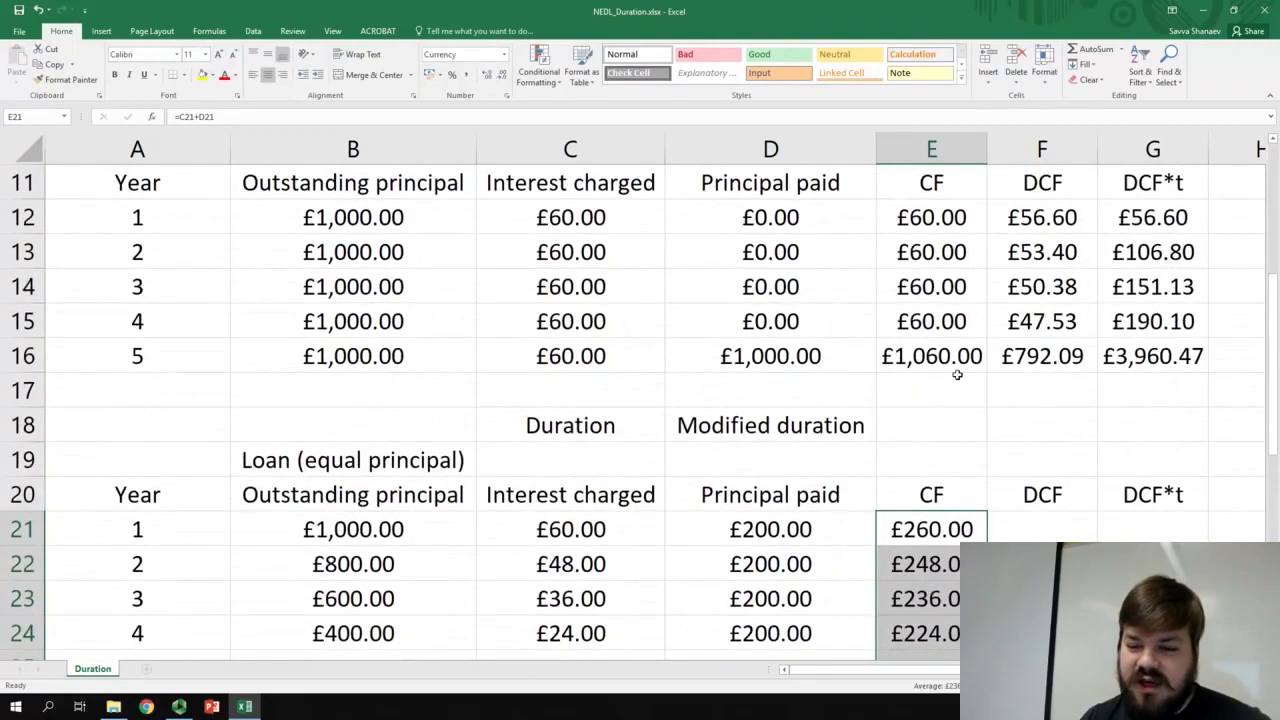
scroll(960, 371, down, 1)
scroll(960, 400, up, 1)
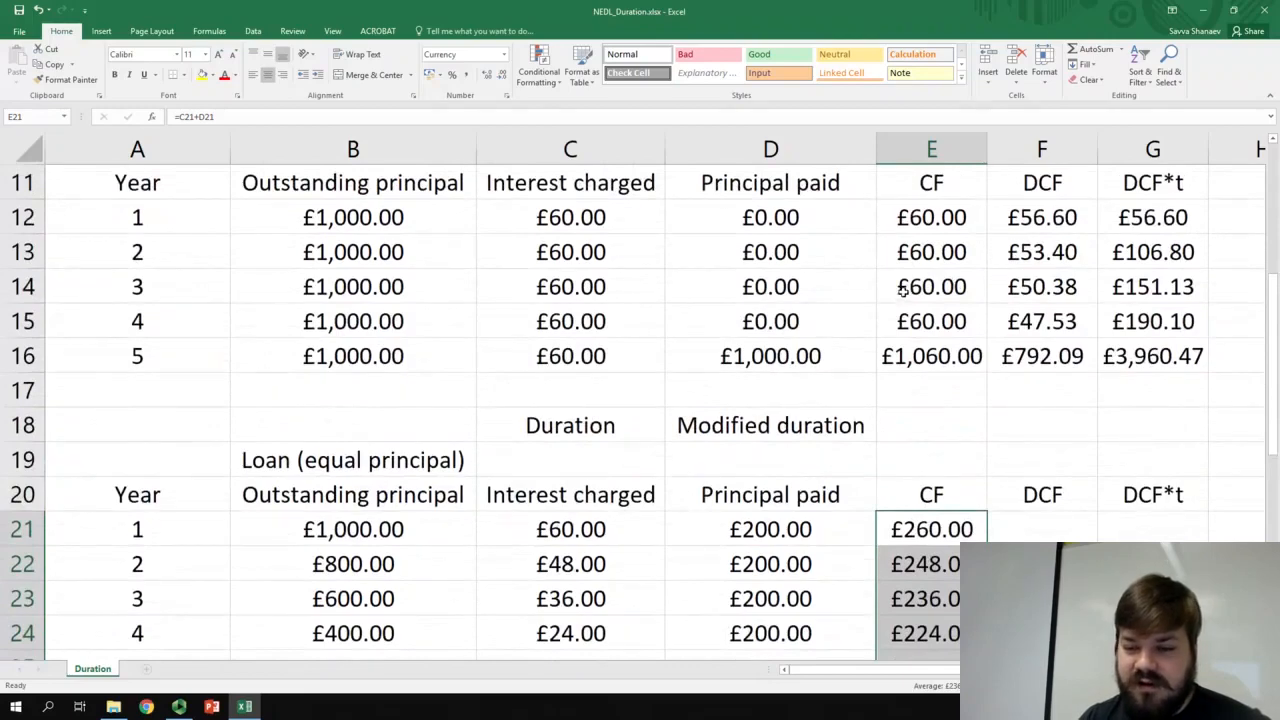
click(930, 360)
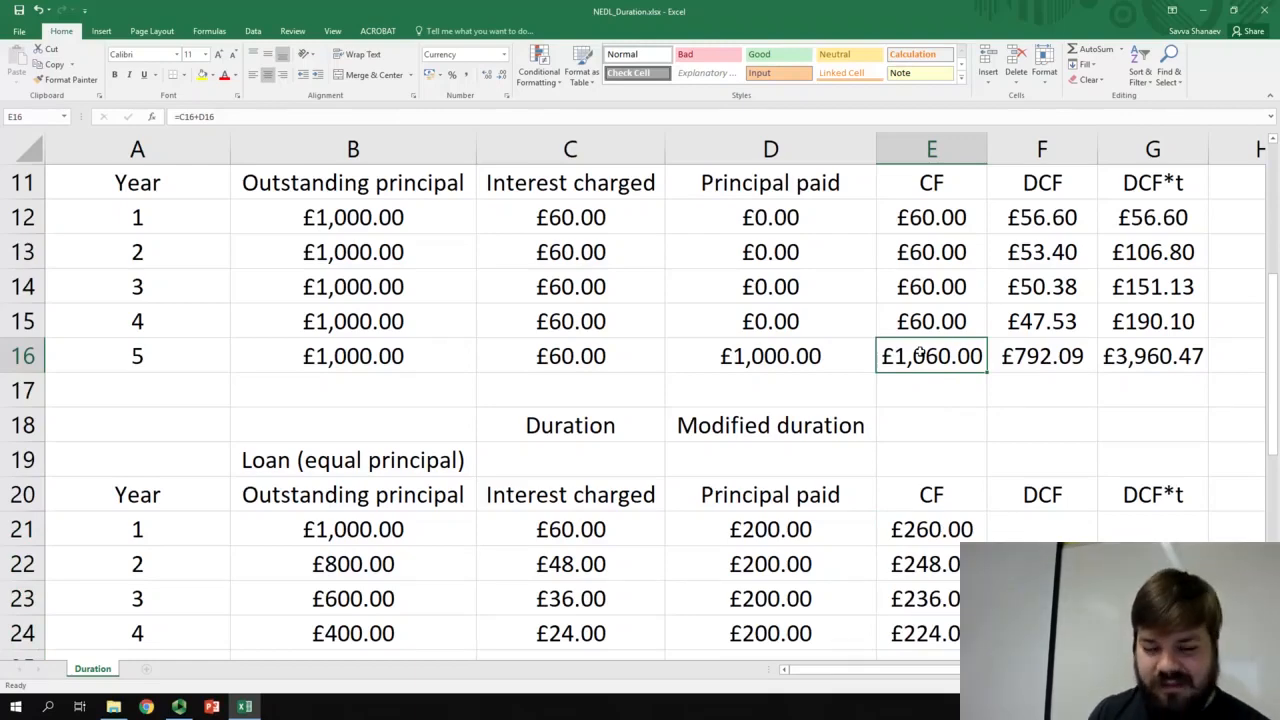
scroll(920, 350, down, 2)
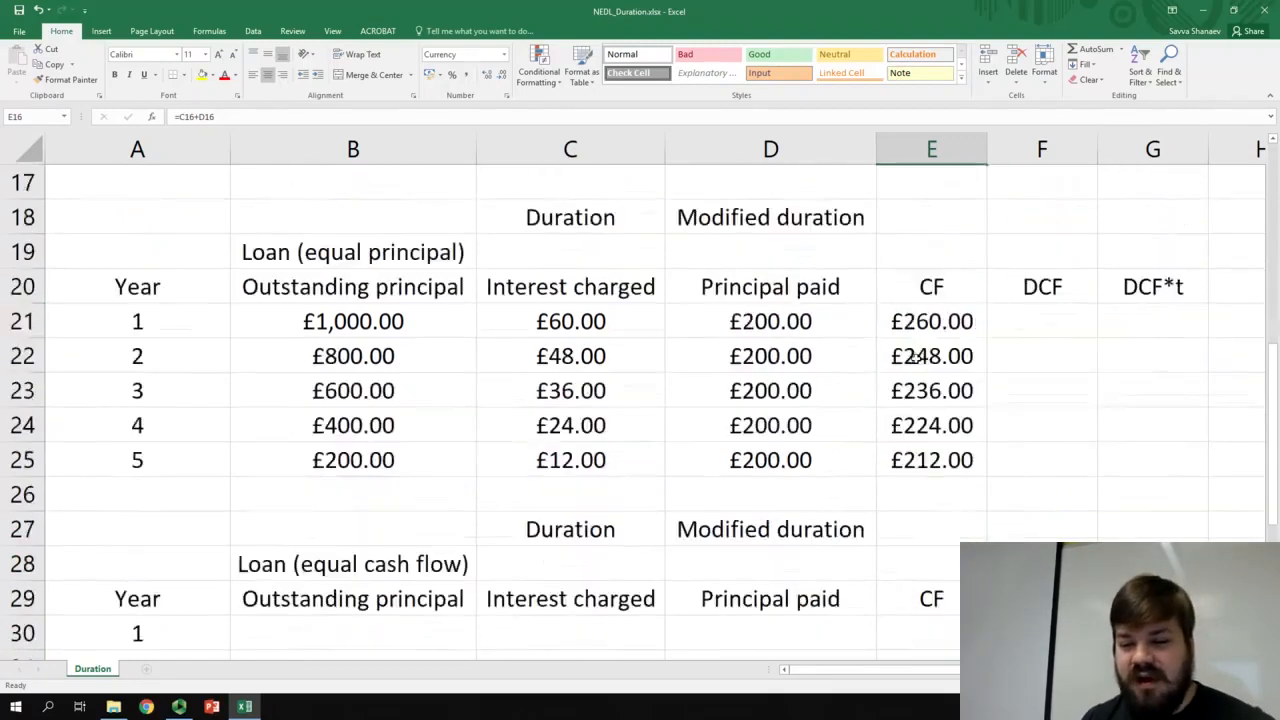
drag(928, 330, 952, 470)
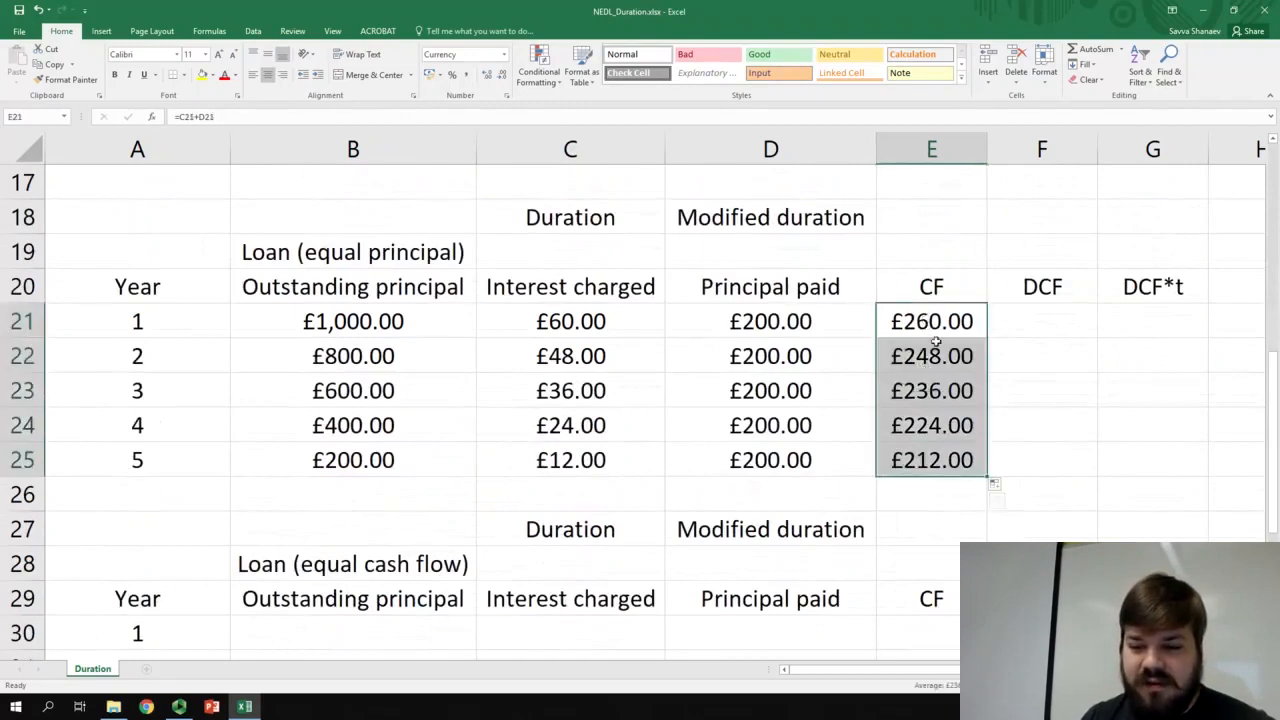
drag(806, 318, 813, 442)
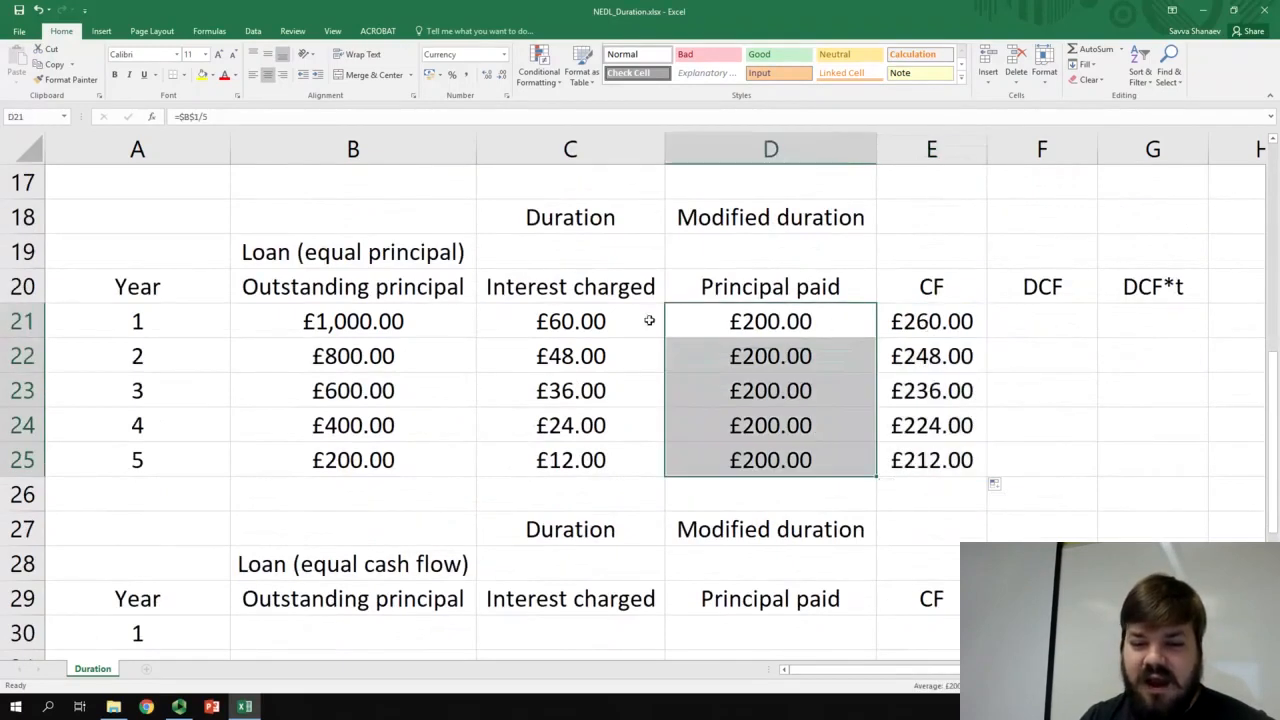
drag(618, 320, 600, 462)
drag(921, 317, 926, 460)
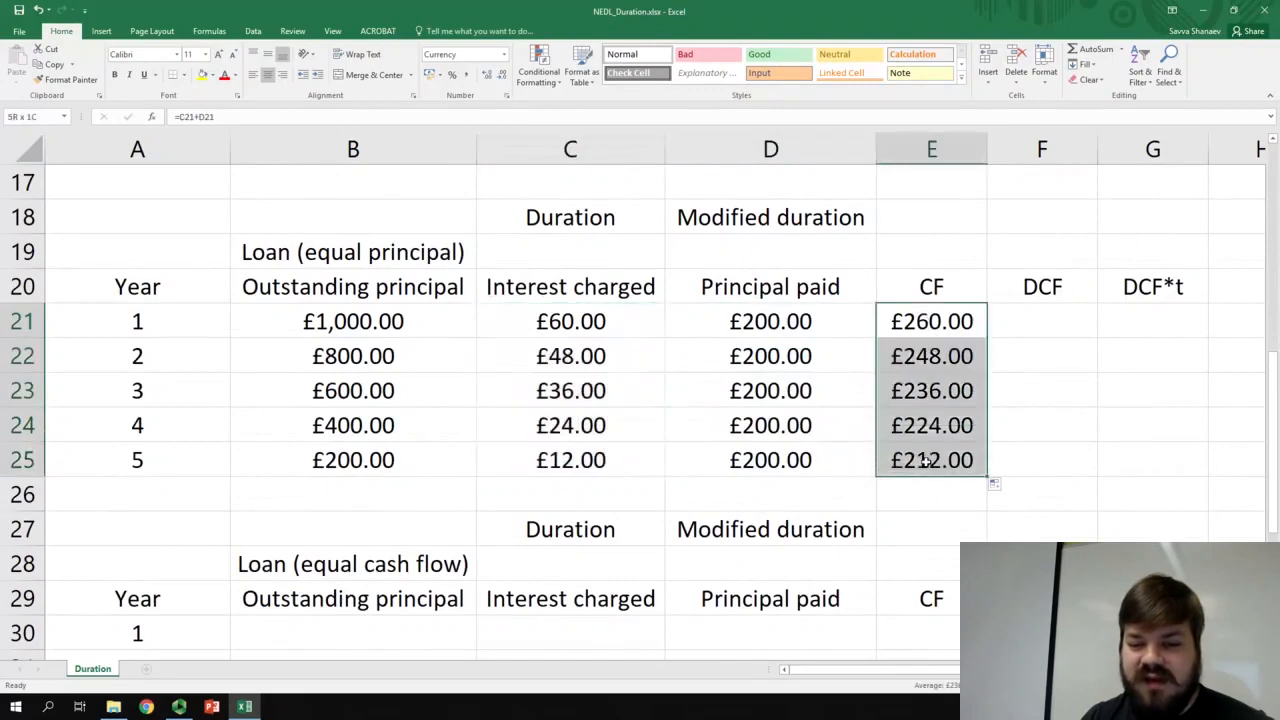
click(930, 320)
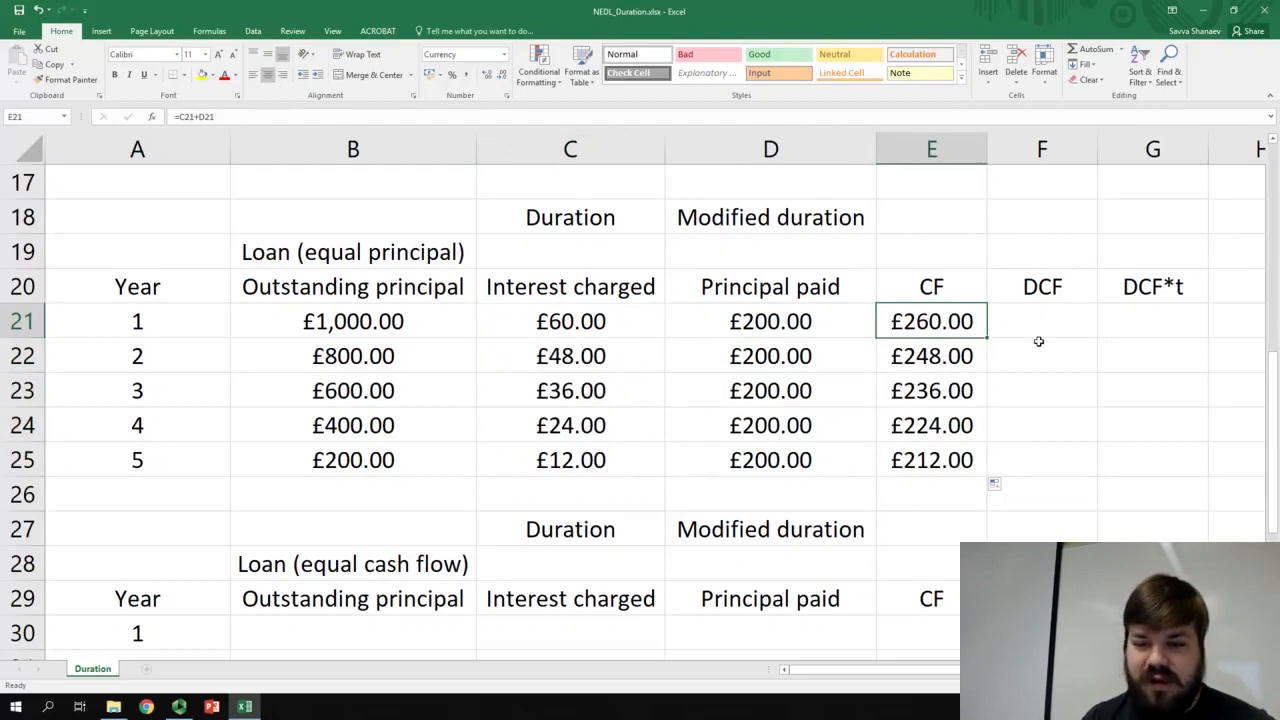
Step: Calculate the loan's year 1 discounted cash flow in F21 as =E21/(1+$B$3)^A21 and fill the formula down to F25
scroll(1039, 414, up, 1)
click(1039, 414)
text(=)
key(Left)
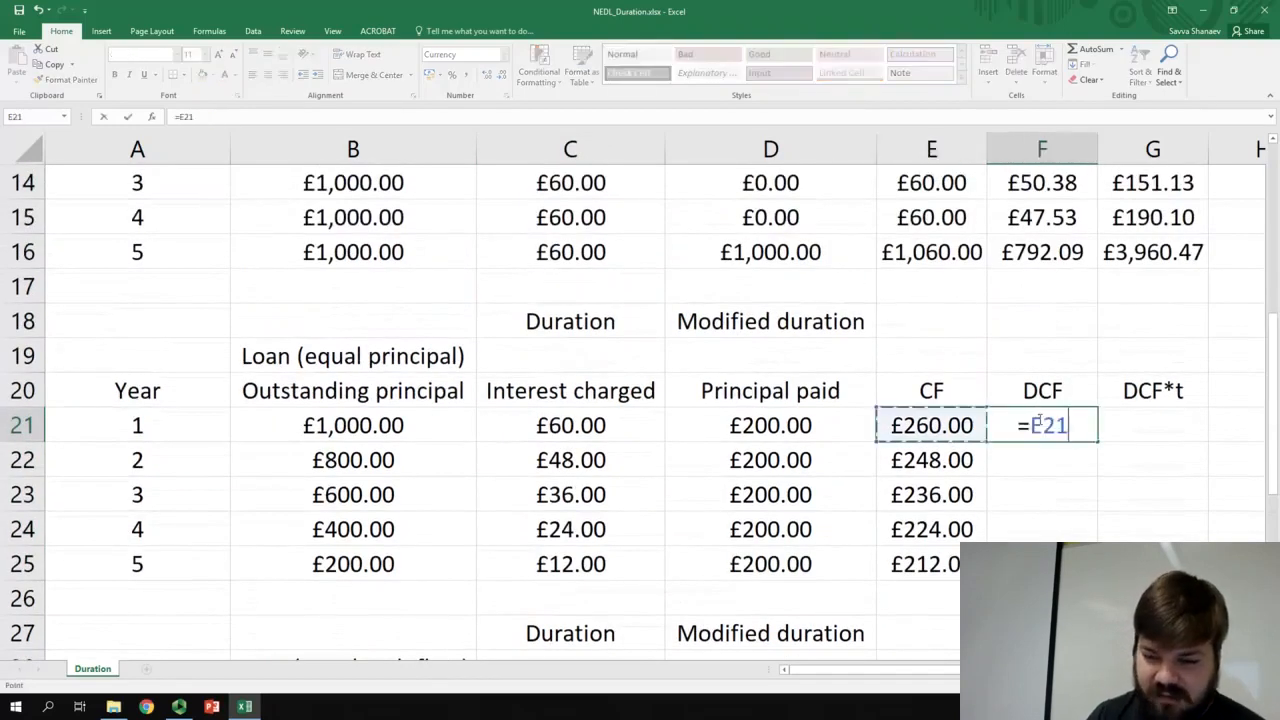
text(/(1+)
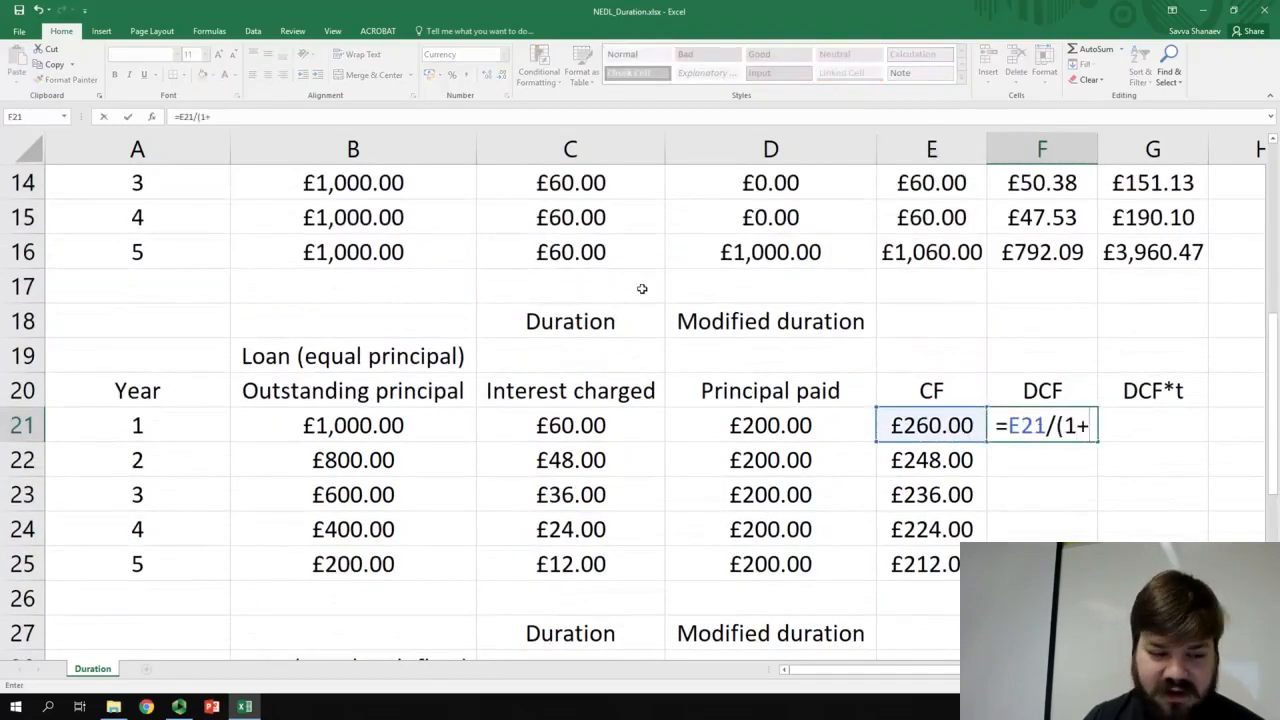
scroll(571, 486, up, 4)
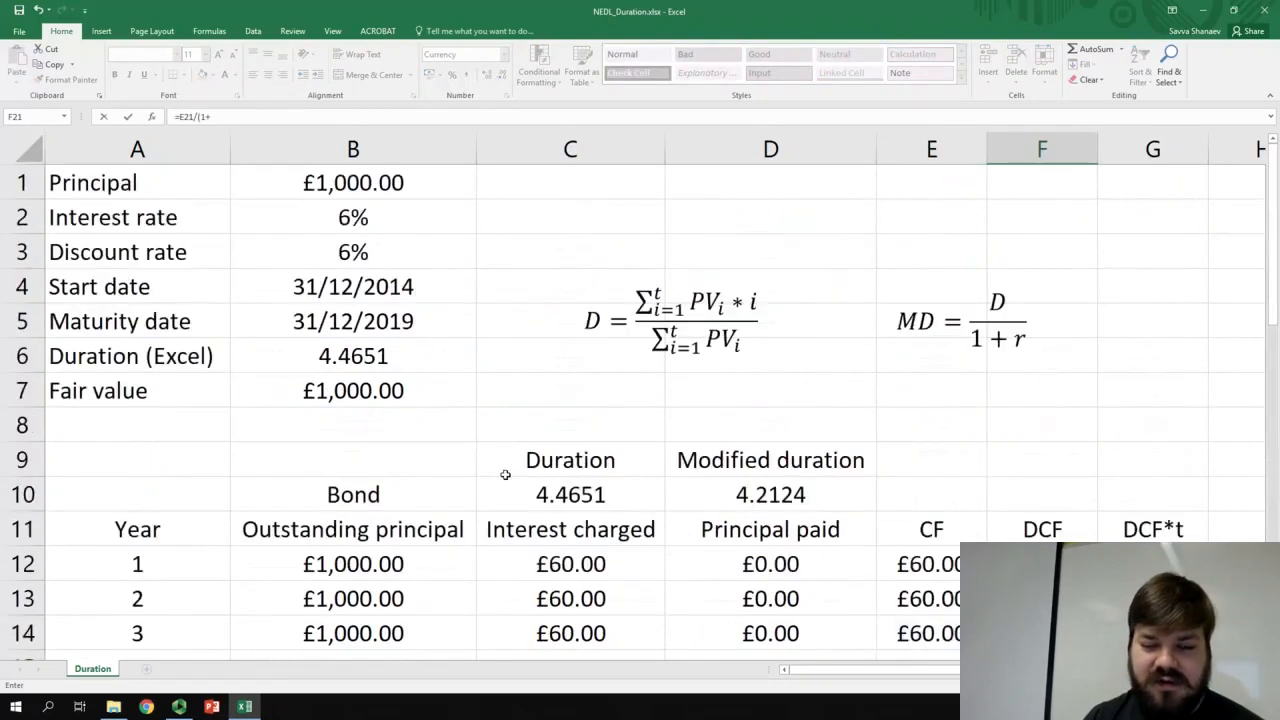
click(343, 248)
key(F4)
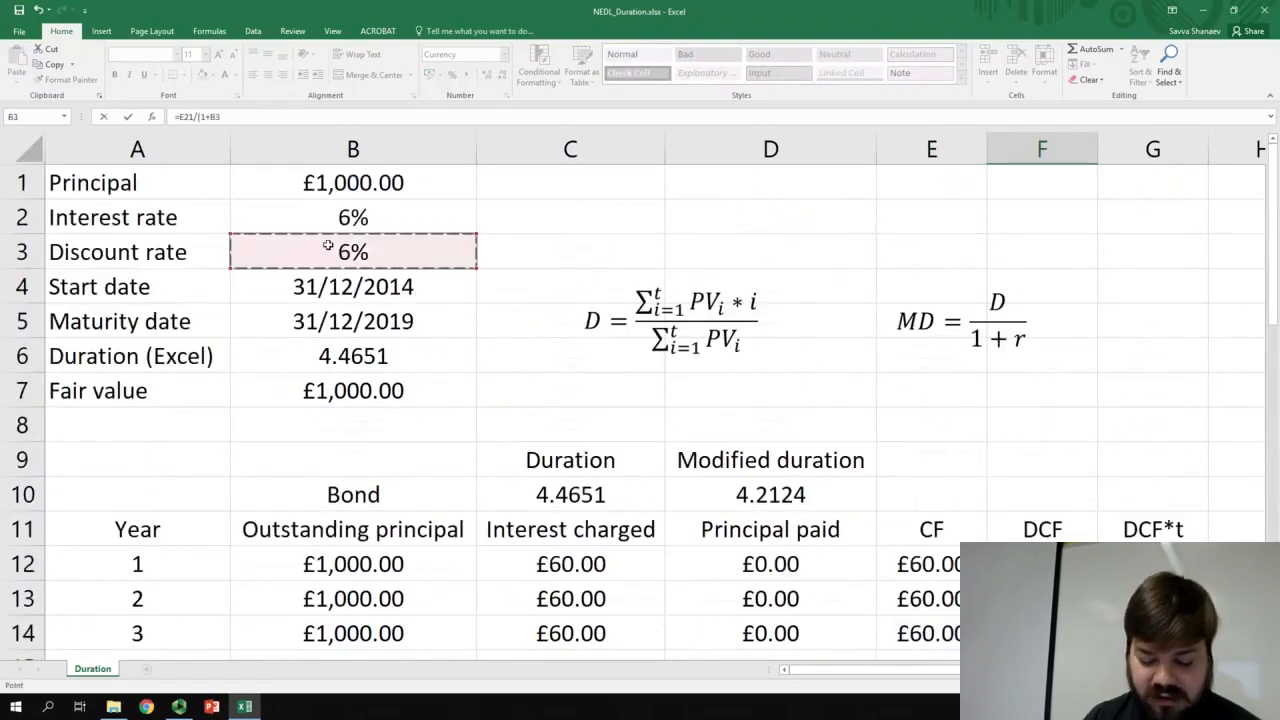
scroll(328, 246, down, 4)
text()^)
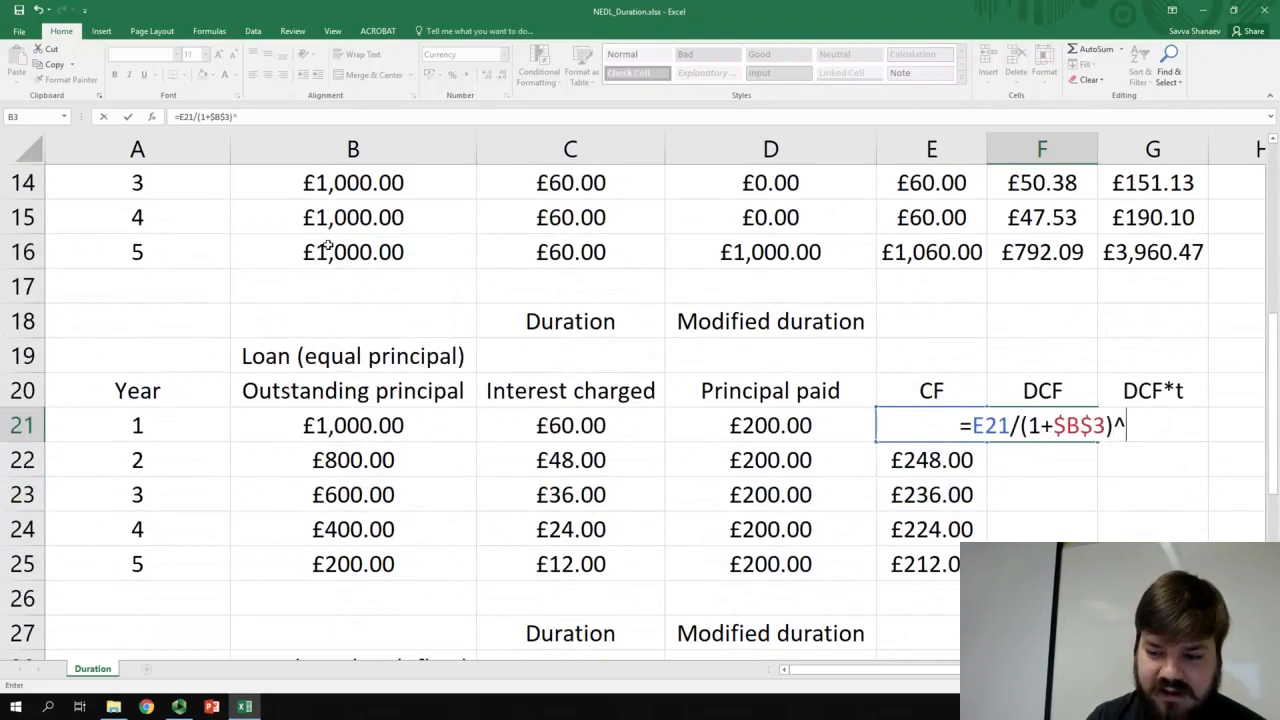
click(106, 422)
key(ctrl+Return)
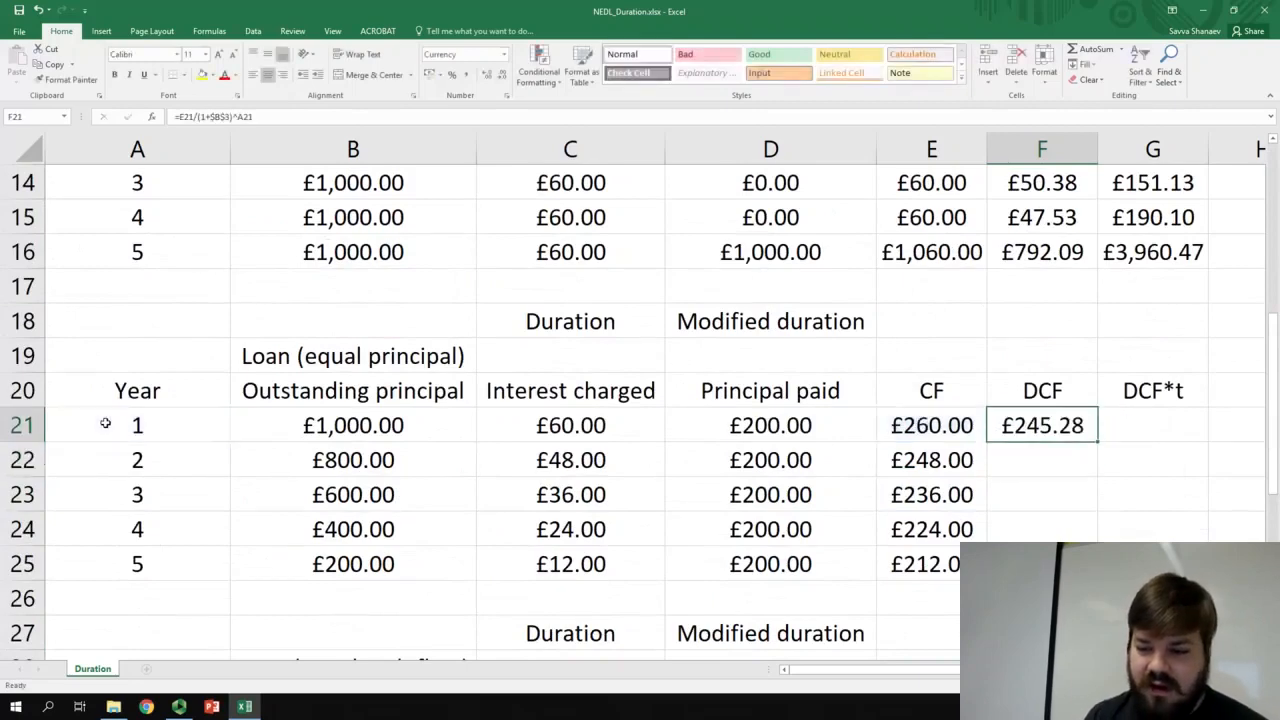
double_click(1097, 442)
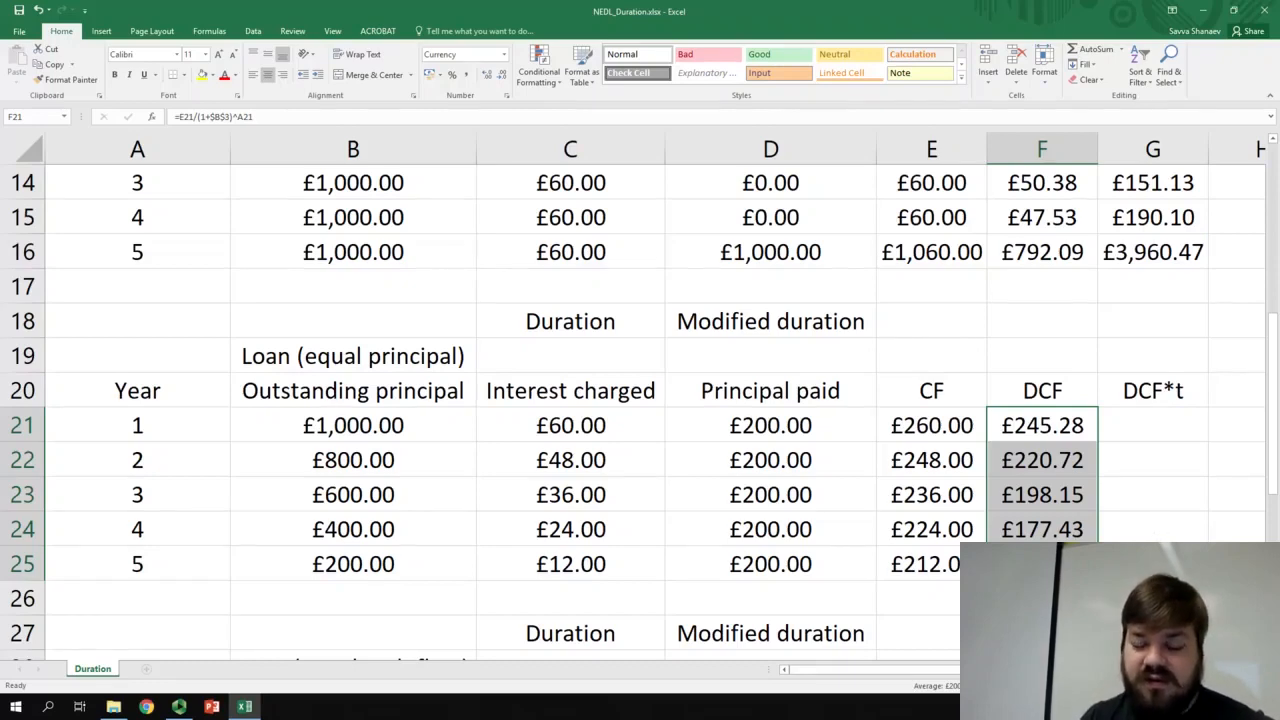
Step: Calculate the loan's year 1 DCF*t in G21 as =F21*A21 and fill the formula down to G25
scroll(1057, 528, up, 1)
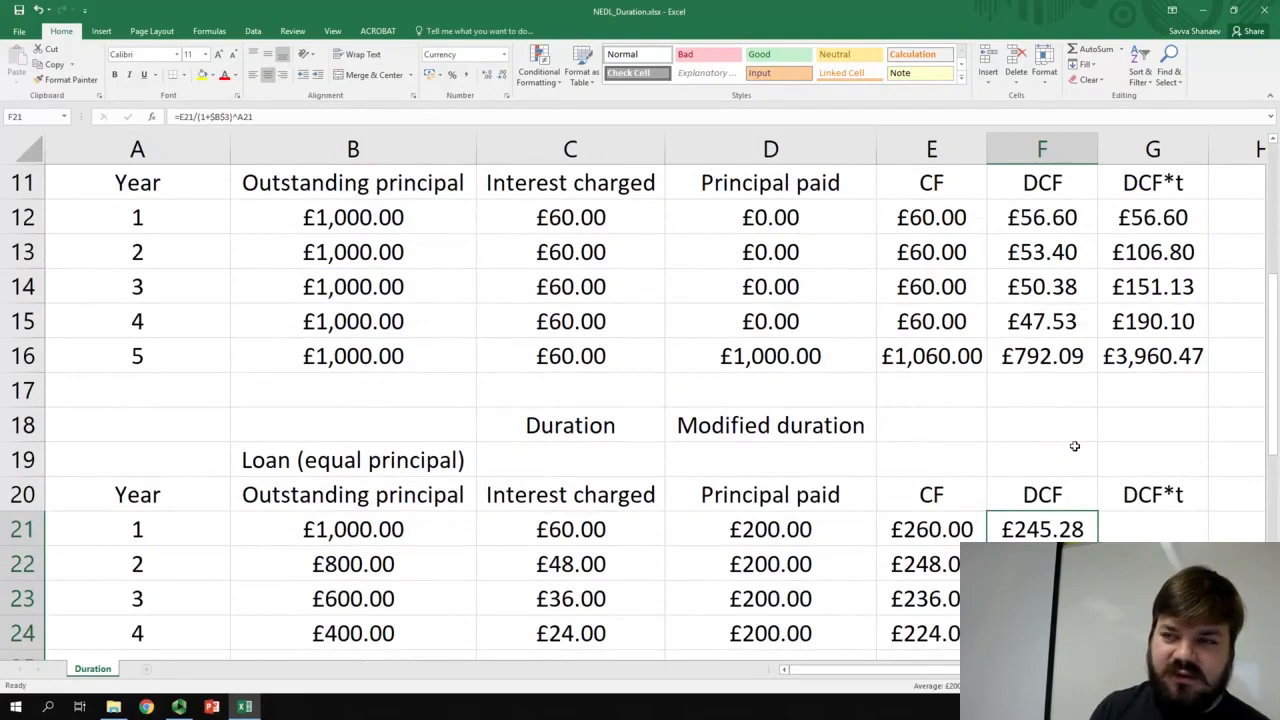
scroll(1074, 446, down, 1)
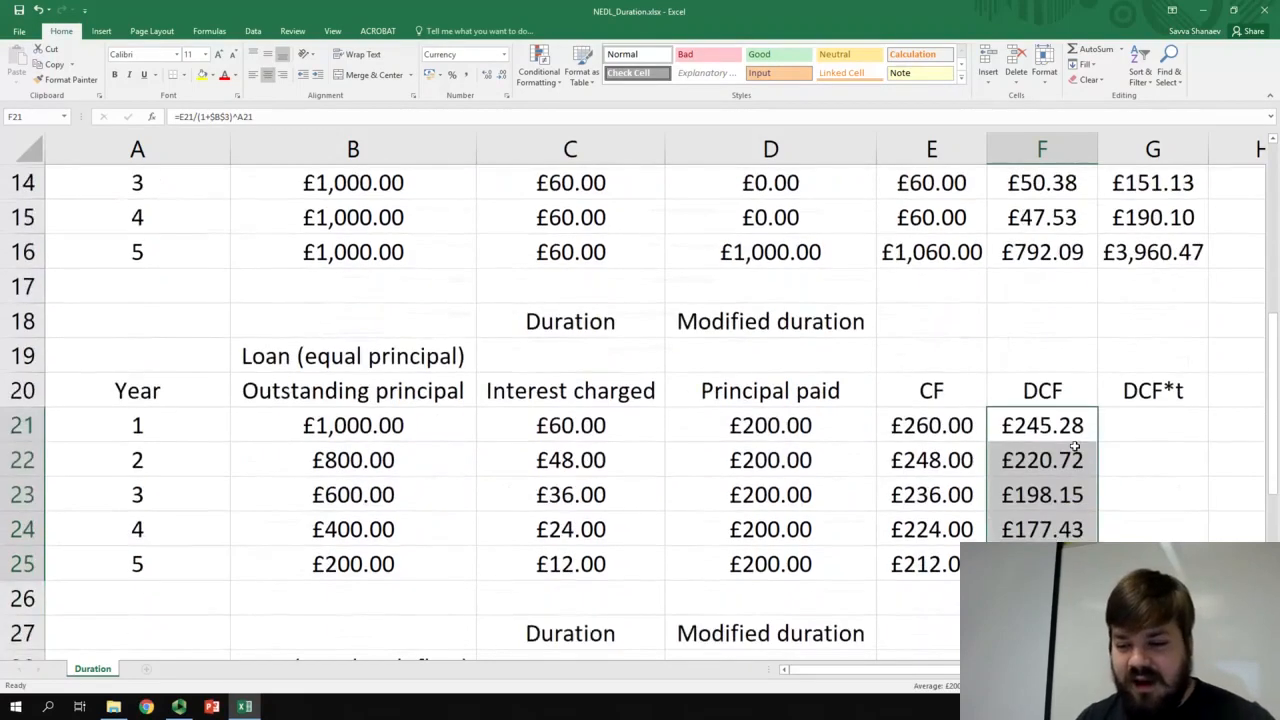
click(1151, 428)
text(=)
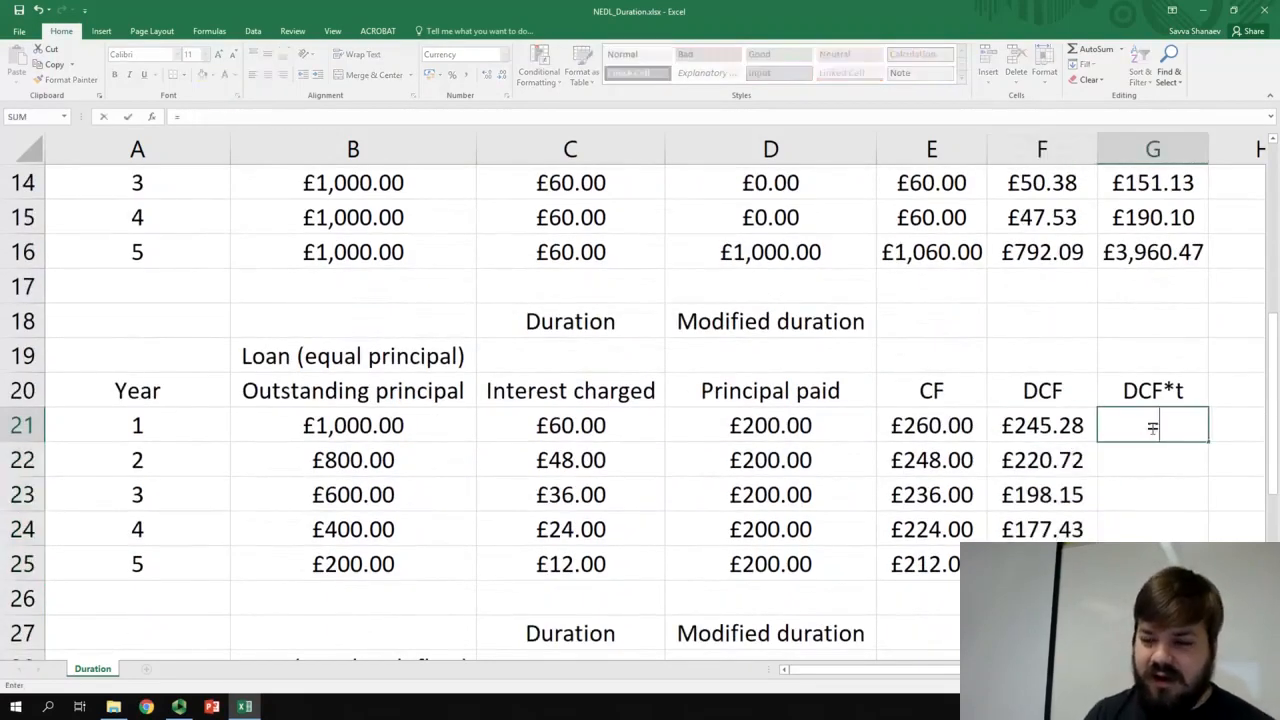
click(1040, 426)
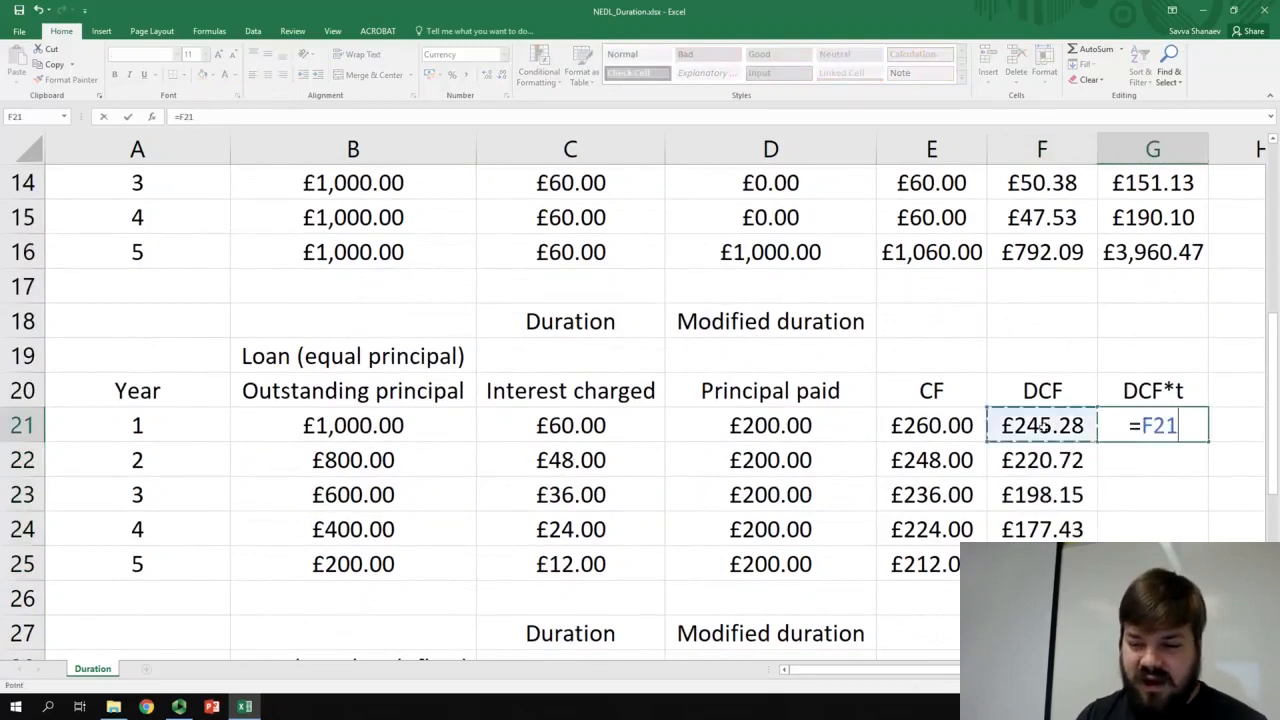
text(*)
click(185, 428)
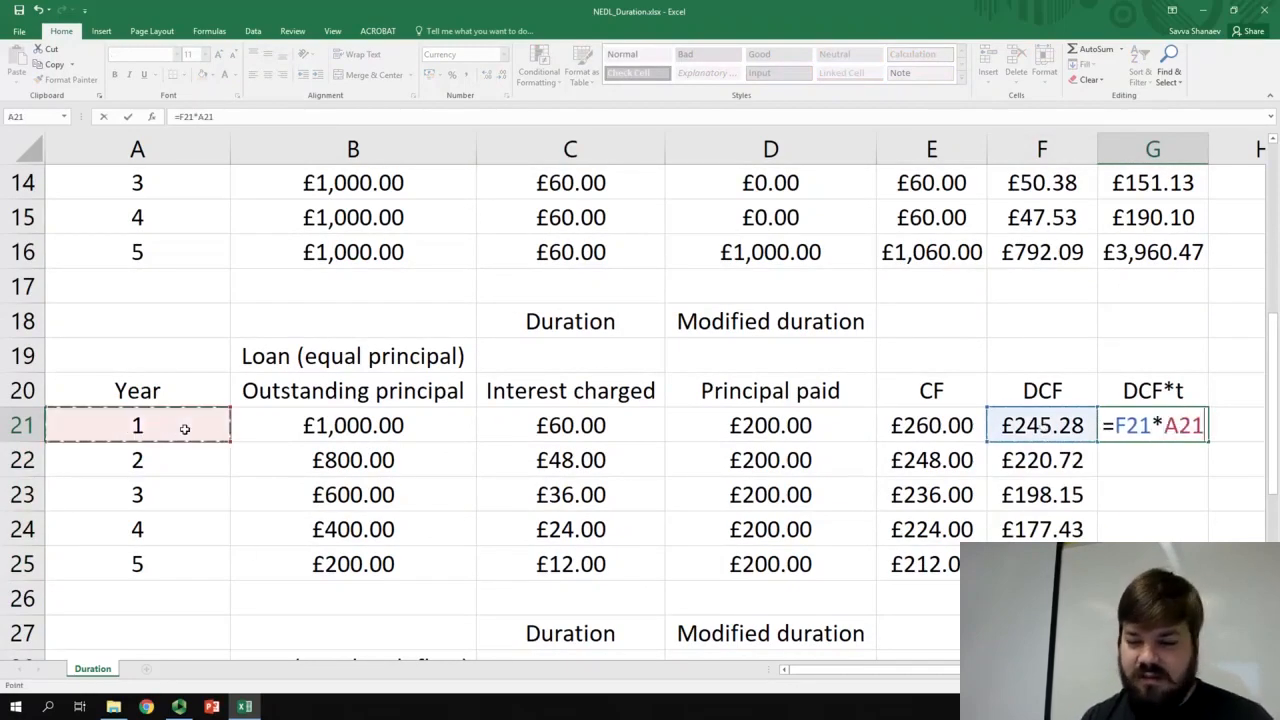
key(Return)
key(Up)
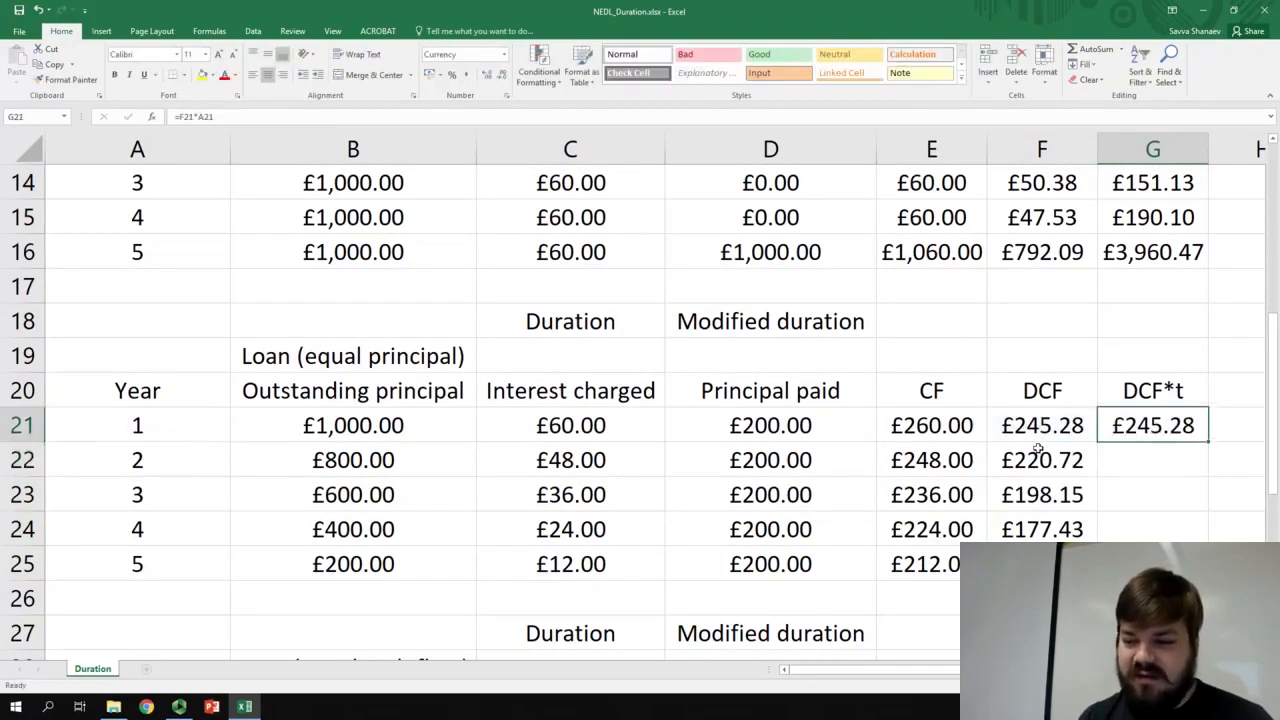
double_click(1208, 442)
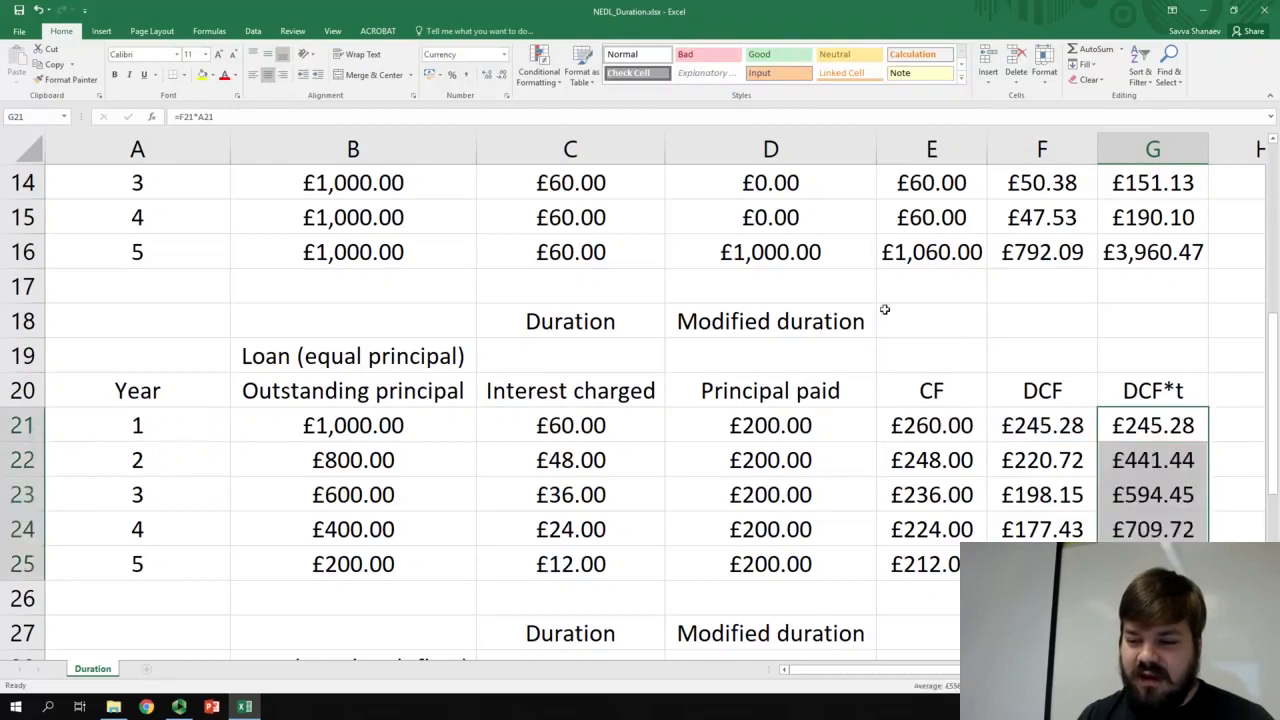
Step: Calculate the equal principal loan's duration in C19 as =SUM(G21:G25)/SUM(F21:F25)
click(613, 347)
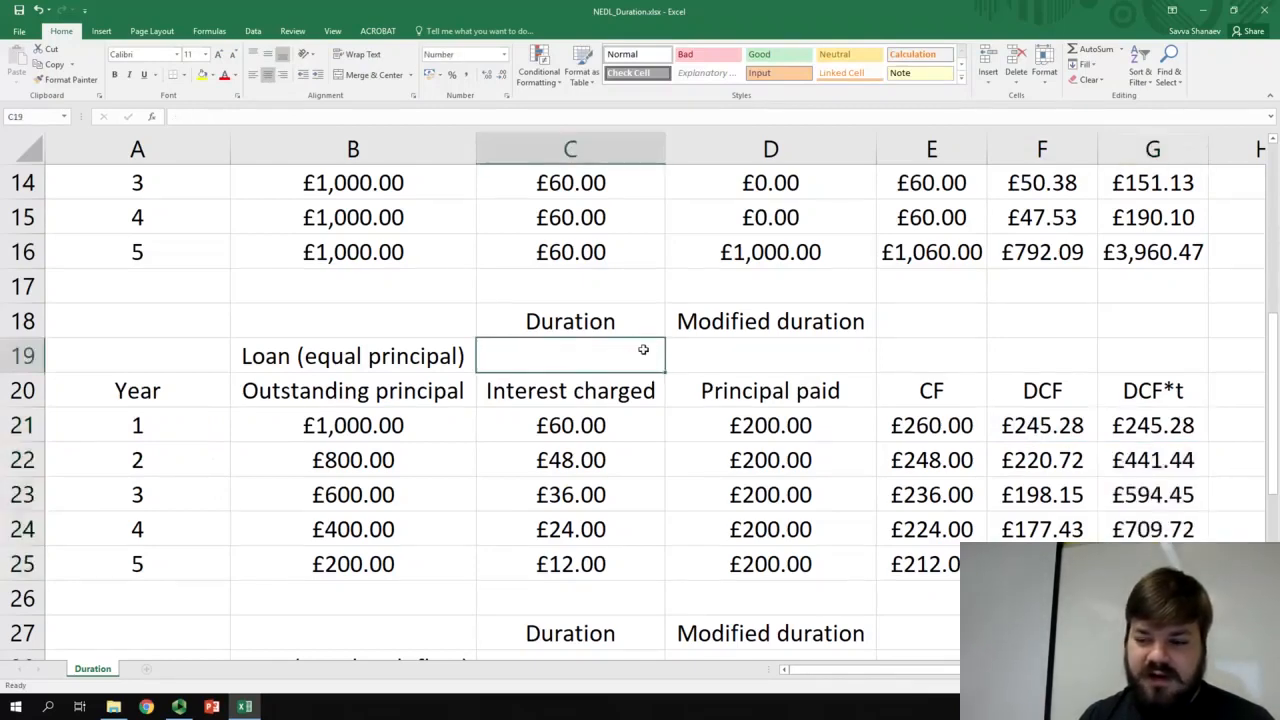
text(=)
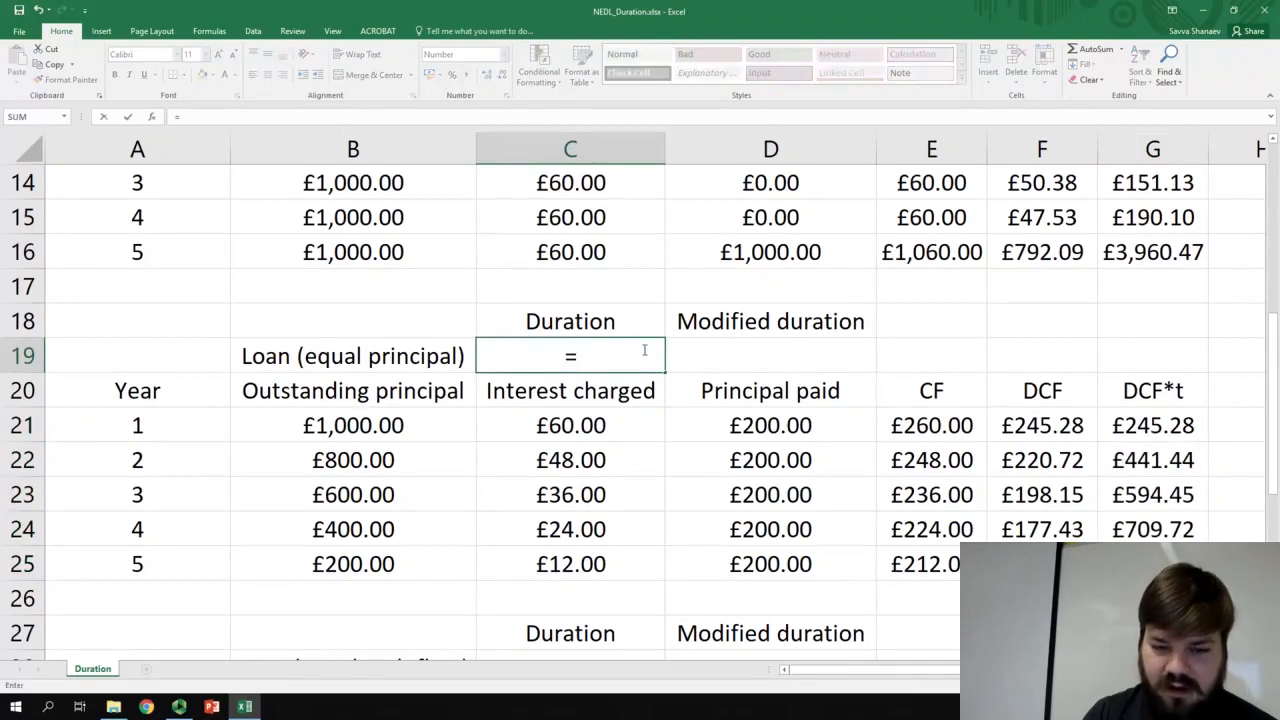
text(SUM()
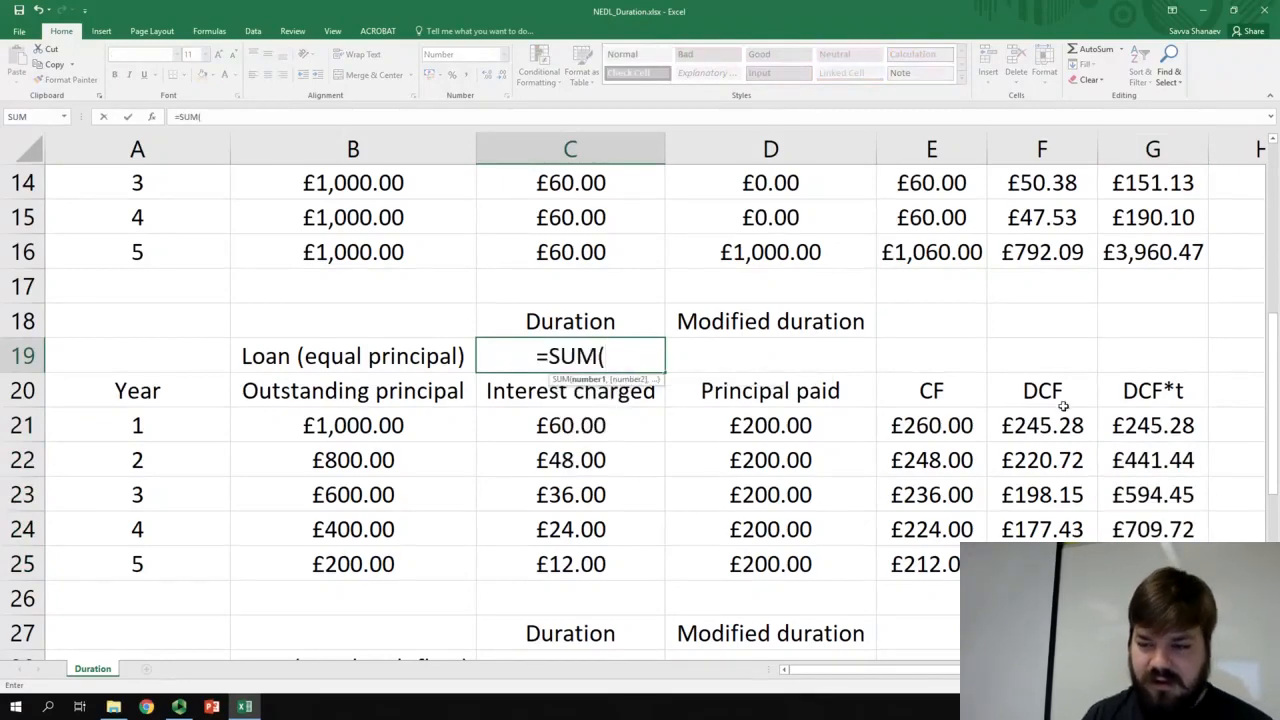
drag(1166, 425, 1166, 564)
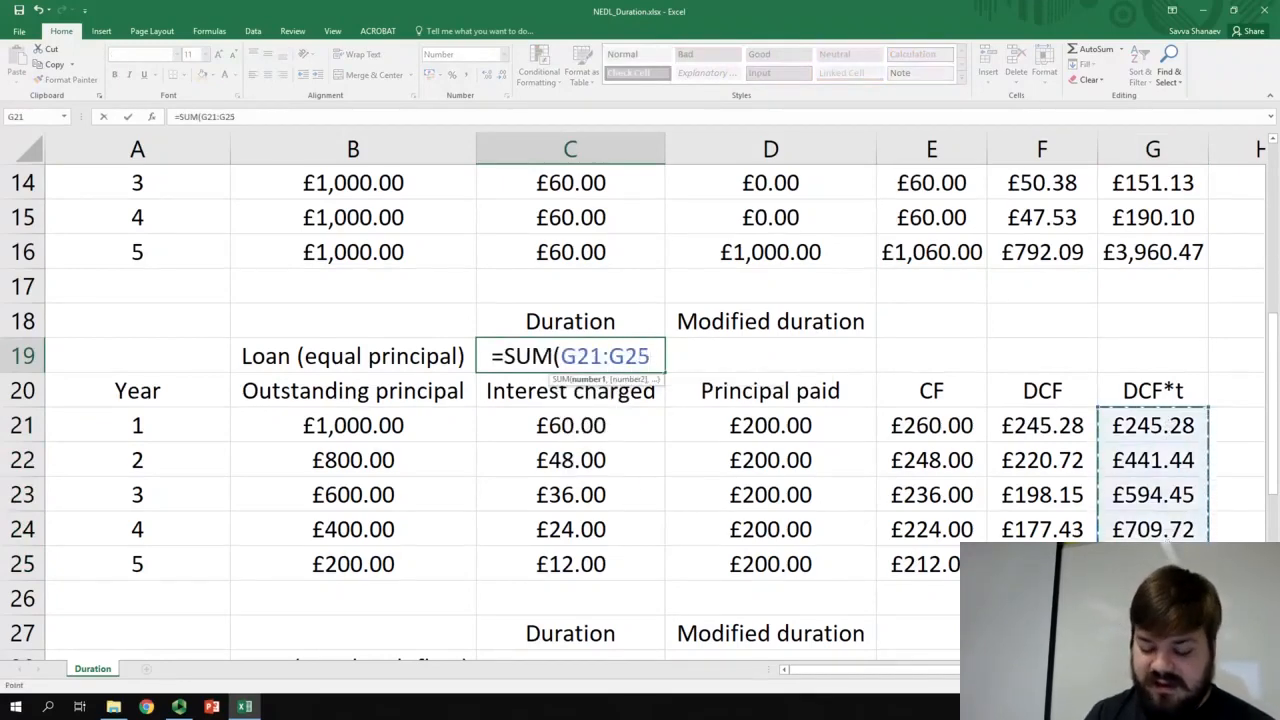
text()/SUM()
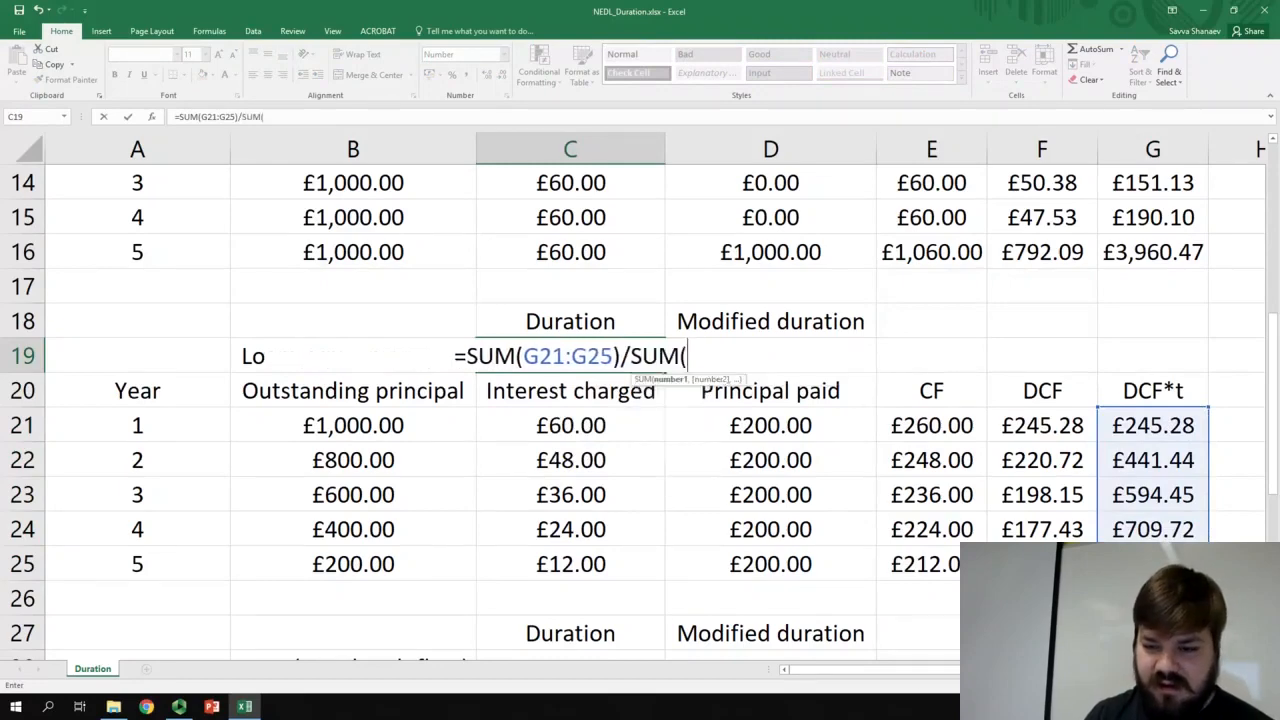
drag(1029, 428, 1040, 562)
text())
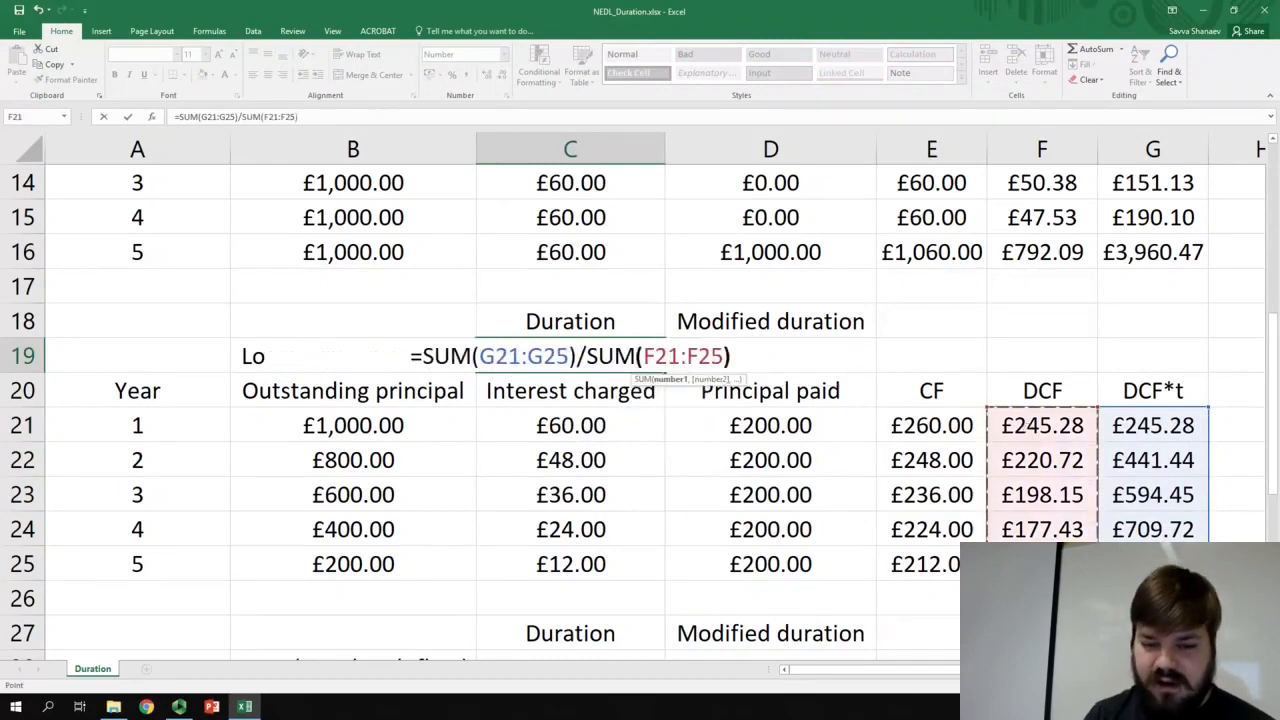
key(Return)
Step: Calculate the equal principal loan's modified duration in D19 as =C19/(1+B2)
scroll(910, 600, up, 2)
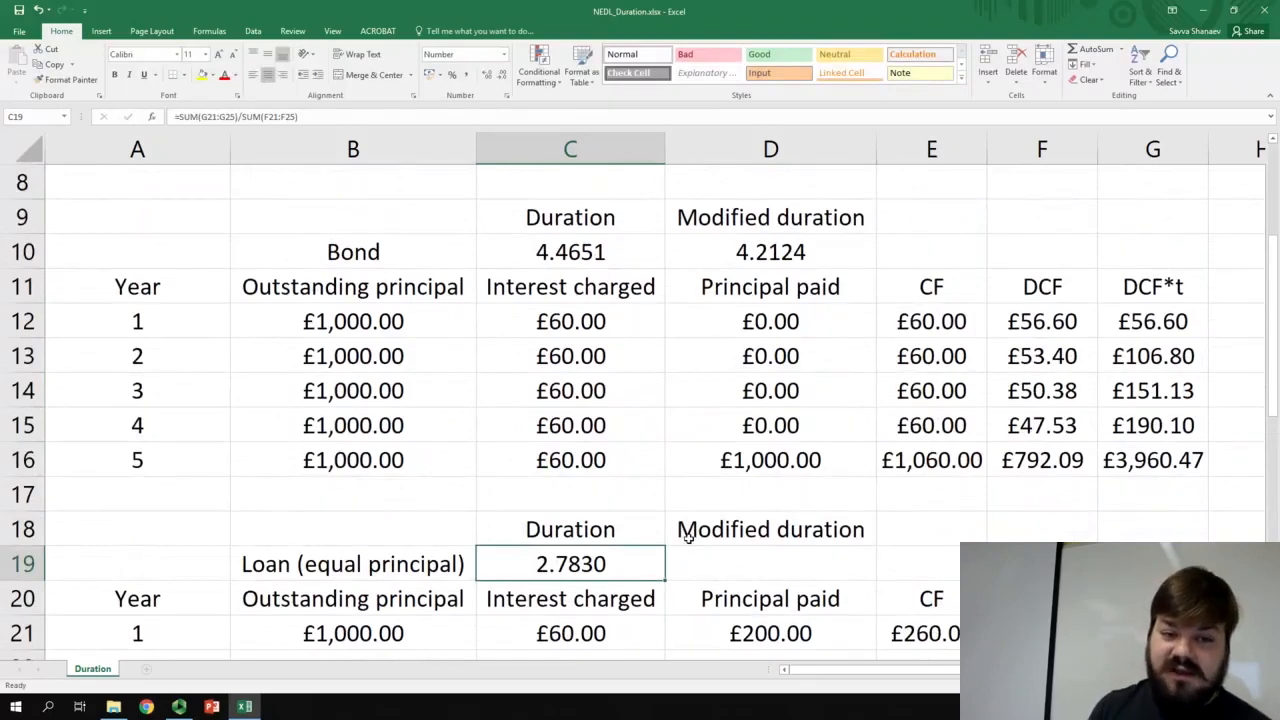
scroll(944, 394, down, 2)
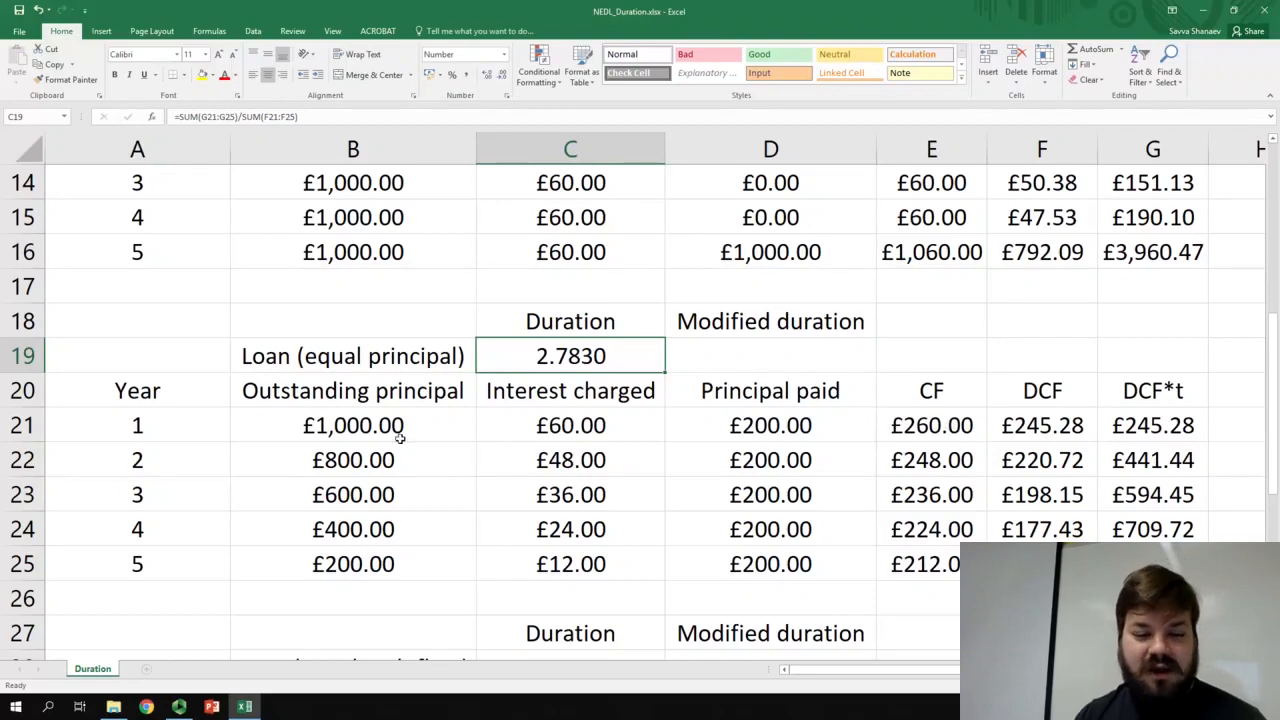
scroll(508, 452, up, 2)
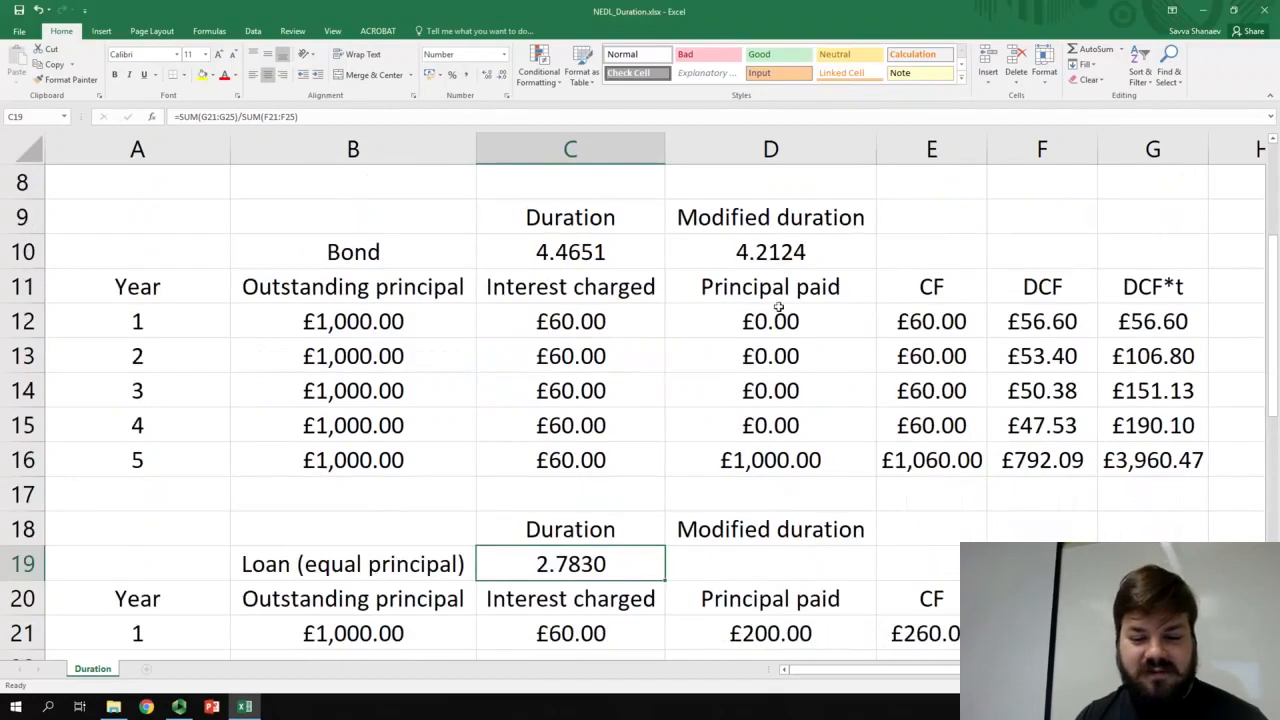
scroll(777, 320, down, 1)
click(770, 454)
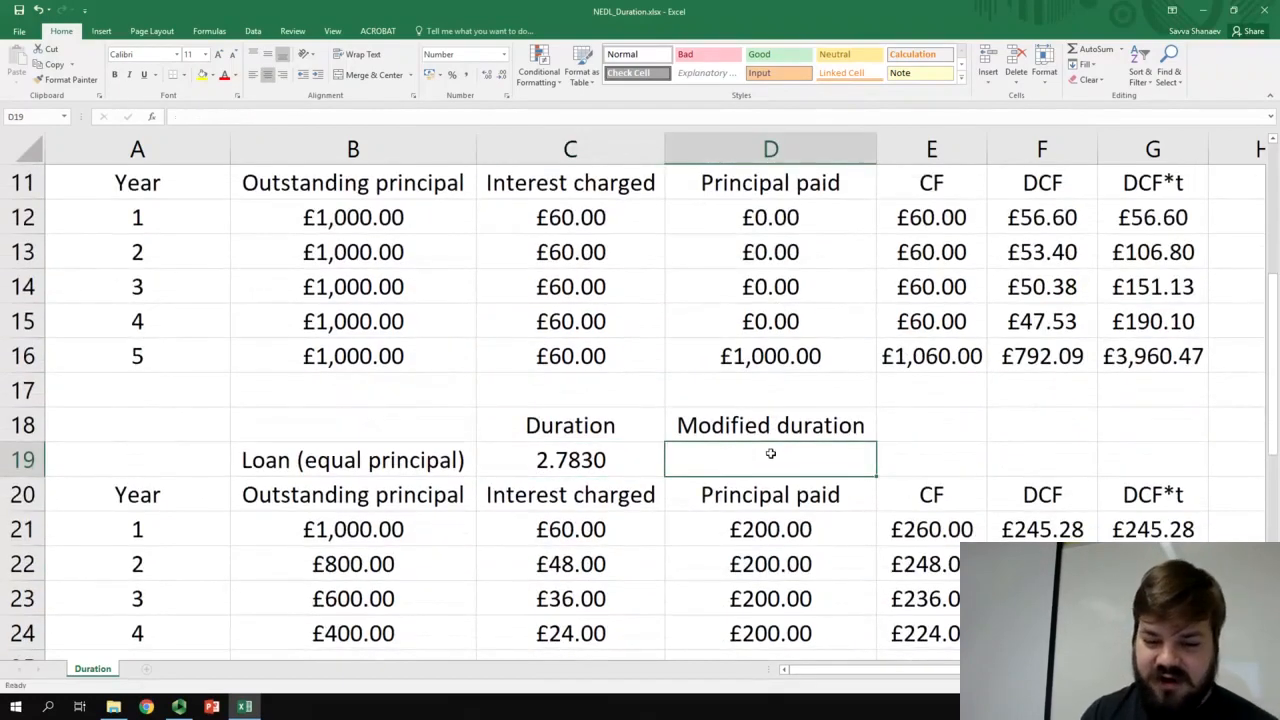
text(=)
key(Left)
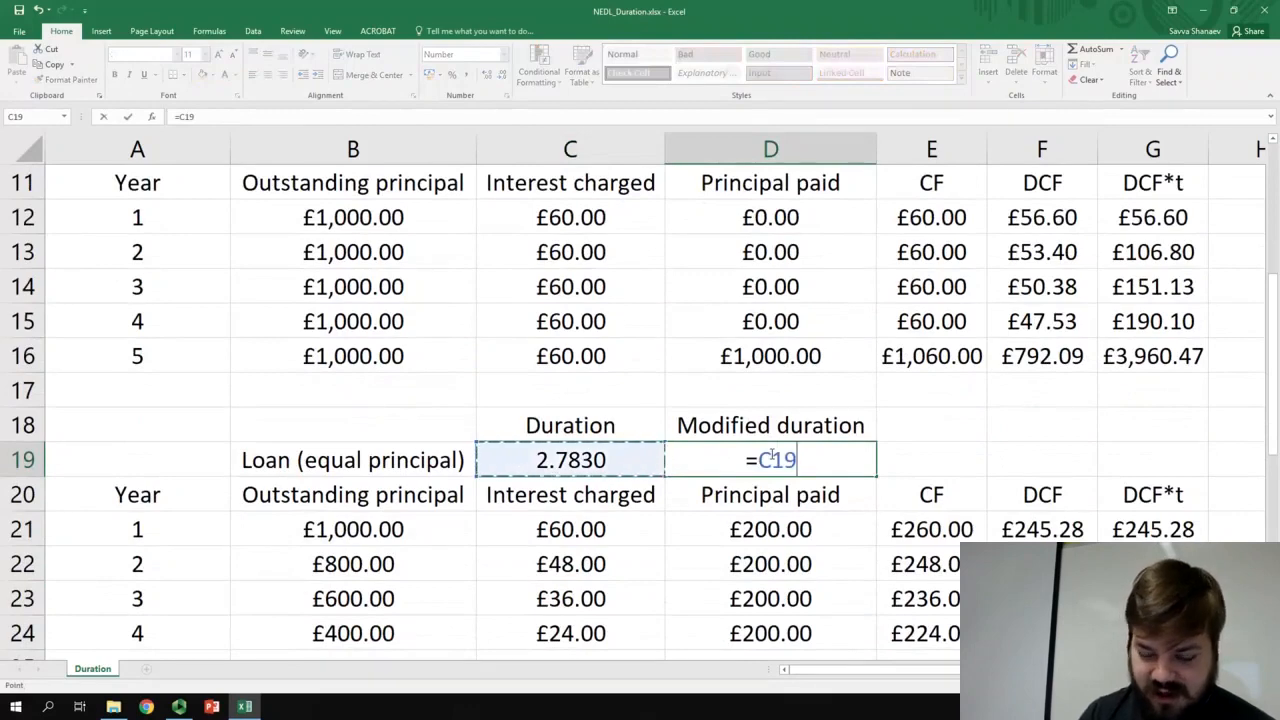
text(/(1+)
scroll(671, 419, up, 4)
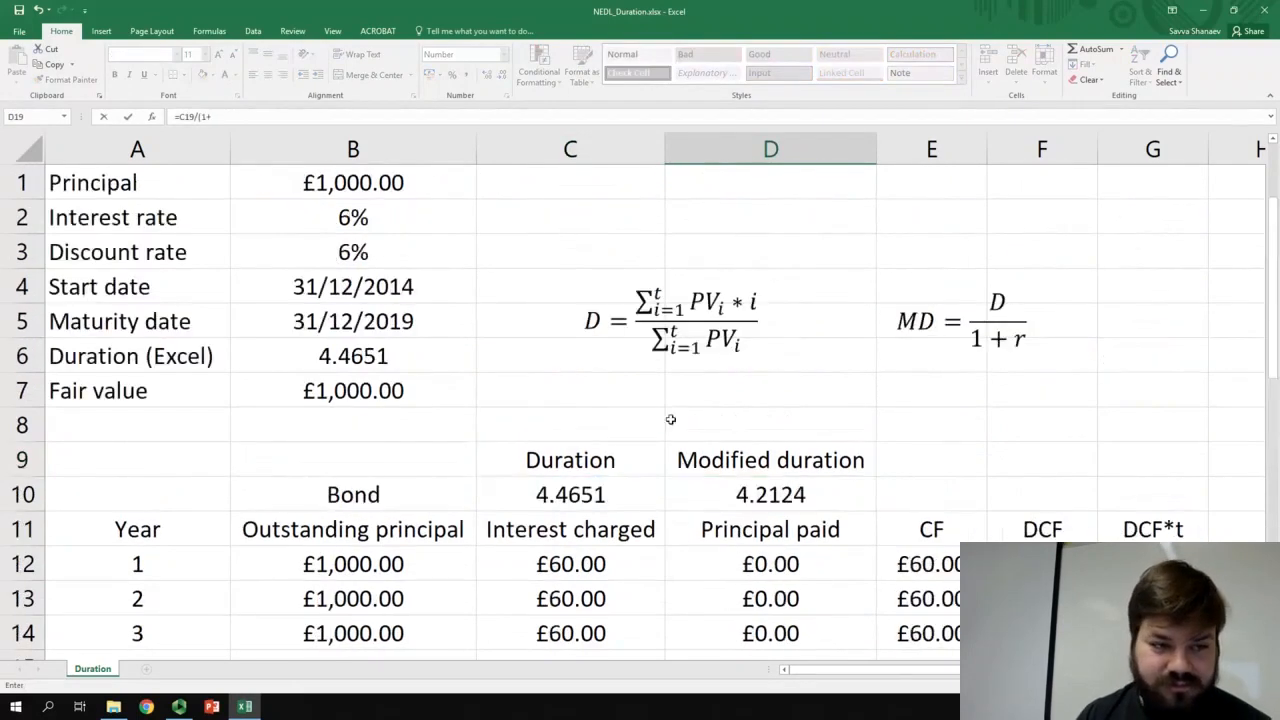
click(388, 216)
text())
key(ctrl+Return)
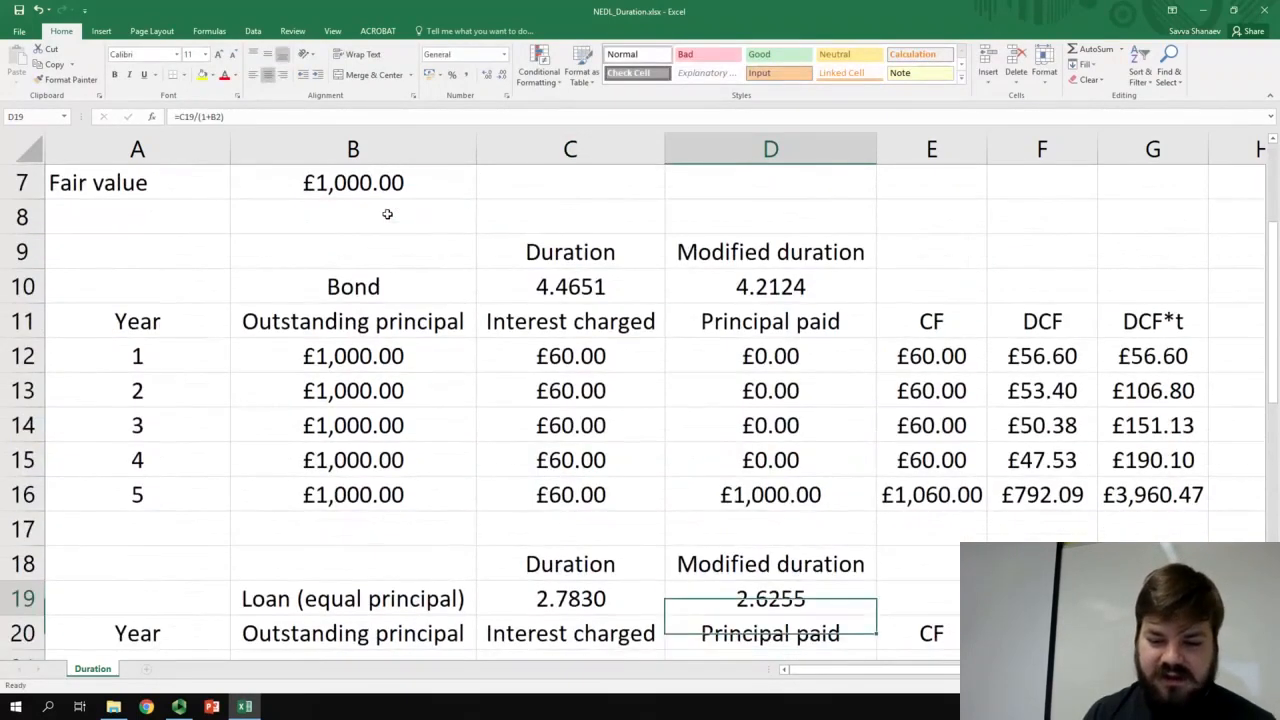
Step: Begin the equal cash flow loan's year 1 cash flow formula in E30 with principal times interest rate, =$B$1*$B$2
scroll(616, 408, down, 1)
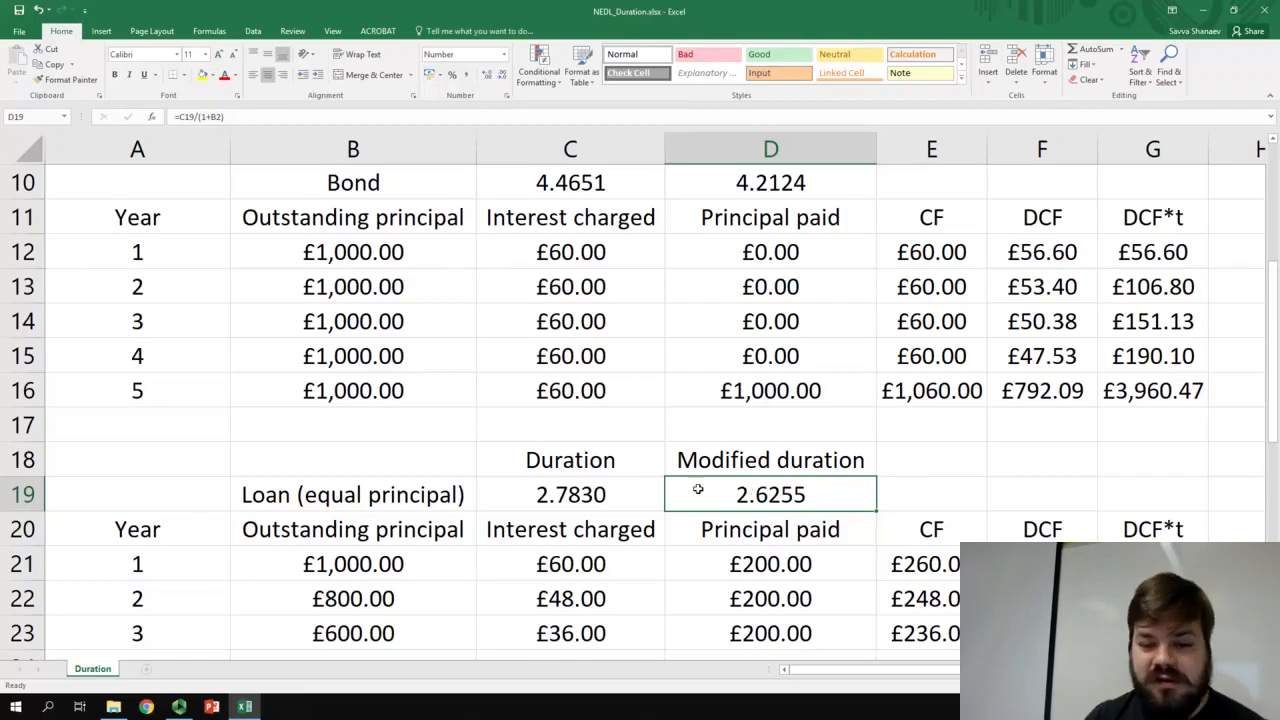
scroll(697, 488, down, 5)
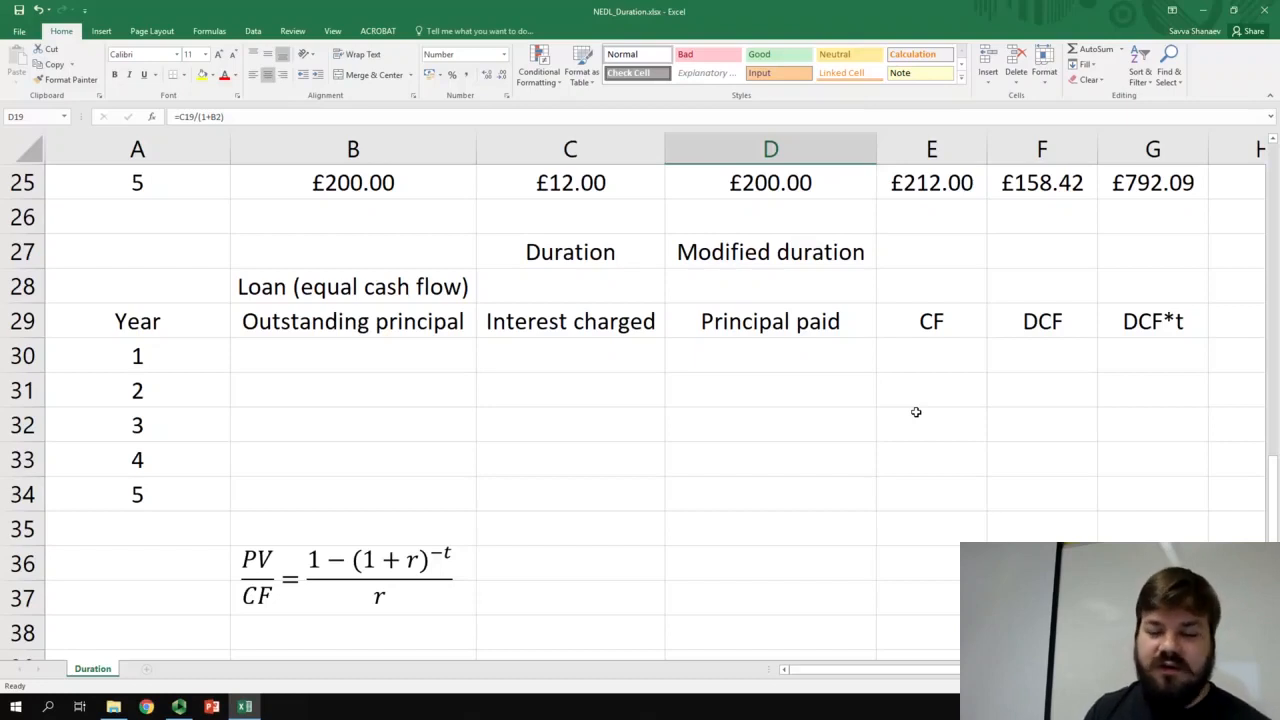
click(916, 360)
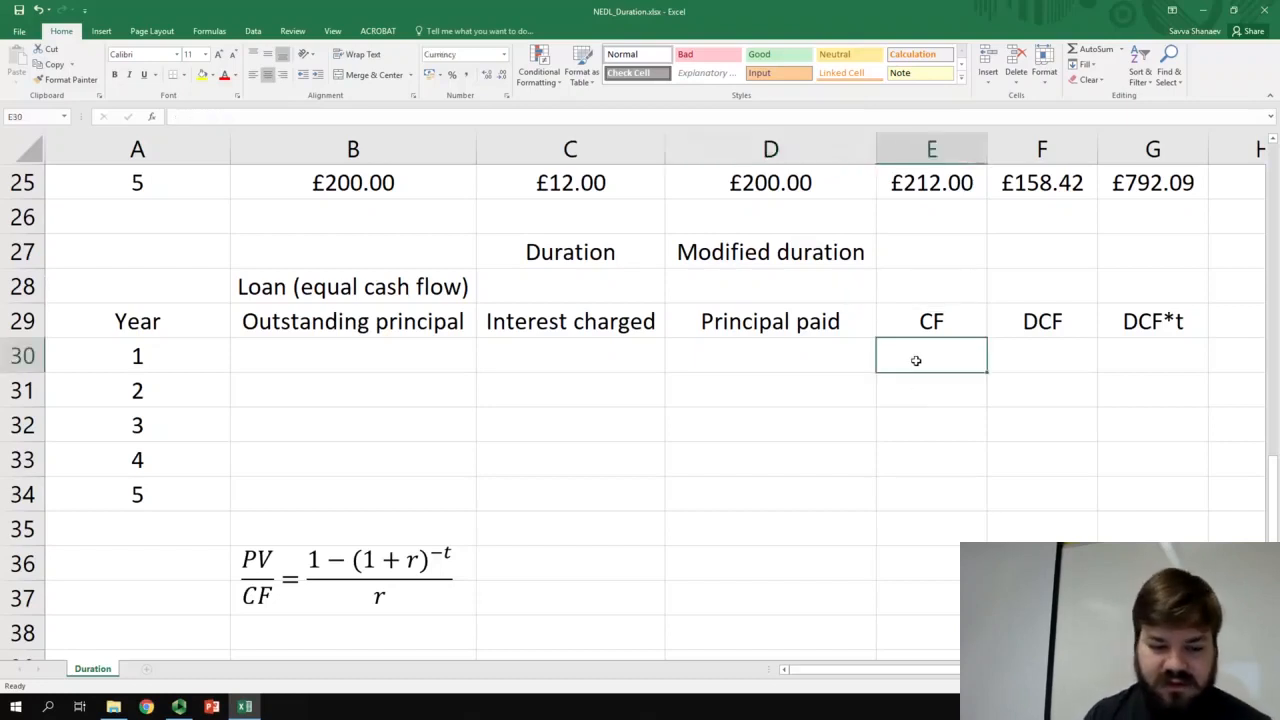
text(=)
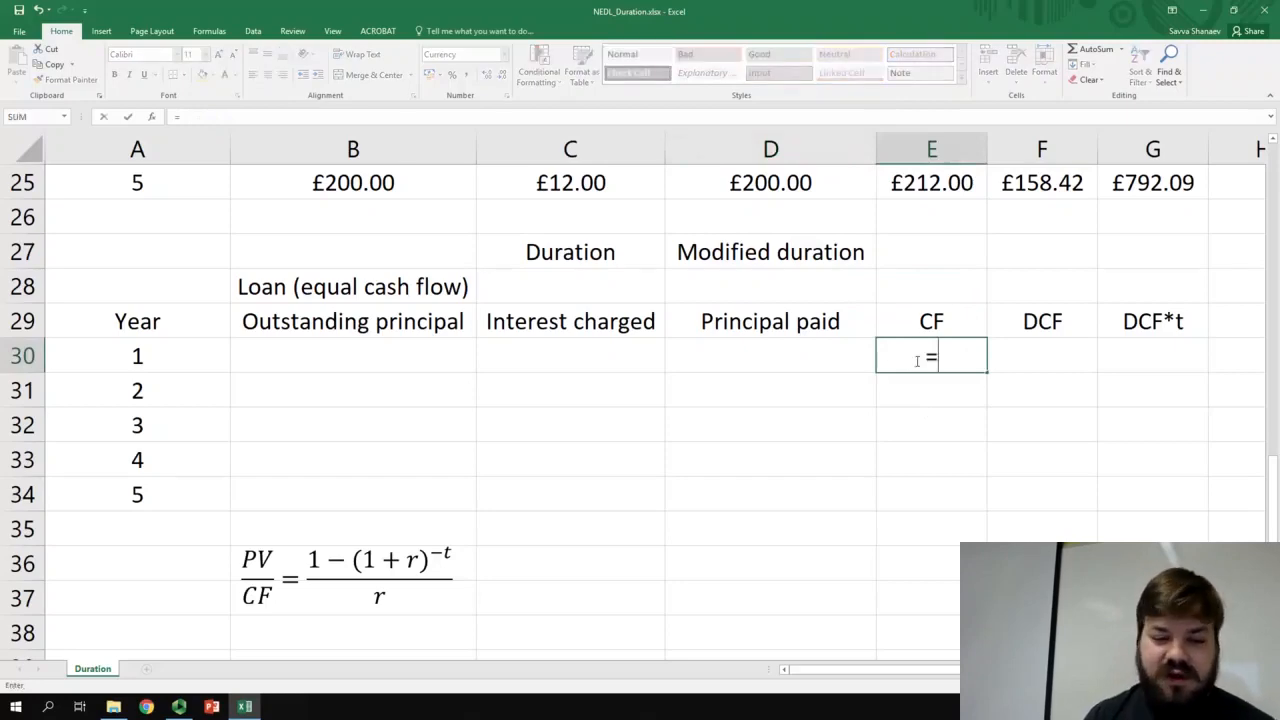
scroll(523, 357, up, 8)
click(340, 188)
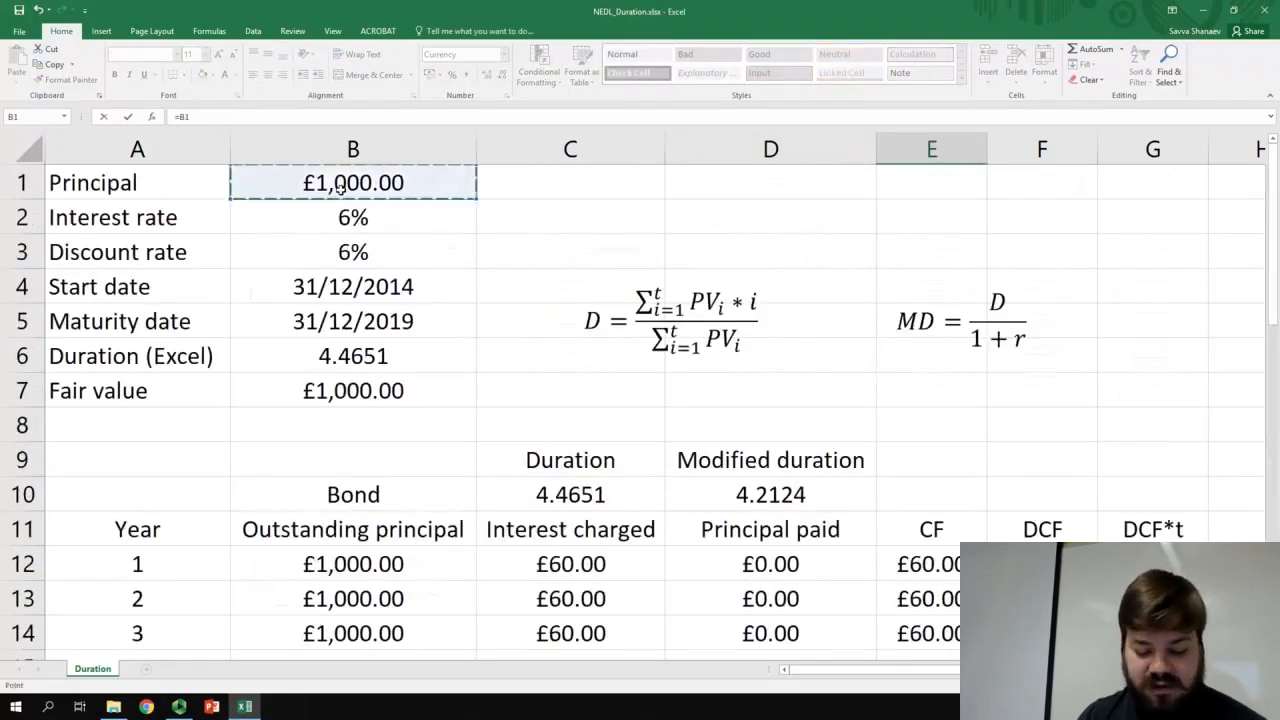
key(F4)
scroll(932, 437, down, 7)
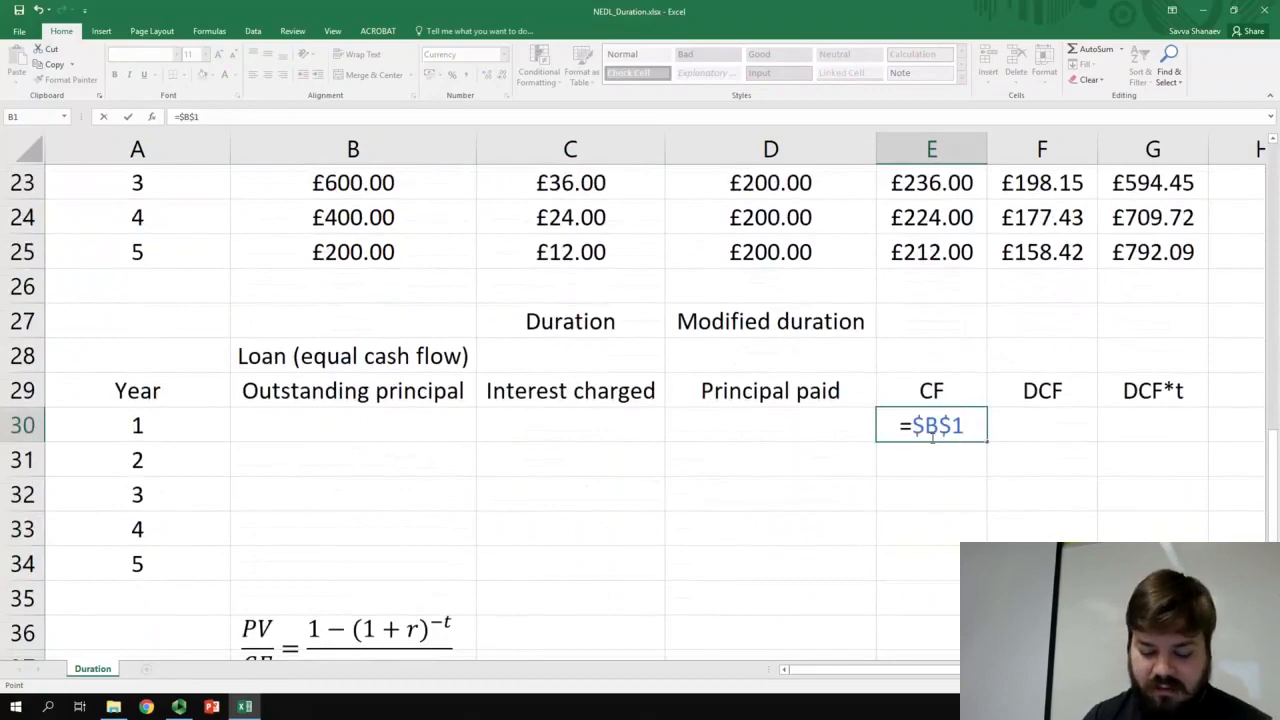
text(*)
scroll(812, 462, up, 7)
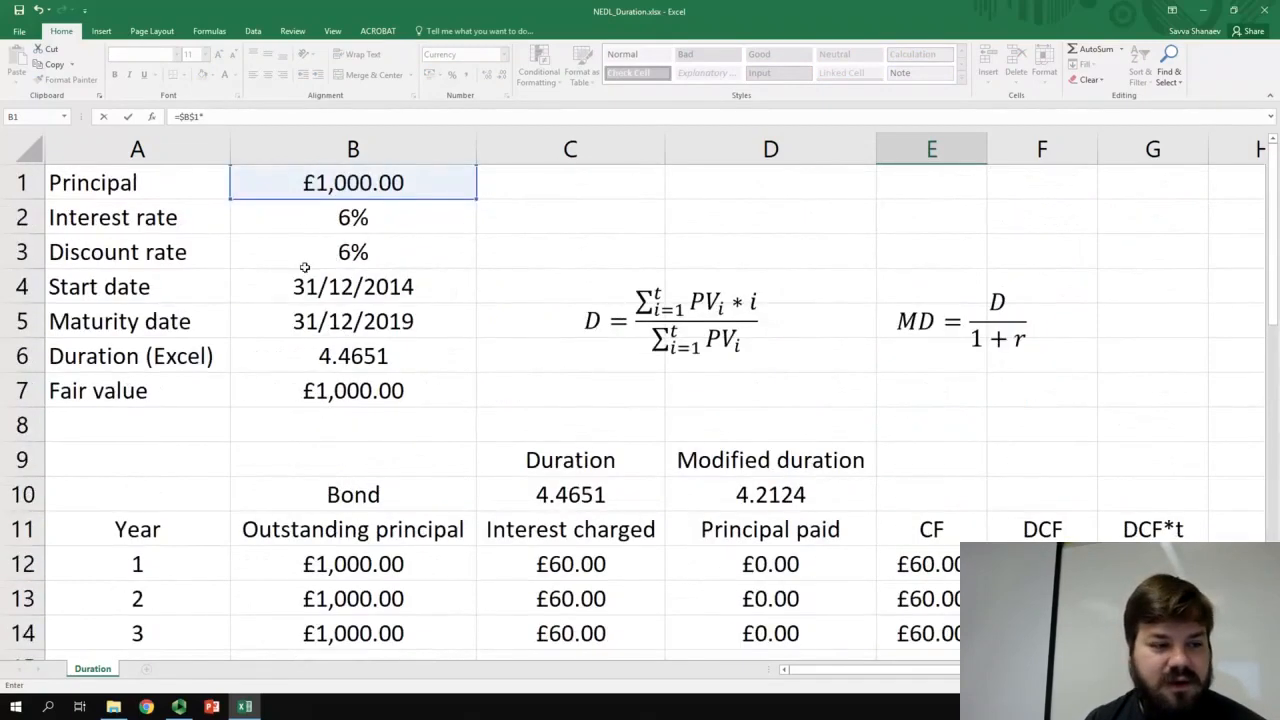
click(322, 215)
key(F4)
scroll(745, 480, down, 7)
scroll(836, 523, down, 1)
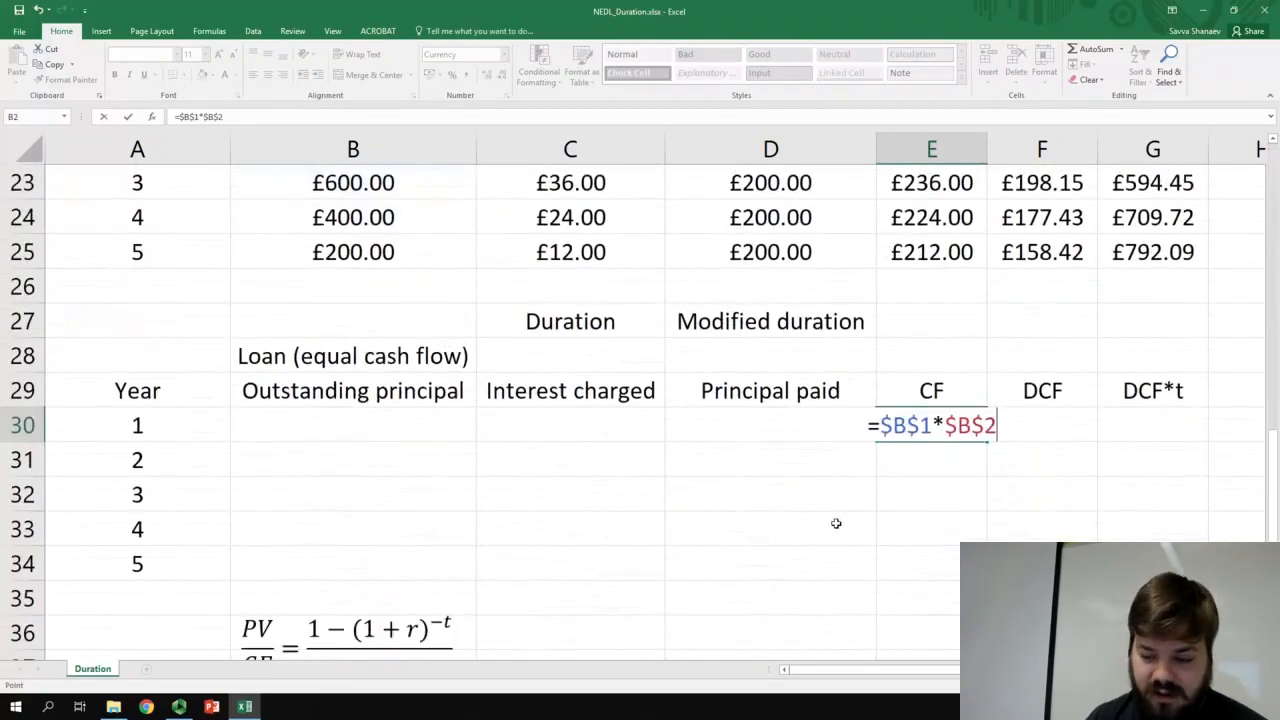
Step: Complete the year 1 cash flow formula in E30 by dividing by (1 - (1+$B$2)^(-5))
text(/()
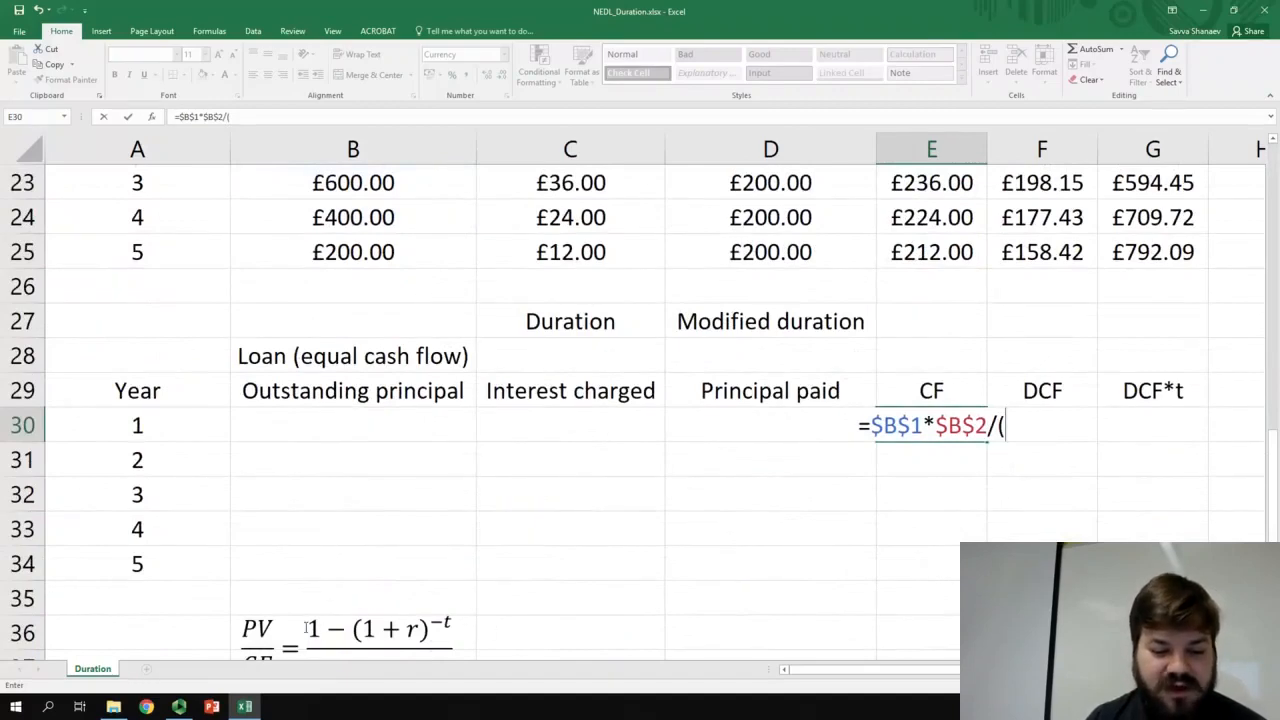
text(1 )
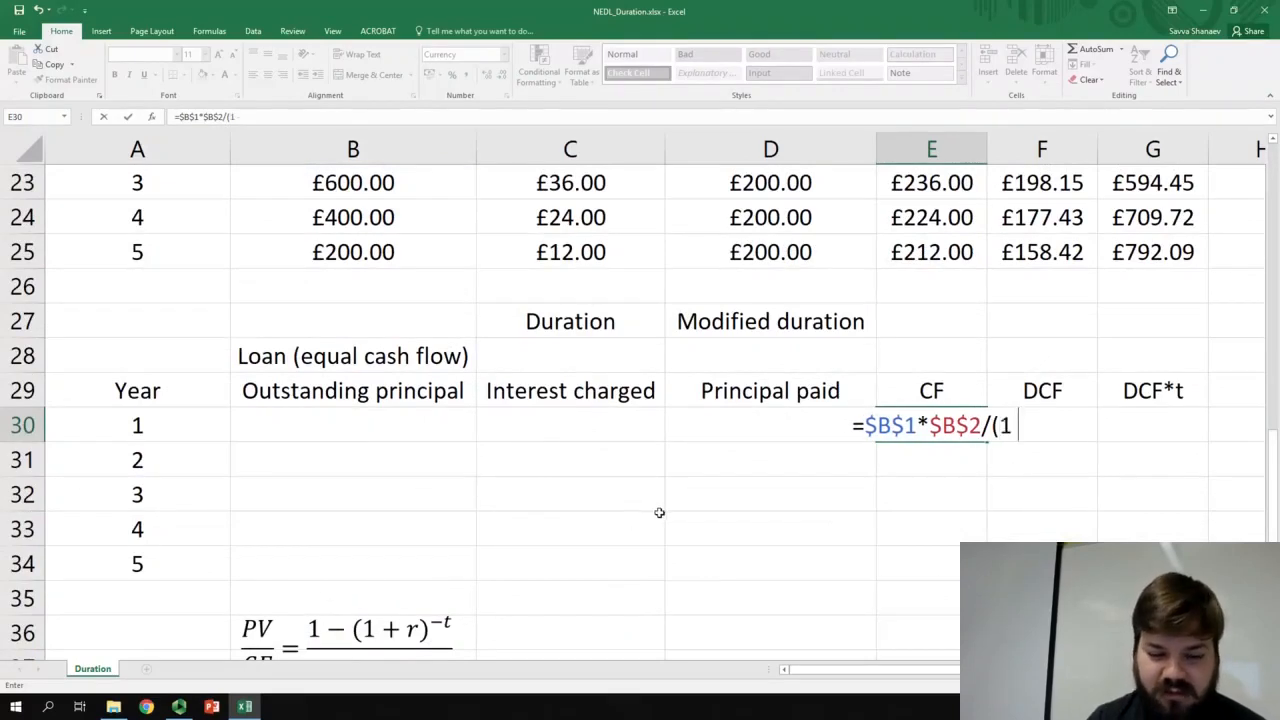
text(- (1+)
scroll(483, 494, up, 7)
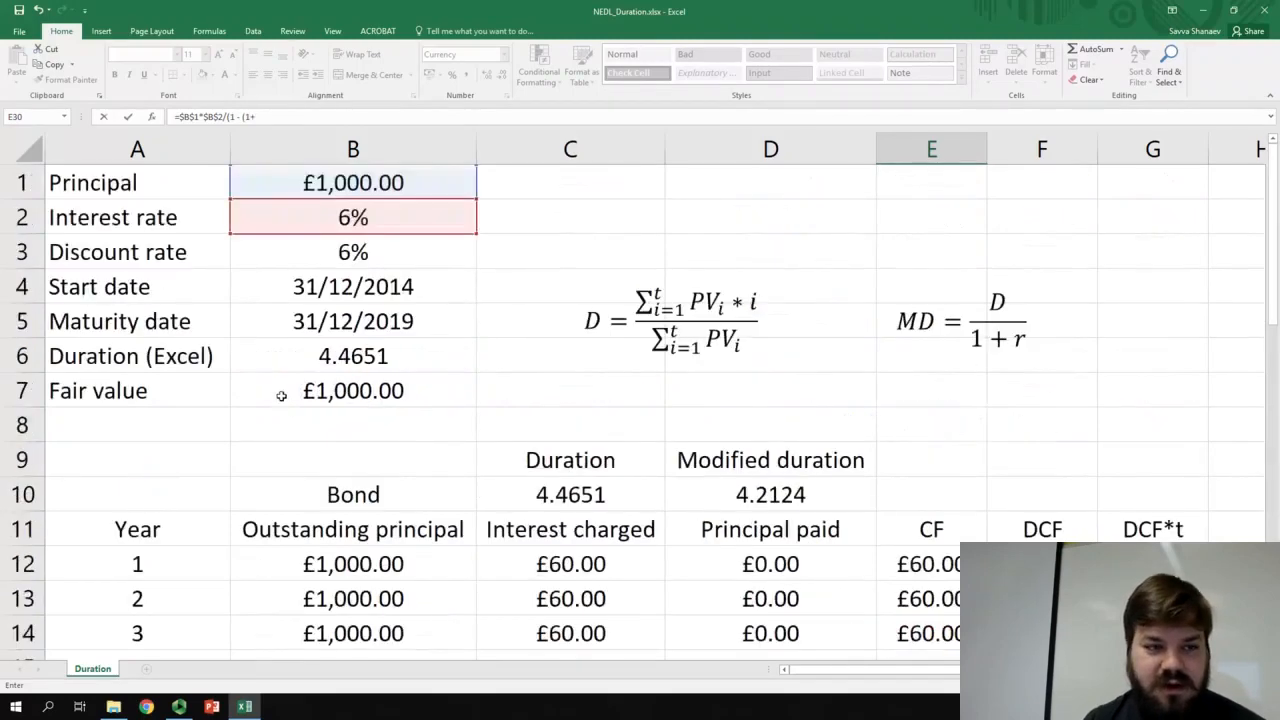
click(323, 210)
key(F4)
scroll(730, 397, down, 7)
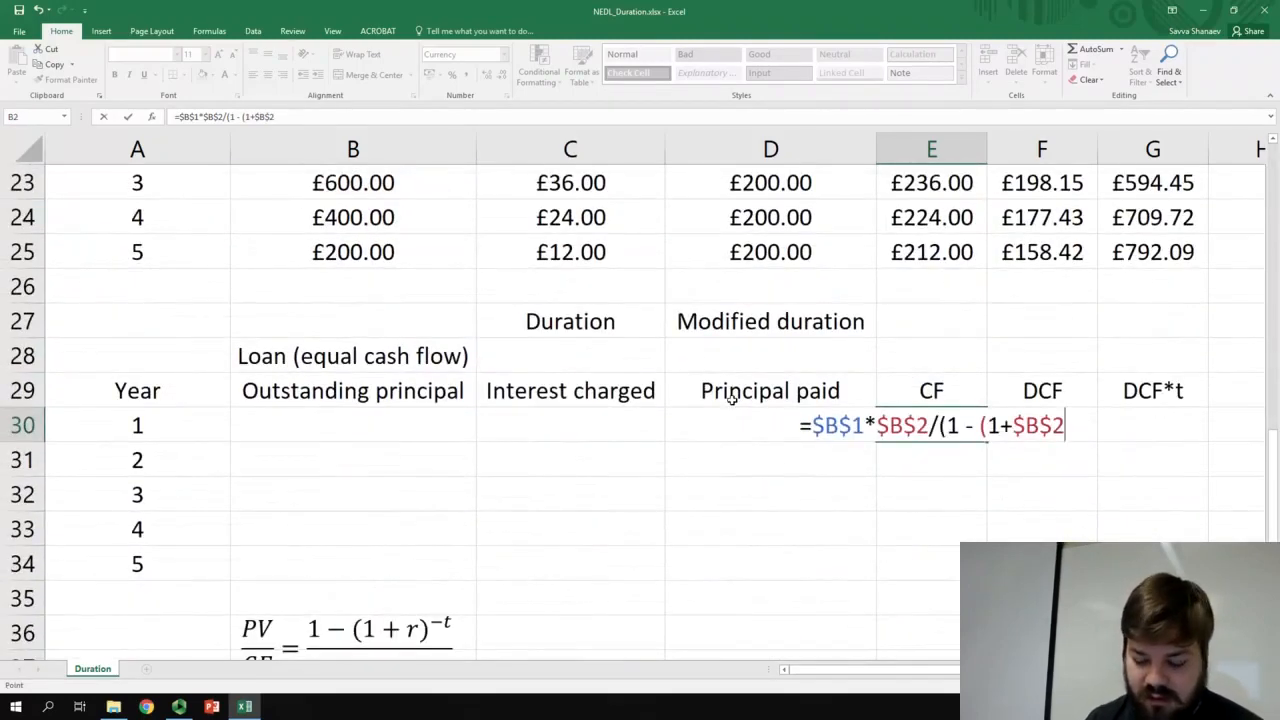
text()^()
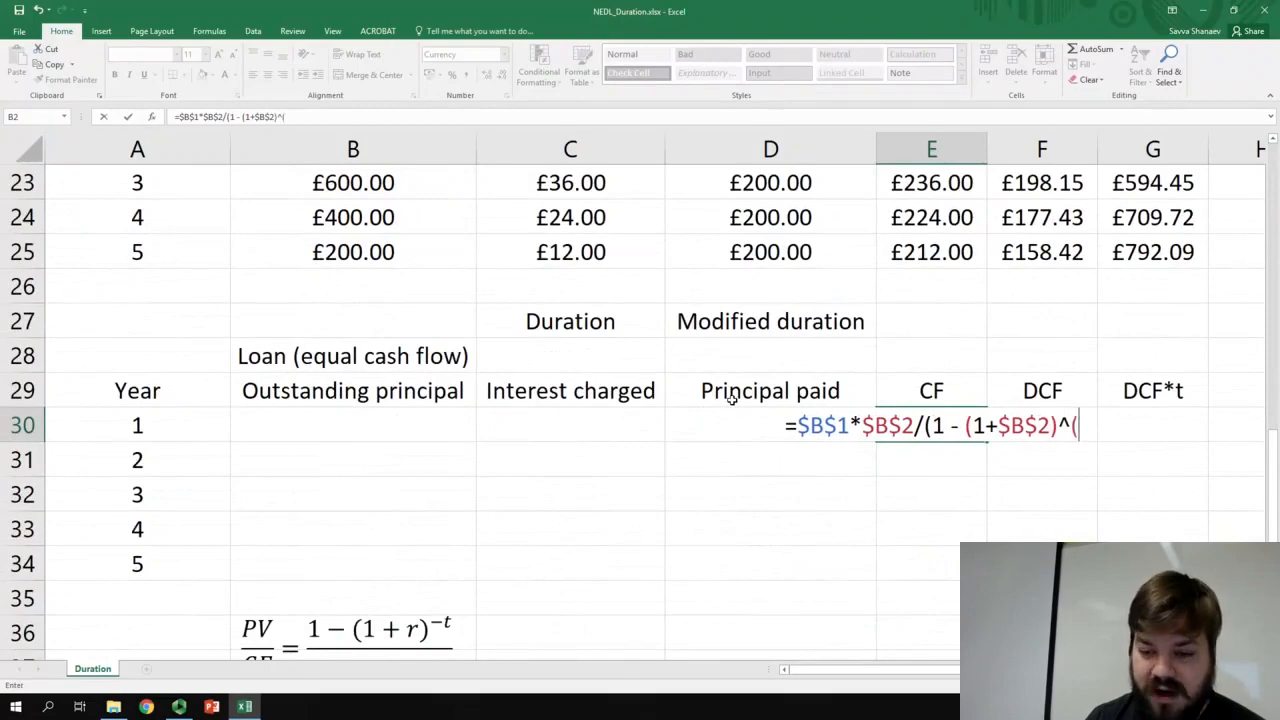
text(-5)))
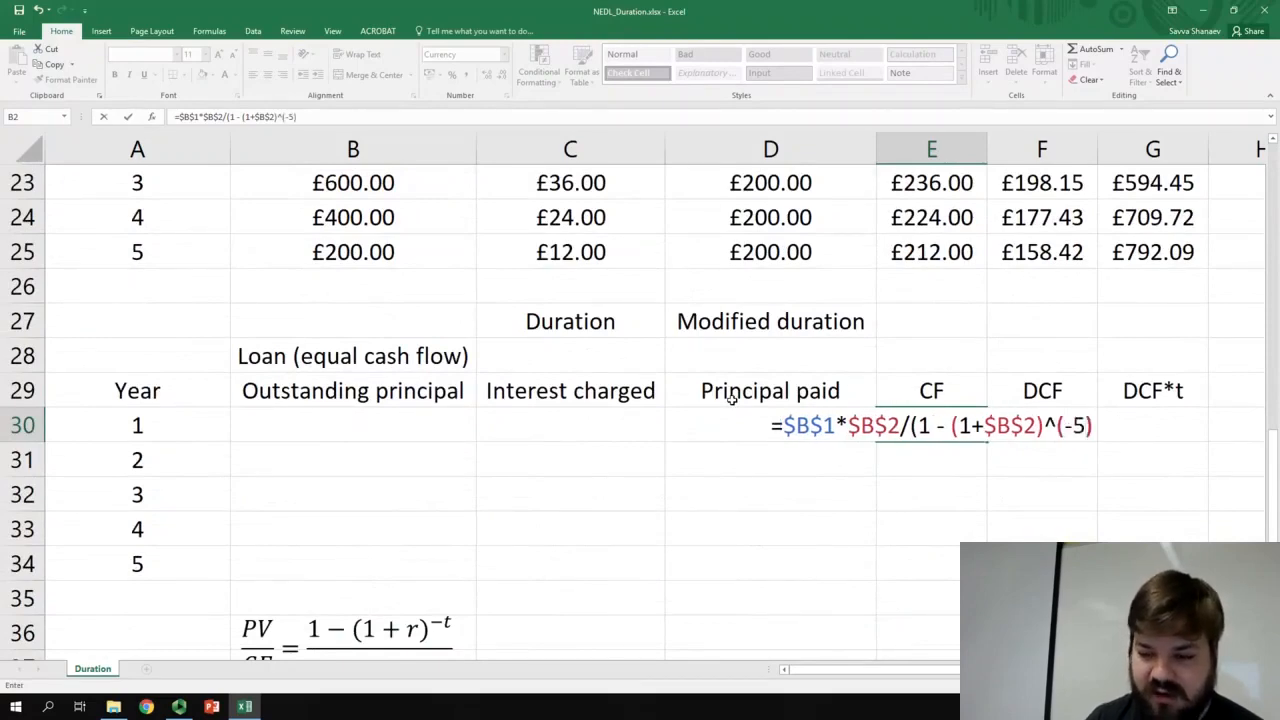
key(Return)
Step: Fill the equal cash flow loan's cash flow formula from E30 down to E34
click(906, 430)
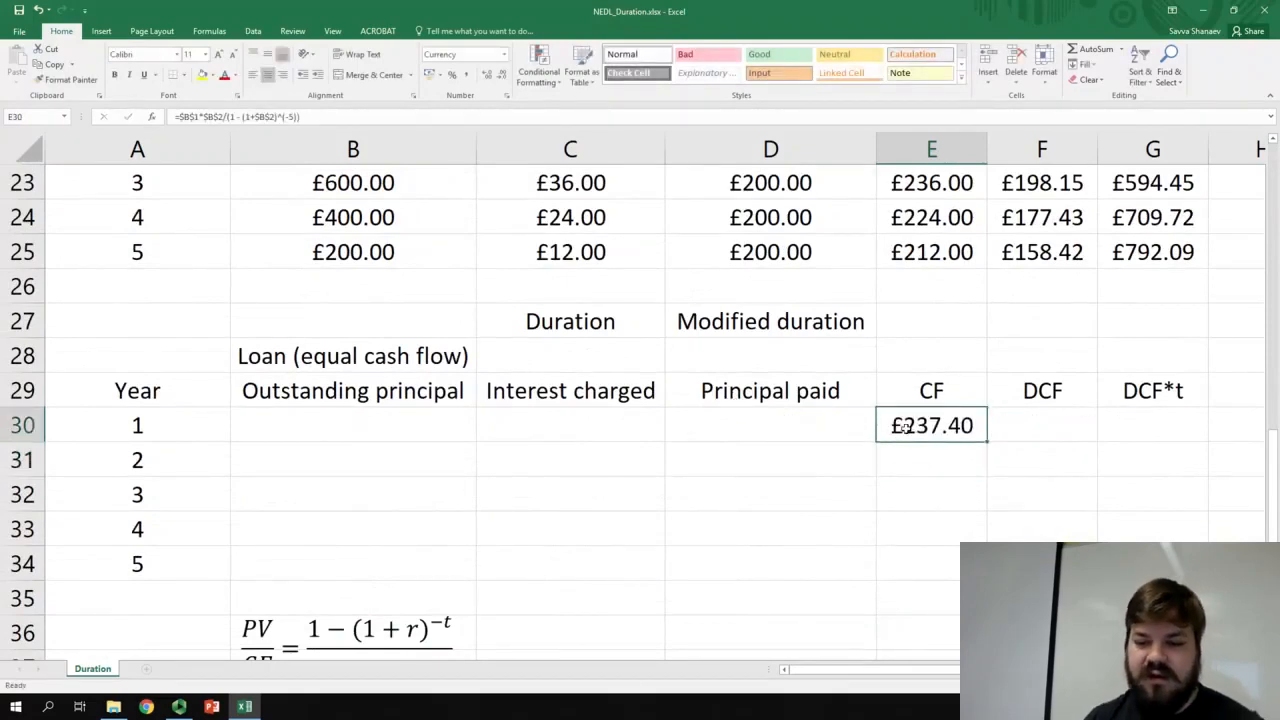
scroll(914, 437, down, 1)
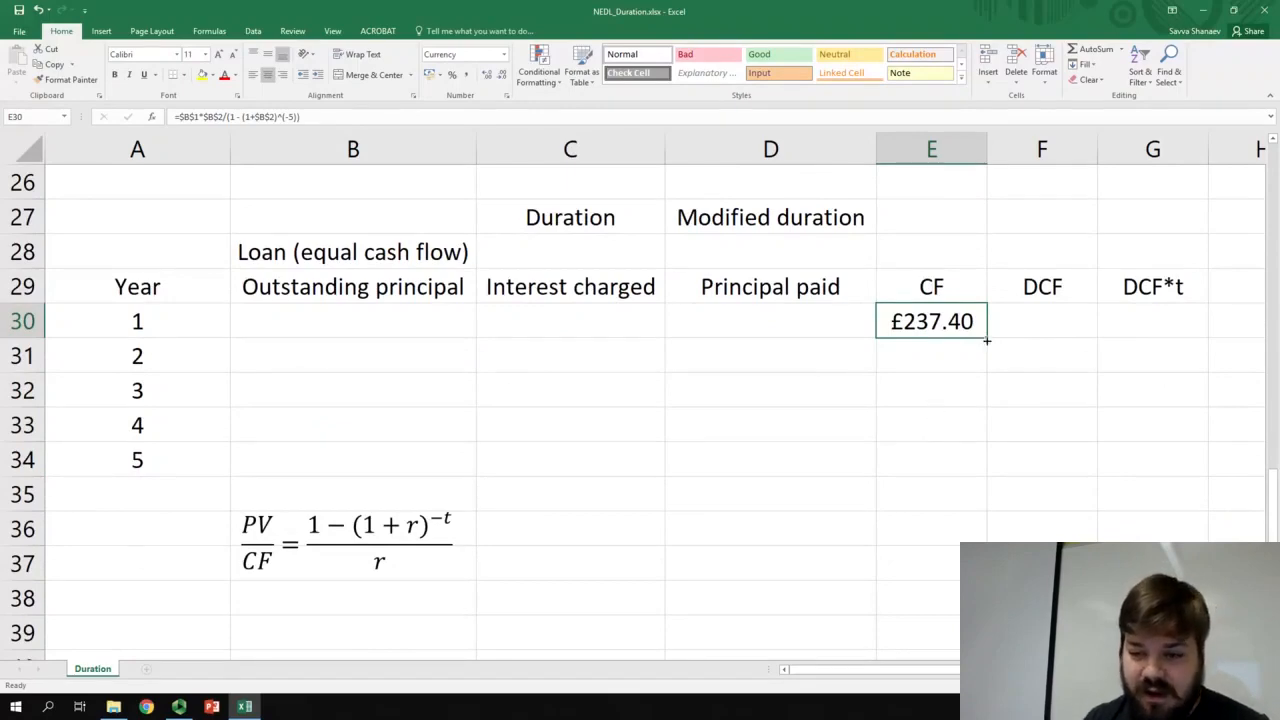
drag(986, 338, 989, 476)
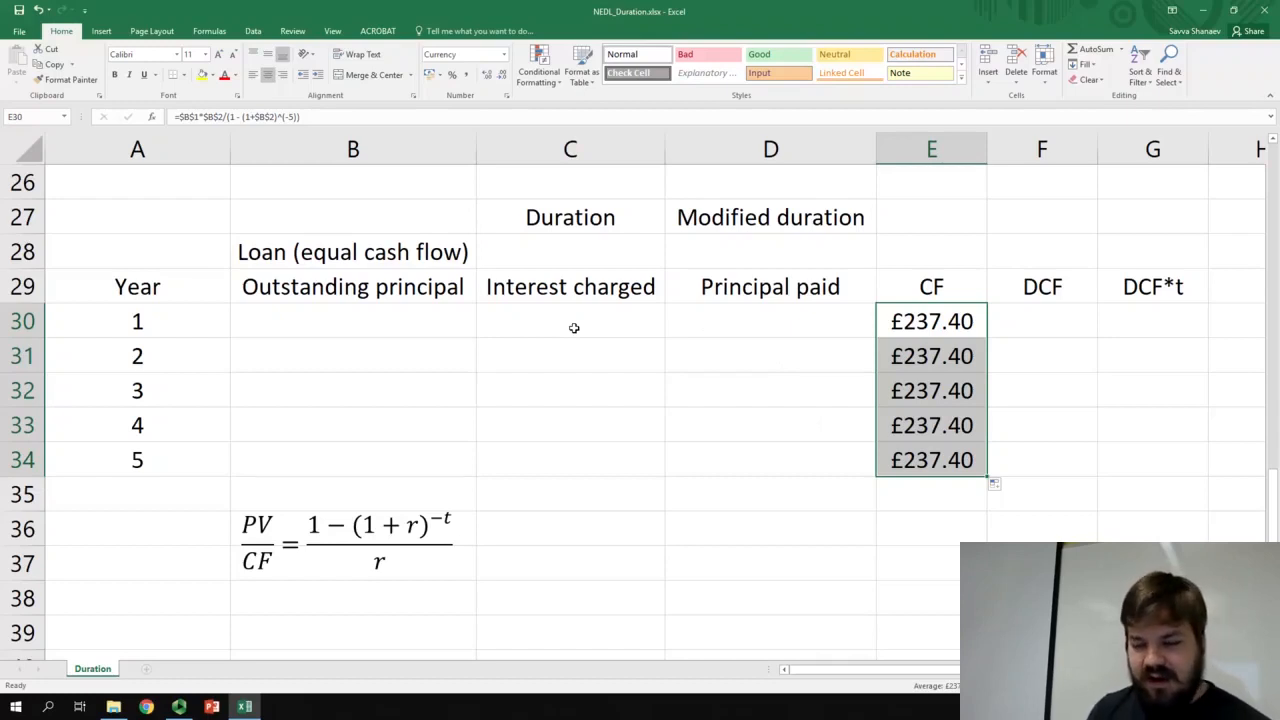
Step: Set the equal cash flow loan's year 1 outstanding principal in B30 to =B1
click(434, 318)
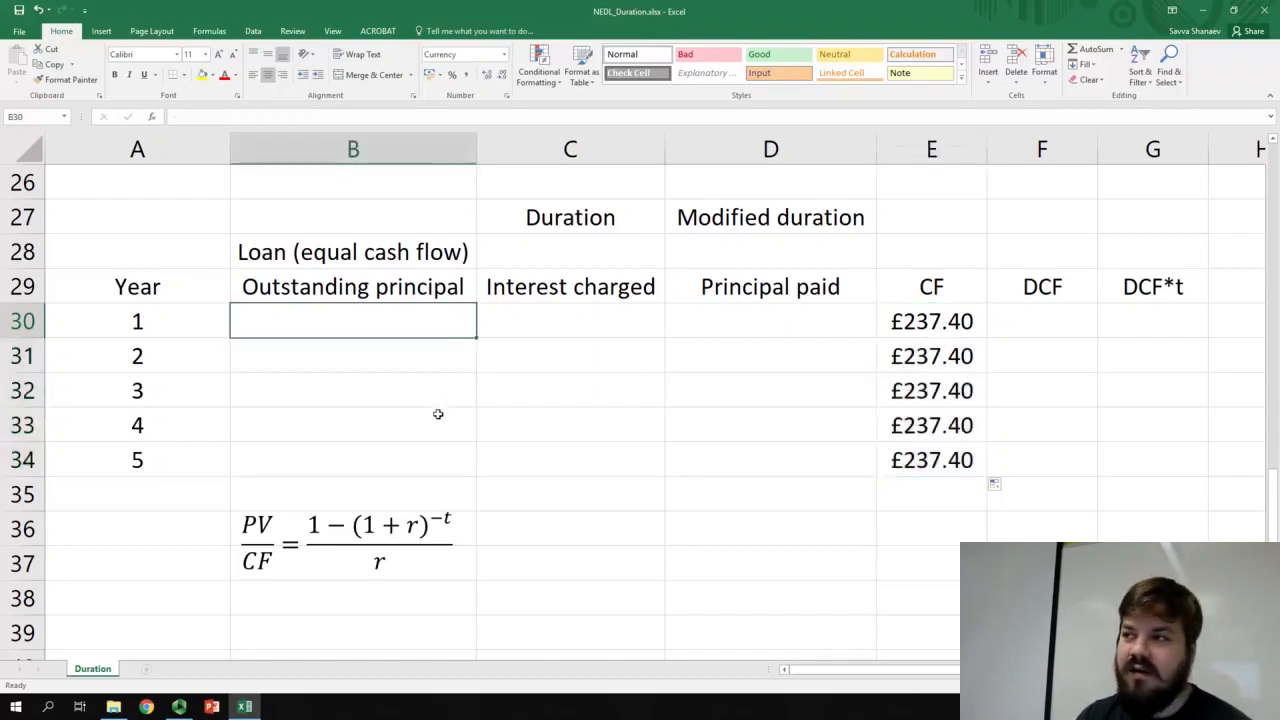
text(=)
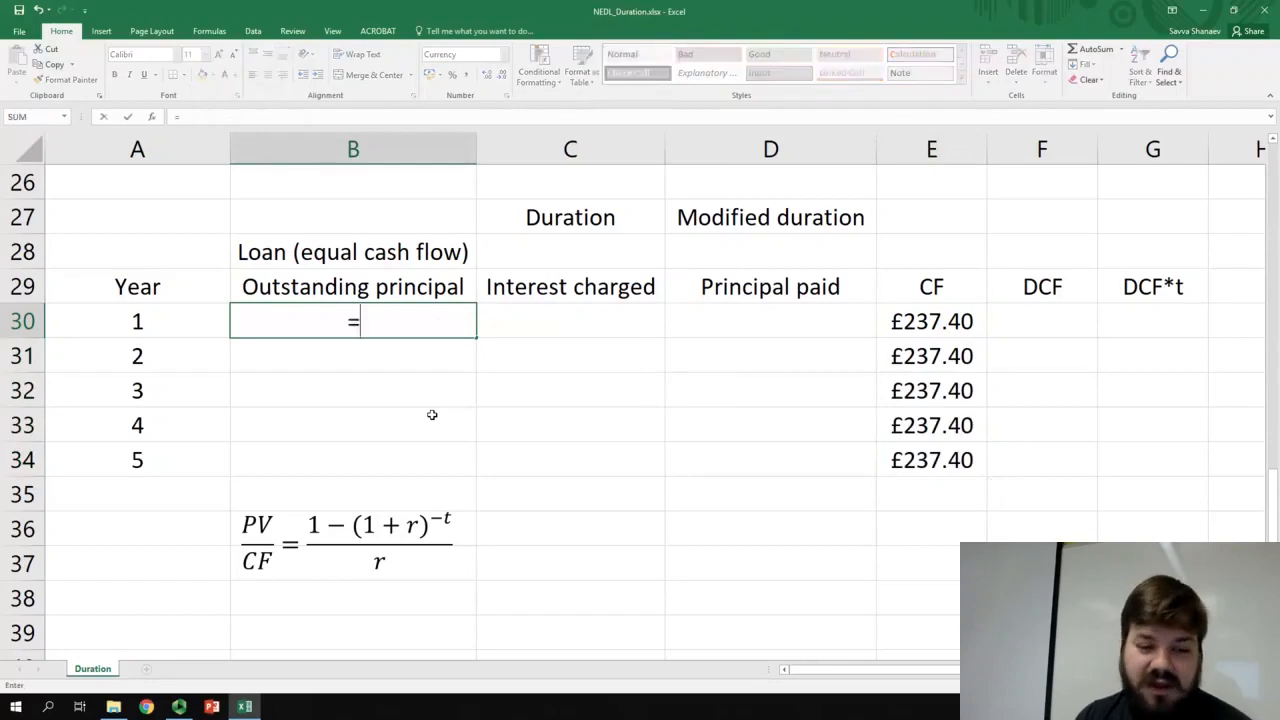
scroll(430, 415, up, 8)
click(382, 198)
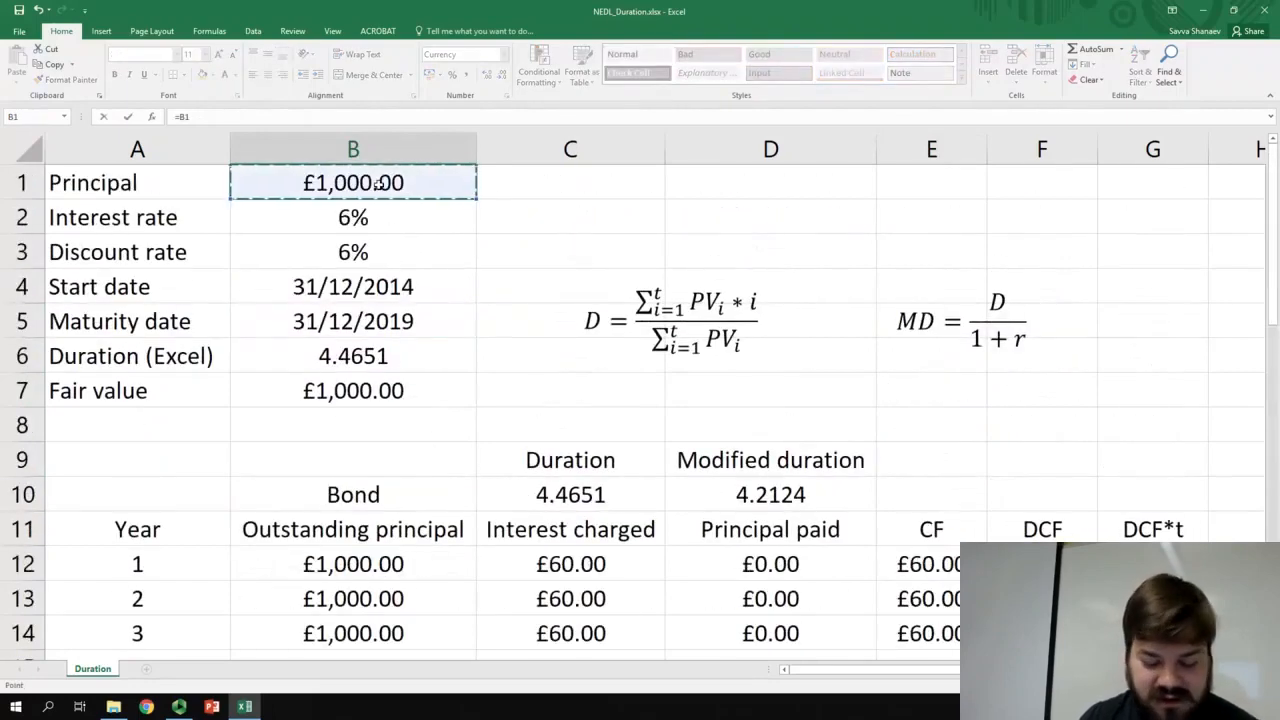
scroll(614, 560, down, 8)
key(Return)
Step: Calculate the equal cash flow loan's year 1 interest charged in C30 as =B30*$B$2
click(583, 391)
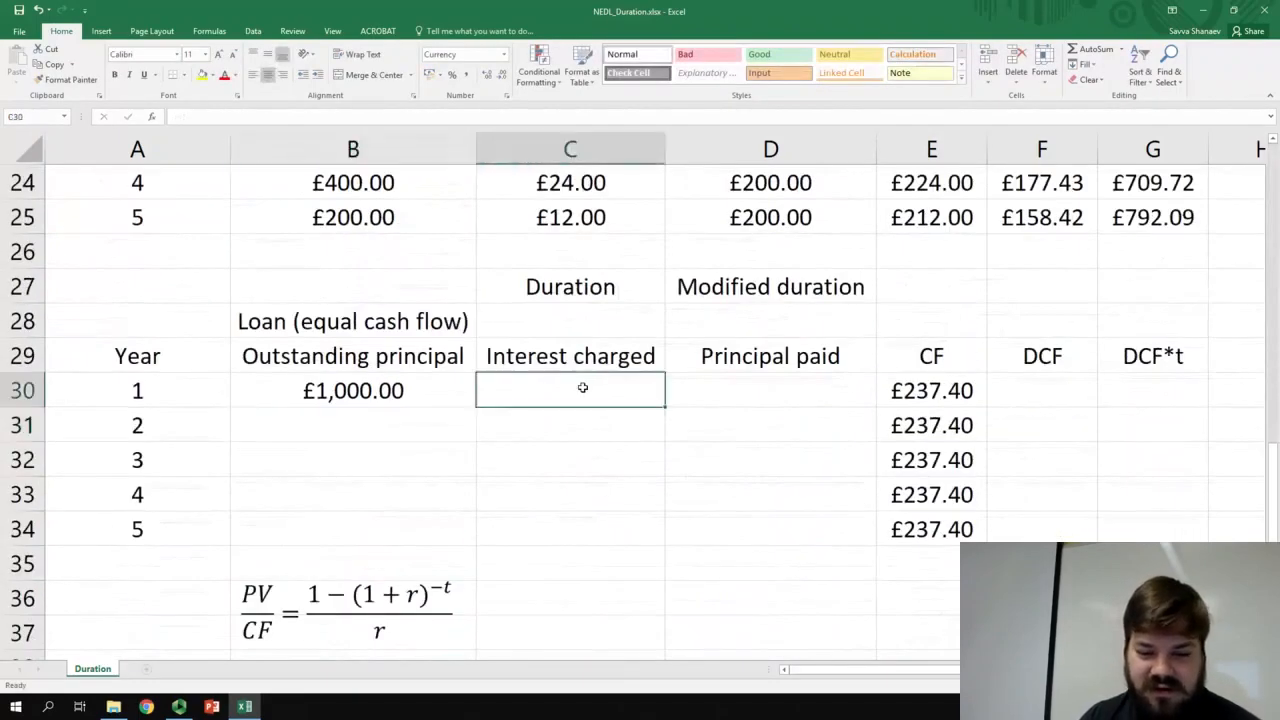
text(=)
click(393, 392)
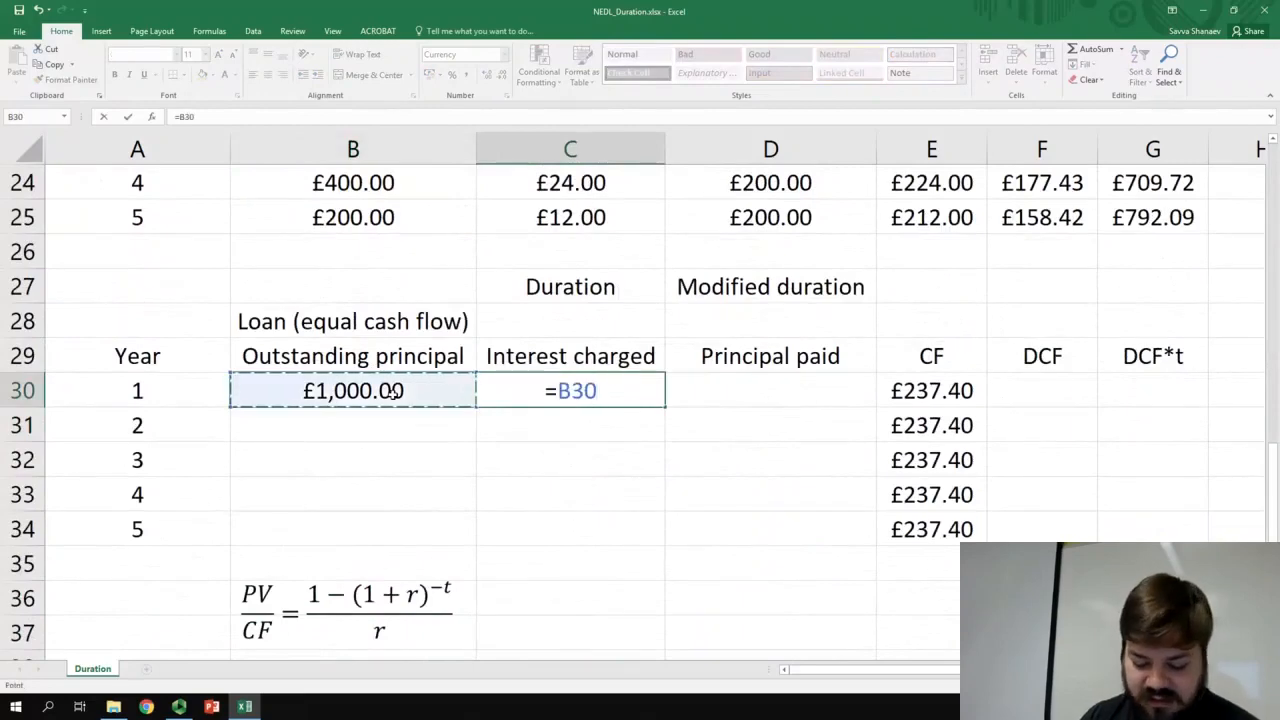
text(*)
scroll(352, 391, up, 8)
click(352, 217)
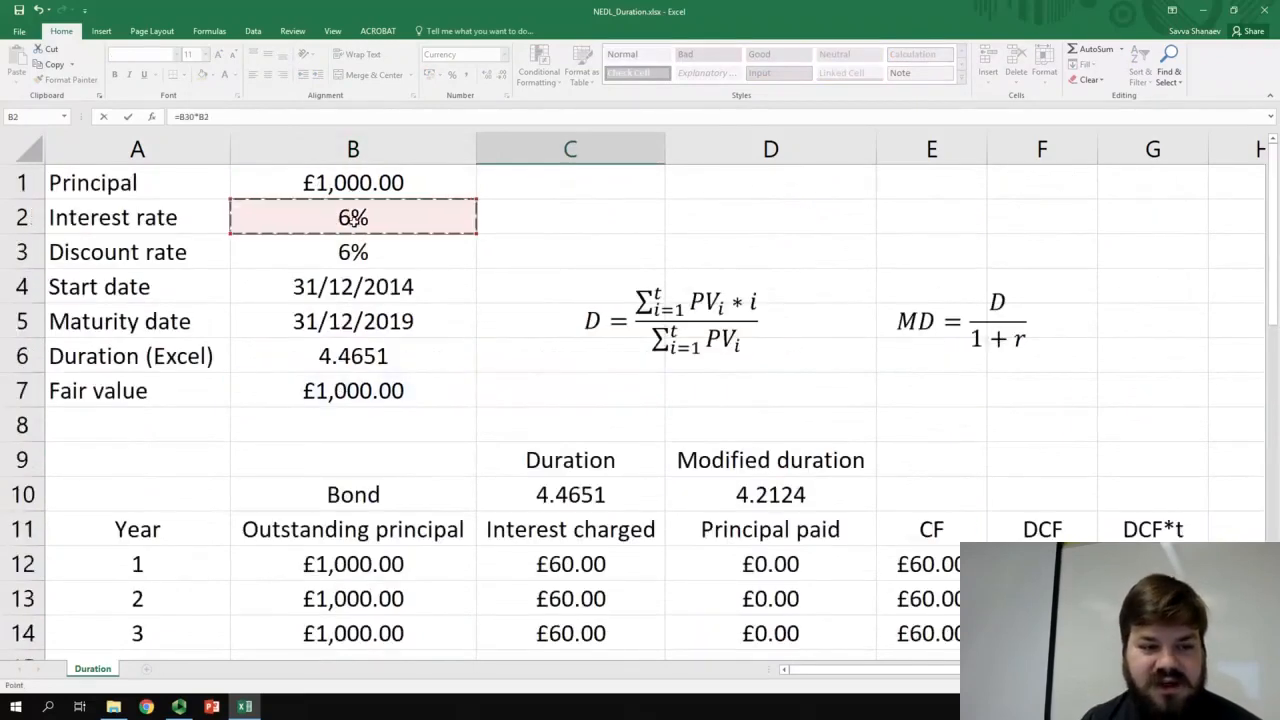
key(F4)
scroll(590, 450, down, 7)
key(Return)
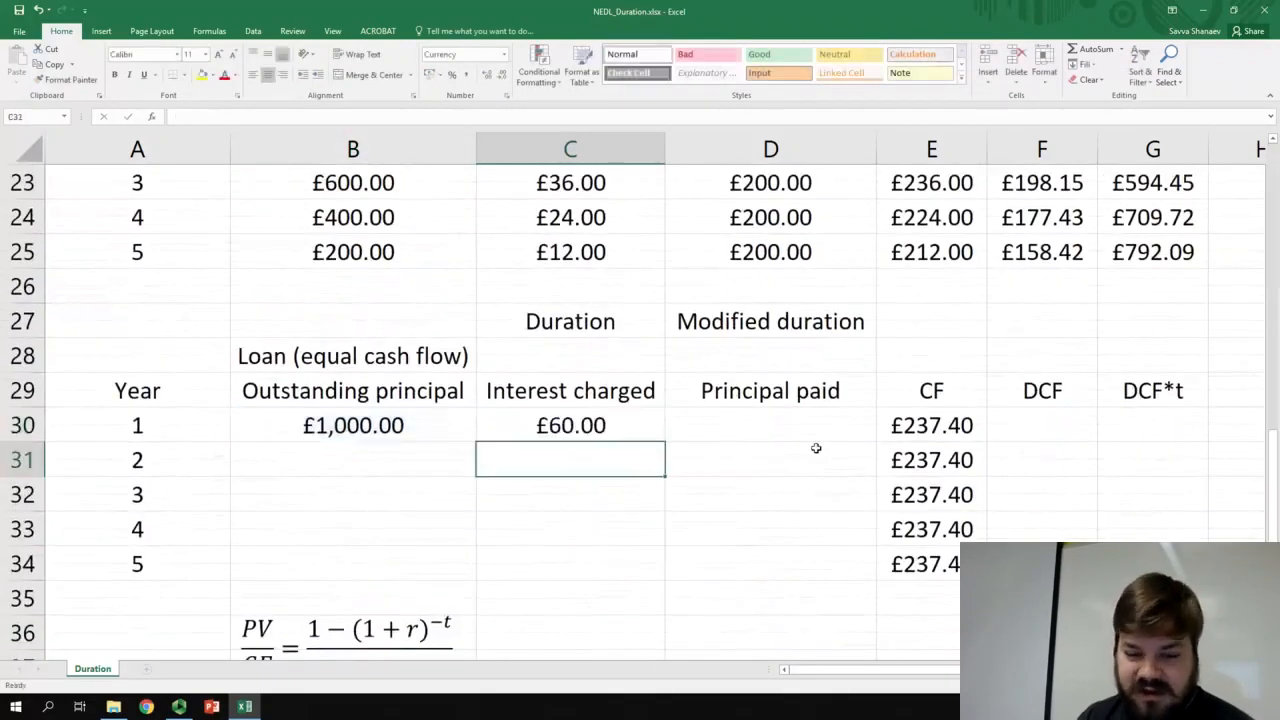
Step: Calculate the equal cash flow loan's year 1 principal paid in D30 as cash flow minus interest, =E30-C30
click(814, 431)
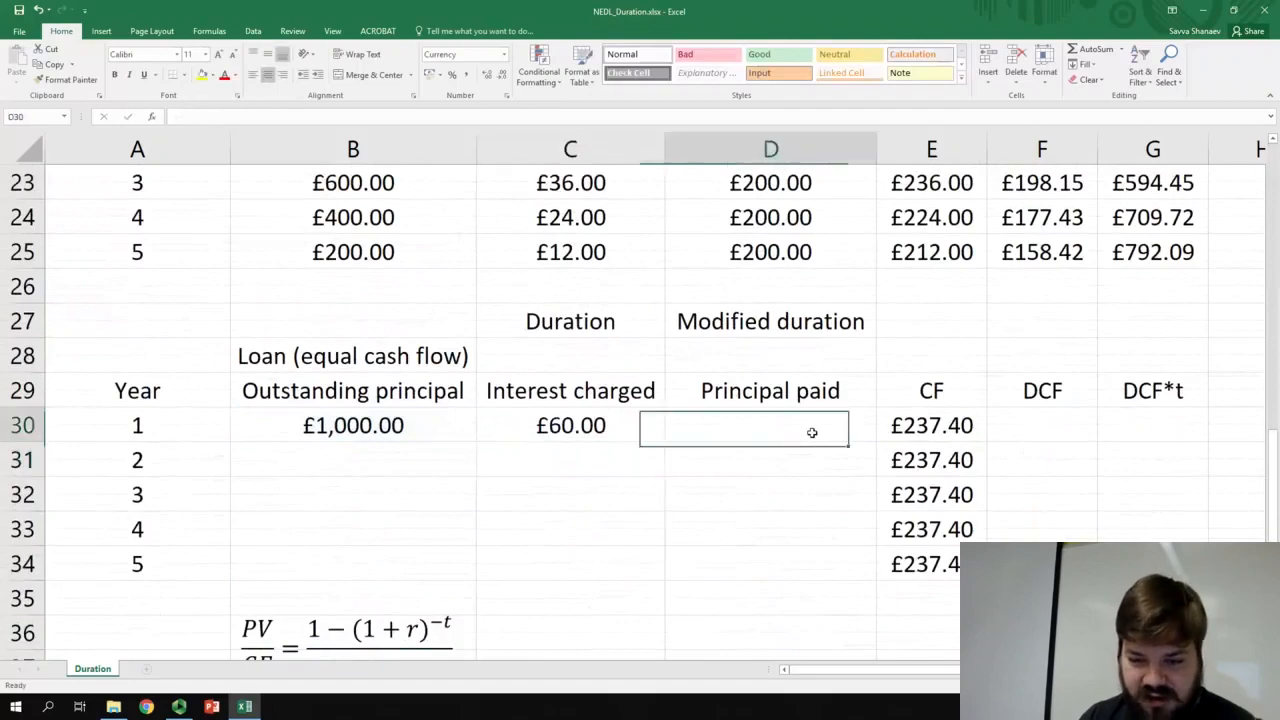
click(606, 425)
drag(592, 390, 596, 420)
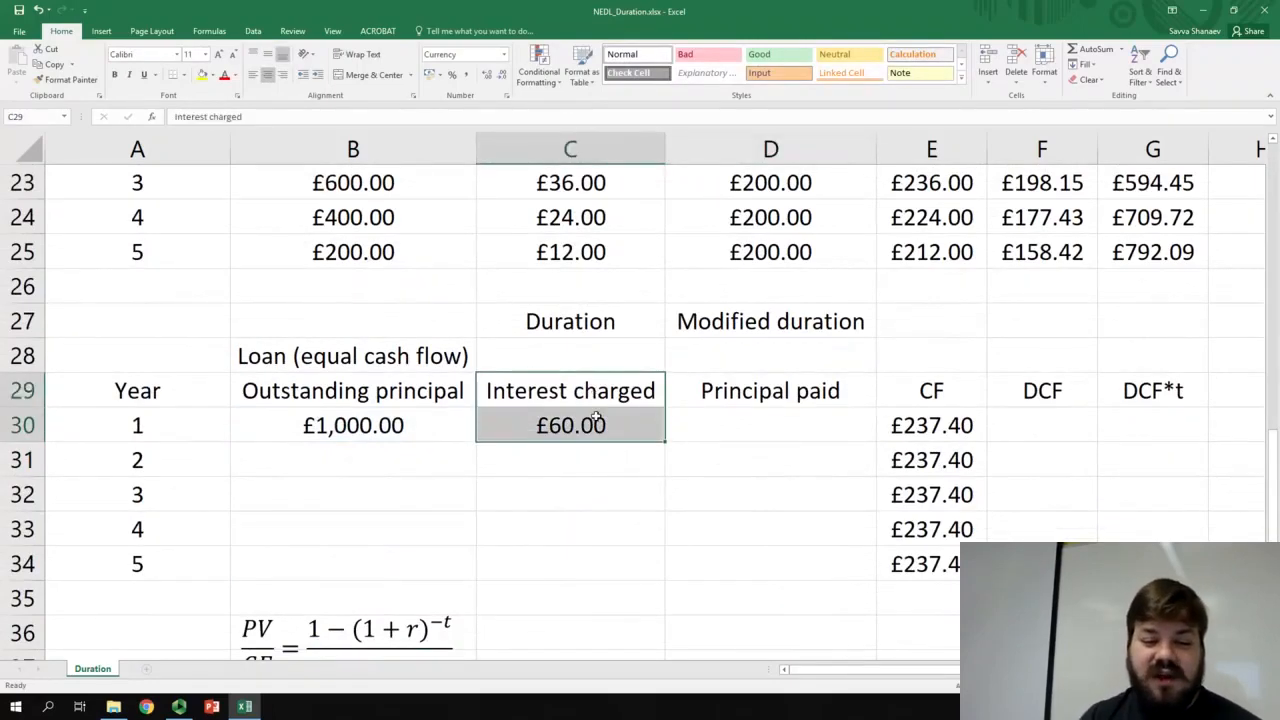
drag(928, 390, 930, 425)
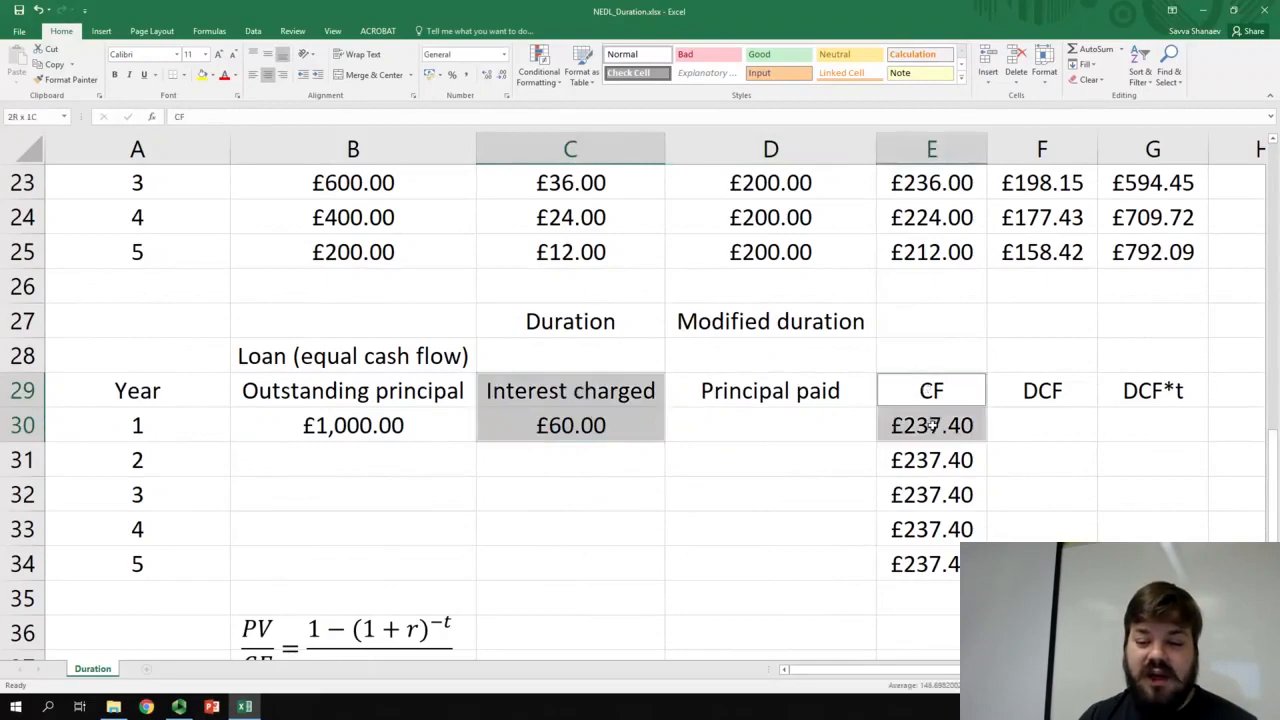
click(770, 420)
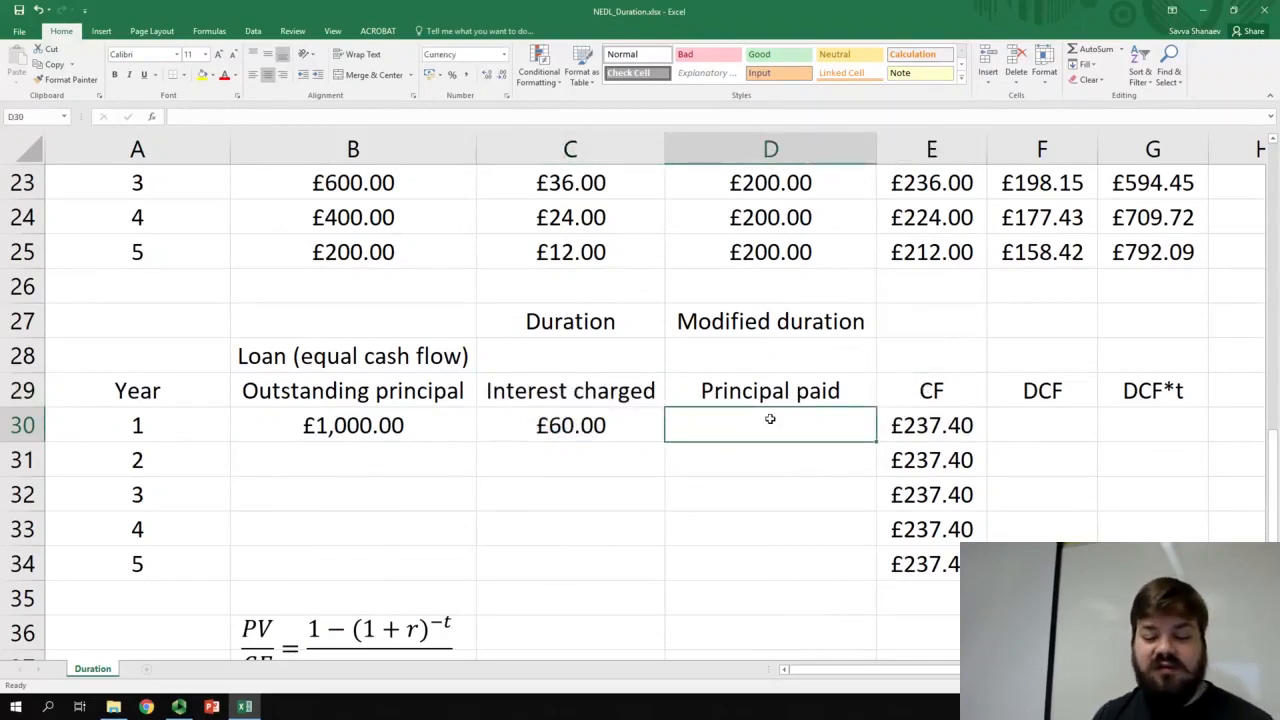
text(=)
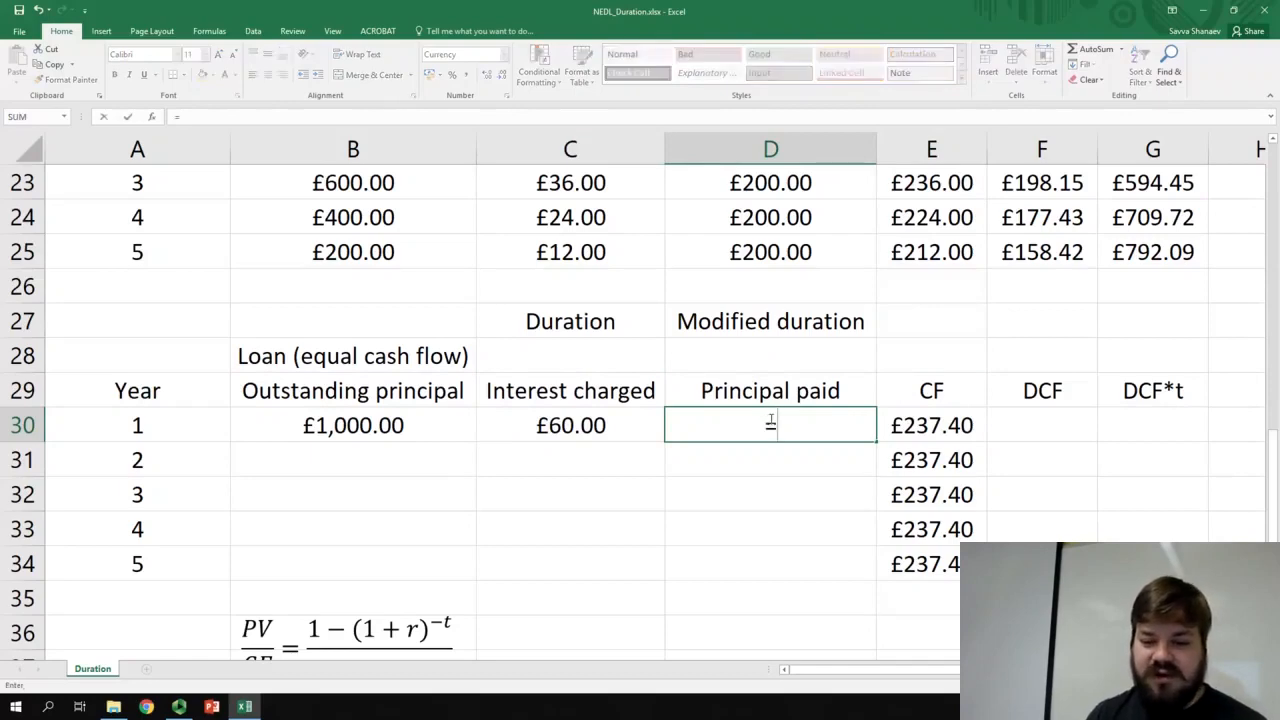
click(930, 425)
text(-)
click(595, 430)
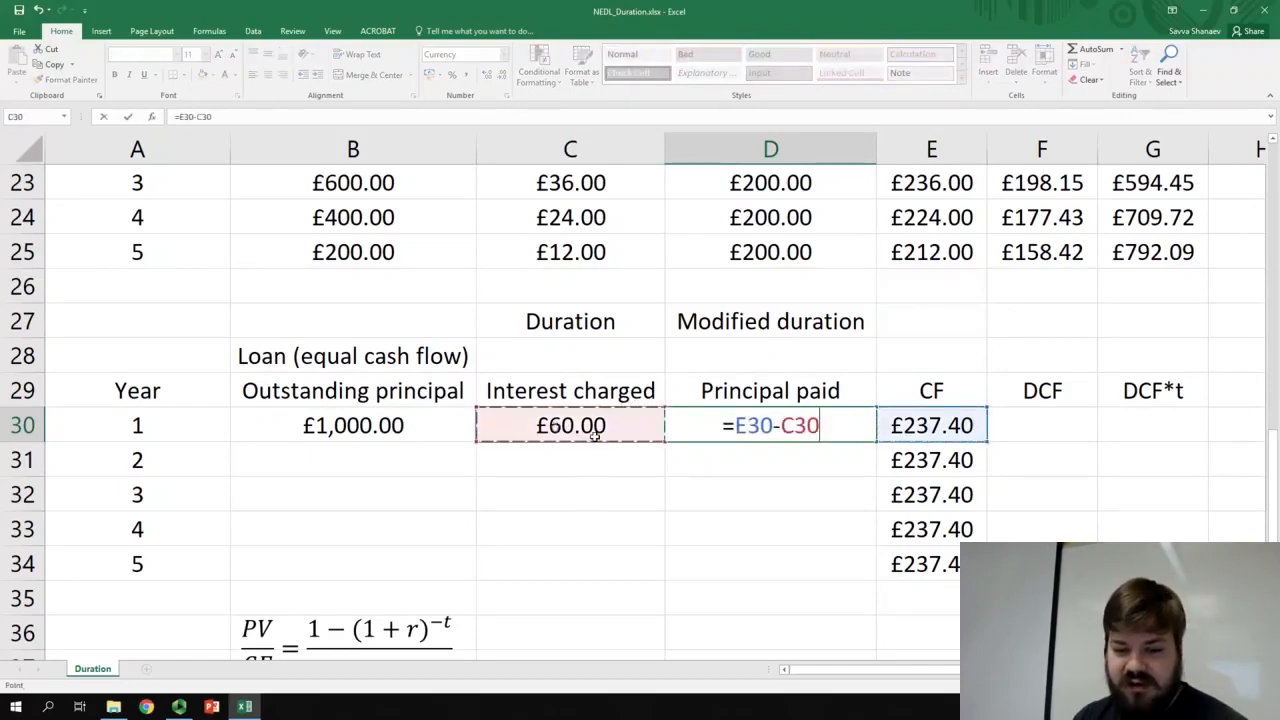
key(Return)
key(Up)
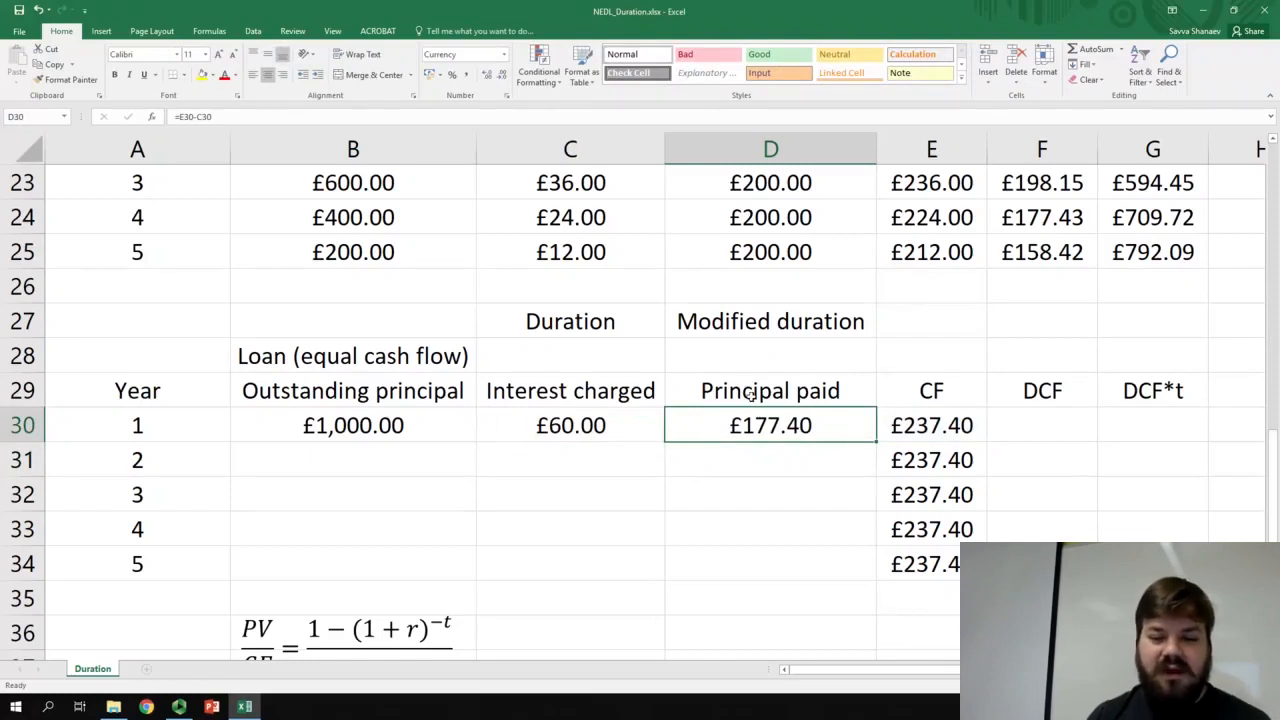
Step: Set the year 2 outstanding principal in B31 to the previous balance minus principal paid, =B30-D30
click(394, 460)
text(=)
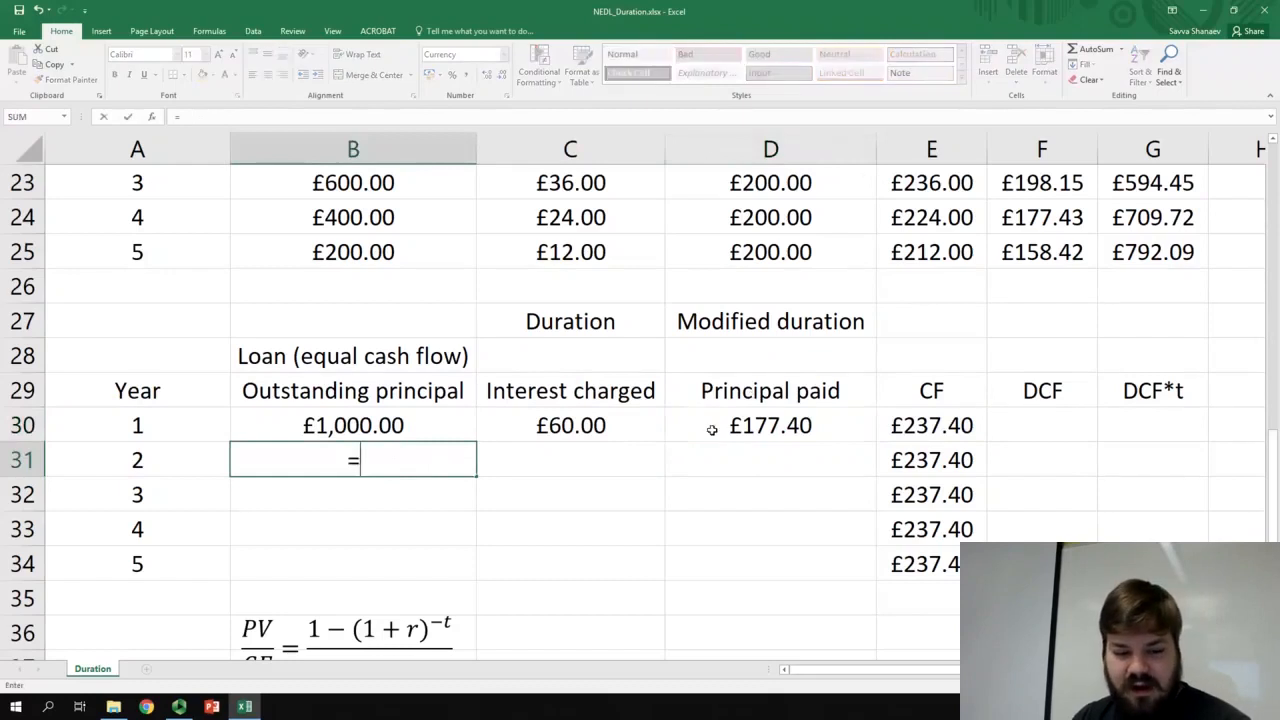
click(450, 432)
text(-)
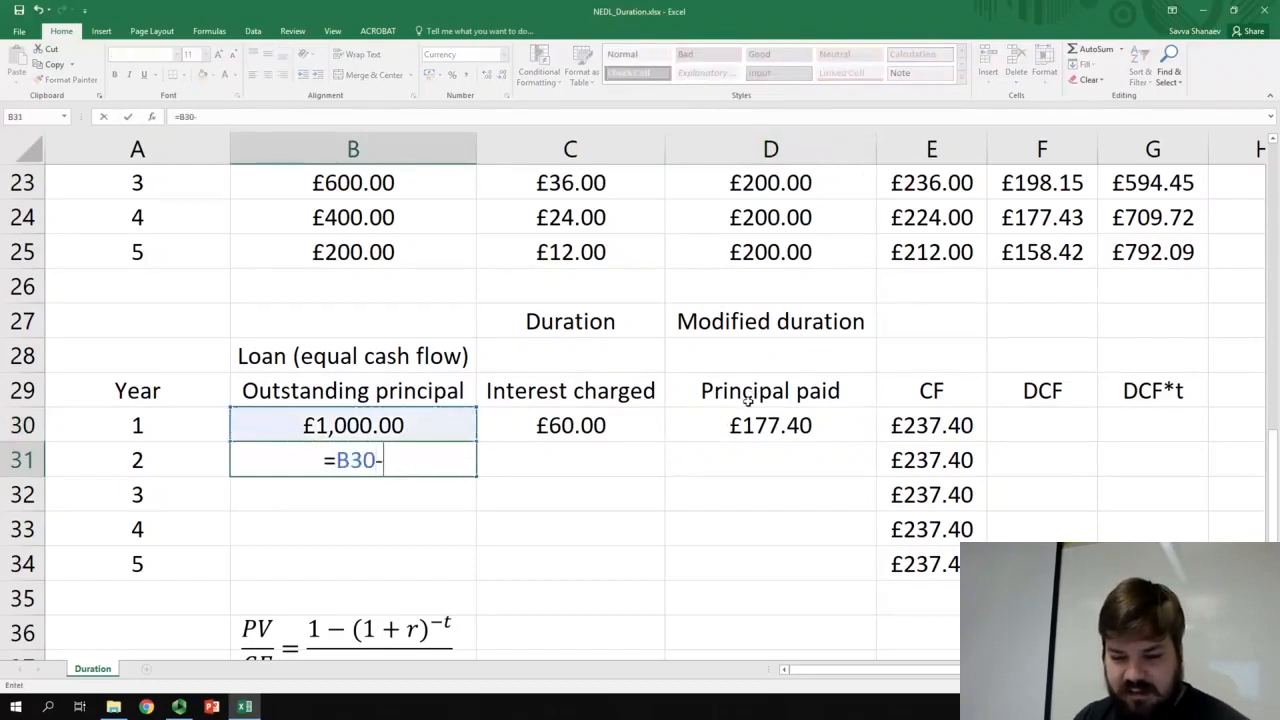
click(752, 425)
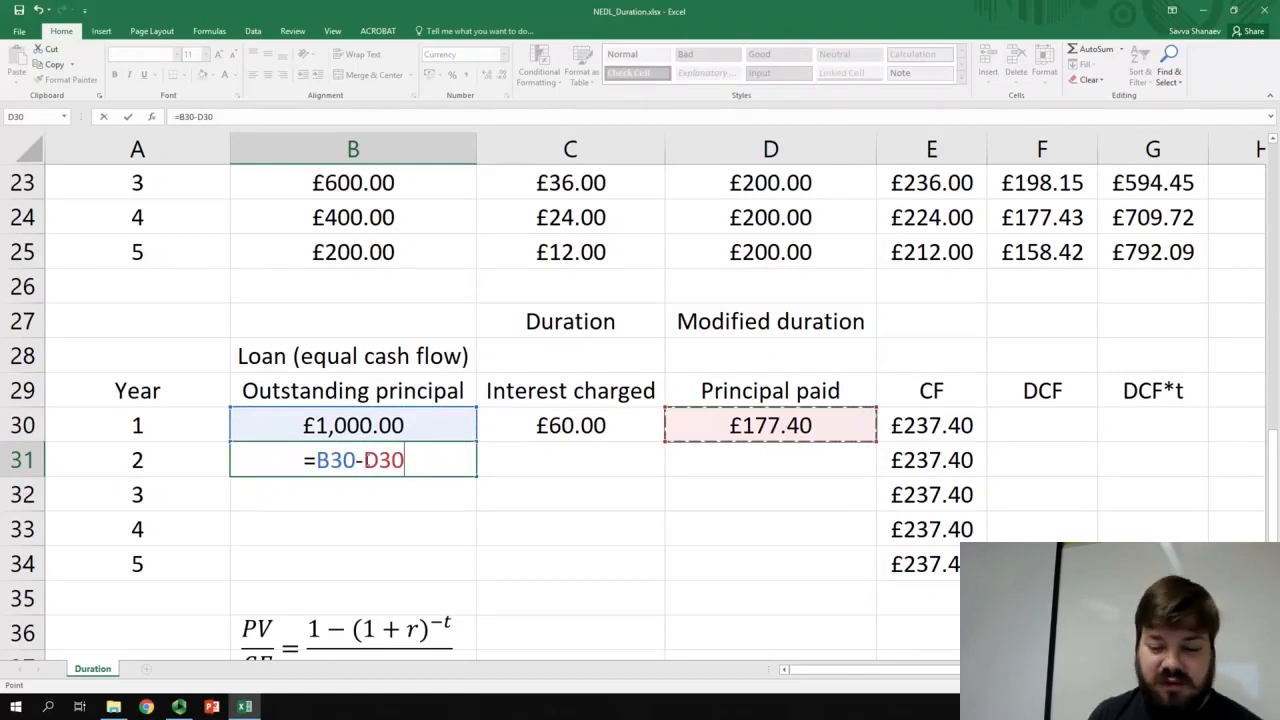
key(Tab)
Step: Copy the interest charged formula from C30 to year 2 in C31
key(Up)
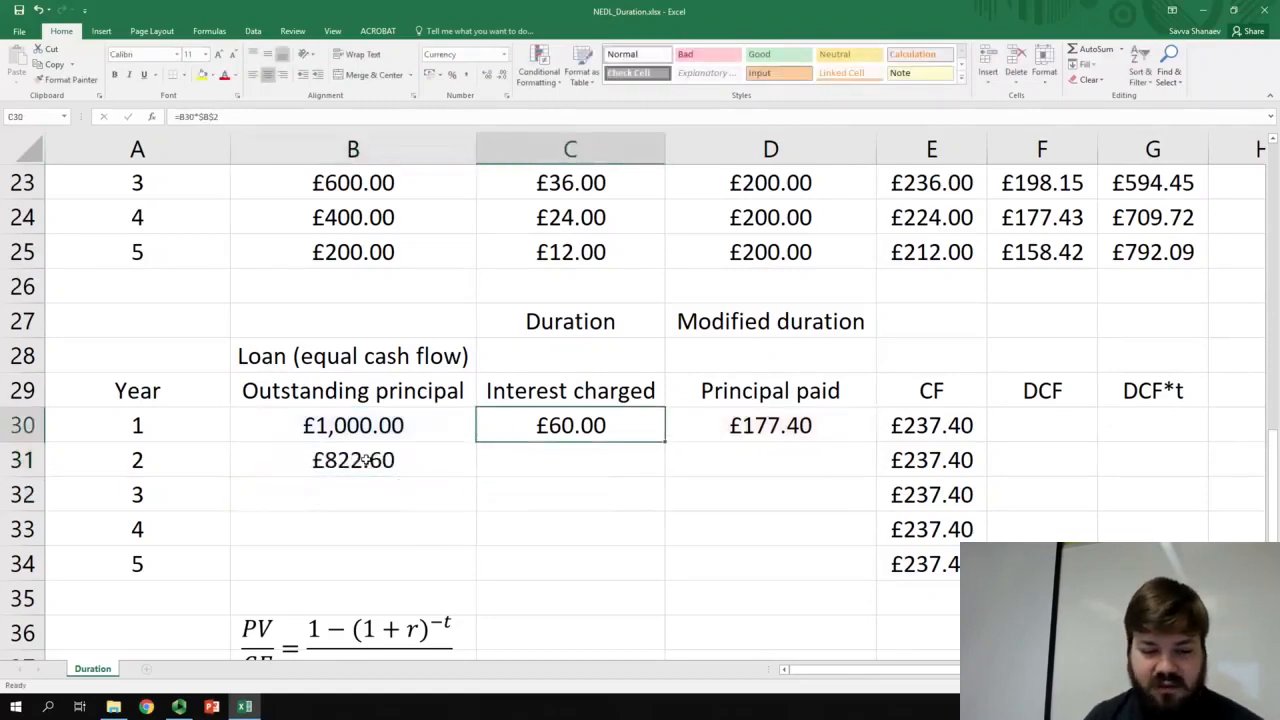
key(ctrl+c)
key(Down)
key(Return)
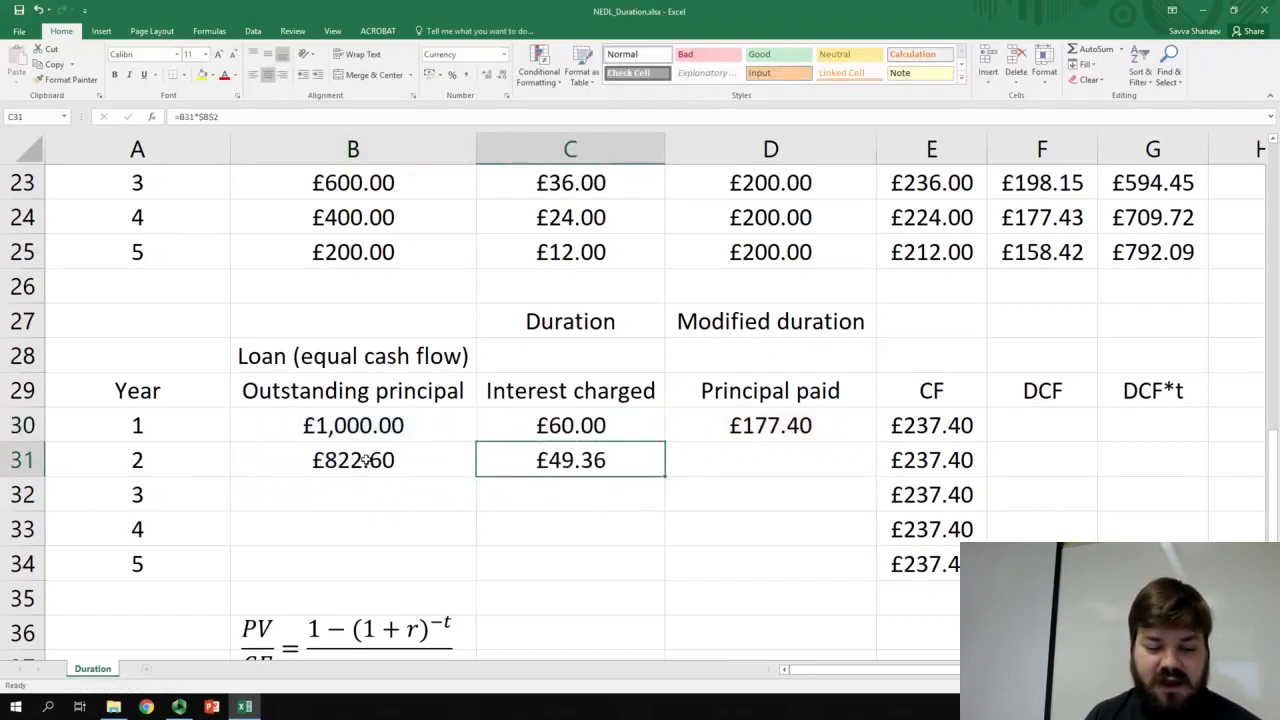
Step: Copy the principal paid formula from D30 to year 2 in D31
click(366, 459)
key(Right)
key(Right)
key(Up)
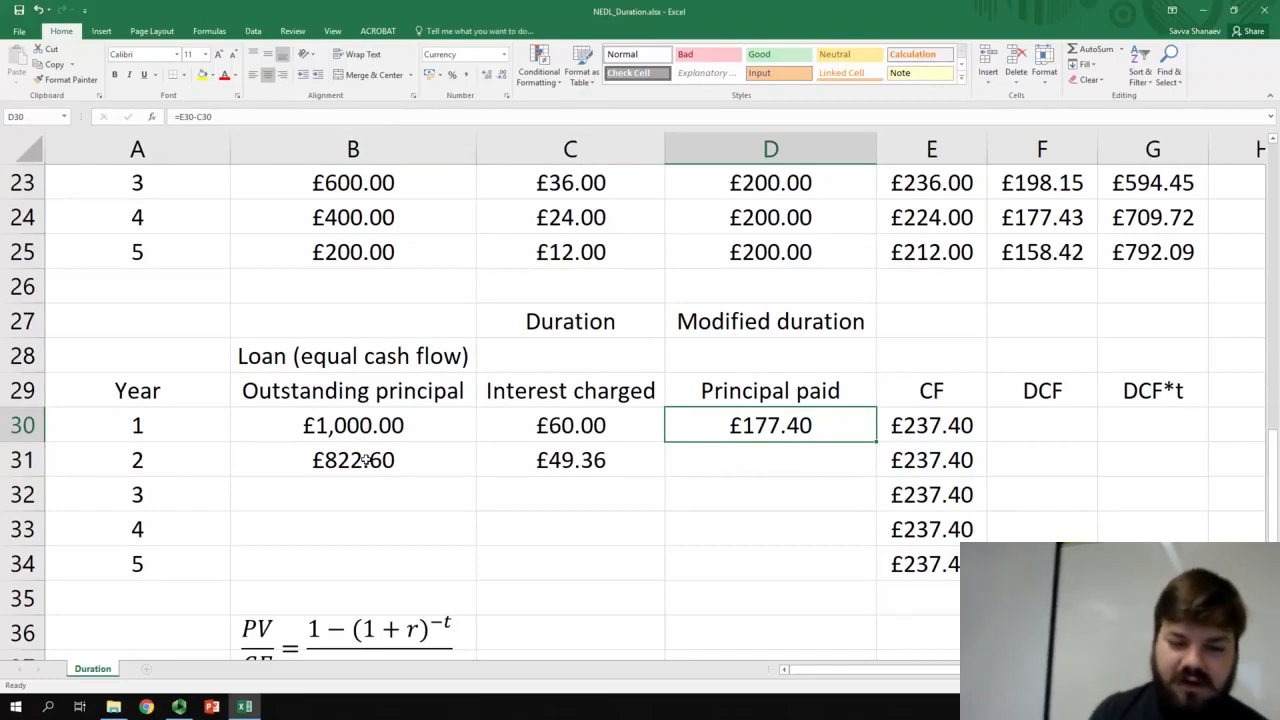
key(ctrl+c)
key(Down)
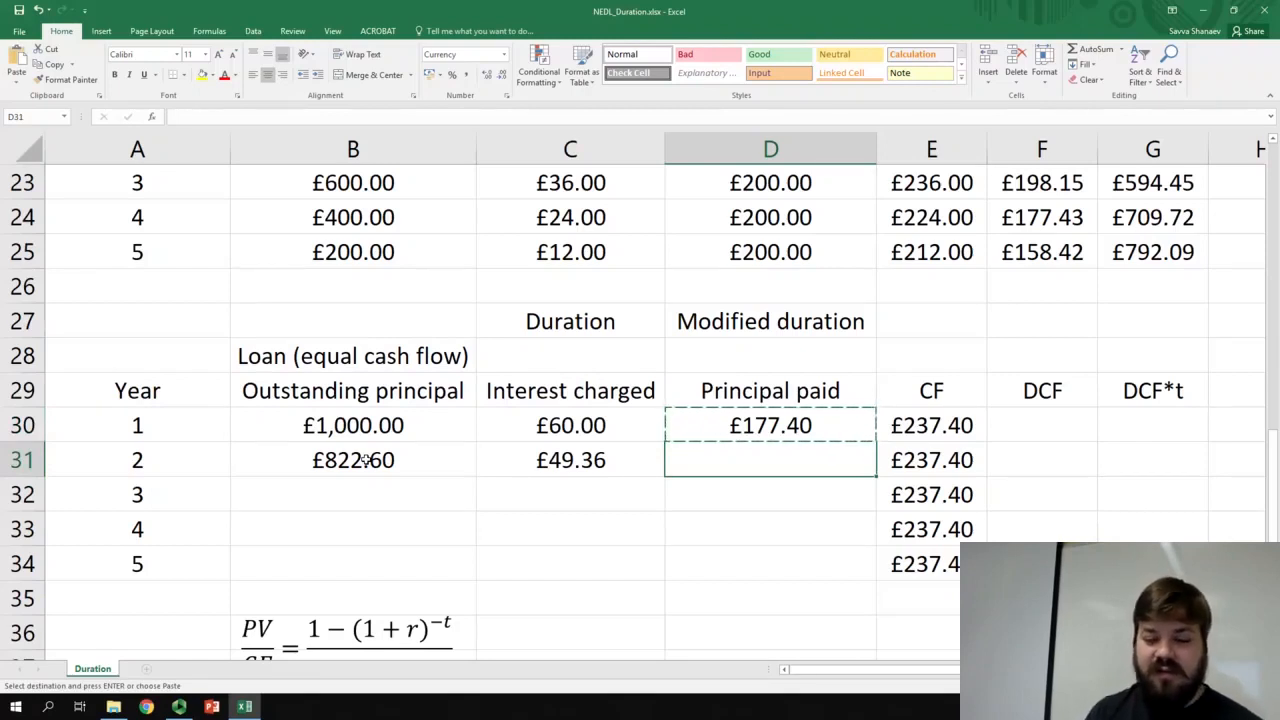
key(ctrl+v)
key(Escape)
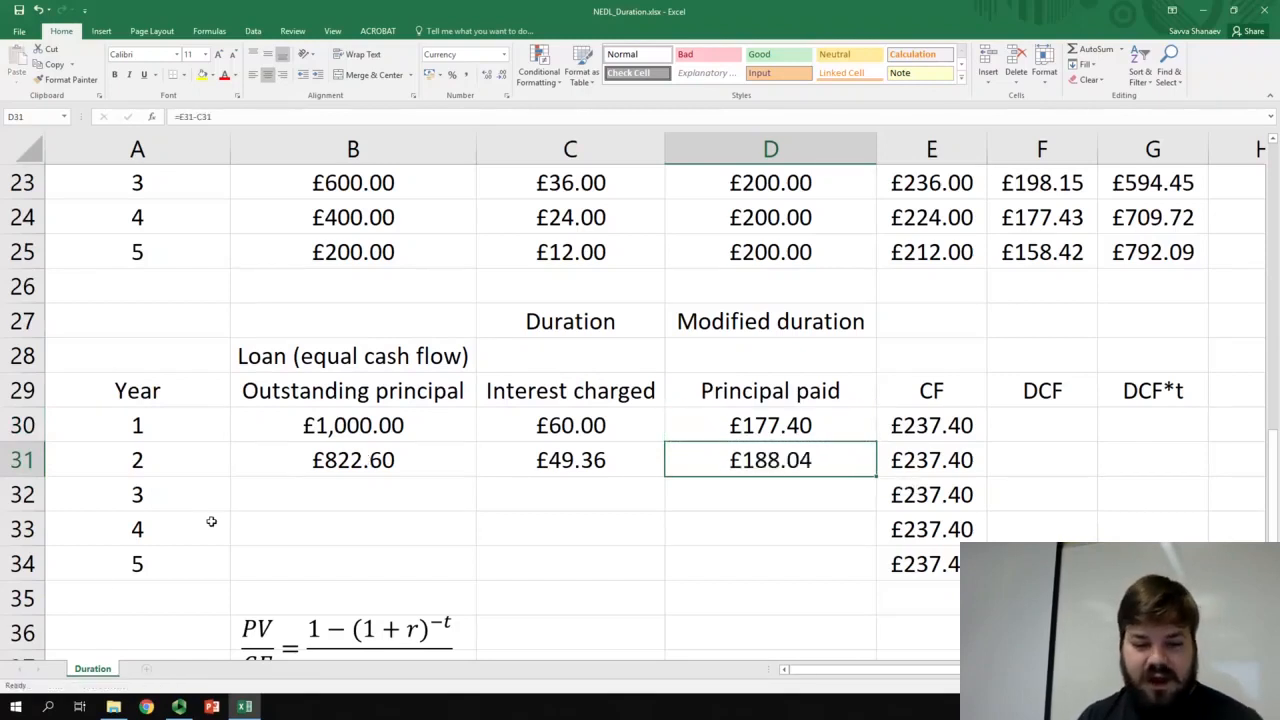
Step: Fill the year 2 formulas in B31:D31 down to row 34 and compare year 5 outstanding principal with principal paid
drag(322, 458, 720, 466)
drag(877, 476, 878, 578)
click(639, 644)
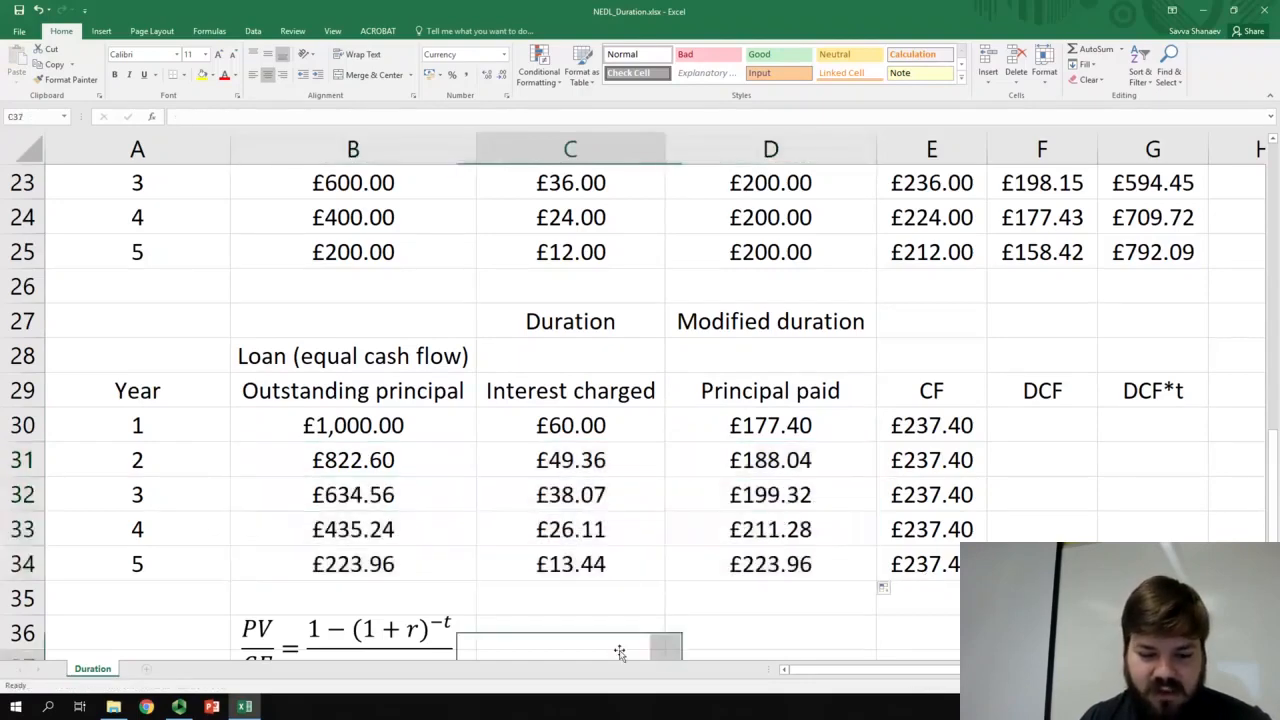
click(420, 568)
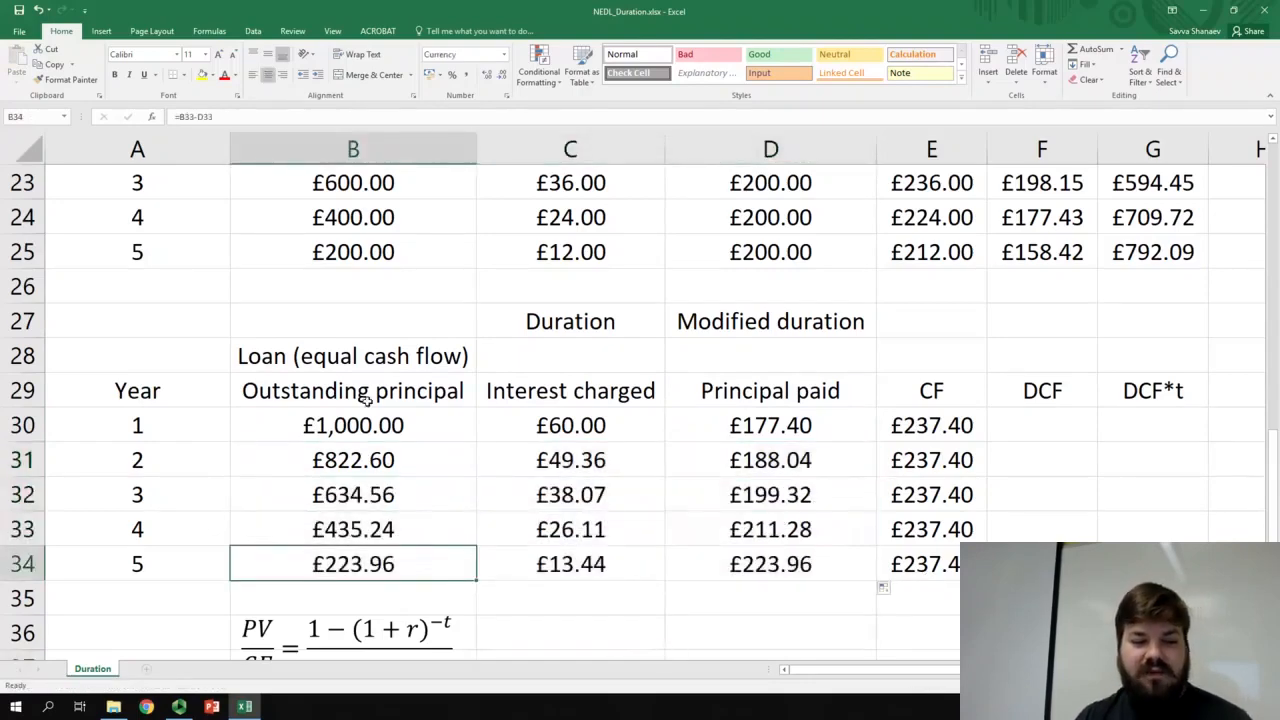
ctrl+click(760, 566)
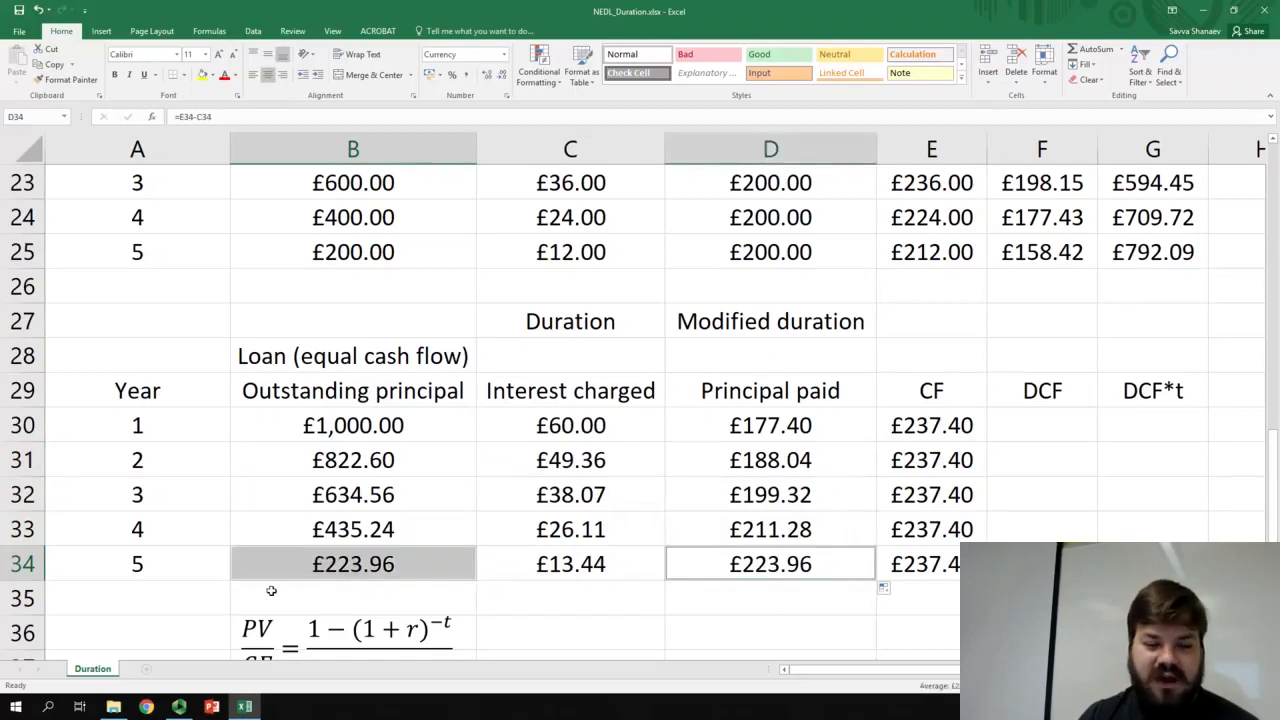
click(797, 566)
Step: Calculate the equal cash flow loan's DCF in F30 as =E30/(1+$B$3)^A30 and fill it down to F34
click(1047, 427)
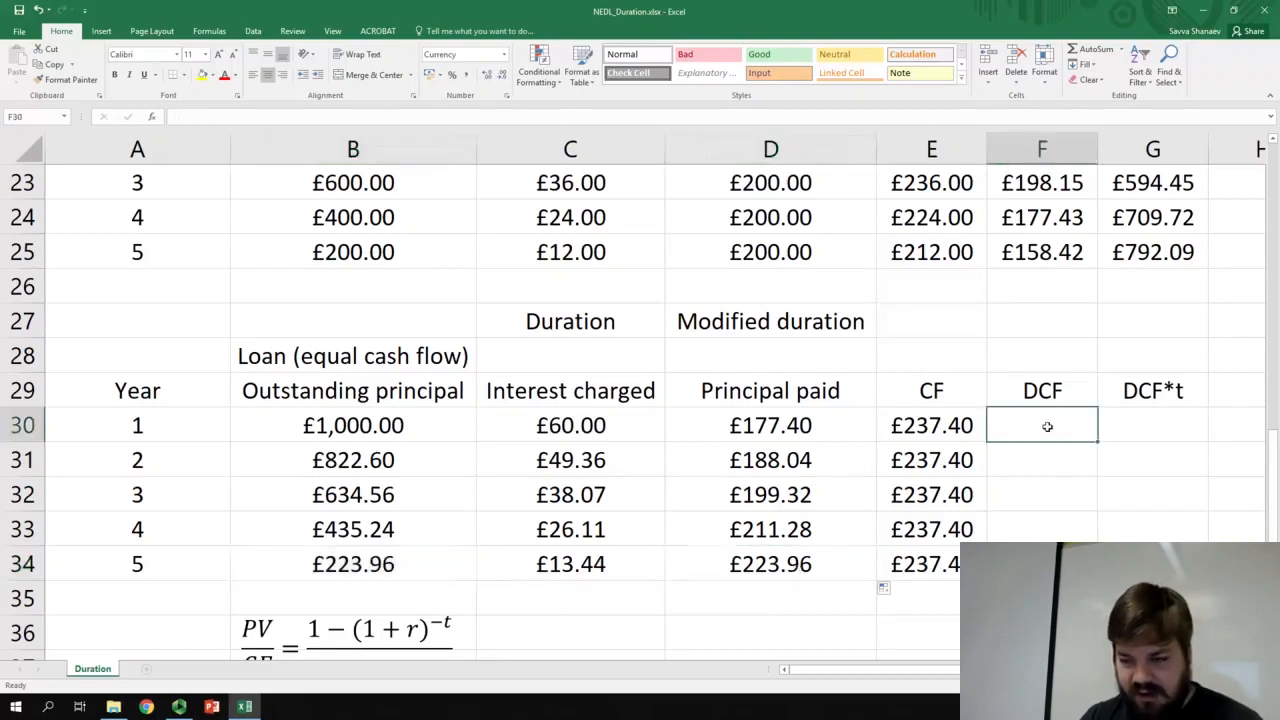
text(=)
key(Left)
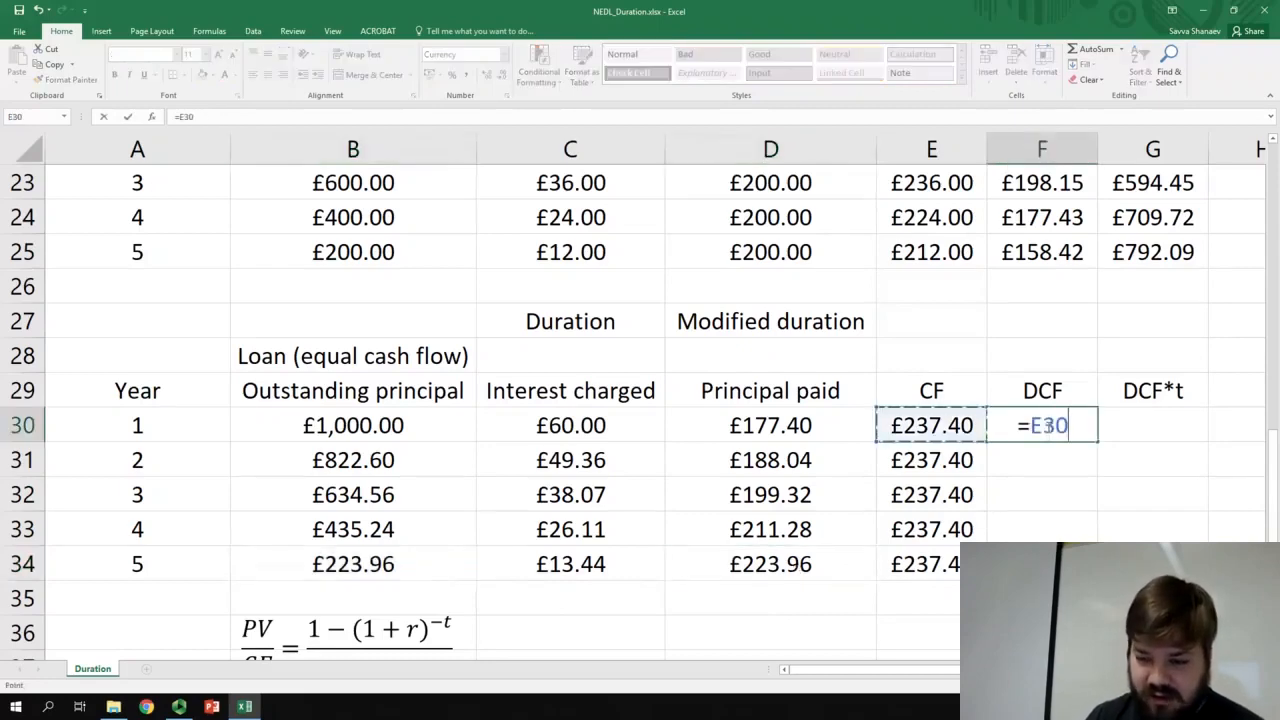
text(/(1+)
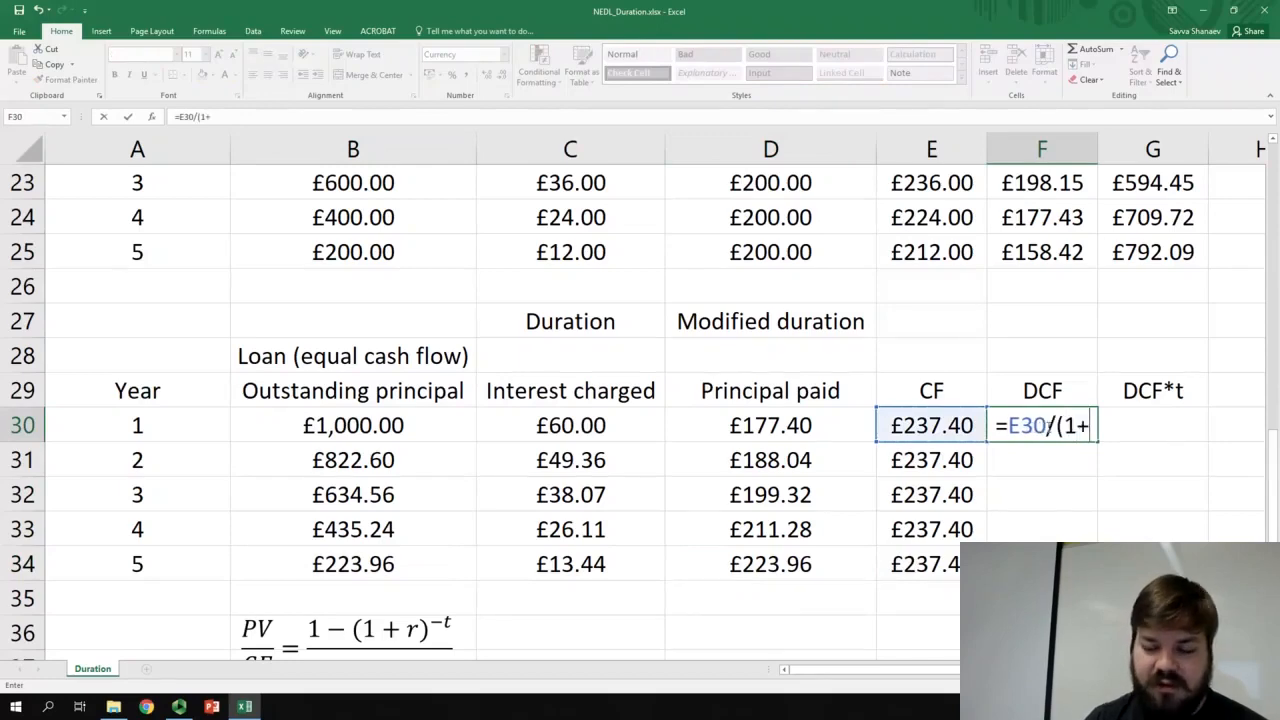
scroll(401, 238, up, 7)
click(395, 250)
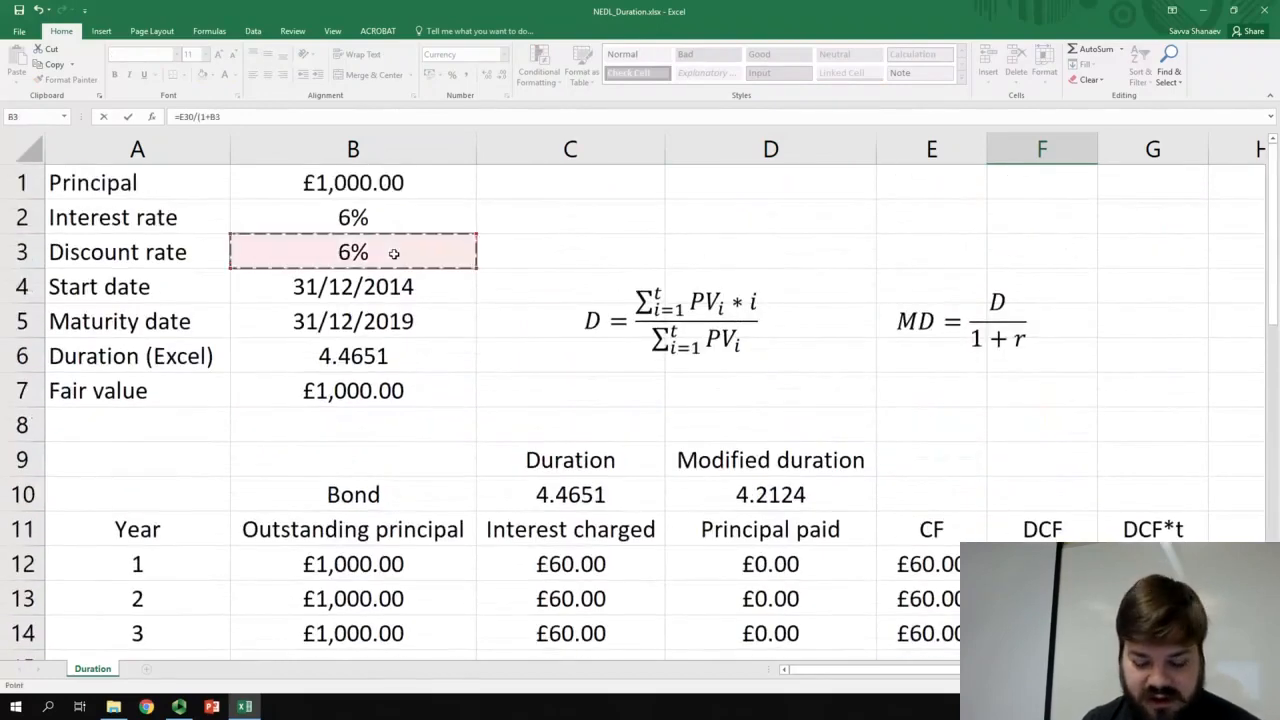
key(F4)
text()^)
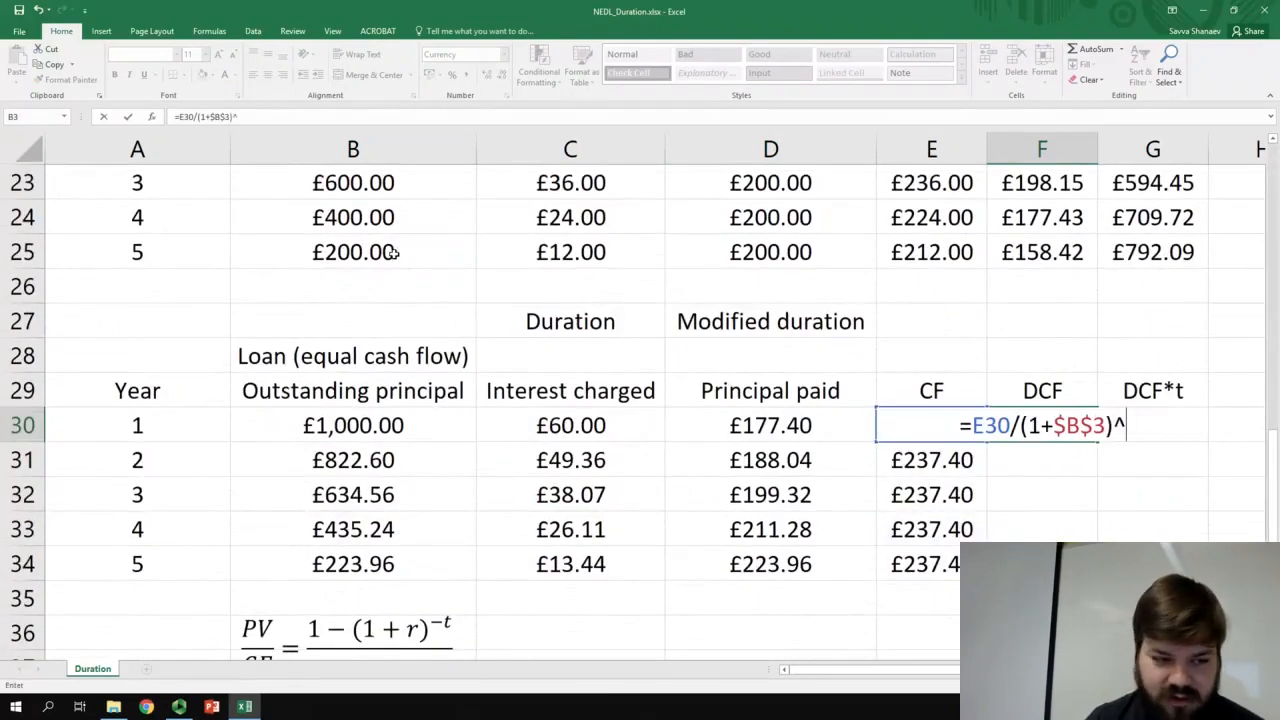
click(122, 428)
key(Return)
click(1045, 425)
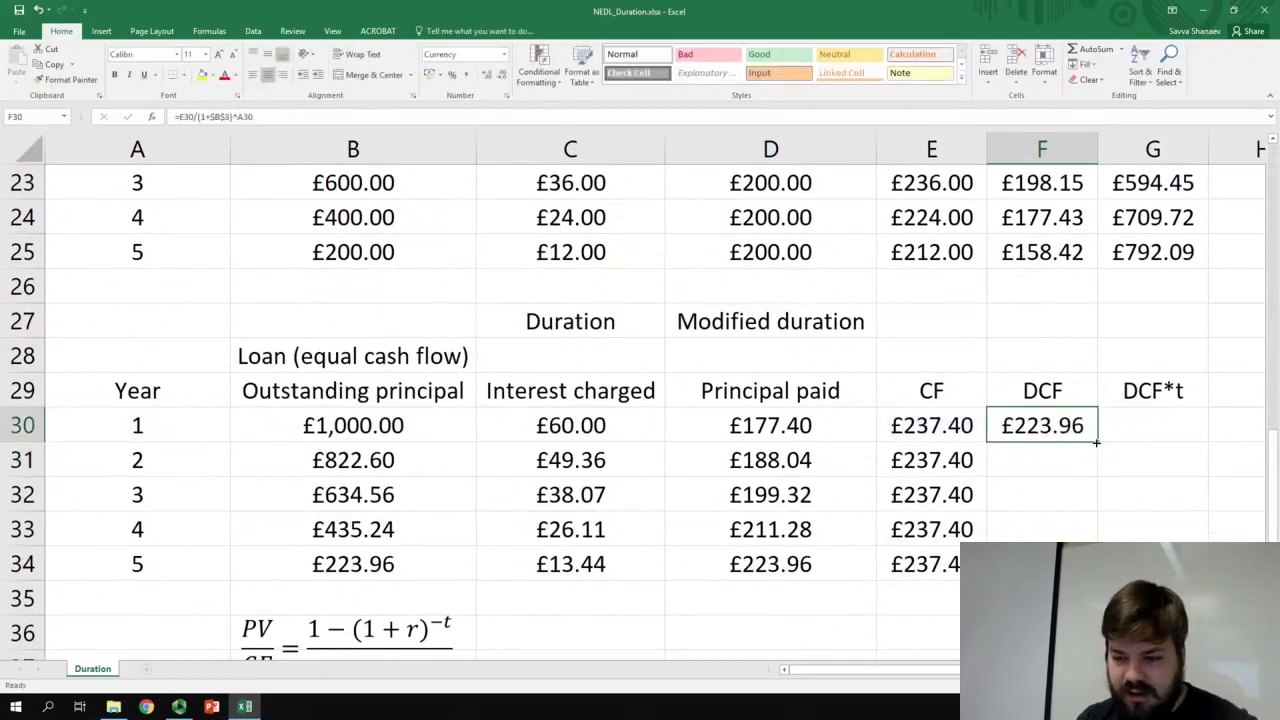
double_click(1097, 442)
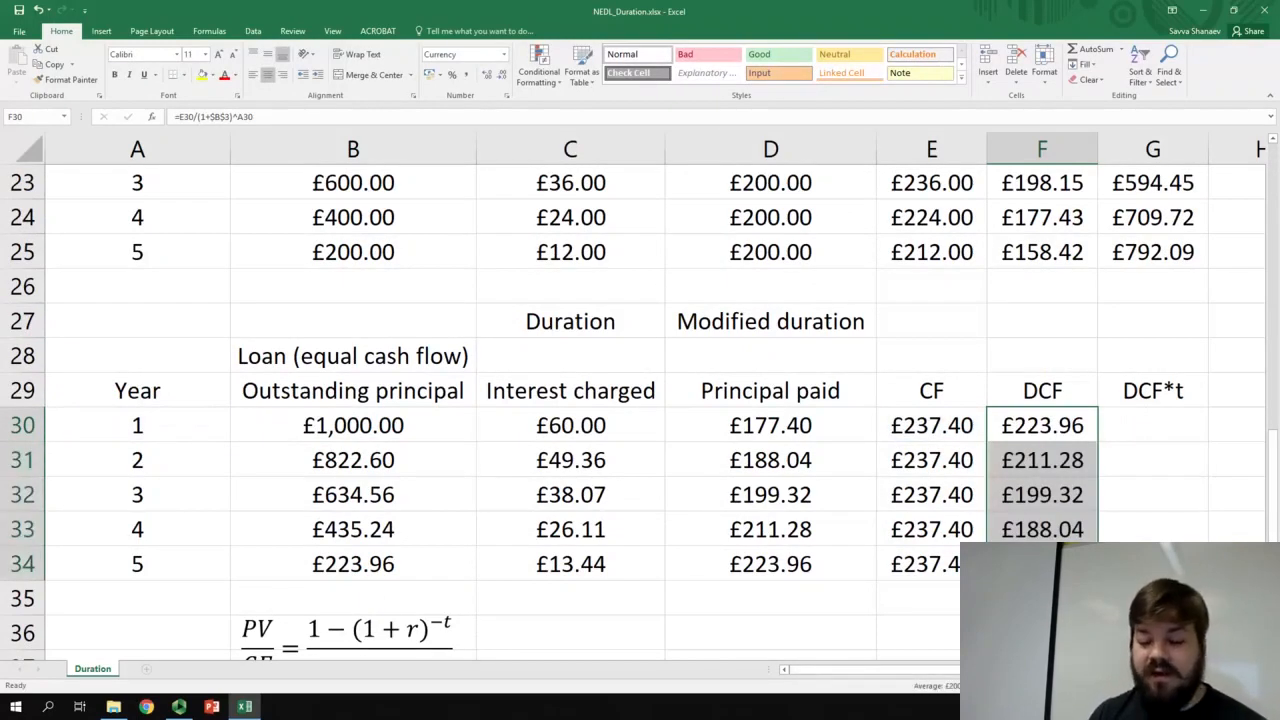
Step: Calculate the equal cash flow loan's DCF*t in G30 as =F30*A30 and fill it down to G34
click(1142, 416)
text(=)
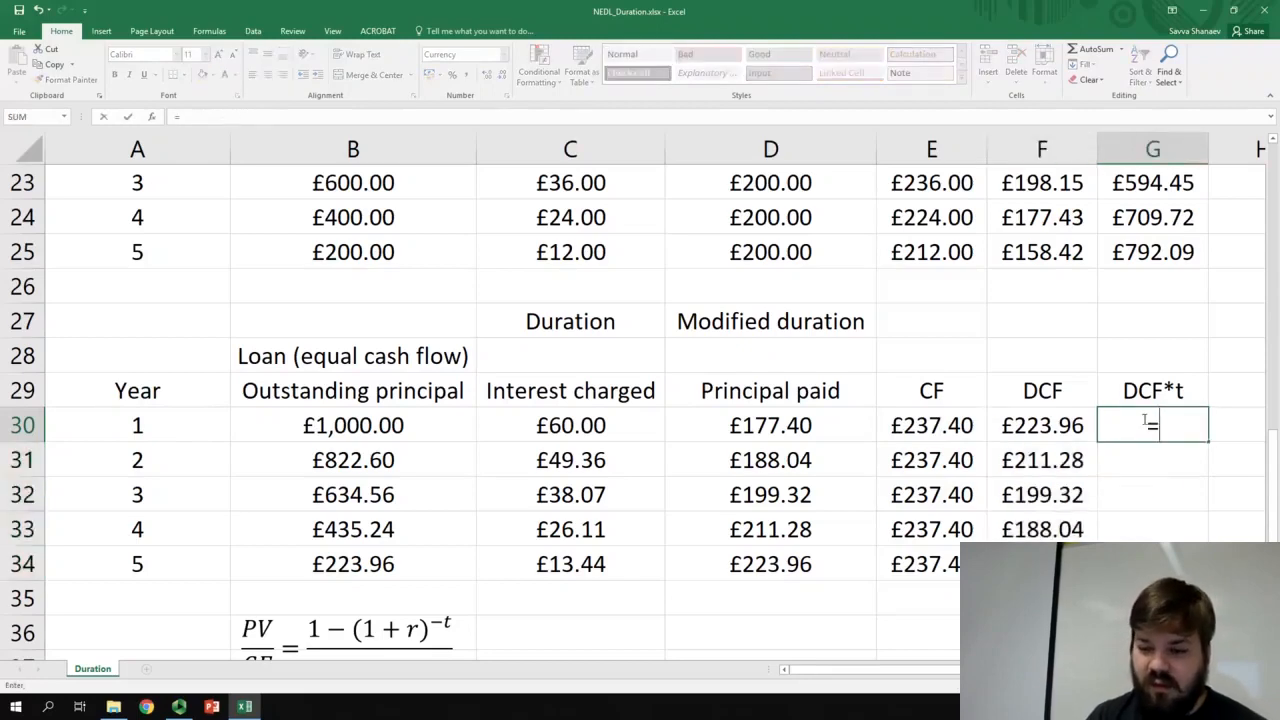
key(Left)
text(*)
click(135, 435)
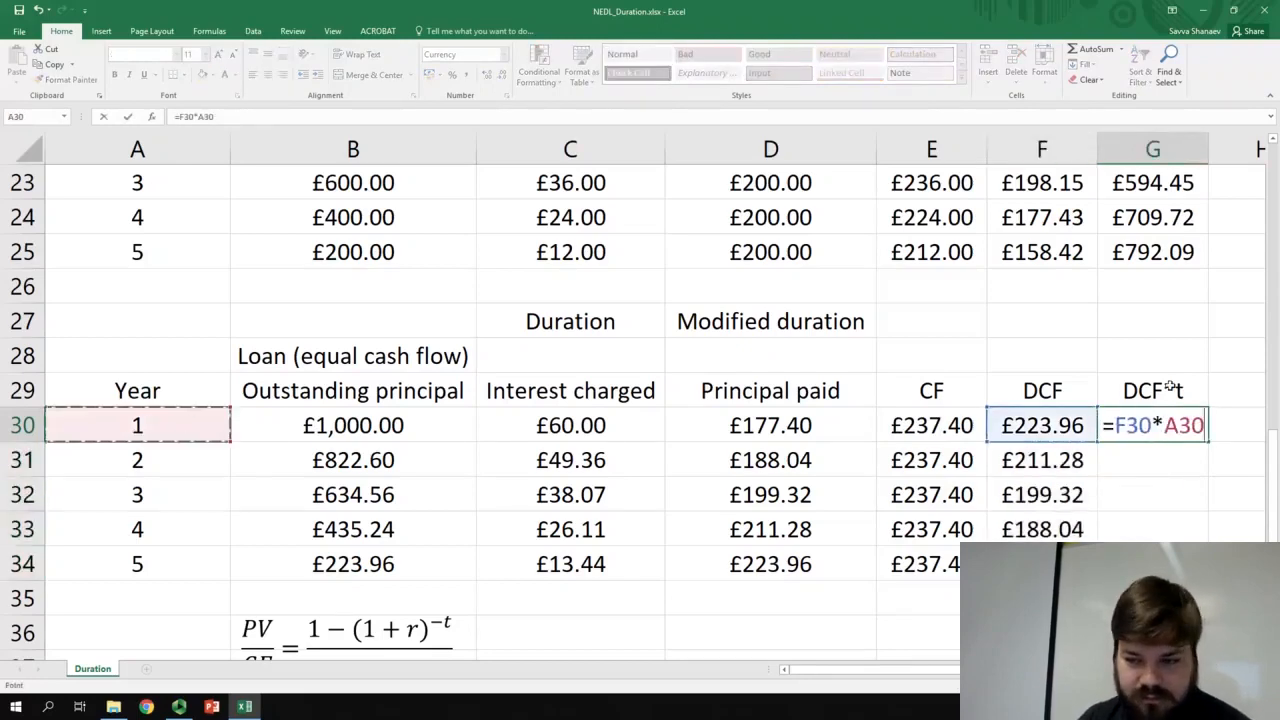
key(ctrl+Return)
double_click(1202, 445)
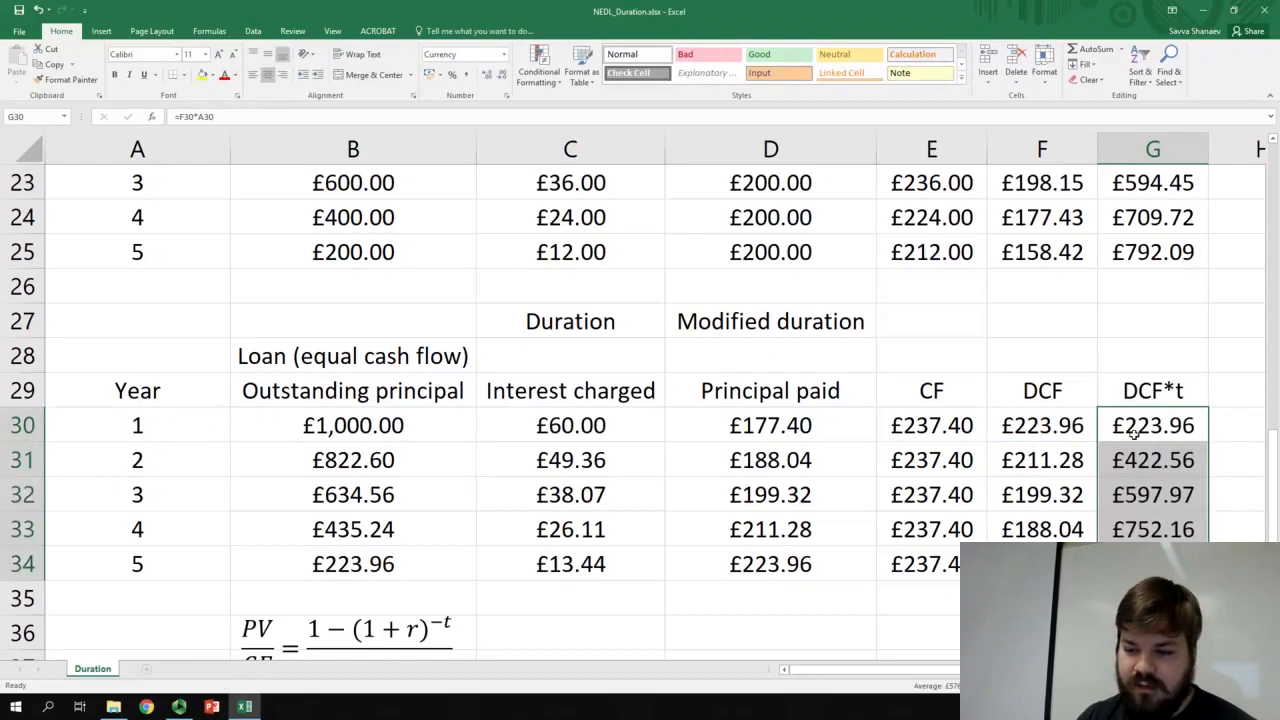
Step: Calculate the equal cash flow loan's duration in C28 as =SUM(G30:G34)/SUM(F30:F34)
click(577, 354)
text(=SUM()
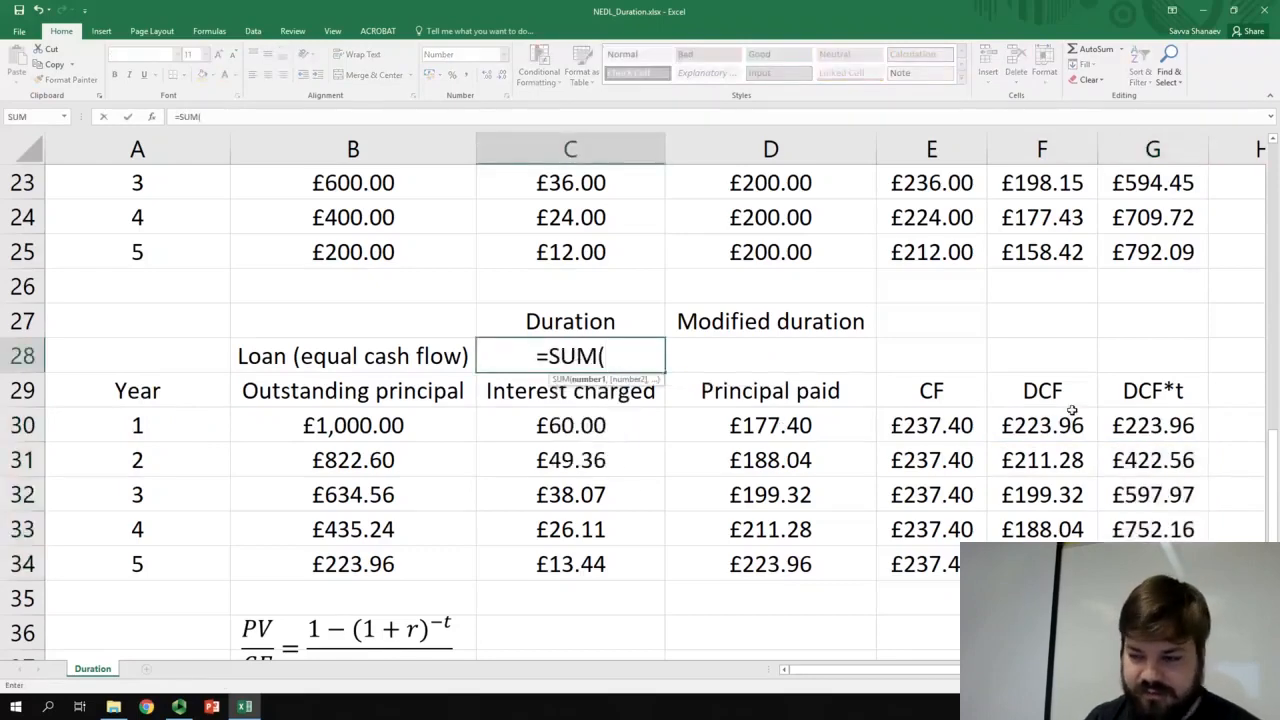
drag(1110, 420, 1150, 564)
text()/SUM()
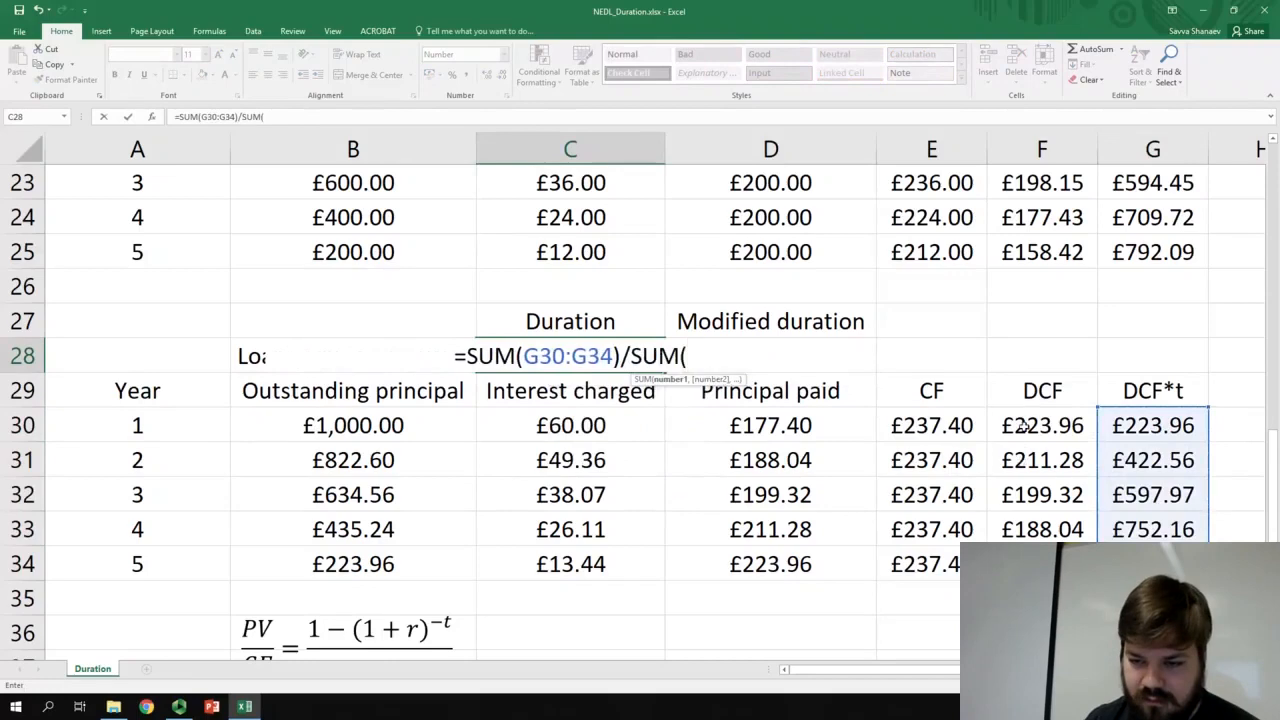
drag(1024, 426, 1030, 564)
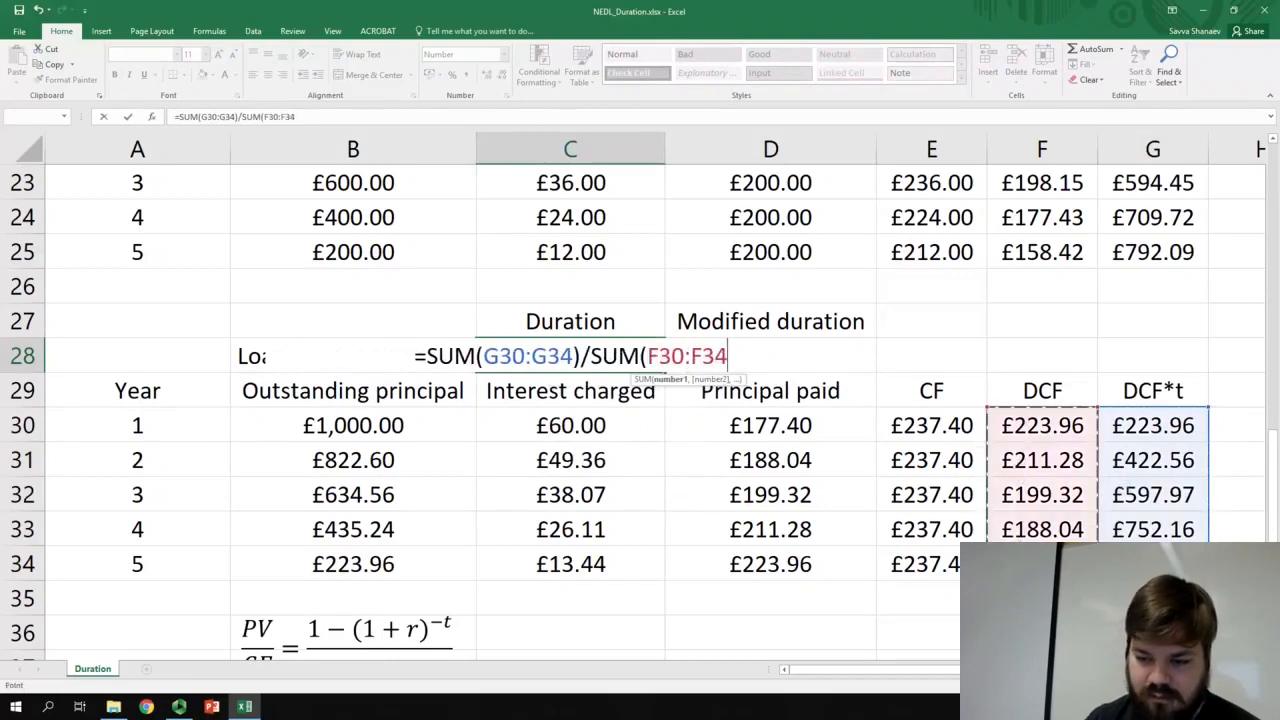
key(Return)
key(Up)
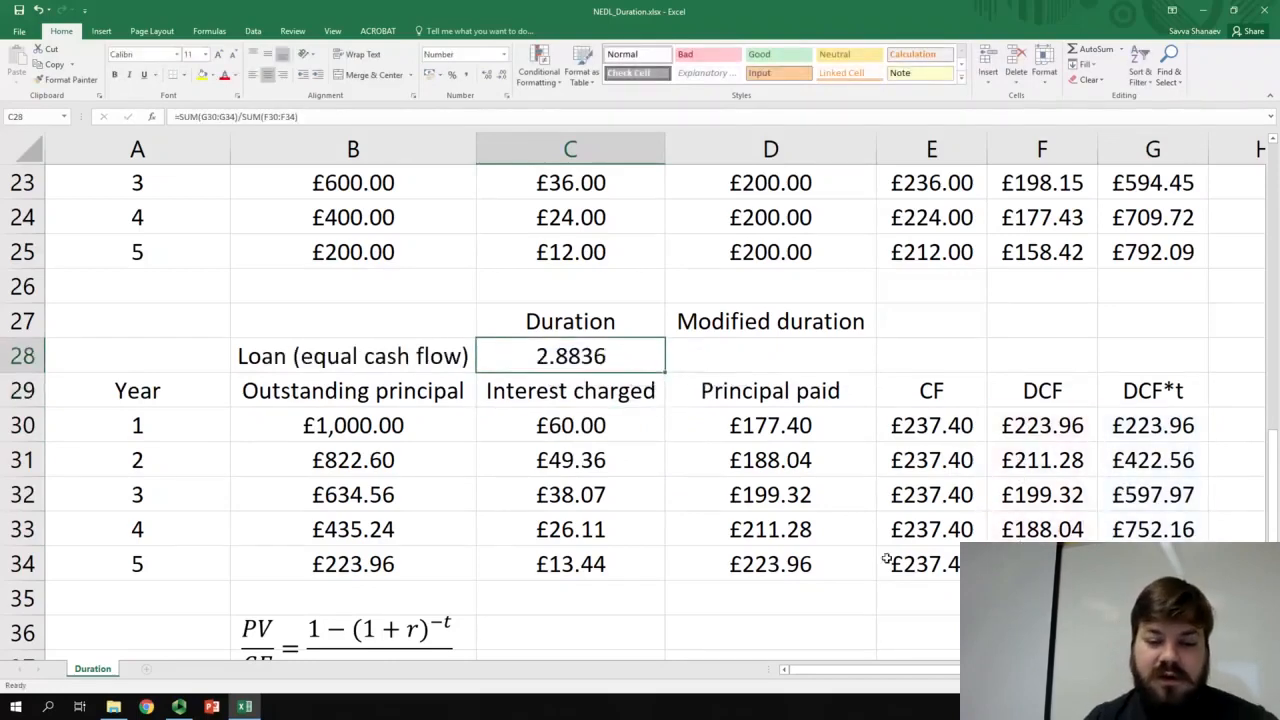
Step: Compare the equal principal loan's cash flows in E21:E25 with the equal cash flow loan's in E30:E34
scroll(817, 600, up, 2)
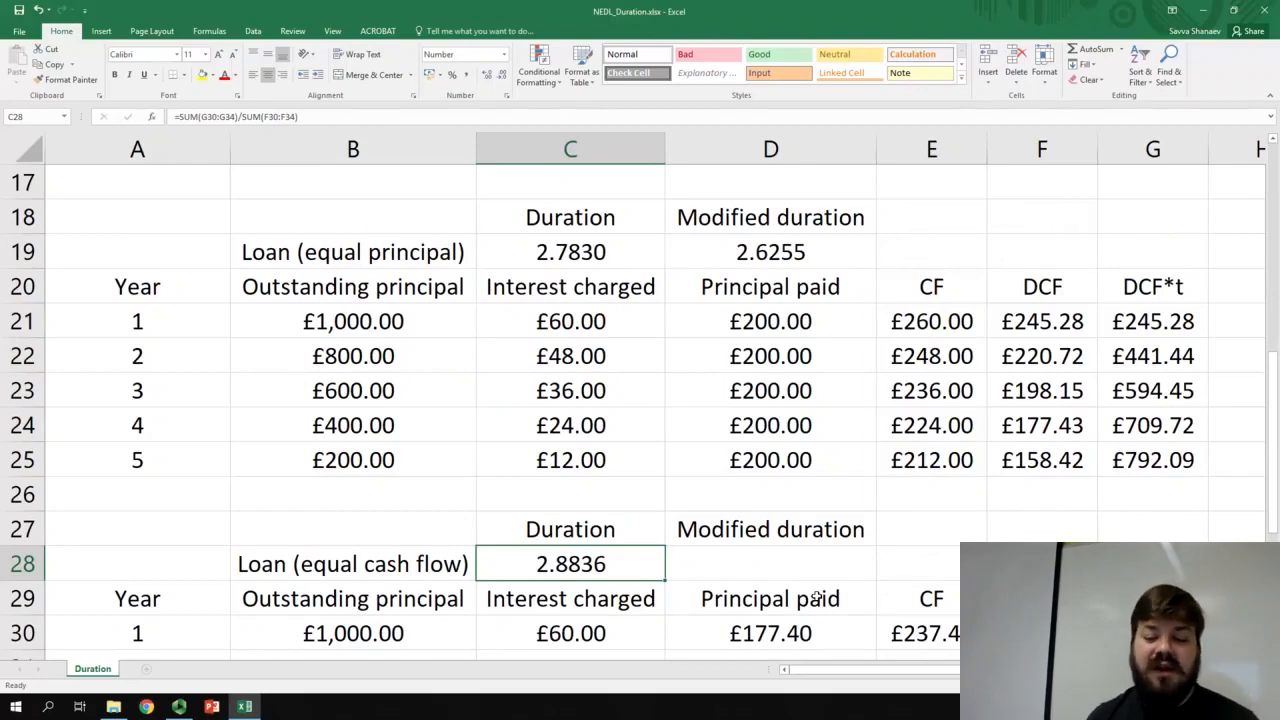
scroll(879, 566, down, 1)
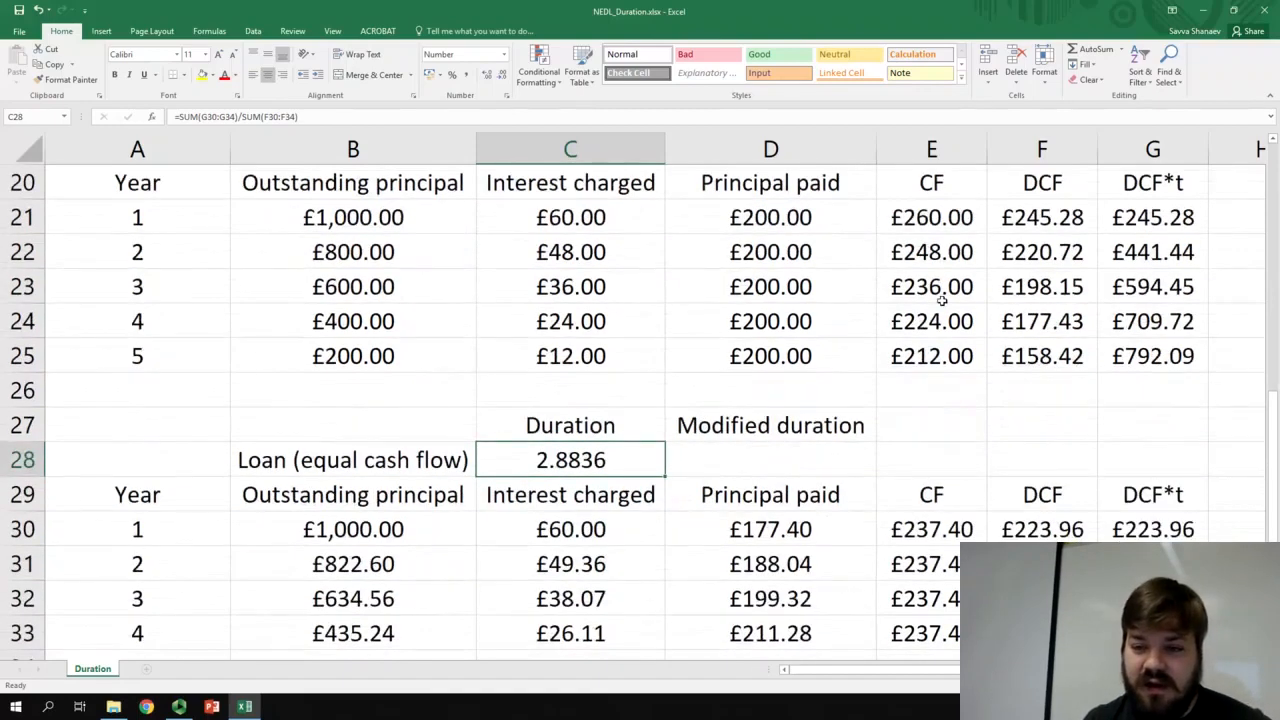
drag(929, 217, 918, 353)
scroll(915, 345, down, 3)
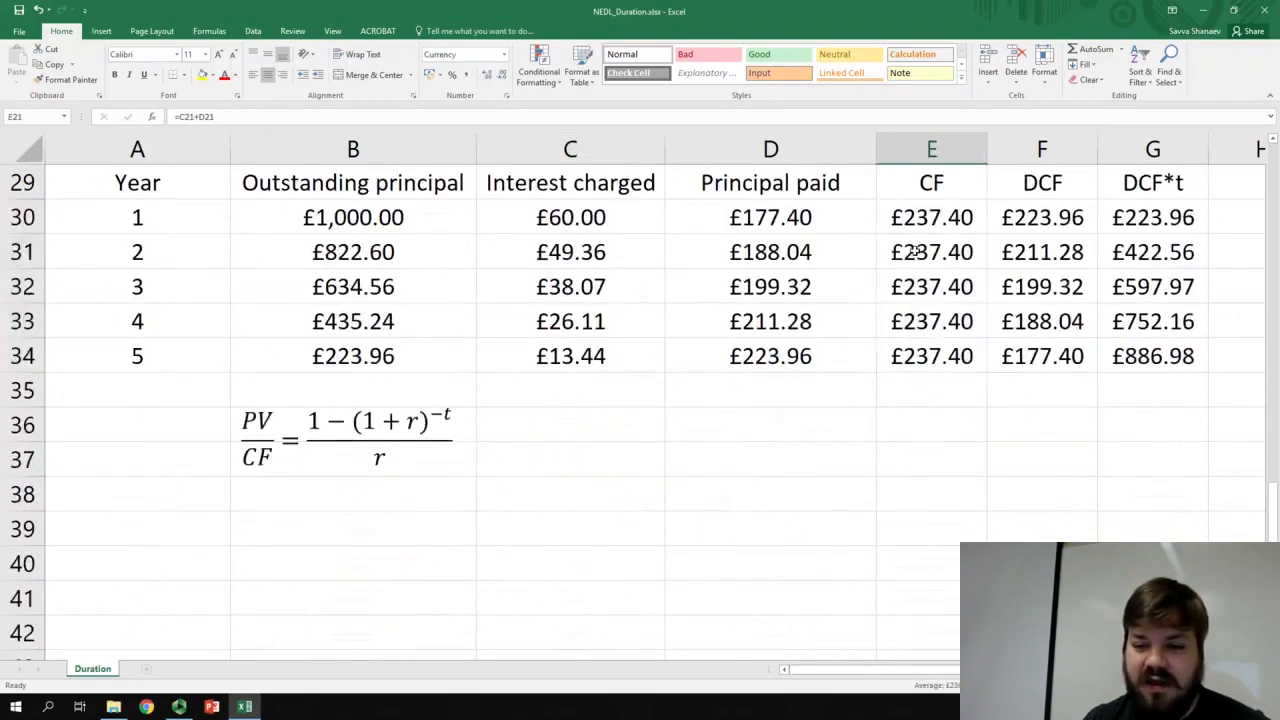
drag(914, 222, 929, 358)
scroll(903, 397, up, 4)
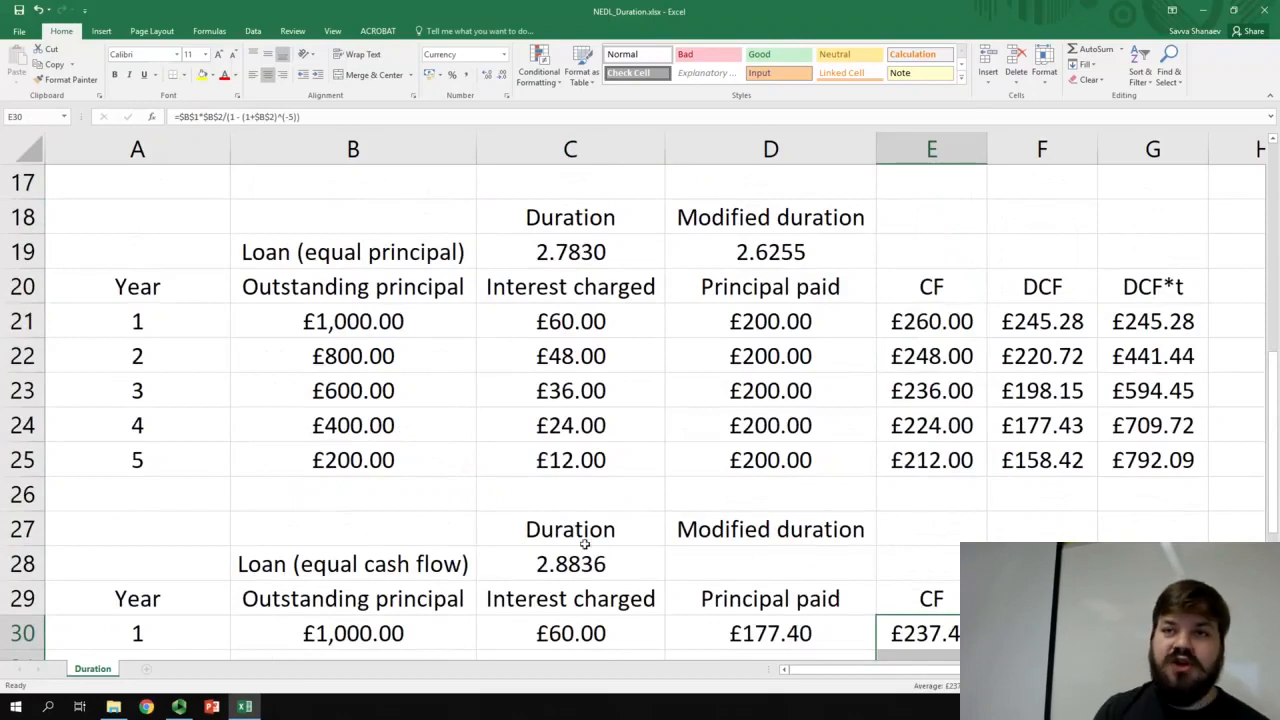
Step: Calculate the equal cash flow loan's modified duration in D28 as =C28/(1+B2)
click(700, 569)
text(=)
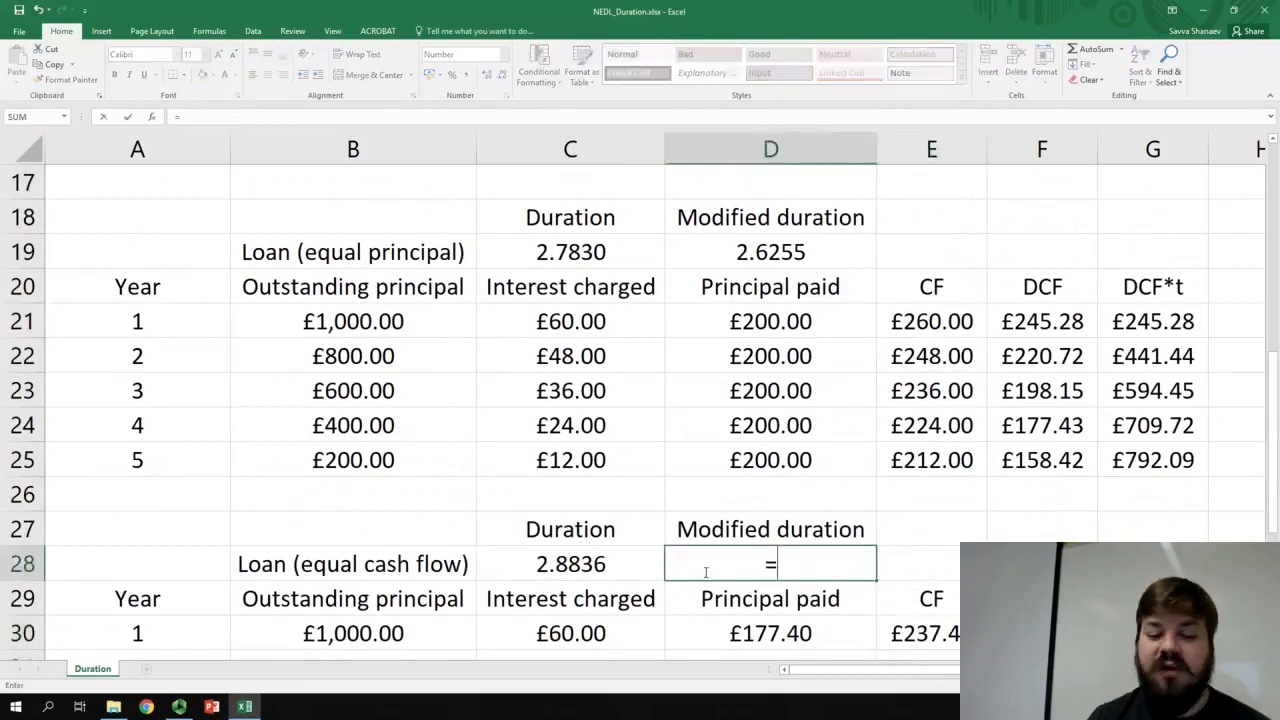
key(Left)
text(1+)
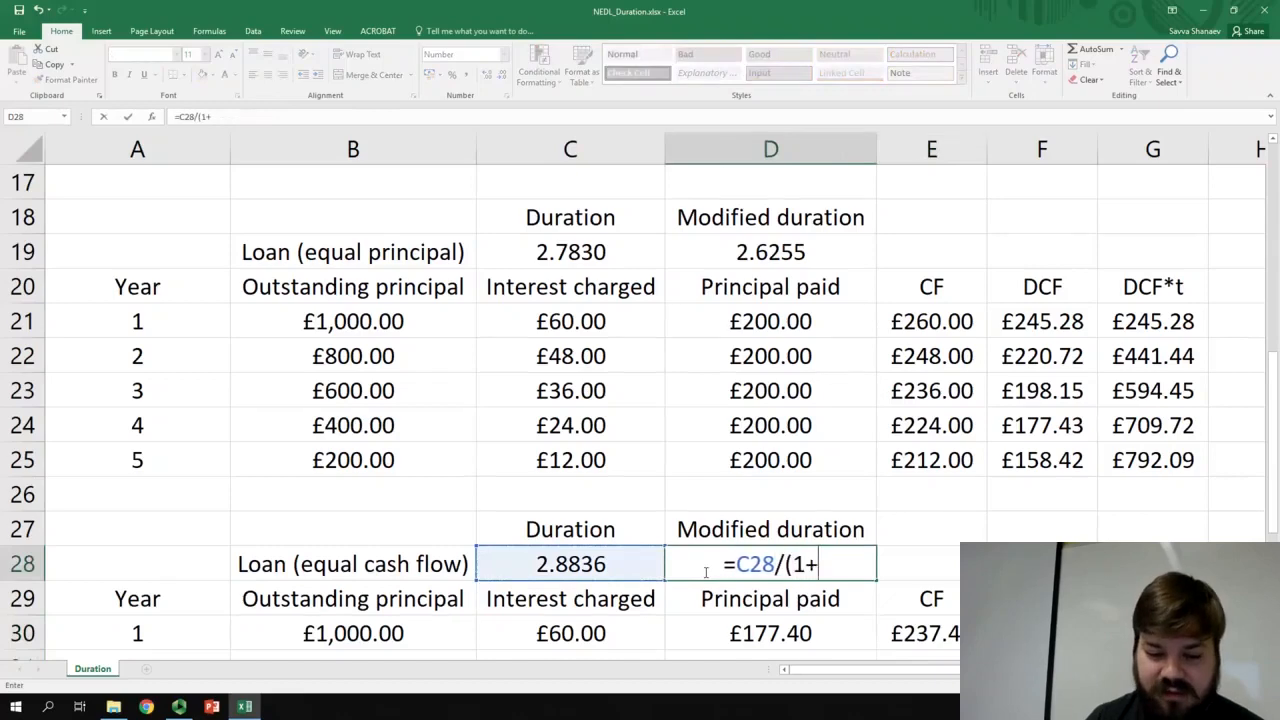
scroll(634, 523, up, 5)
click(353, 217)
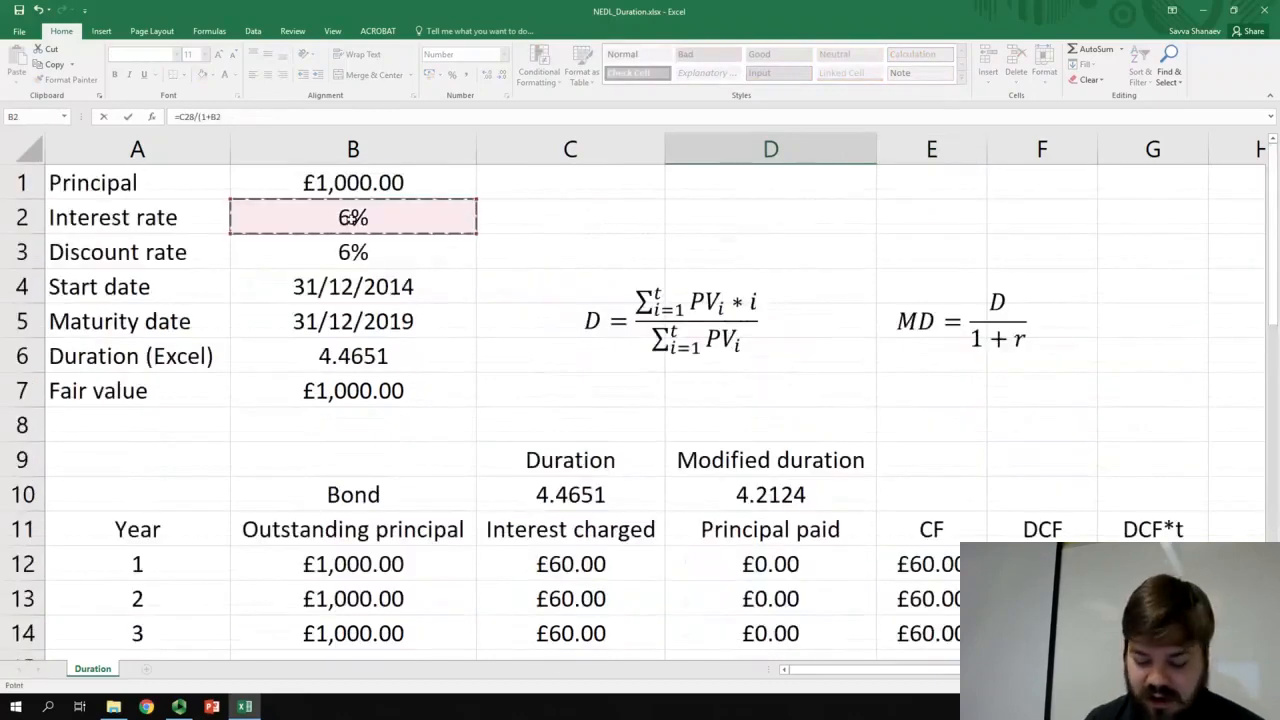
key(Return)
key(Up)
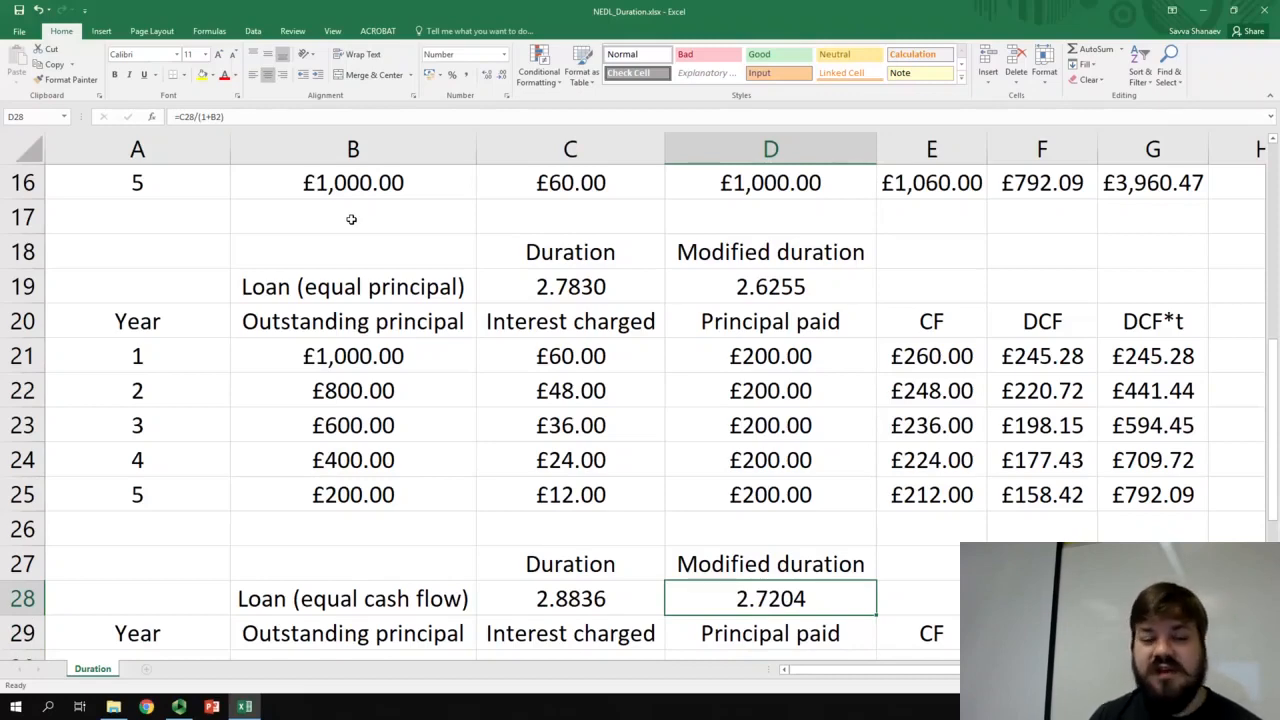
scroll(420, 312, down, 3)
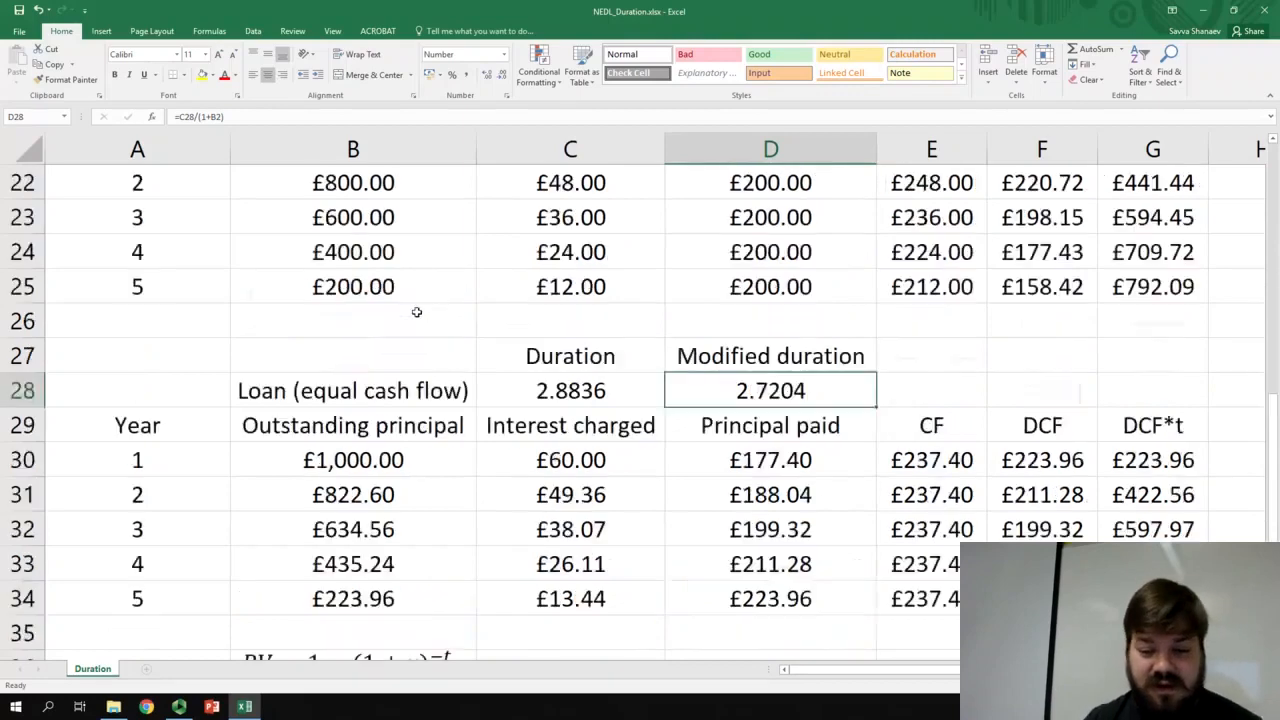